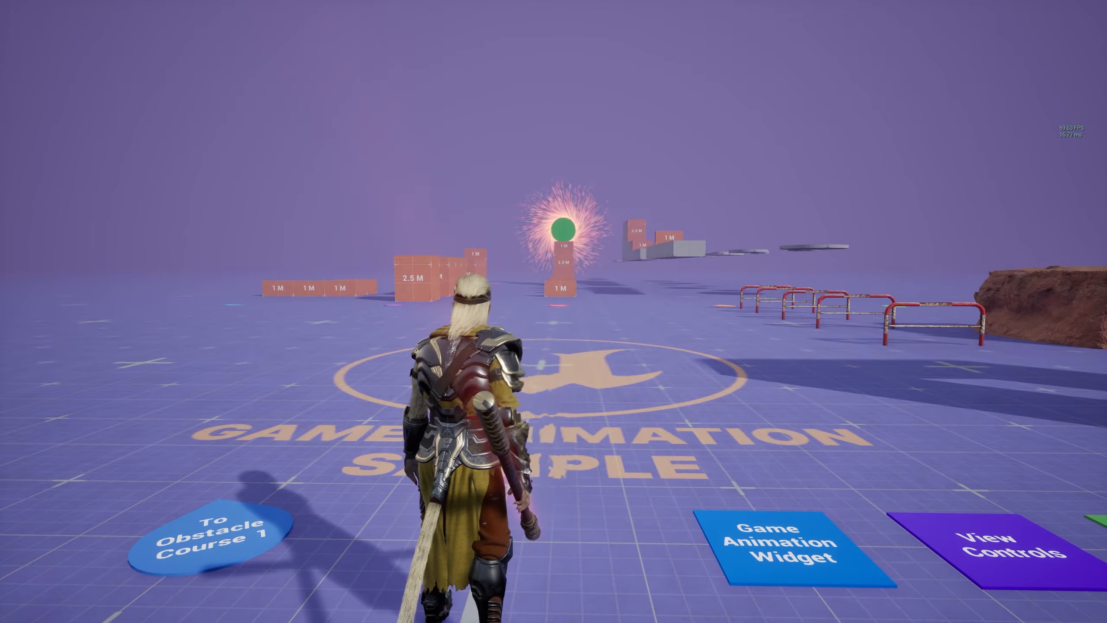
{"action": "key", "text": "w"}
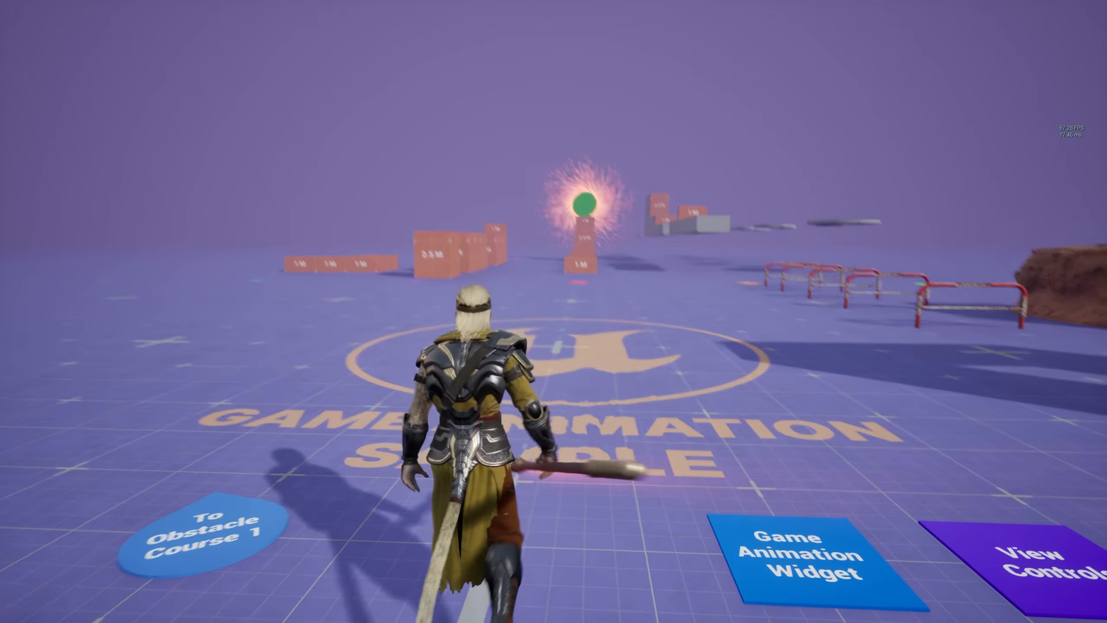
{"action": "key", "text": "shift"}
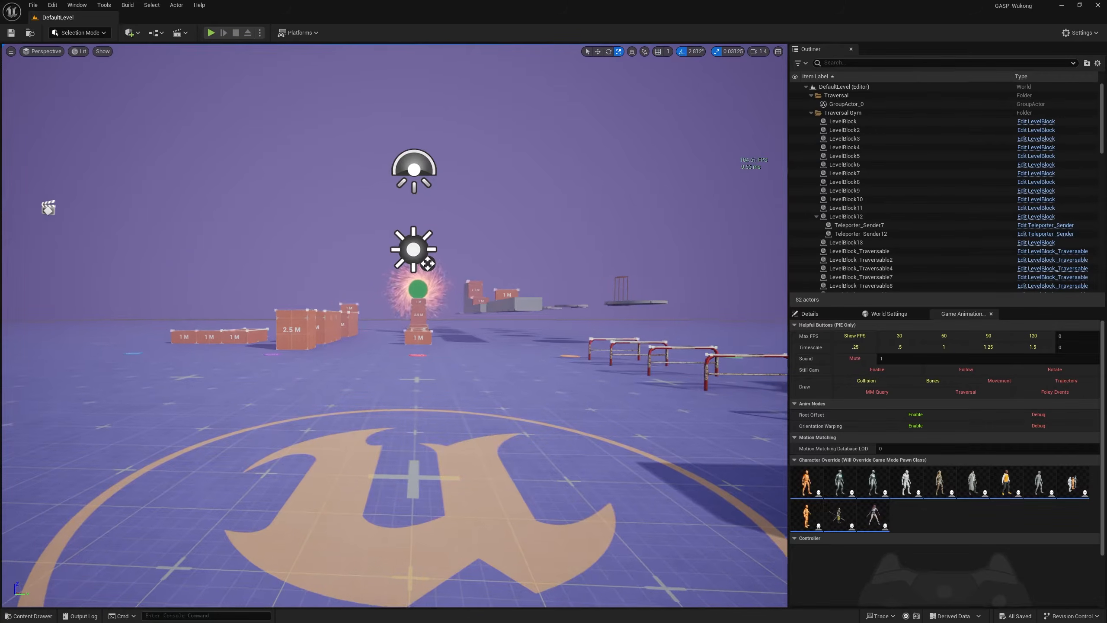
Create a folder named Tutorial inside the FX/SpeedLines content folder and open it.
{"action": "key", "text": "ctrl+space"}
{"action": "right_click", "coordinate": [457, 485]}
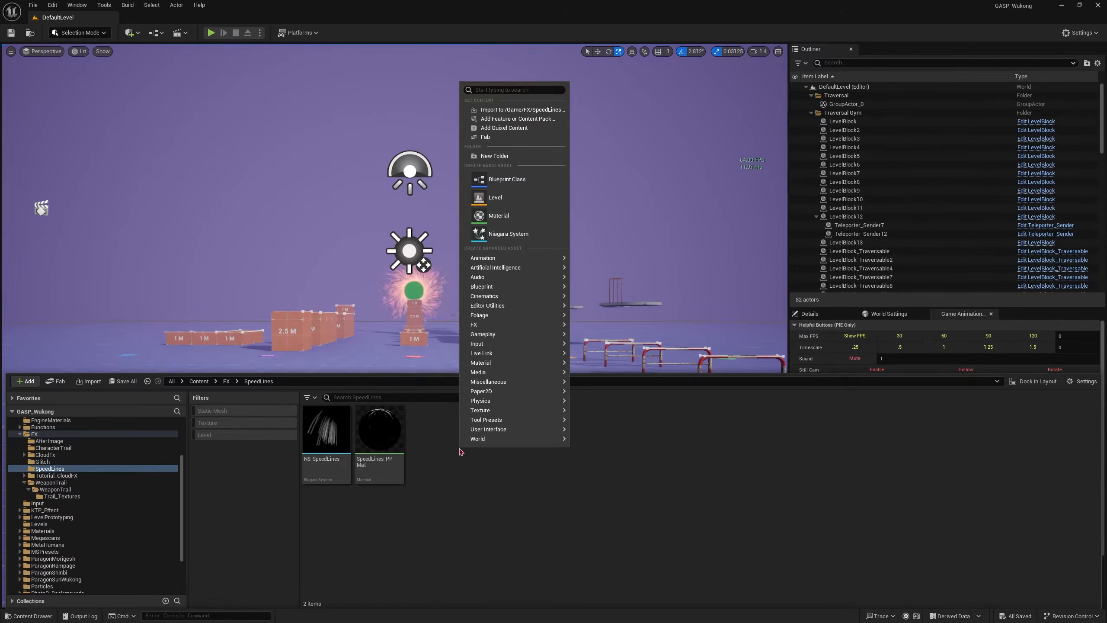
{"action": "left_click", "coordinate": [500, 155]}
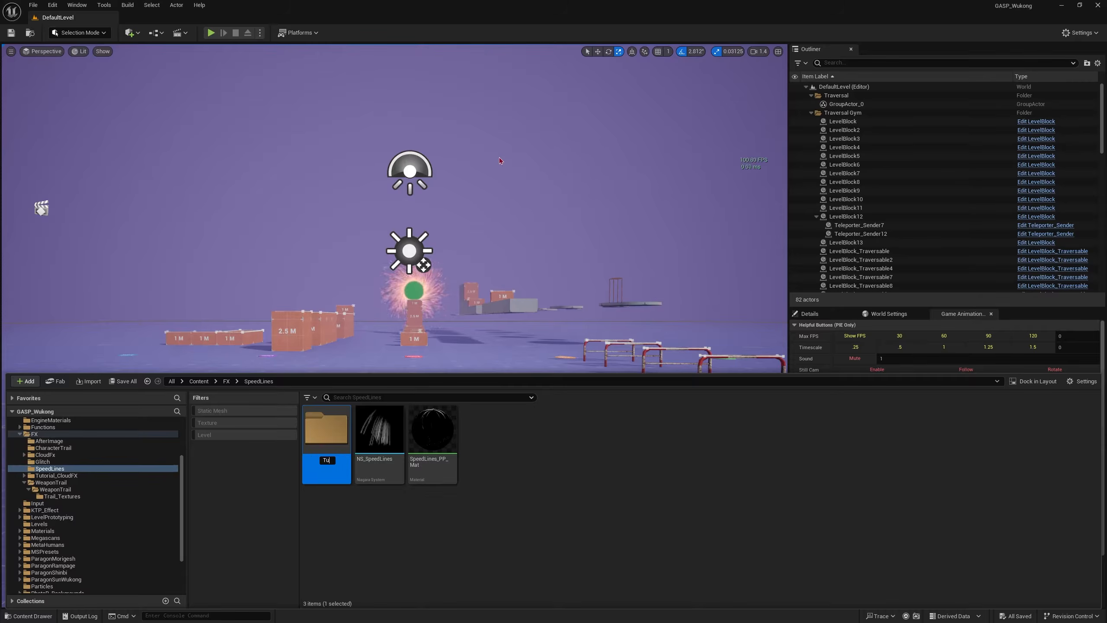
{"action": "key", "text": "Return"}
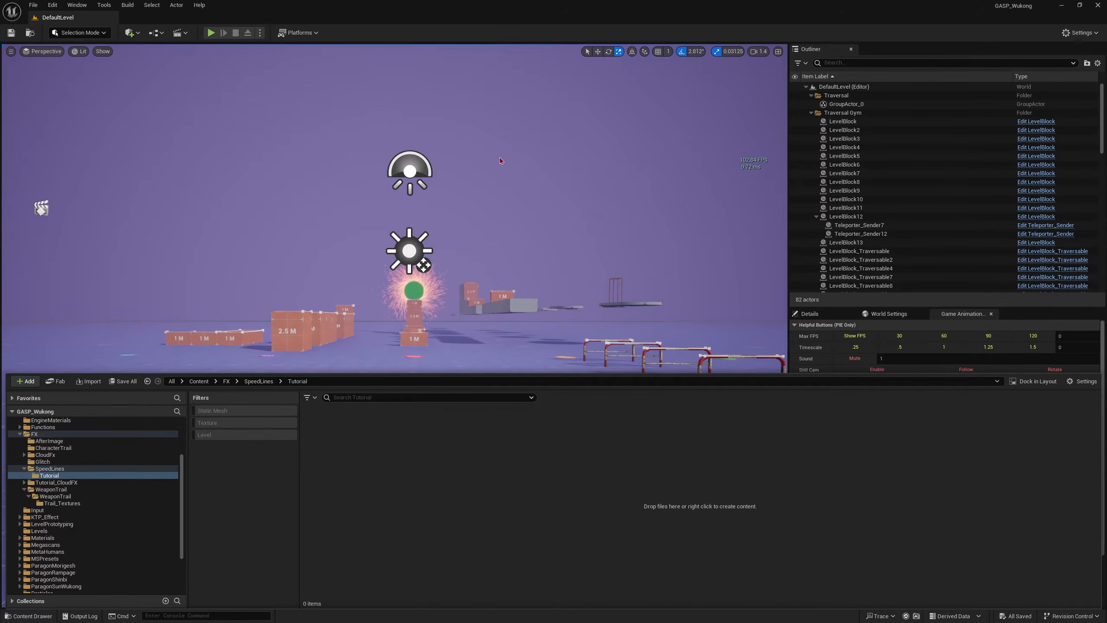
Create a material named Speedlines_PP_M in the Tutorial folder and open it in a maximized material editor.
{"action": "right_click", "coordinate": [377, 470]}
{"action": "left_click", "coordinate": [413, 225]}
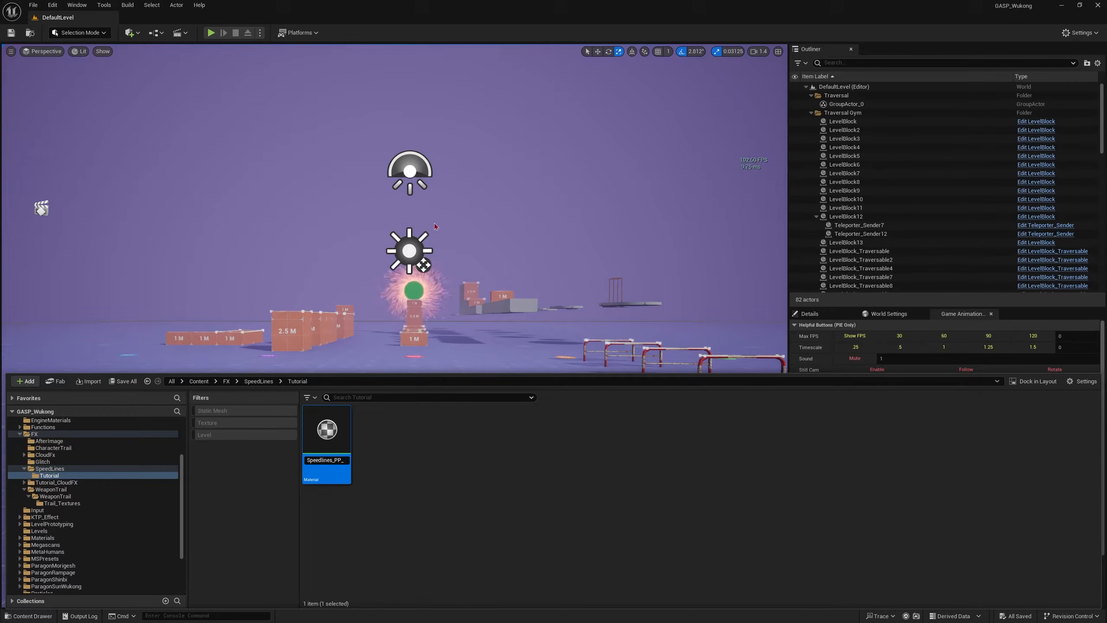
{"action": "key", "text": "Return"}
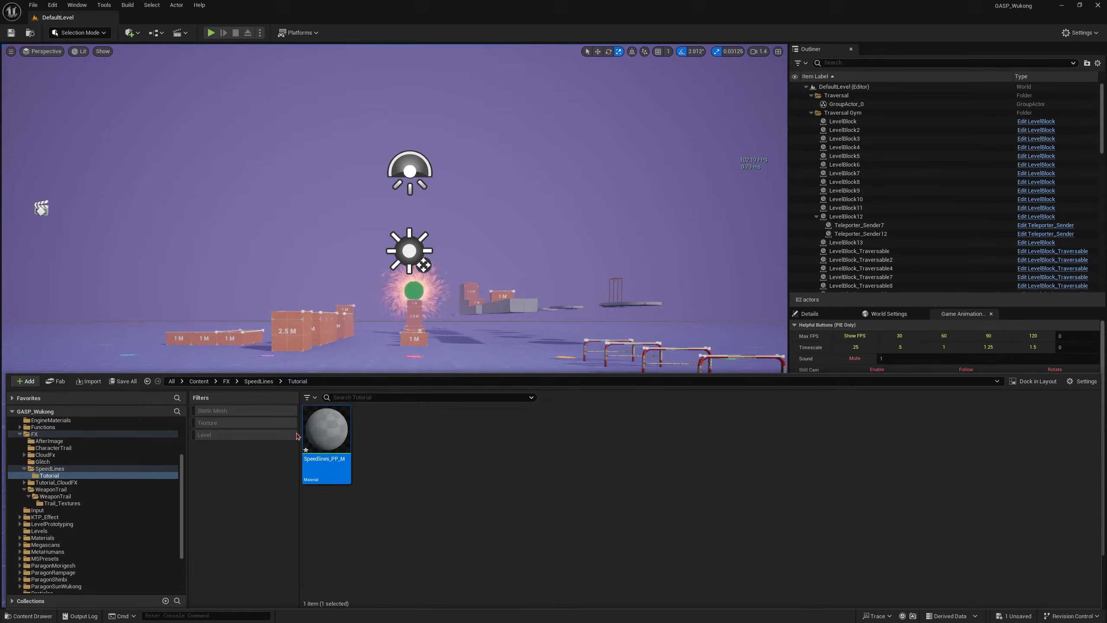
{"action": "double_click", "coordinate": [324, 443]}
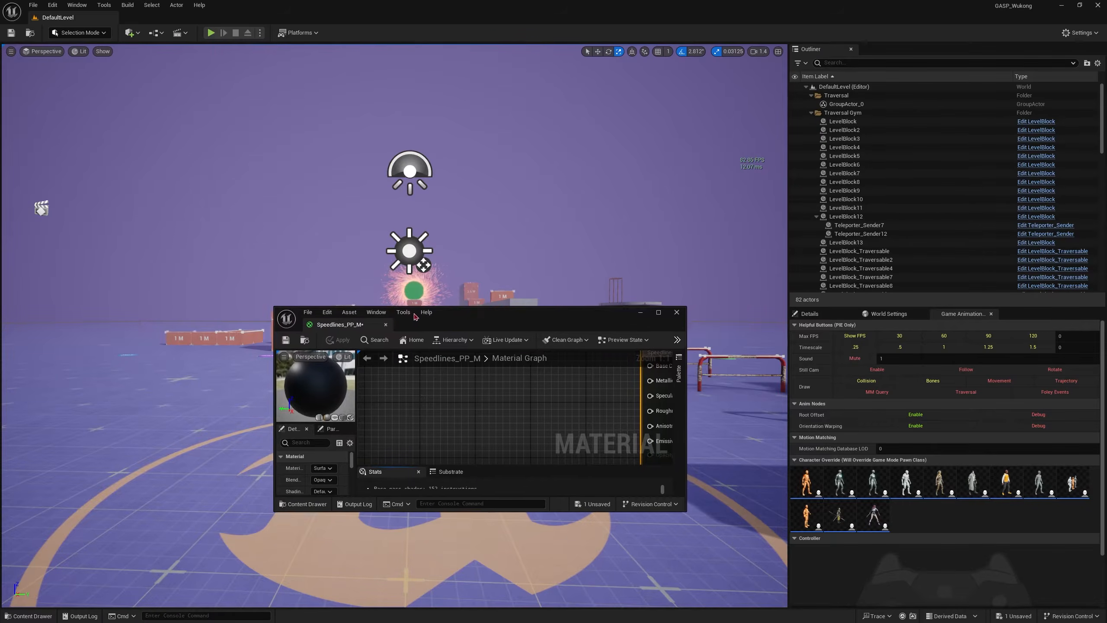
{"action": "double_click", "coordinate": [546, 315]}
Set the Material Domain of Speedlines_PP_M to Post Process.
{"action": "right_click_drag", "start_coordinate": [728, 260], "coordinate": [798, 279]}
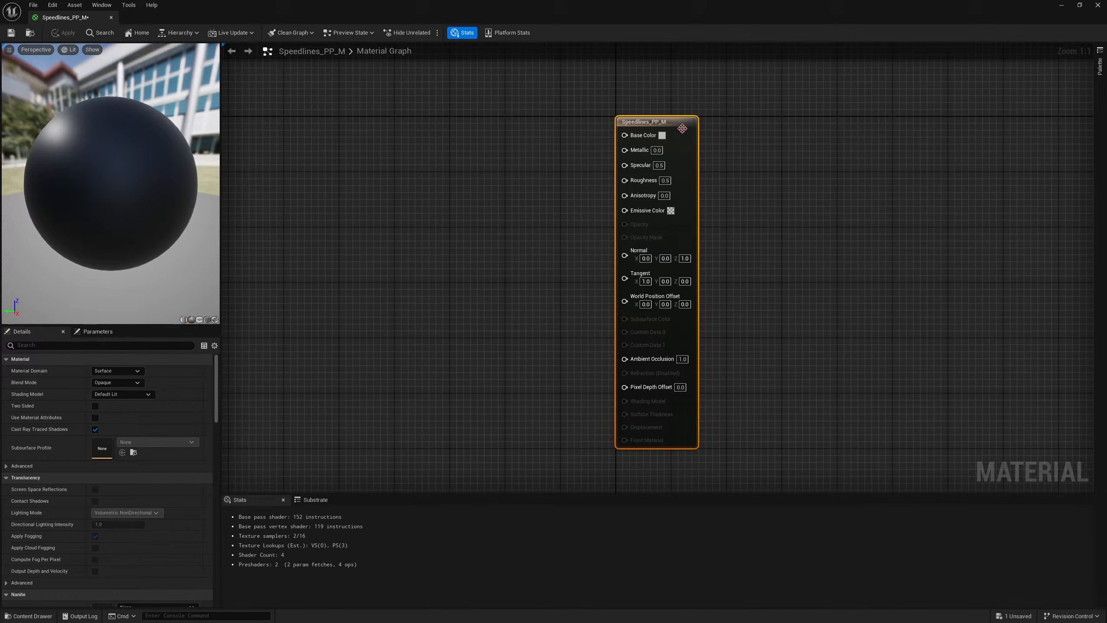
{"action": "left_click_drag", "start_coordinate": [575, 99], "coordinate": [769, 348]}
{"action": "right_click_drag", "start_coordinate": [719, 204], "coordinate": [815, 155]}
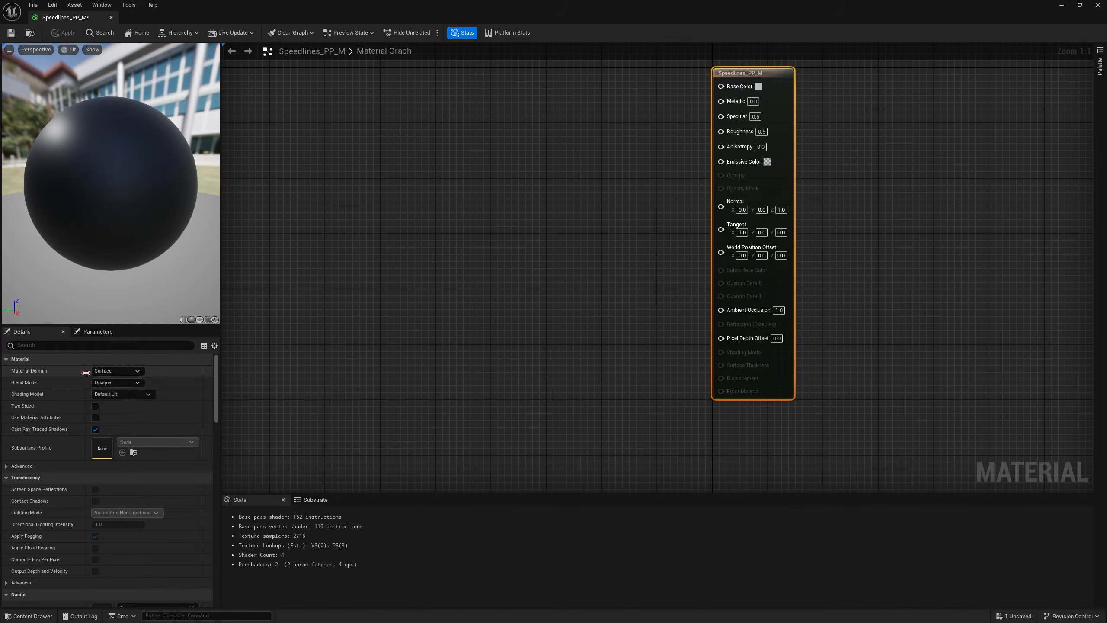
{"action": "left_click", "coordinate": [100, 372]}
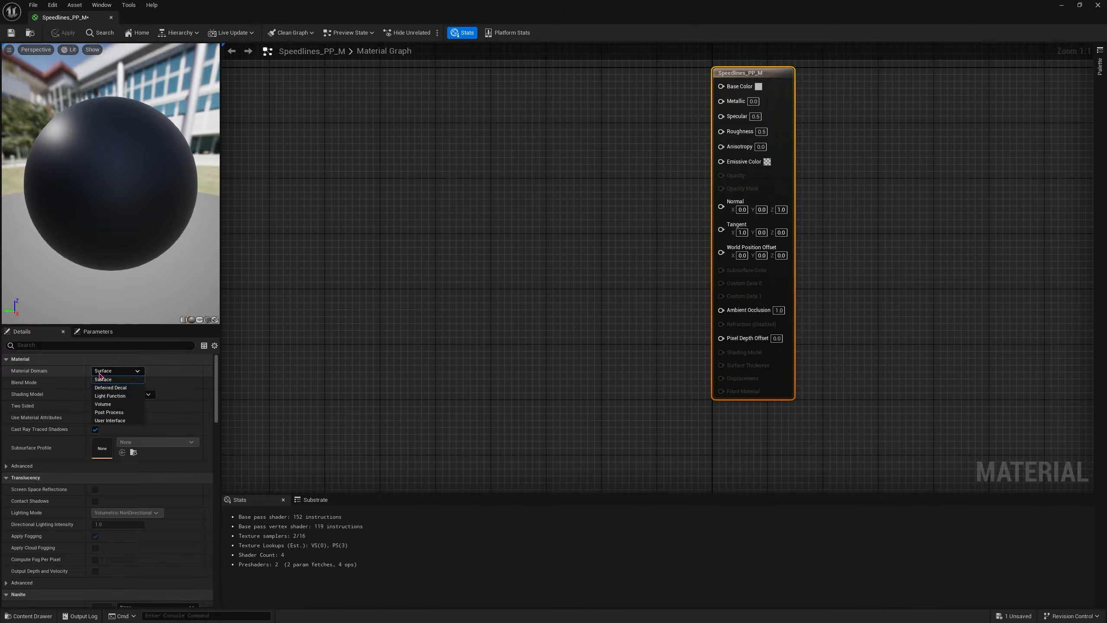
{"action": "left_click", "coordinate": [109, 412]}
Add a SceneTexture node beside the material output and set its Scene Texture Id to PostProcessInput0.
{"action": "right_click_drag", "start_coordinate": [440, 267], "coordinate": [365, 329]}
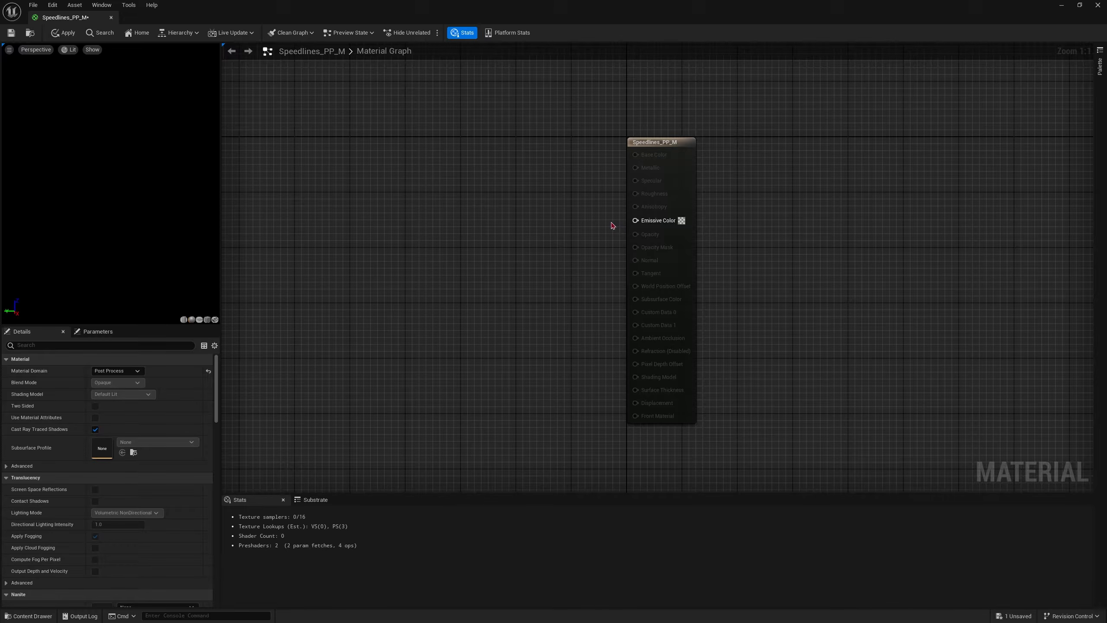
{"action": "right_click", "coordinate": [473, 180]}
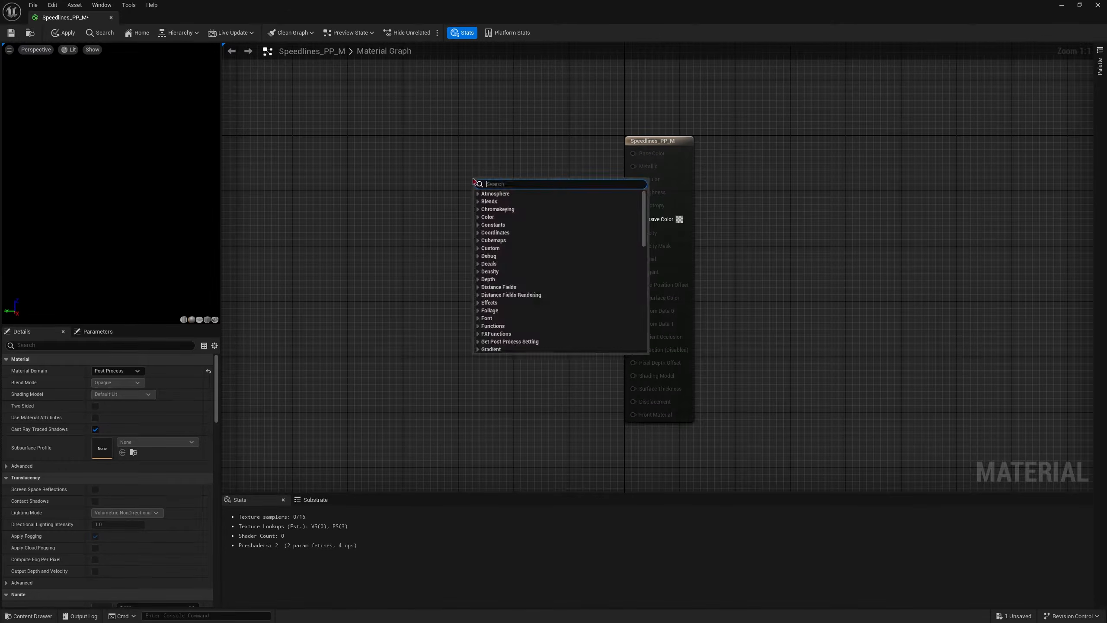
{"action": "type", "text": "scene"}
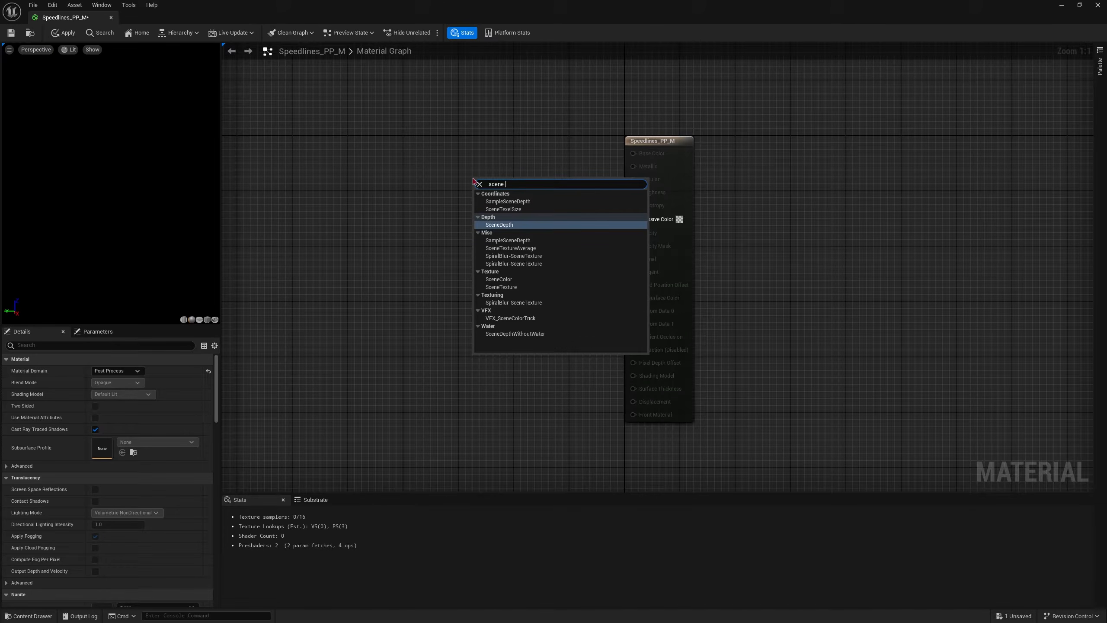
{"action": "type", "text": " text"}
{"action": "key", "text": "Return"}
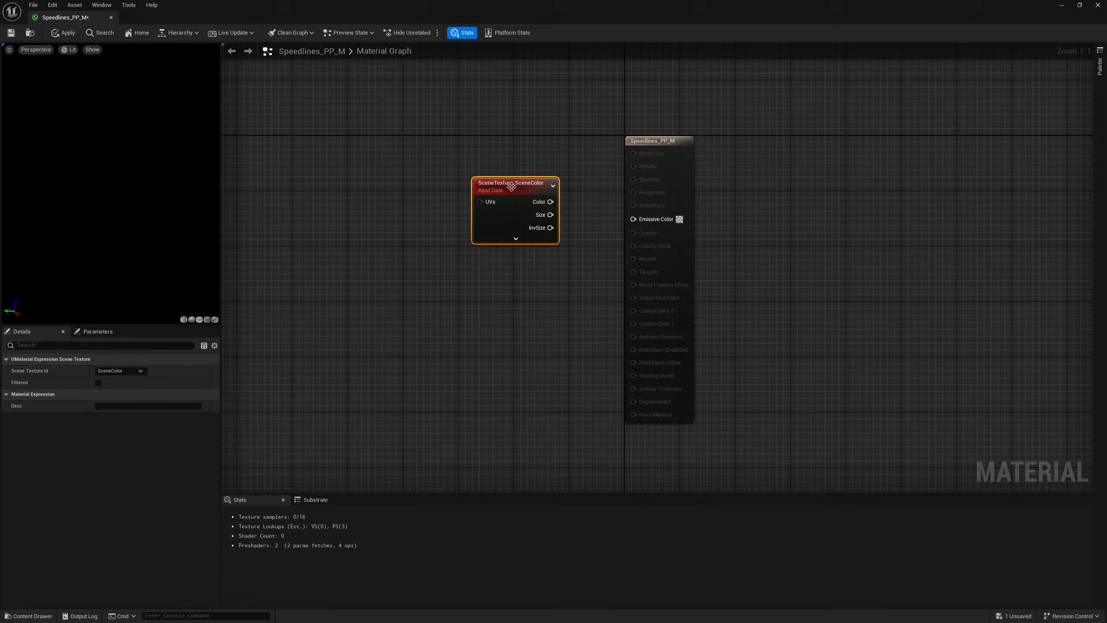
{"action": "left_click_drag", "start_coordinate": [511, 187], "coordinate": [477, 151]}
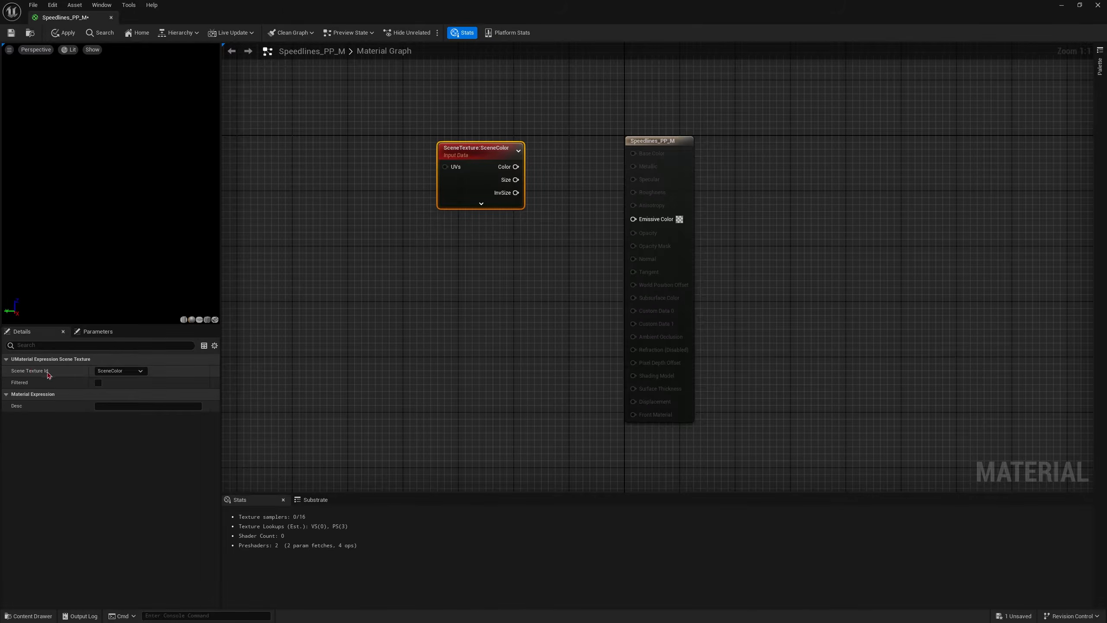
{"action": "left_click", "coordinate": [119, 370]}
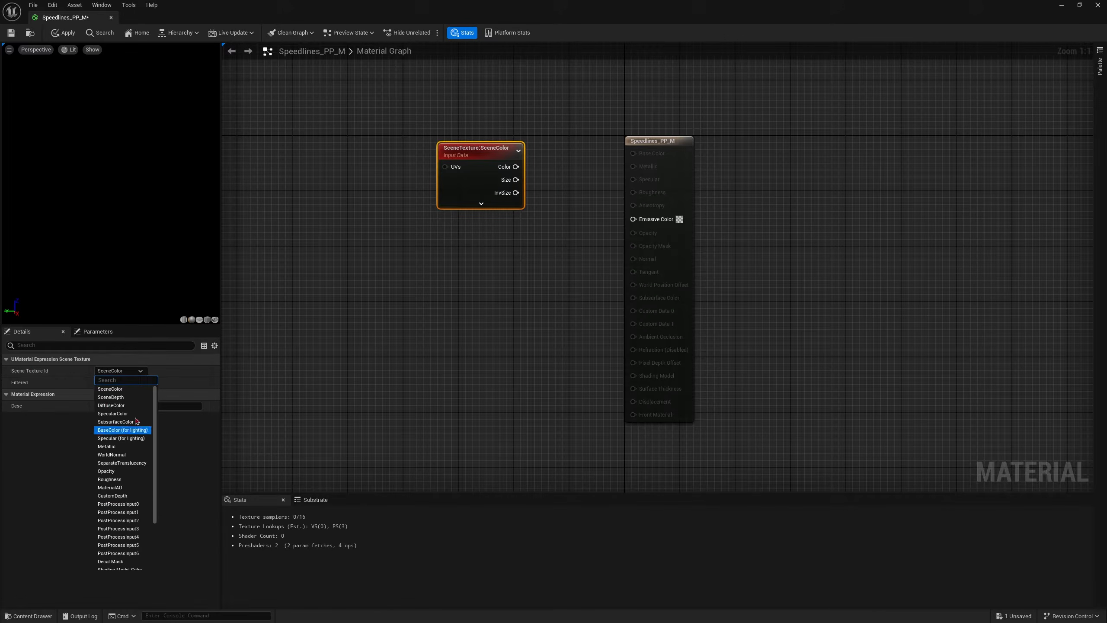
{"action": "left_click", "coordinate": [122, 504]}
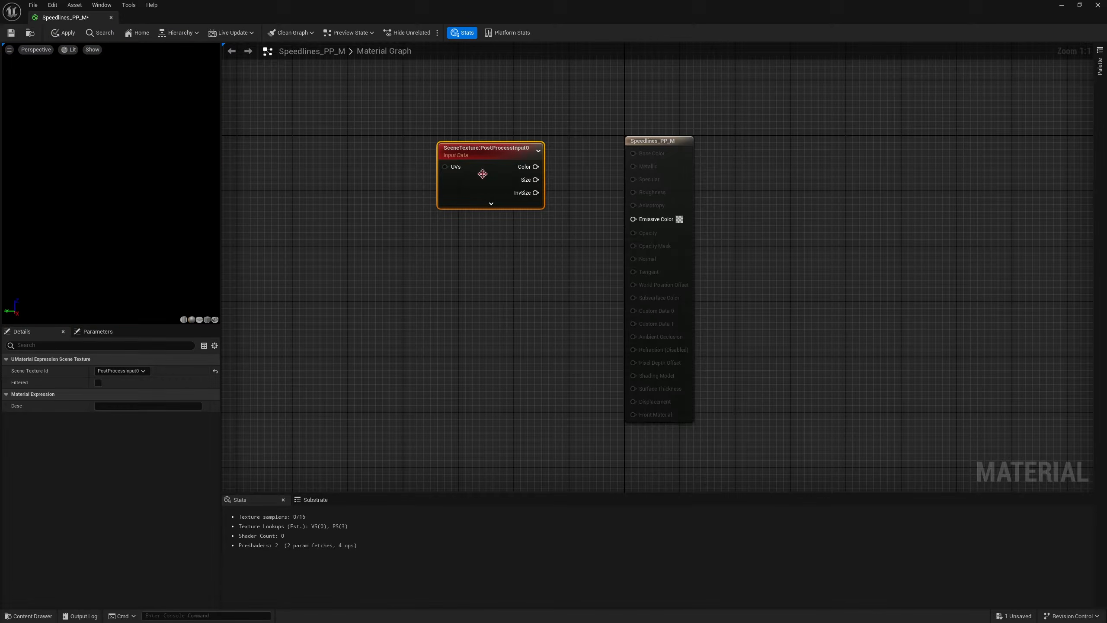
Feed the SceneTexture Color into input A of a new LinearInterpolate node and connect its output to Emissive Color.
{"action": "left_click_drag", "start_coordinate": [482, 174], "coordinate": [497, 233]}
{"action": "type", "text": "lerp"}
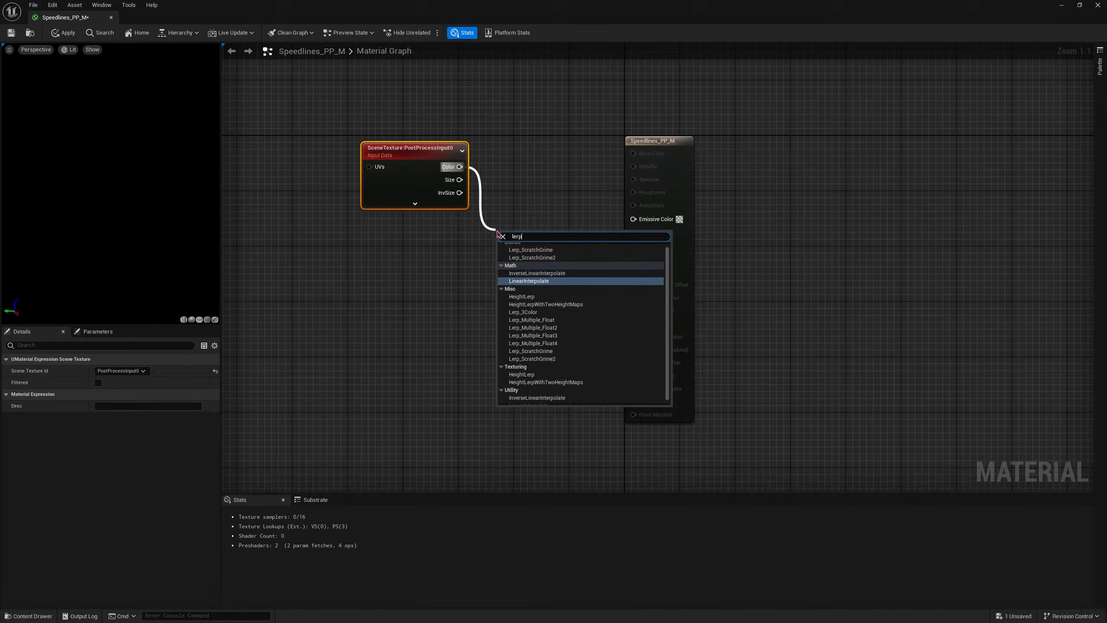
{"action": "left_click", "coordinate": [529, 281]}
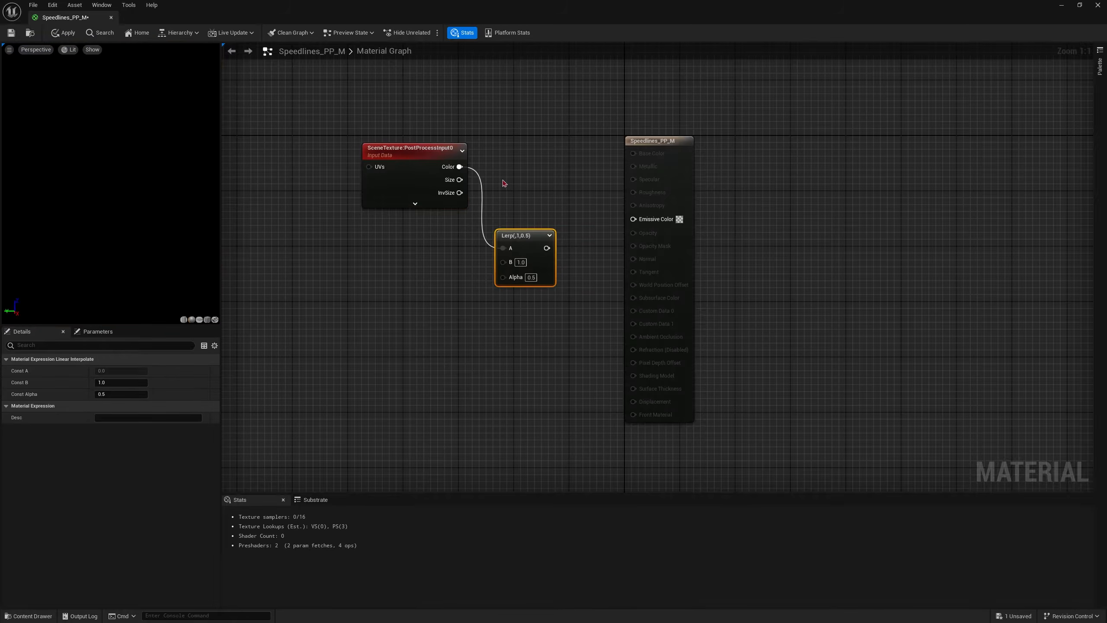
{"action": "left_click_drag", "start_coordinate": [371, 131], "coordinate": [474, 184]}
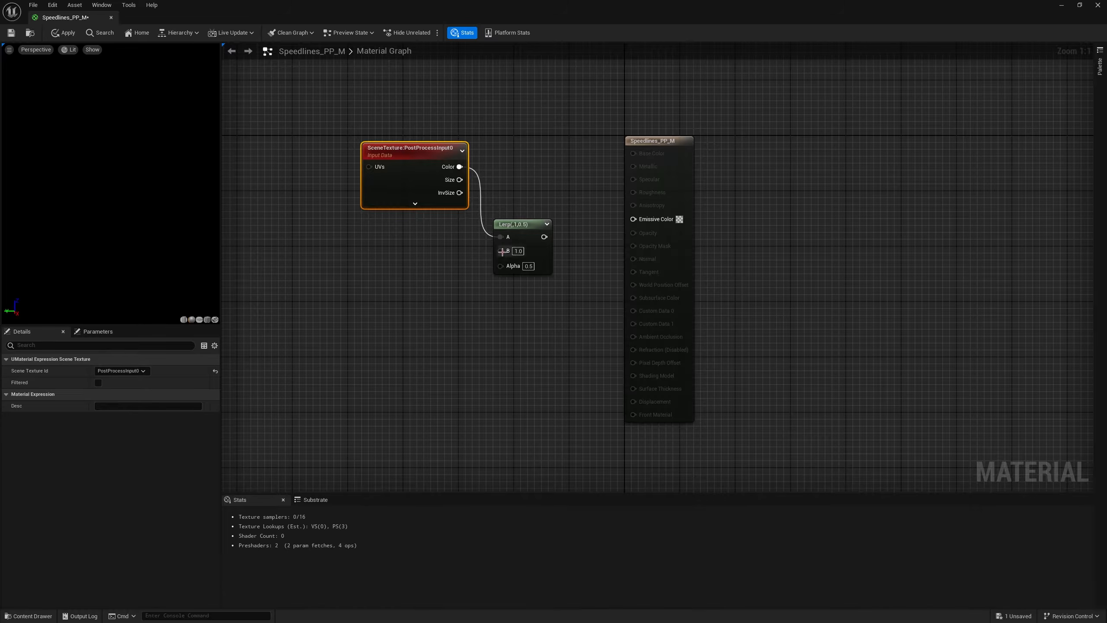
{"action": "left_click_drag", "start_coordinate": [528, 237], "coordinate": [677, 215]}
{"action": "left_click", "coordinate": [427, 259]}
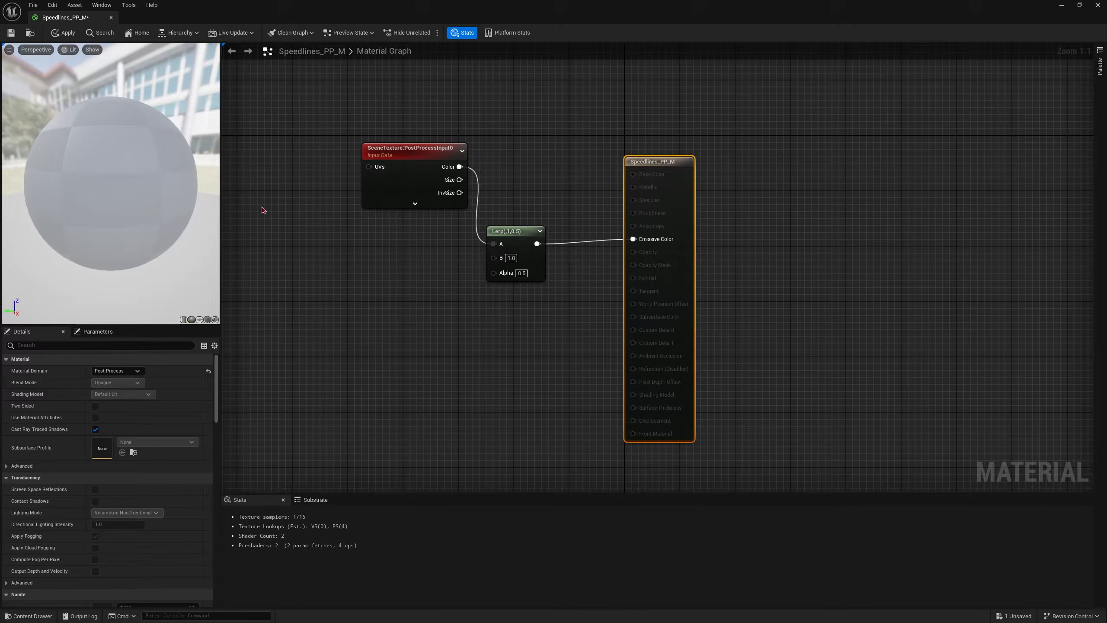
Add a Constant4Vector node below the SceneTexture node.
{"action": "right_click_drag", "start_coordinate": [347, 244], "coordinate": [391, 237]}
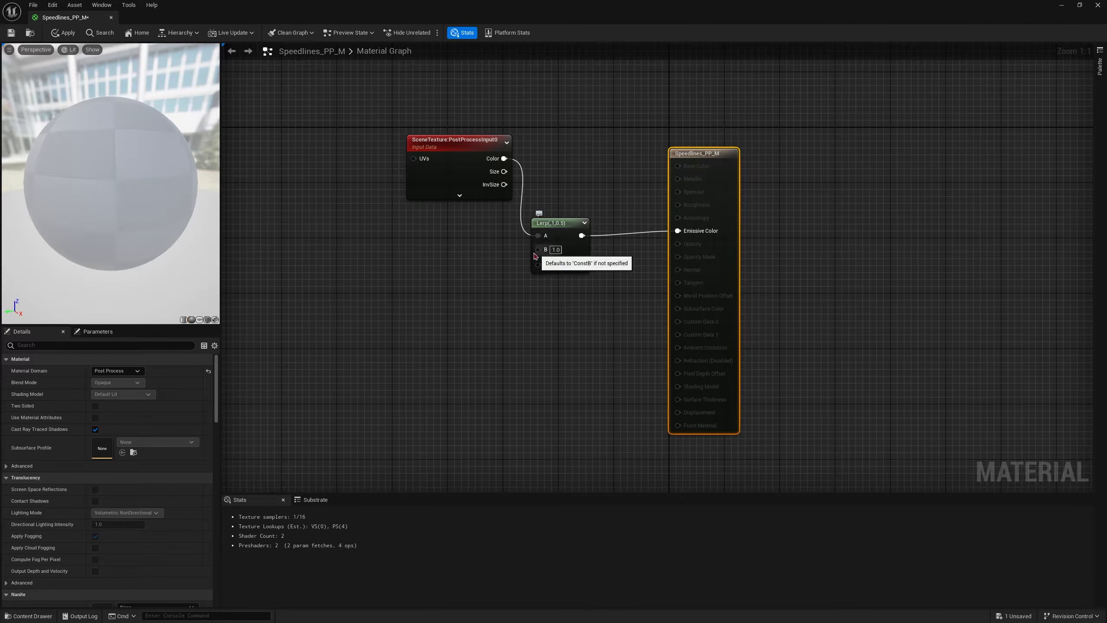
{"action": "left_click", "coordinate": [417, 274]}
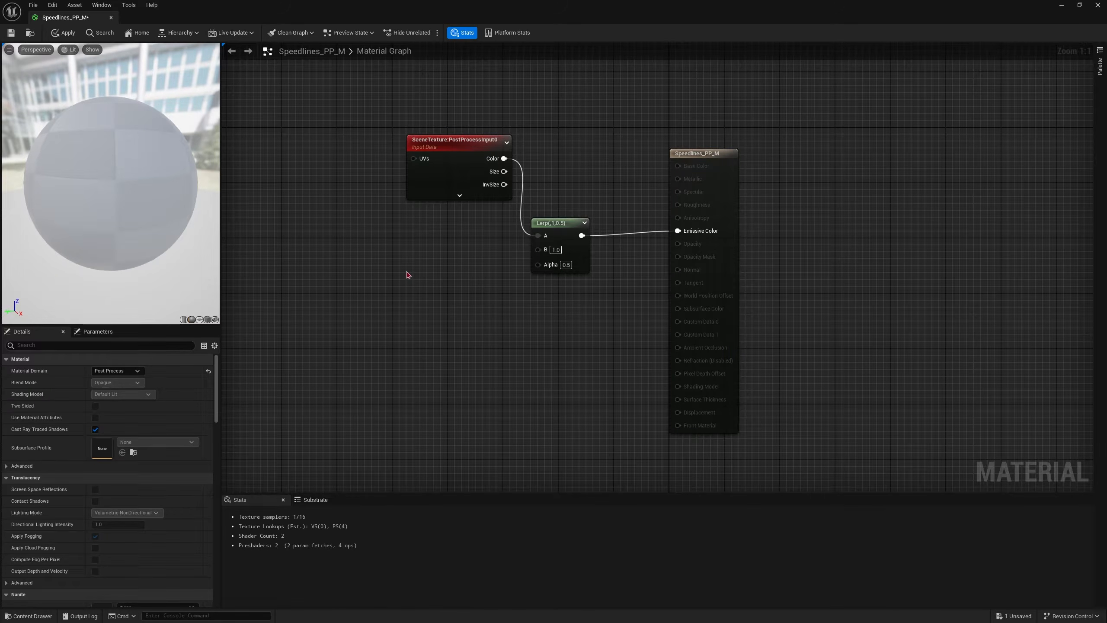
{"action": "right_click", "coordinate": [408, 274]}
{"action": "type", "text": "cons"}
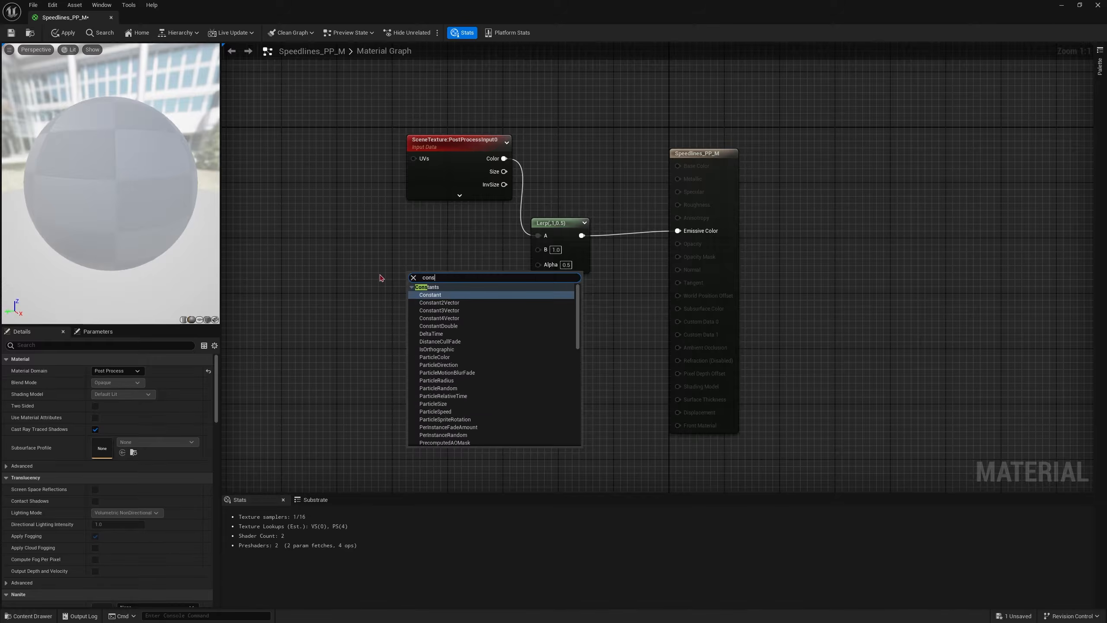
{"action": "key", "text": "Down"}
{"action": "key", "text": "Down"}
{"action": "key", "text": "Down"}
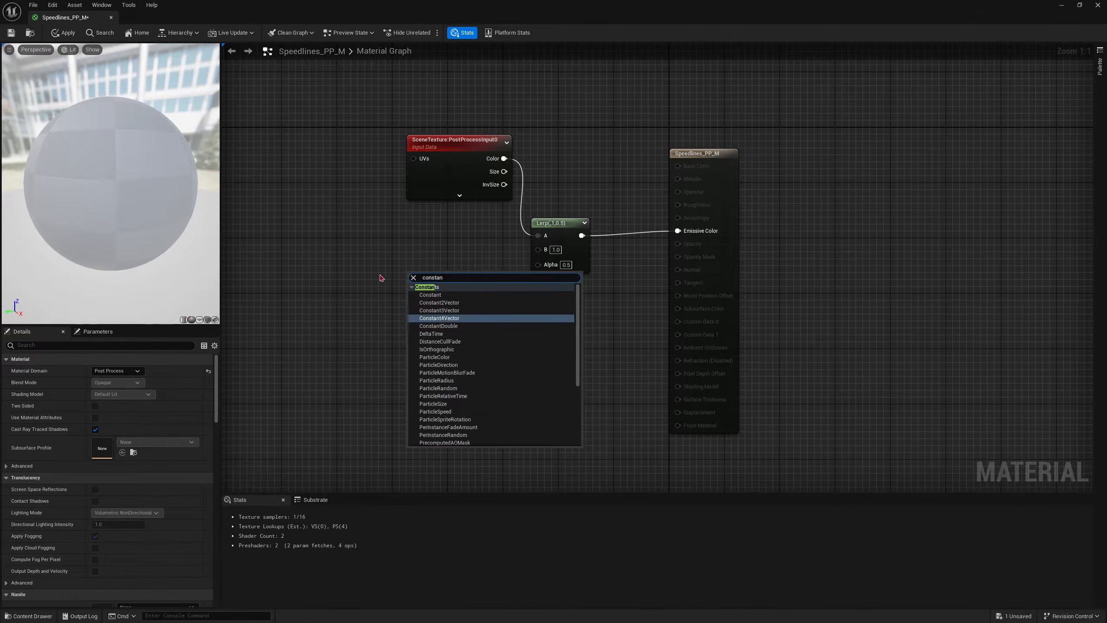
{"action": "key", "text": "Return"}
Set the Constant4Vector color to white and connect it to input B of the Lerp node.
{"action": "double_click", "coordinate": [435, 308]}
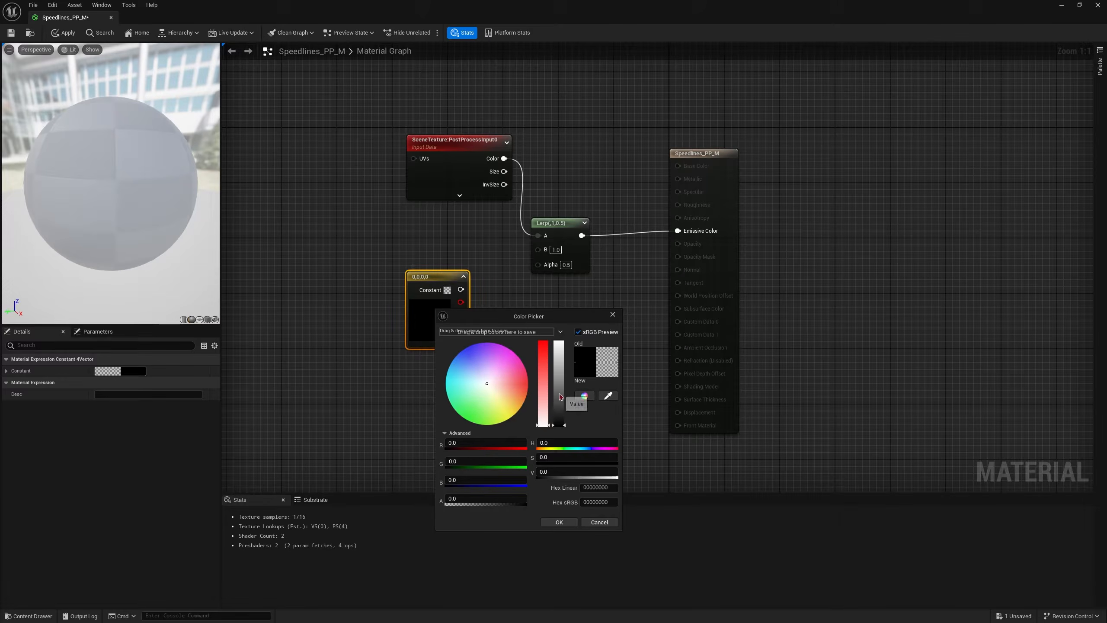
{"action": "left_click_drag", "start_coordinate": [561, 397], "coordinate": [559, 343]}
{"action": "left_click", "coordinate": [559, 522]}
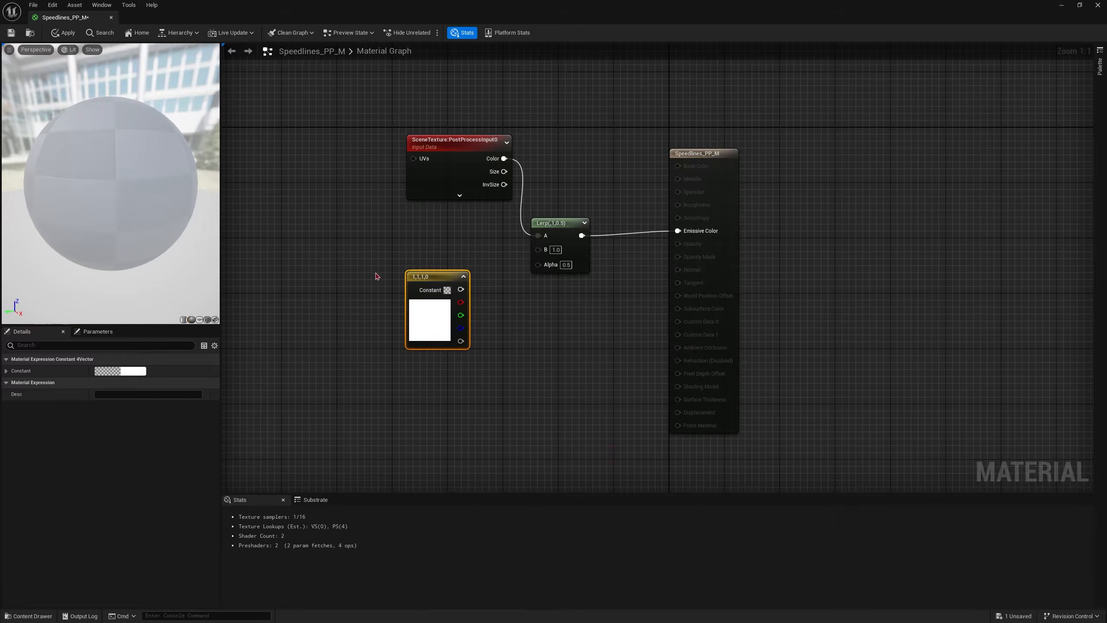
{"action": "left_click_drag", "start_coordinate": [425, 321], "coordinate": [432, 275]}
{"action": "left_click_drag", "start_coordinate": [468, 243], "coordinate": [562, 232]}
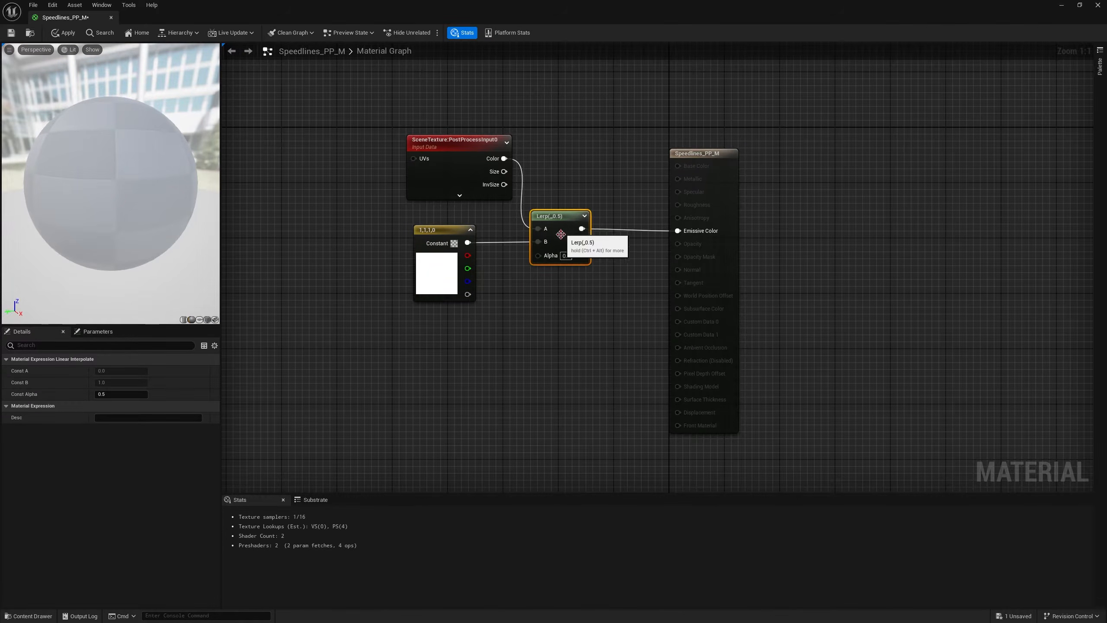
Try the Lerp node's Alpha at 0 and at 1 to compare the material preview, and set it back to 0.5.
{"action": "left_click", "coordinate": [567, 256]}
{"action": "type", "text": "0"}
{"action": "key", "text": "Return"}
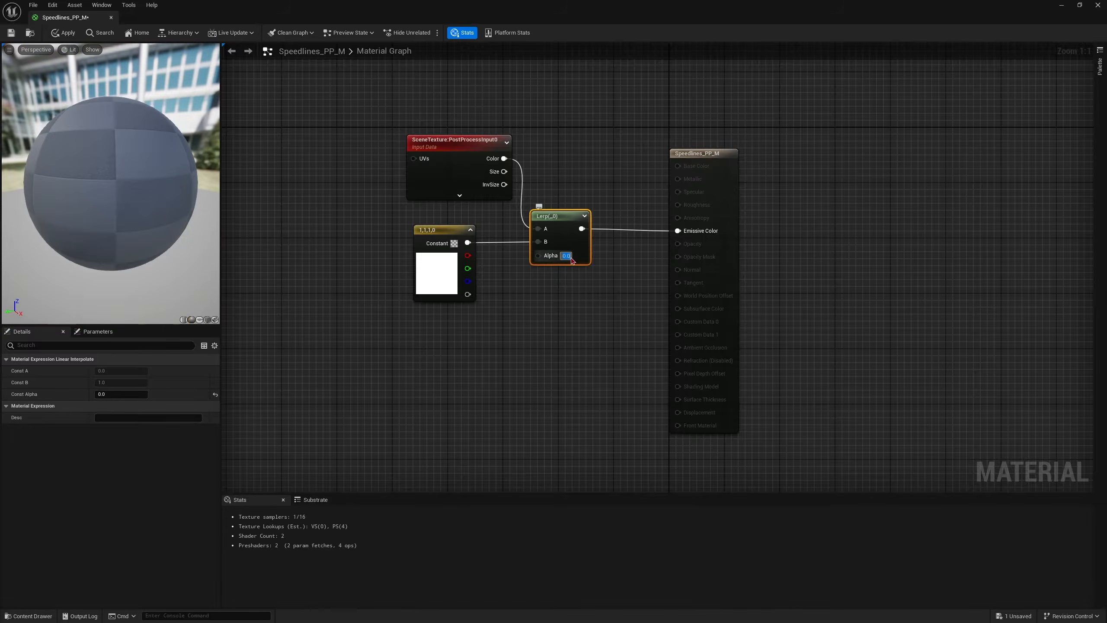
{"action": "left_click_drag", "start_coordinate": [381, 108], "coordinate": [517, 197]}
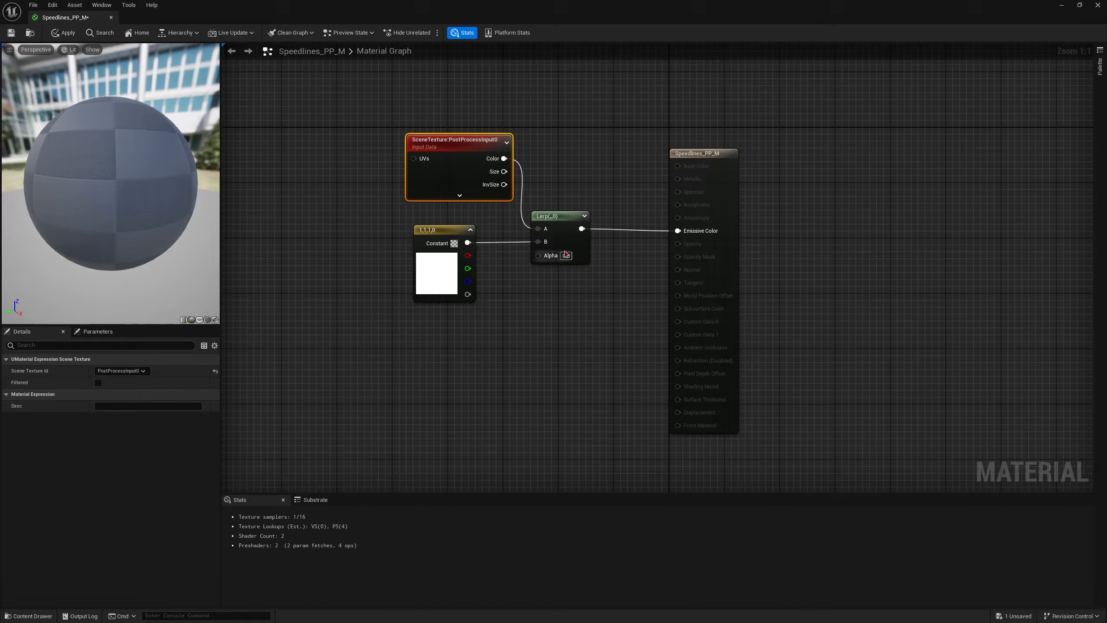
{"action": "type", "text": "1"}
{"action": "key", "text": "Return"}
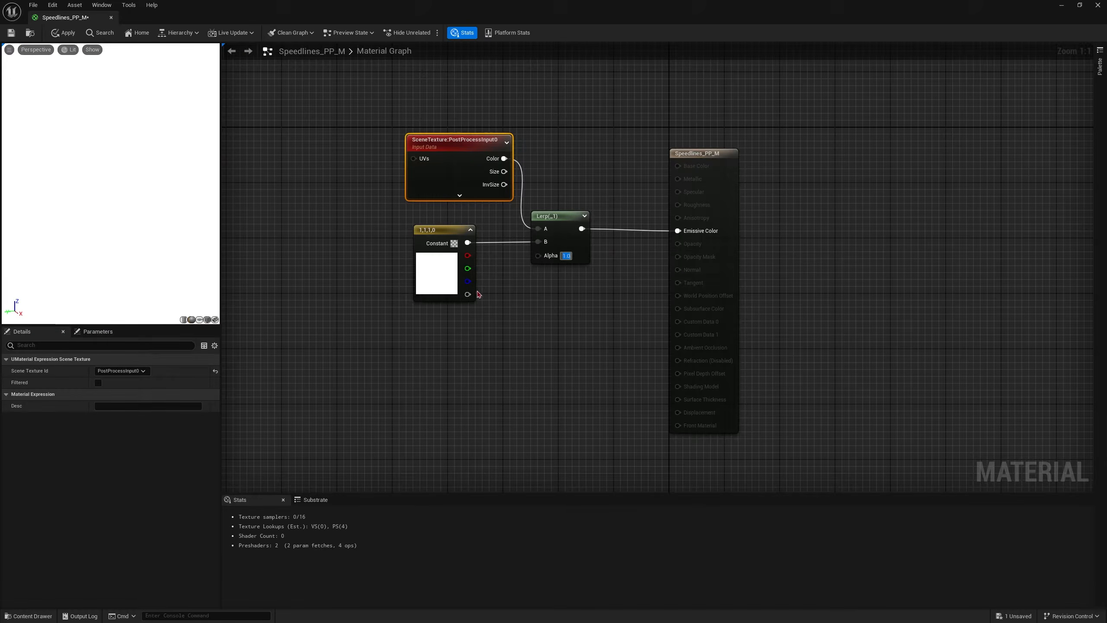
{"action": "left_click_drag", "start_coordinate": [432, 259], "coordinate": [426, 253]}
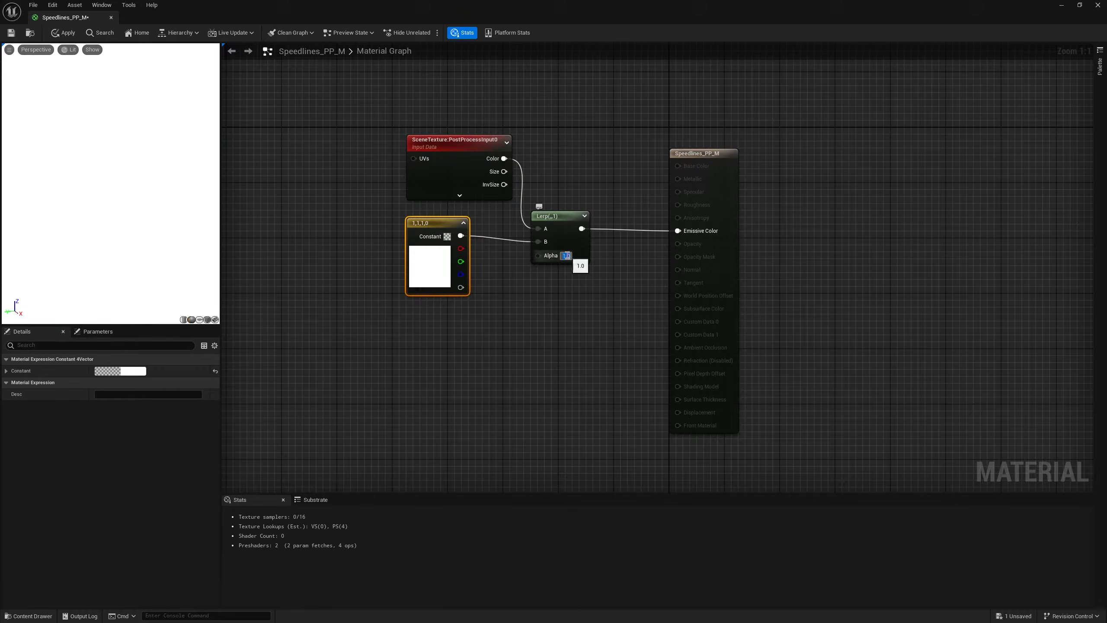
{"action": "type", "text": "0.5"}
{"action": "key", "text": "Return"}
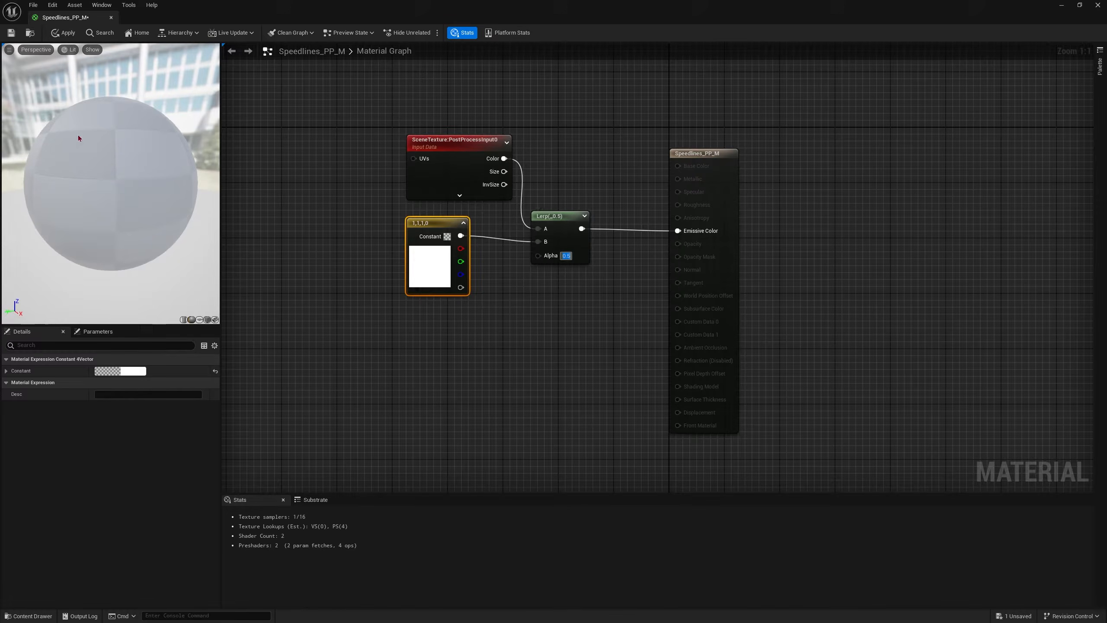
{"action": "left_click_drag", "start_coordinate": [126, 176], "coordinate": [144, 177]}
{"action": "left_click", "coordinate": [423, 188]}
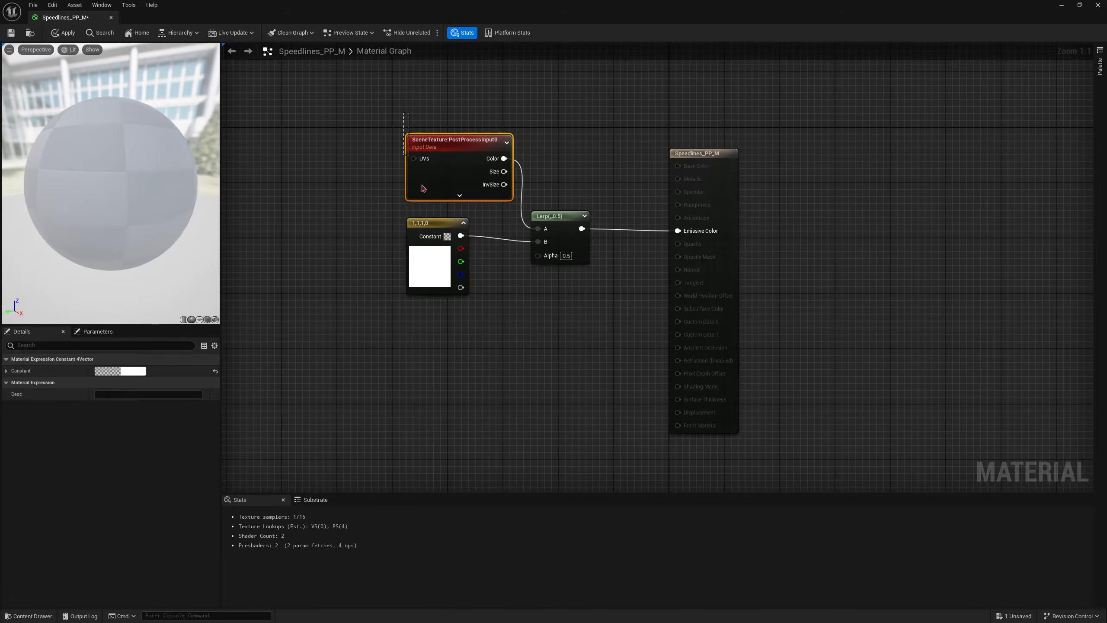
Nudge the Lerp node so its input B lines up with the white Constant4Vector's output.
{"action": "left_click", "coordinate": [529, 306]}
{"action": "right_click_drag", "start_coordinate": [512, 311], "coordinate": [521, 308]}
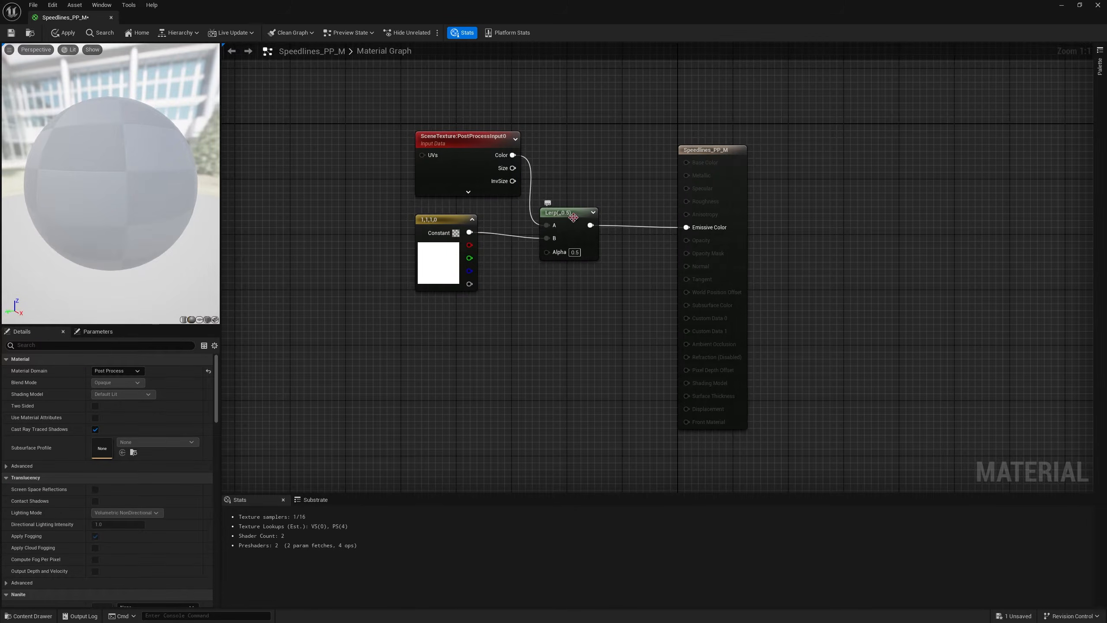
{"action": "left_click_drag", "start_coordinate": [573, 217], "coordinate": [579, 211]}
Play the level in the editor to look at the character in motion, stop the session, and return to the Speedlines_PP_M material.
{"action": "left_click", "coordinate": [1061, 5]}
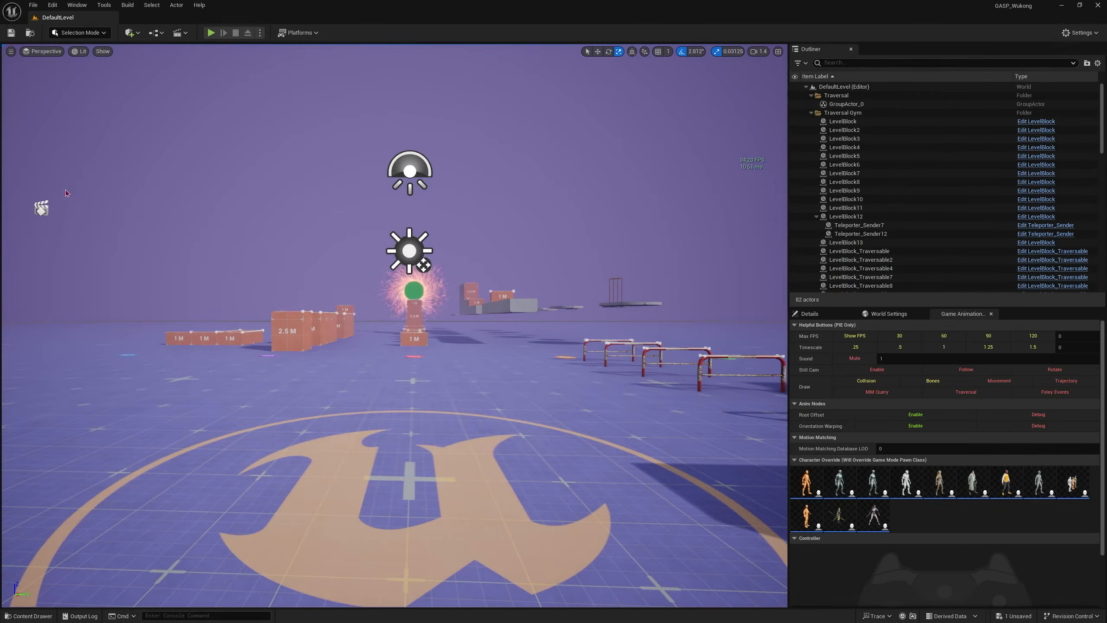
{"action": "key", "text": "alt+p"}
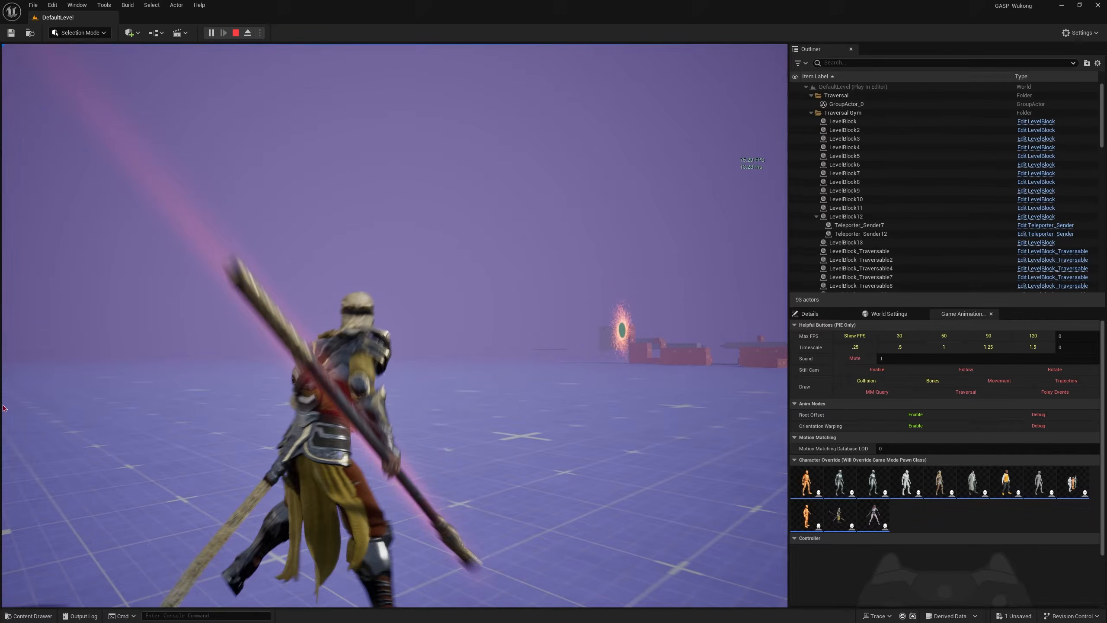
{"action": "key", "text": "Escape"}
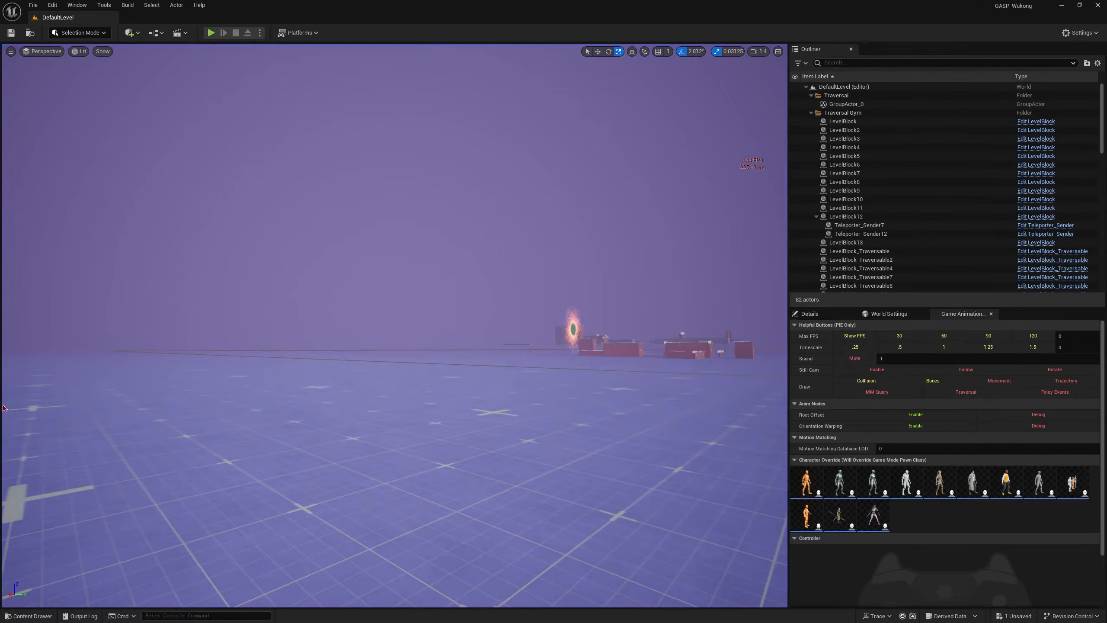
{"action": "left_click", "coordinate": [32, 615]}
{"action": "double_click", "coordinate": [324, 432]}
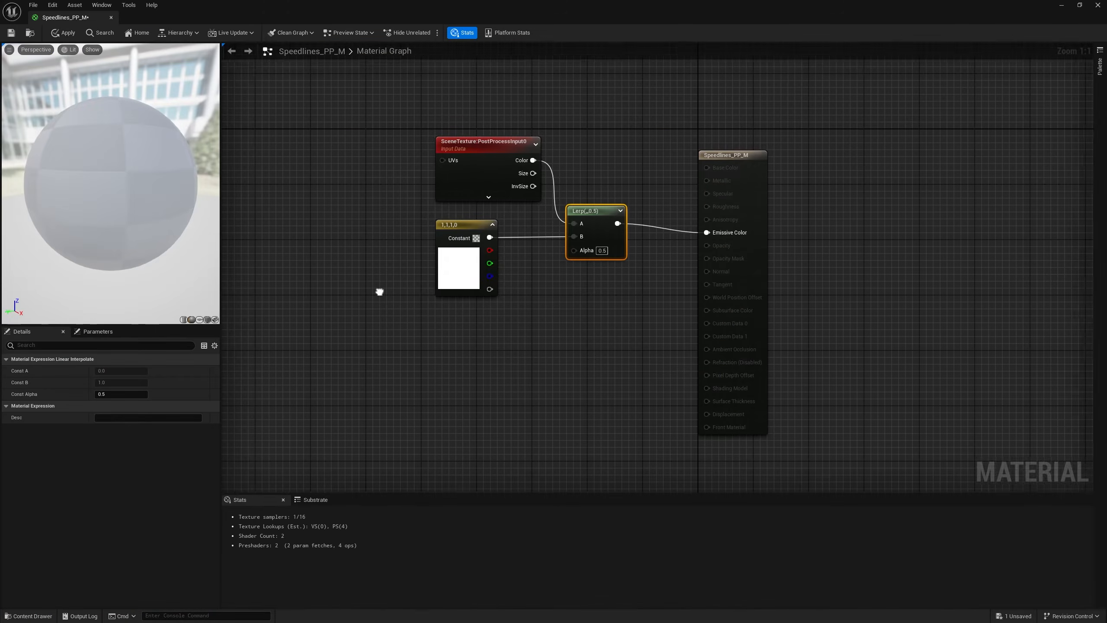
Add a TextureCoordinate node in the empty graph area well before the white color node.
{"action": "right_click_drag", "start_coordinate": [379, 291], "coordinate": [561, 264]}
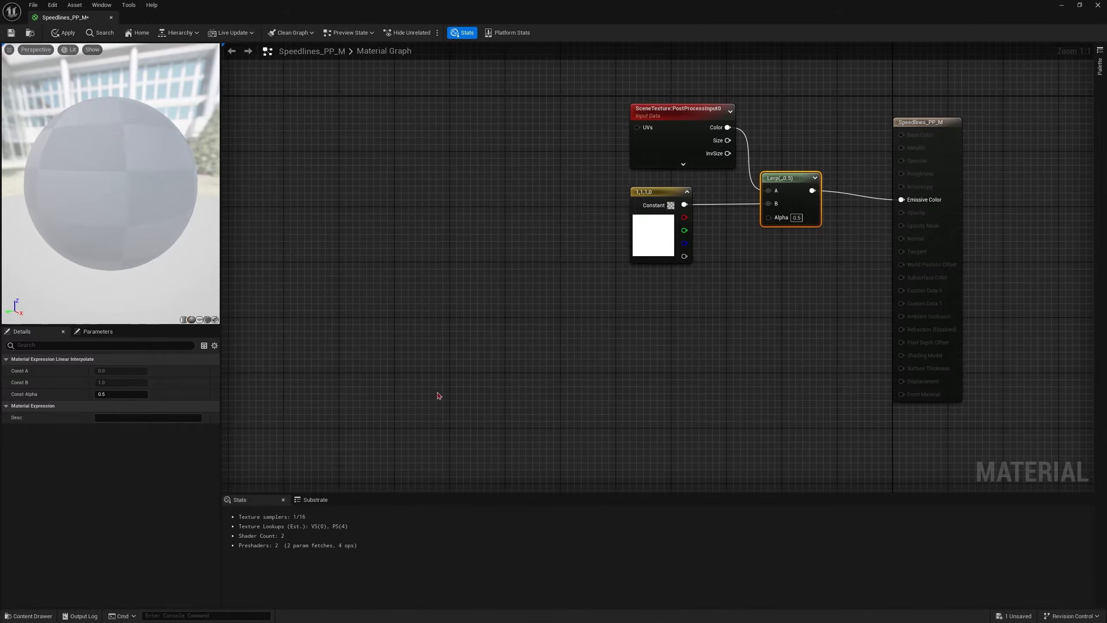
{"action": "right_click_drag", "start_coordinate": [359, 355], "coordinate": [490, 309]}
{"action": "right_click", "coordinate": [490, 310]}
{"action": "type", "text": "texture"}
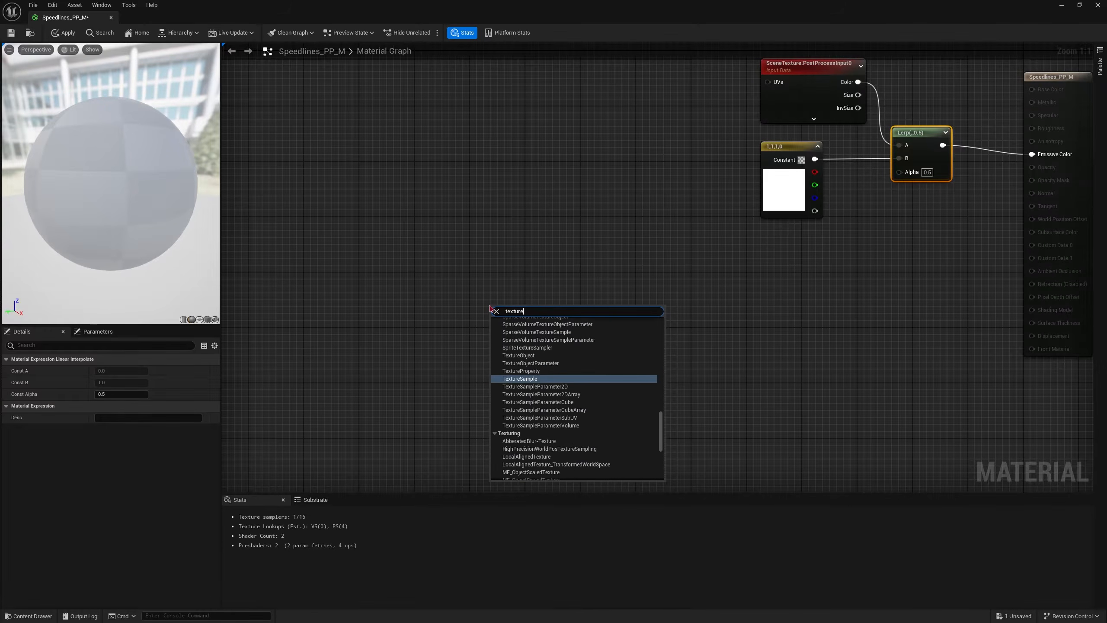
{"action": "type", "text": " coord"}
{"action": "key", "text": "Return"}
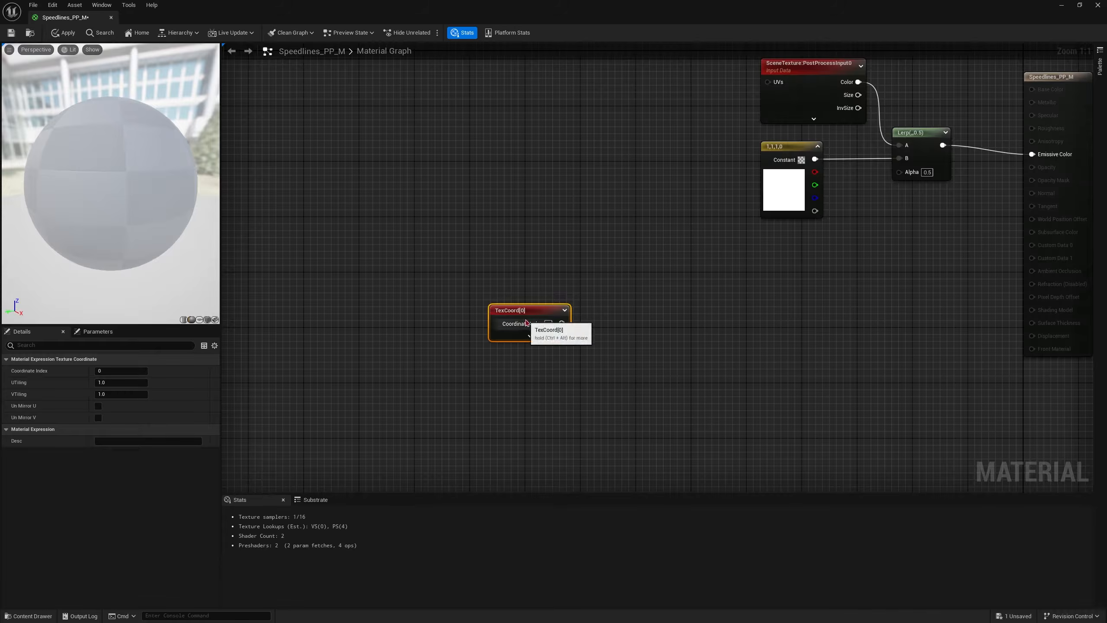
{"action": "left_click_drag", "start_coordinate": [527, 322], "coordinate": [410, 324]}
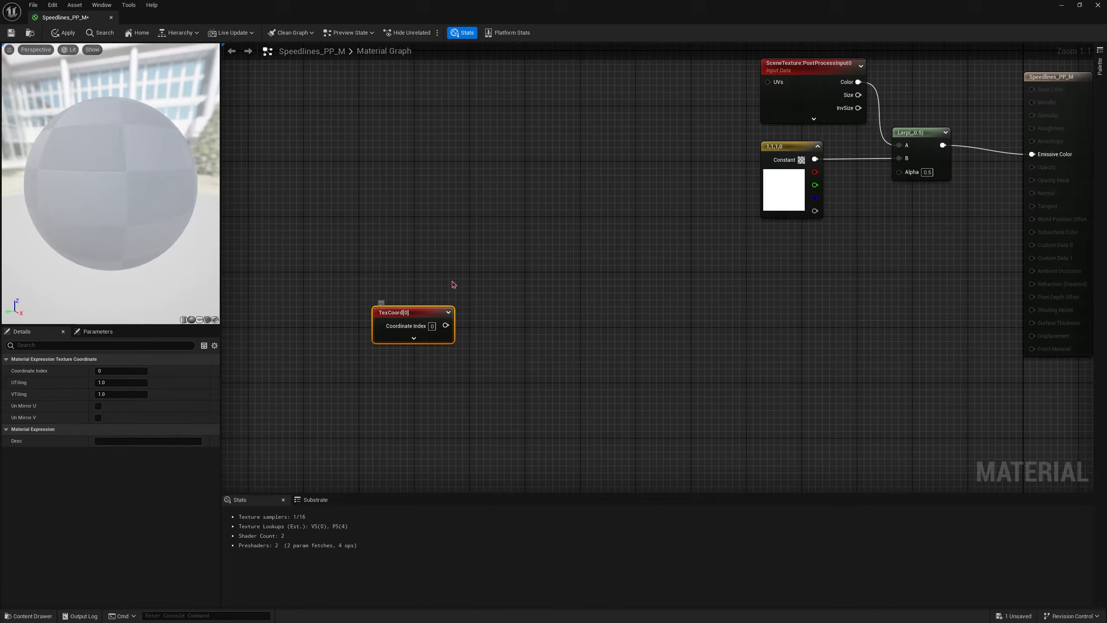
Create a Distance node from the TexCoord output and move that connection to the Distance node's input B.
{"action": "left_click_drag", "start_coordinate": [515, 295], "coordinate": [514, 296]}
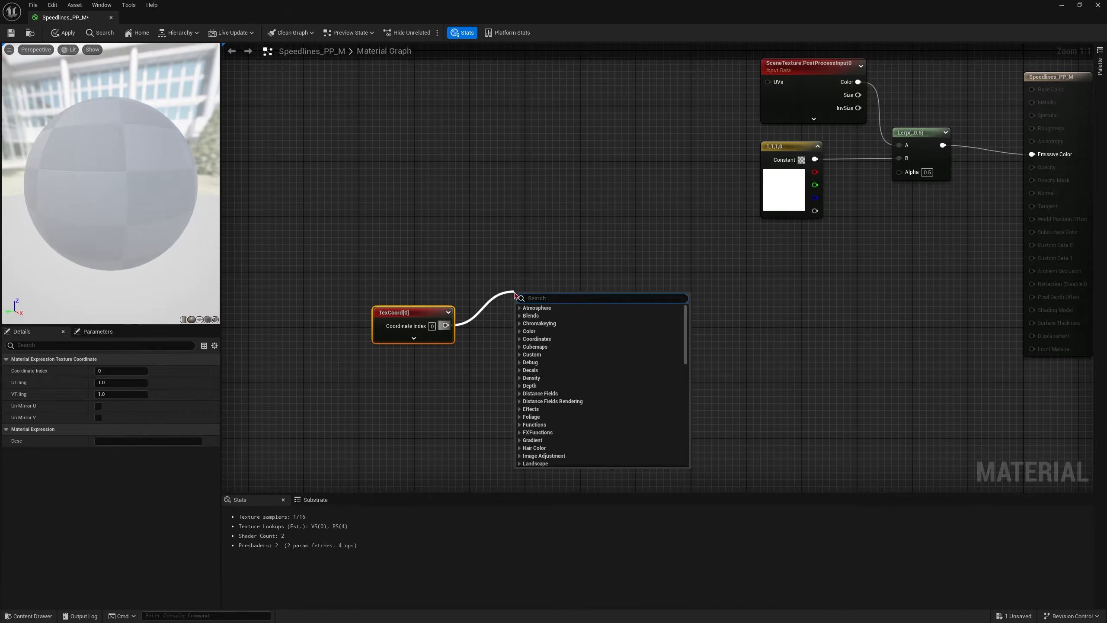
{"action": "type", "text": "dist"}
{"action": "scroll", "coordinate": [571, 384], "scroll_direction": "down", "scroll_amount": 5}
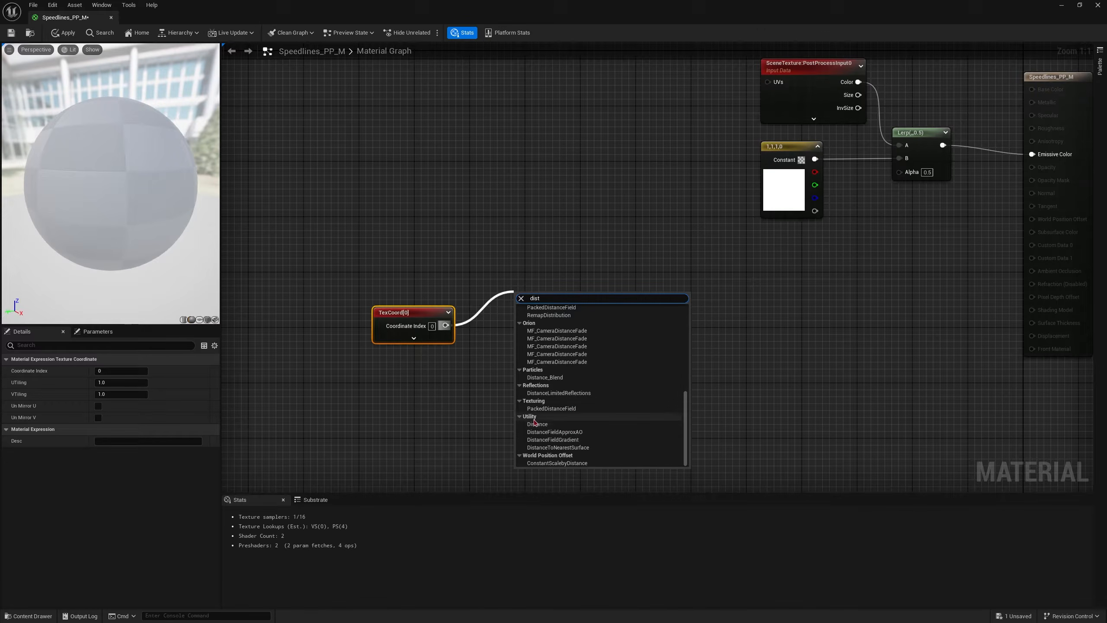
{"action": "left_click", "coordinate": [539, 425]}
{"action": "left_click_drag", "start_coordinate": [525, 310], "coordinate": [528, 282], "text": "ctrl"}
Add a Constant2Vector node and place it above the TexCoord node.
{"action": "right_click_drag", "start_coordinate": [394, 268], "coordinate": [475, 313]}
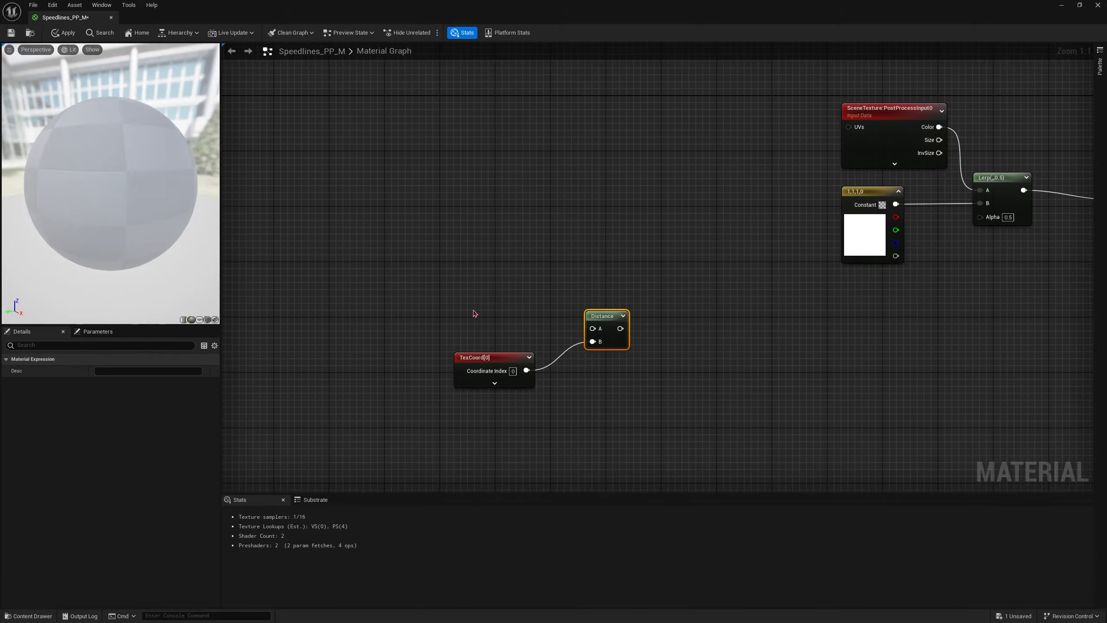
{"action": "right_click", "coordinate": [466, 298]}
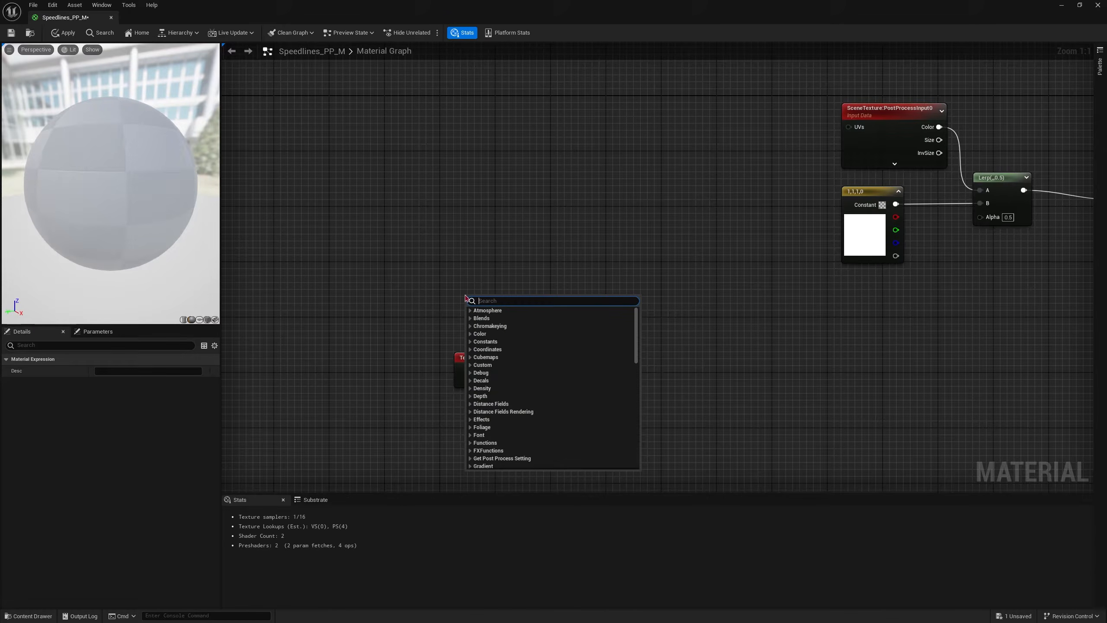
{"action": "type", "text": "vector 2"}
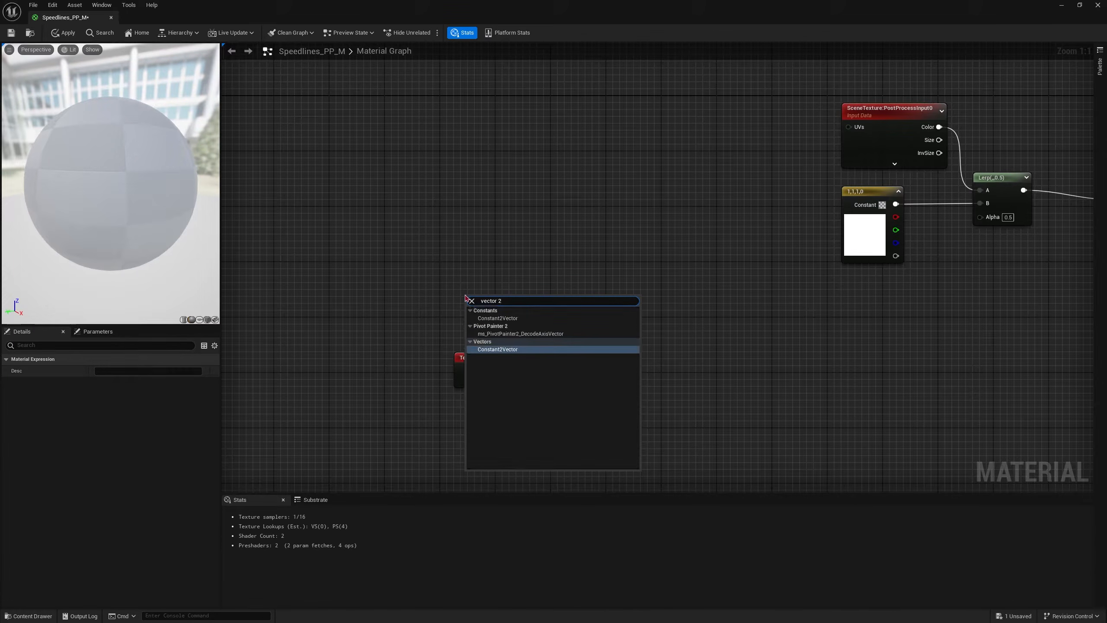
{"action": "key", "text": "Return"}
{"action": "left_click_drag", "start_coordinate": [484, 297], "coordinate": [466, 250]}
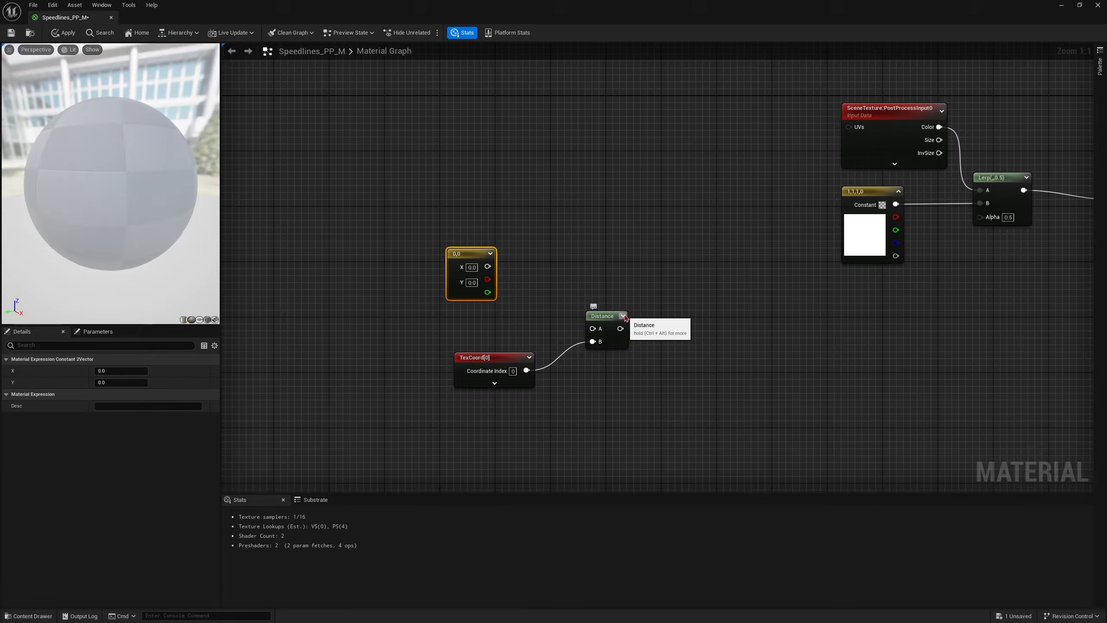
Expand the Distance node's preview, connect the Constant2Vector to its input A, and tidy the node positions.
{"action": "left_click", "coordinate": [623, 316]}
{"action": "left_click_drag", "start_coordinate": [616, 319], "coordinate": [608, 291]}
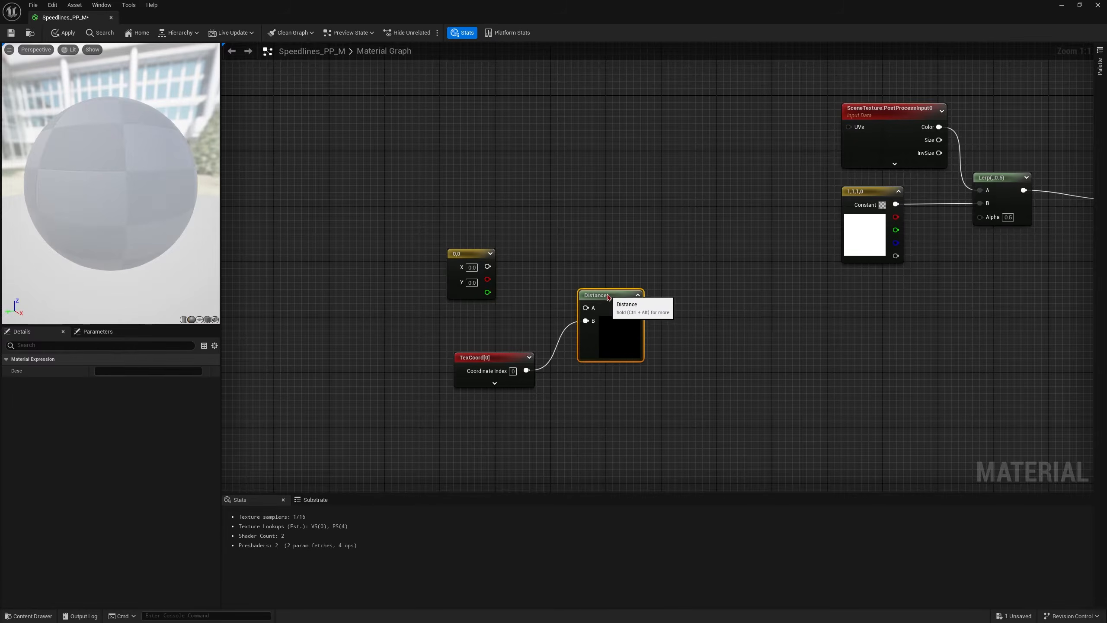
{"action": "left_click_drag", "start_coordinate": [488, 266], "coordinate": [586, 301]}
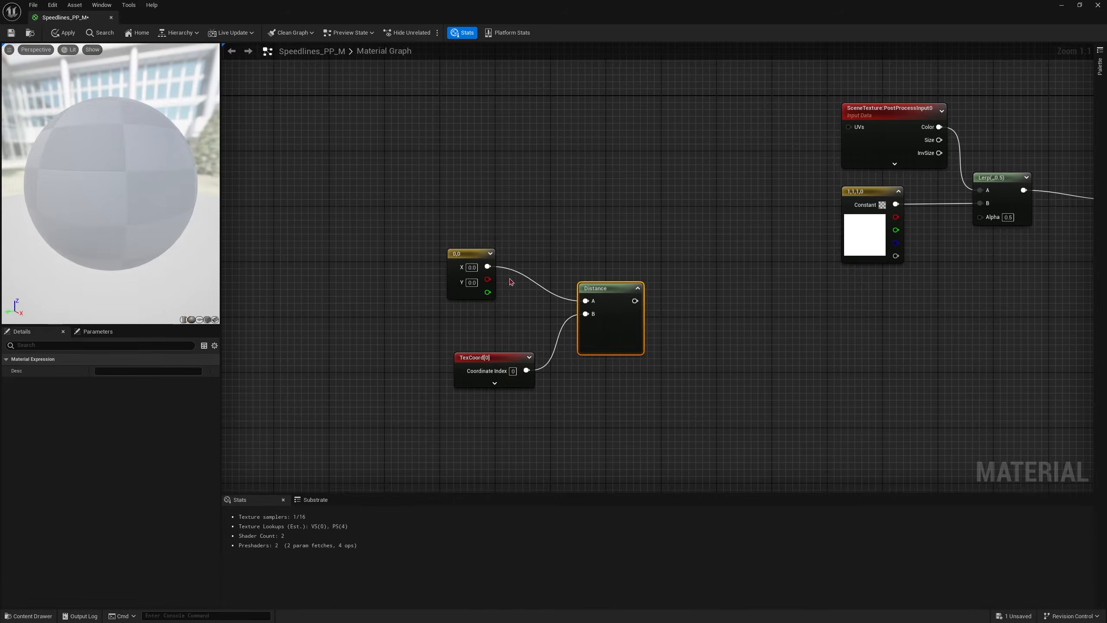
{"action": "left_click_drag", "start_coordinate": [464, 254], "coordinate": [478, 275]}
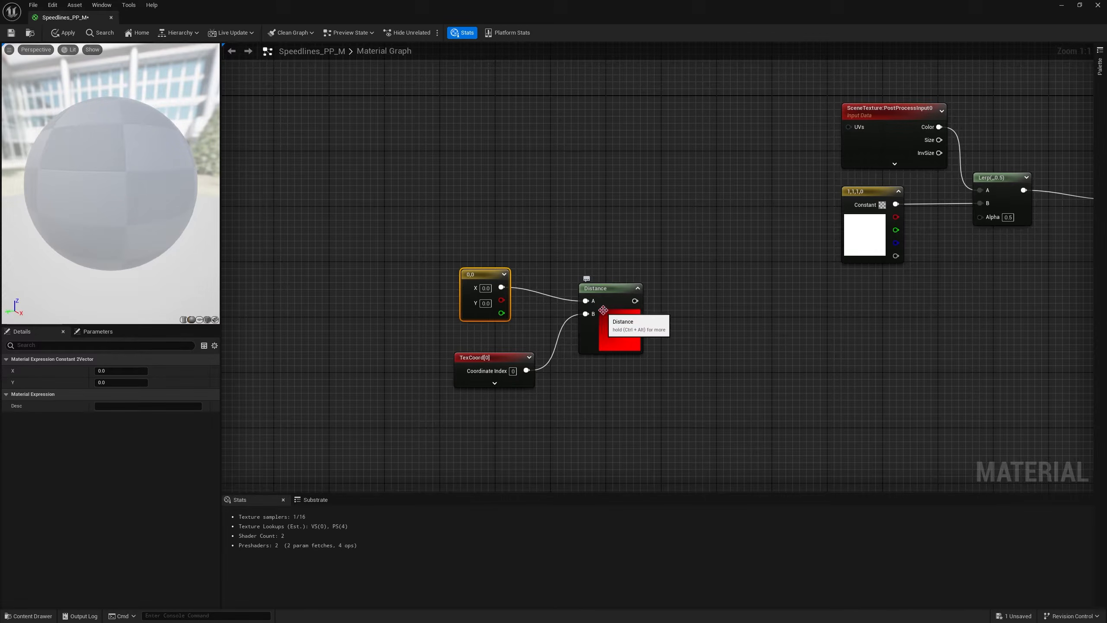
Try the Constant2Vector with Y at 1 and X at 1 to compare the Distance preview.
{"action": "left_click", "coordinate": [486, 303]}
{"action": "type", "text": "1"}
{"action": "key", "text": "Return"}
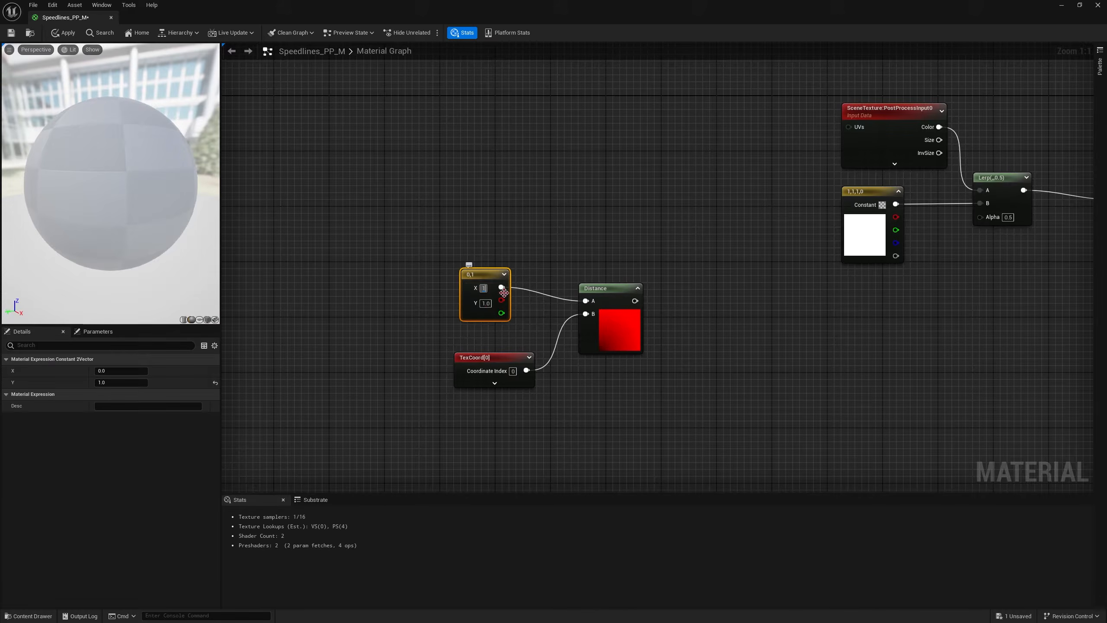
{"action": "type", "text": "1"}
{"action": "key", "text": "Return"}
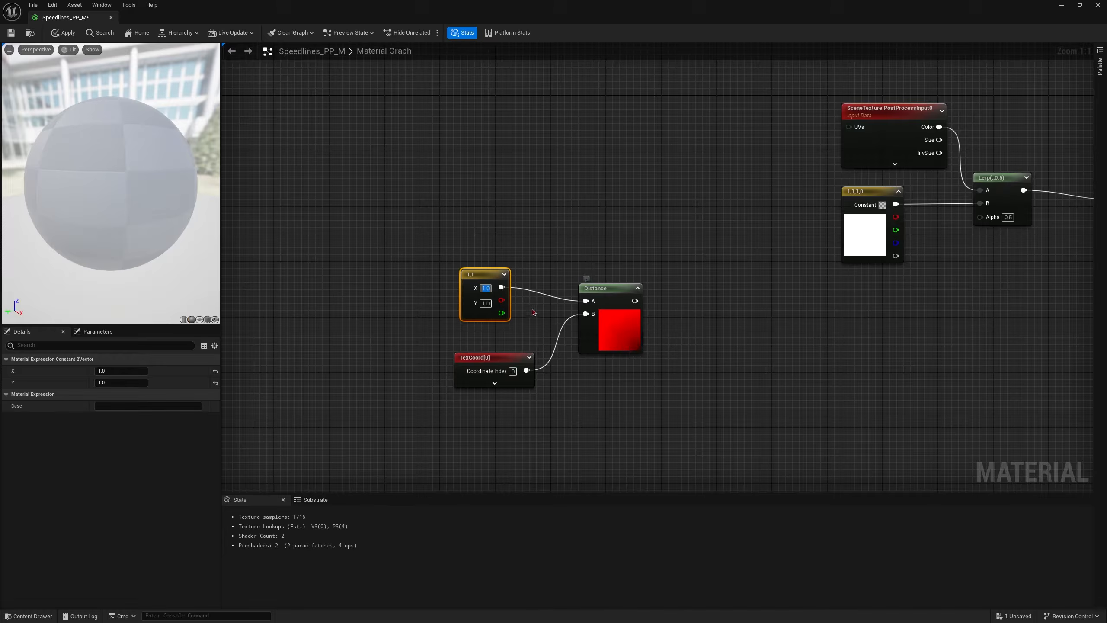
Set the Constant2Vector's X and Y both to 0.5 to center the Distance gradient.
{"action": "type", "text": "0.5"}
{"action": "key", "text": "Tab"}
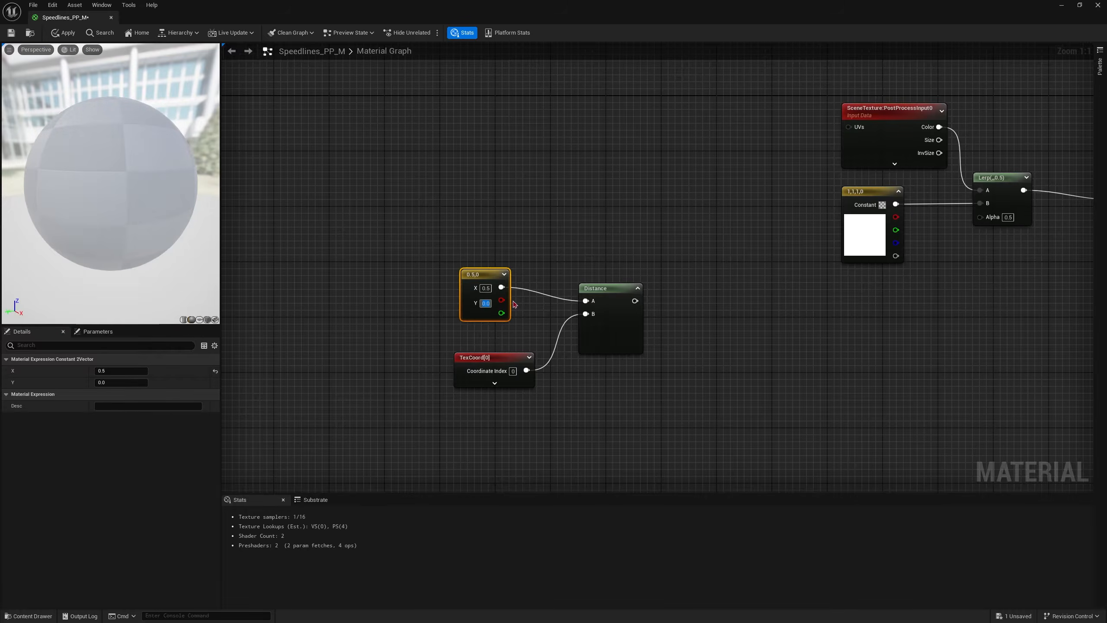
{"action": "type", "text": "0.5"}
{"action": "key", "text": "Return"}
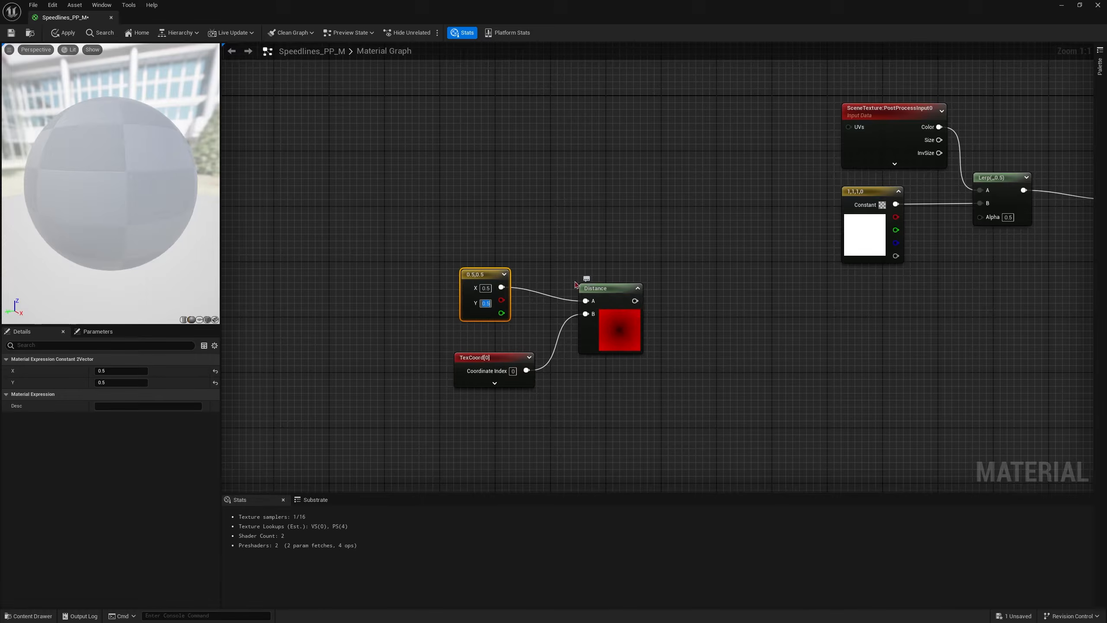
Move the Constant2Vector, TexCoord and Distance nodes further from the Lerp and align Distance's input A with the Constant2Vector output.
{"action": "left_click_drag", "start_coordinate": [436, 252], "coordinate": [501, 313]}
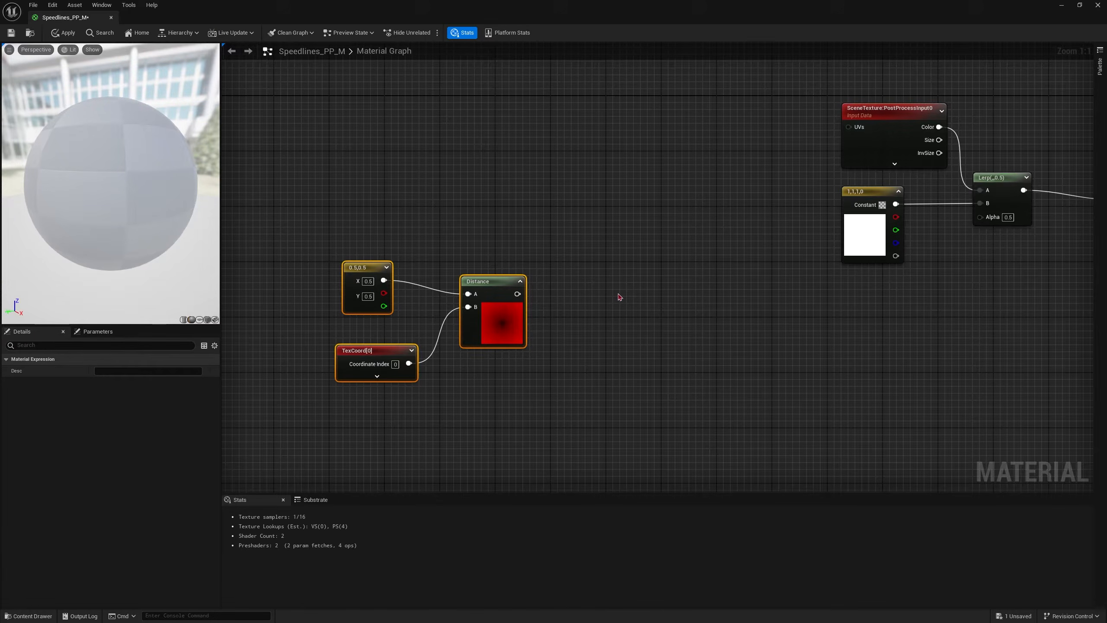
{"action": "left_click", "coordinate": [596, 284]}
{"action": "left_click", "coordinate": [500, 286]}
{"action": "left_click_drag", "start_coordinate": [500, 286], "coordinate": [486, 271]}
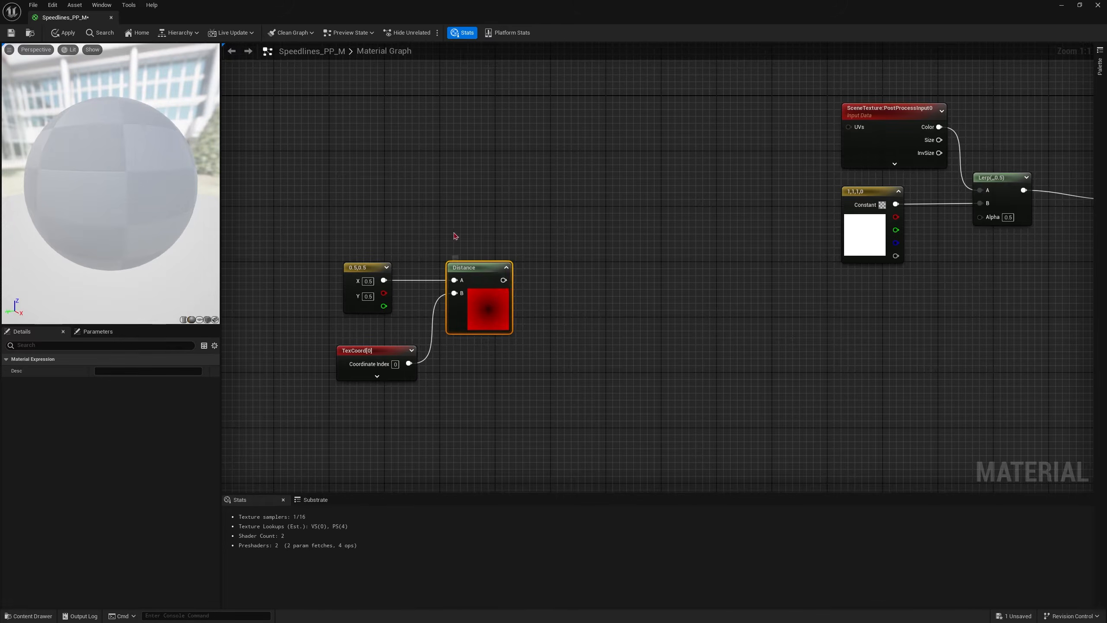
Add two Constant nodes, one above the other, over the Constant2Vector and Distance nodes.
{"action": "right_click_drag", "start_coordinate": [453, 241], "coordinate": [465, 265]}
{"action": "left_click", "coordinate": [431, 230]}
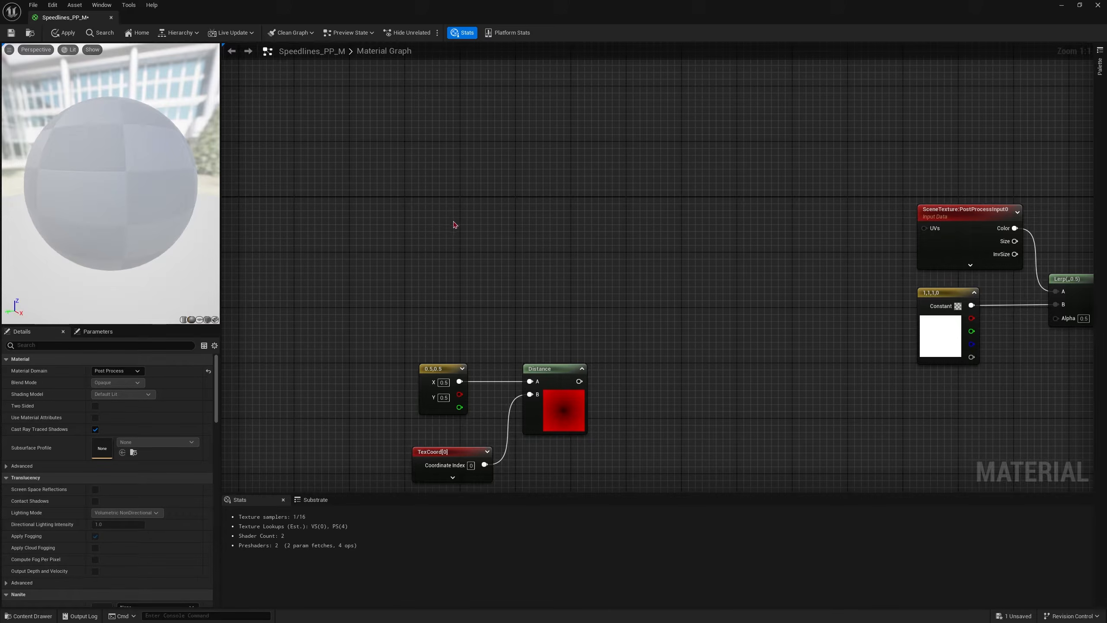
{"action": "right_click_drag", "start_coordinate": [454, 224], "coordinate": [470, 255]}
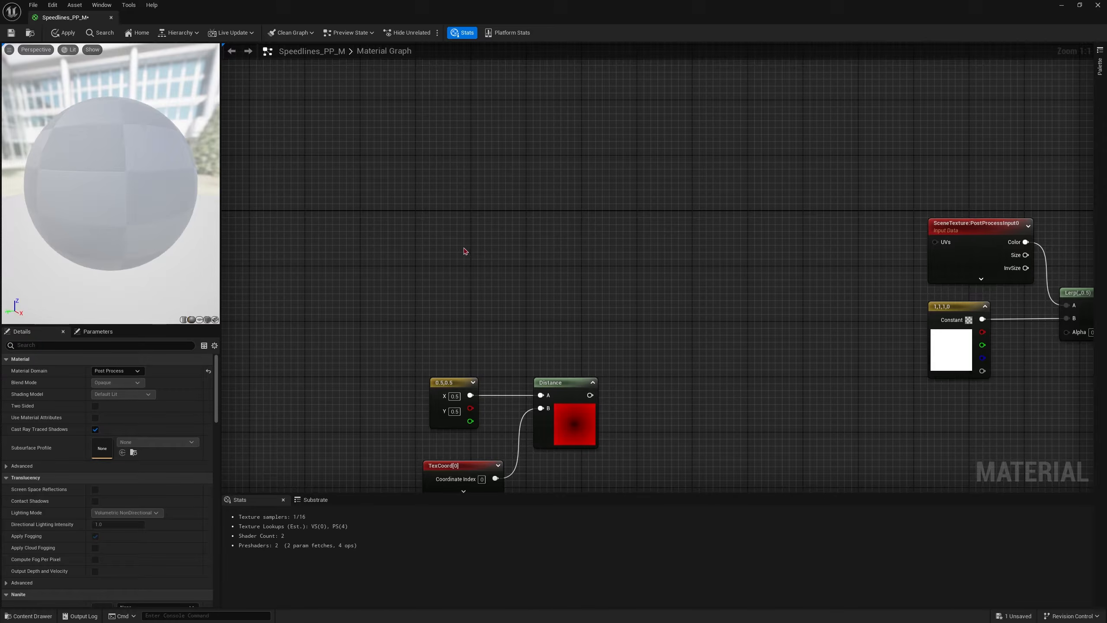
{"action": "left_click", "coordinate": [465, 252]}
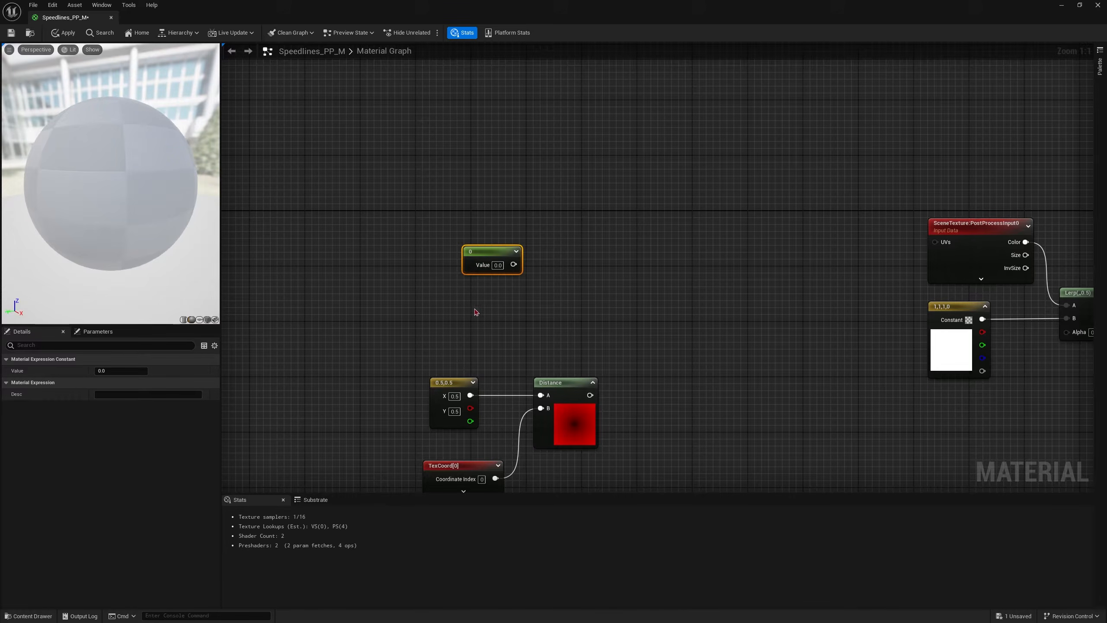
{"action": "left_click", "coordinate": [468, 321]}
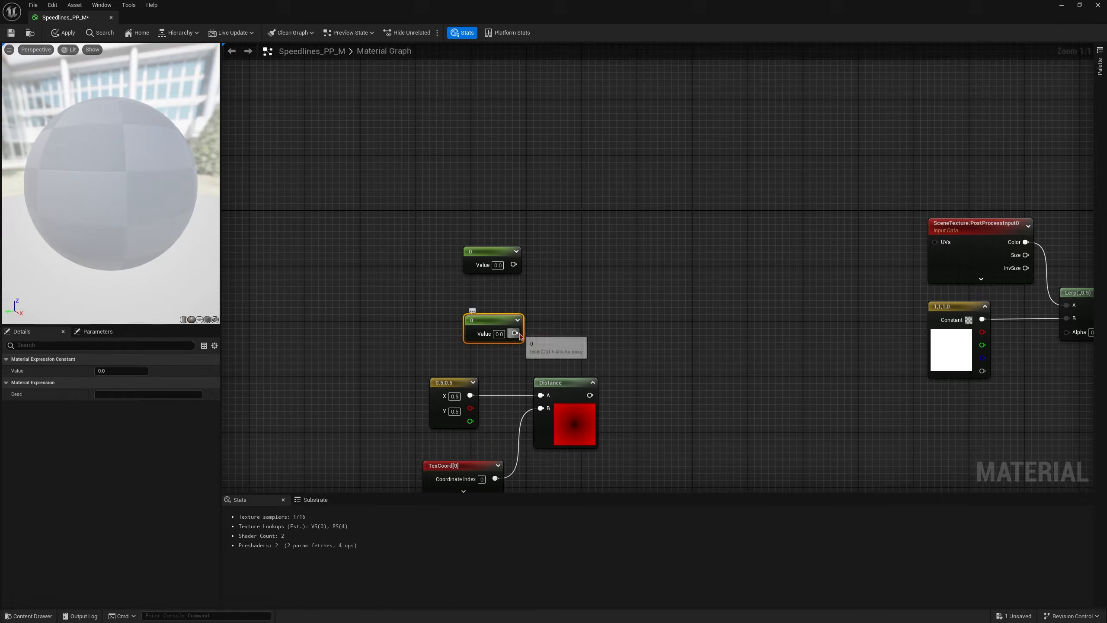
Connect the upper constant to A and the lower to B of a new Add node, and set both constants to 0.5.
{"action": "left_click_drag", "start_coordinate": [515, 334], "coordinate": [577, 320]}
{"action": "type", "text": "add"}
{"action": "key", "text": "Return"}
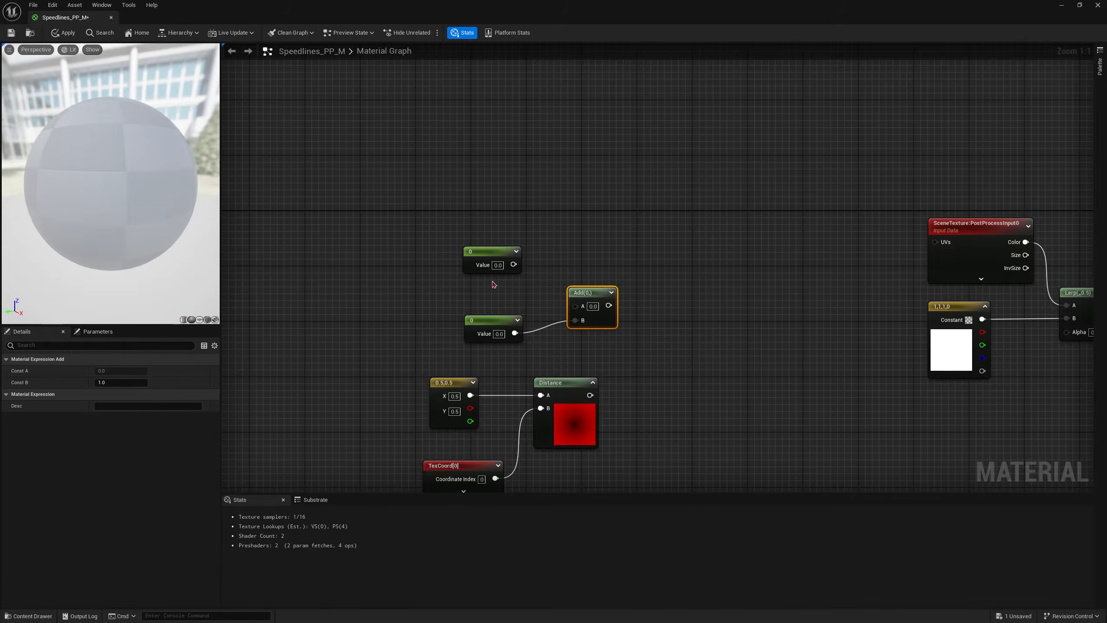
{"action": "left_click_drag", "start_coordinate": [513, 264], "coordinate": [583, 306]}
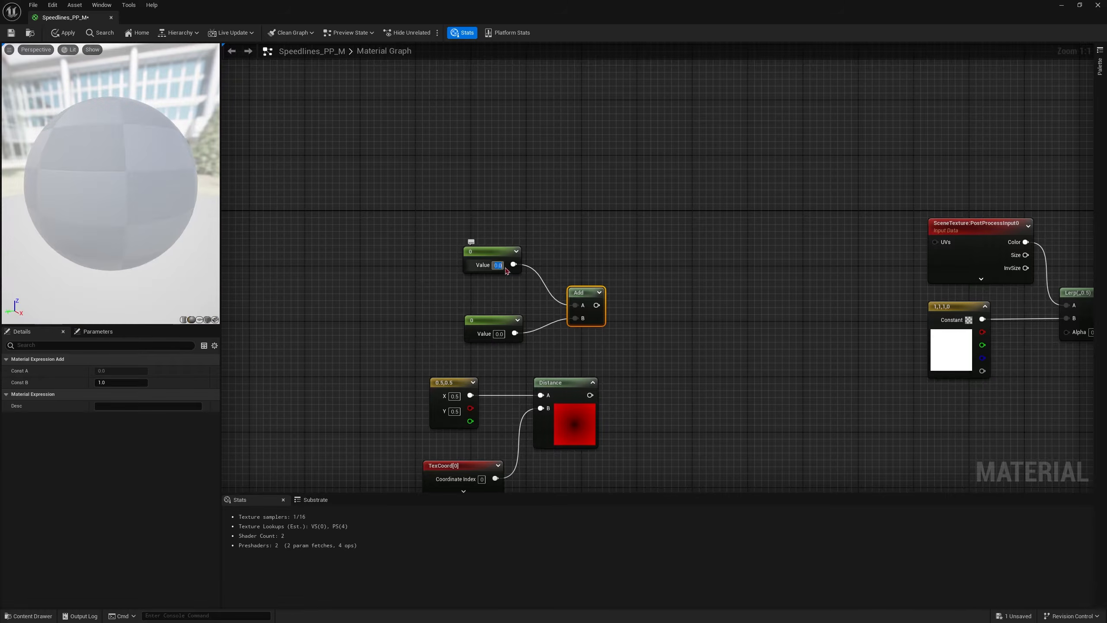
{"action": "type", "text": "5"}
{"action": "key", "text": "Return"}
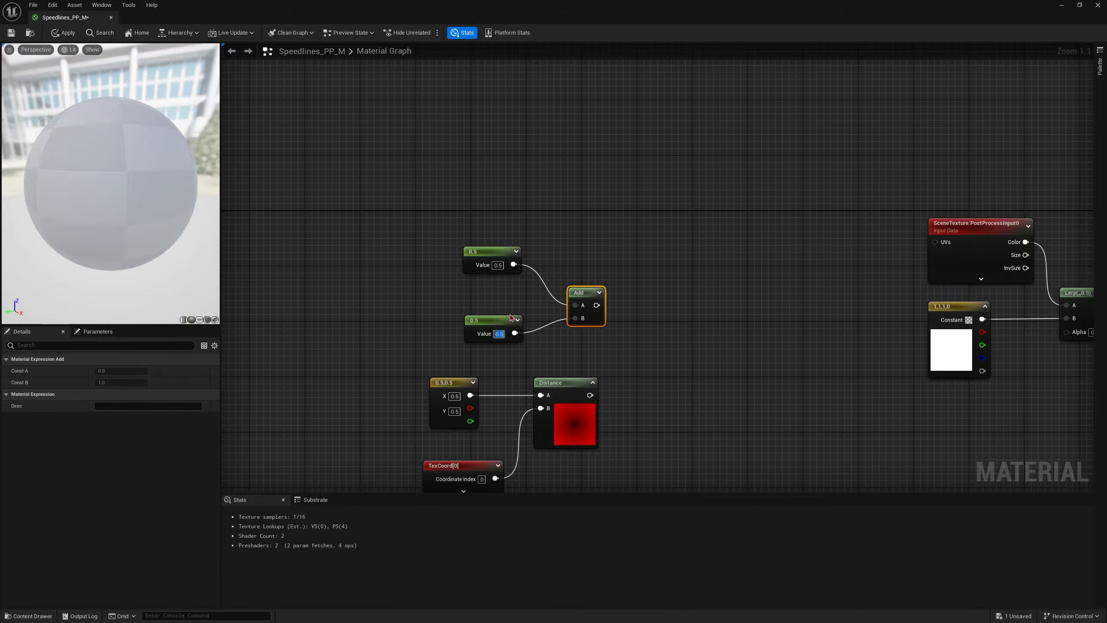
Add a LinearInterpolate node beside the Add node and connect the upper 0.5 constant to its input A in place of Distance.
{"action": "right_click_drag", "start_coordinate": [605, 377], "coordinate": [542, 358]}
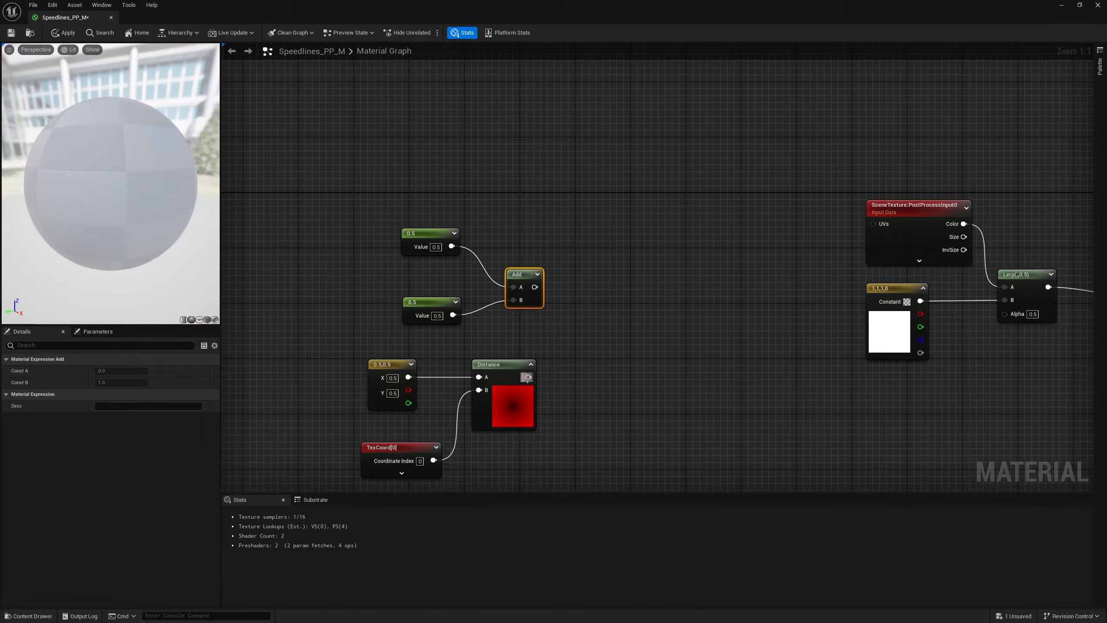
{"action": "left_click_drag", "start_coordinate": [528, 377], "coordinate": [600, 271]}
{"action": "type", "text": "in"}
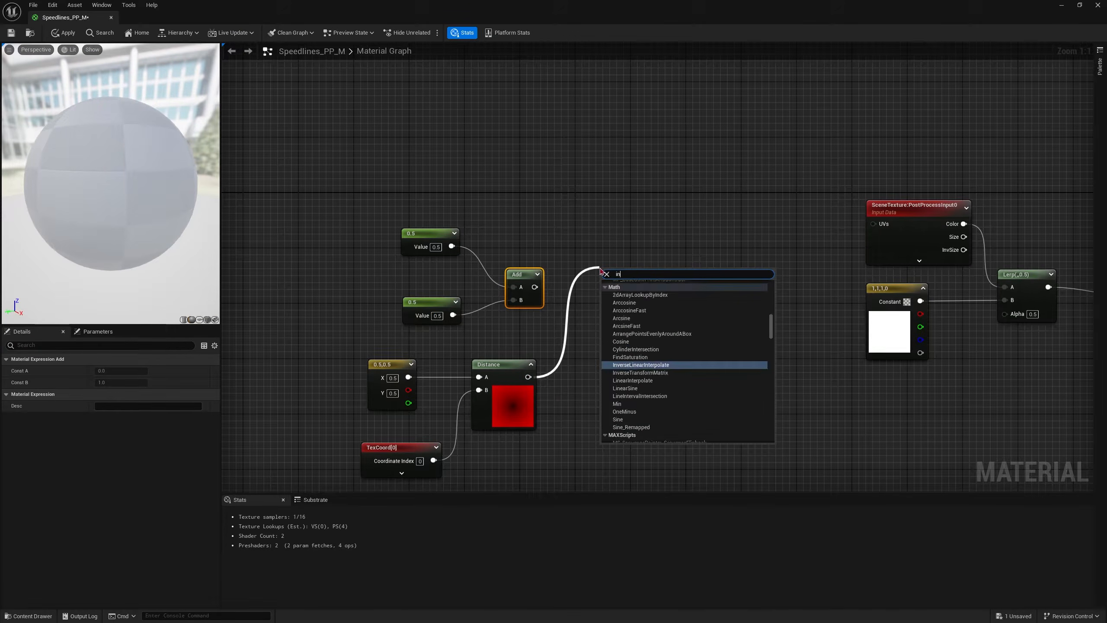
{"action": "type", "text": "terpo"}
{"action": "key", "text": "Return"}
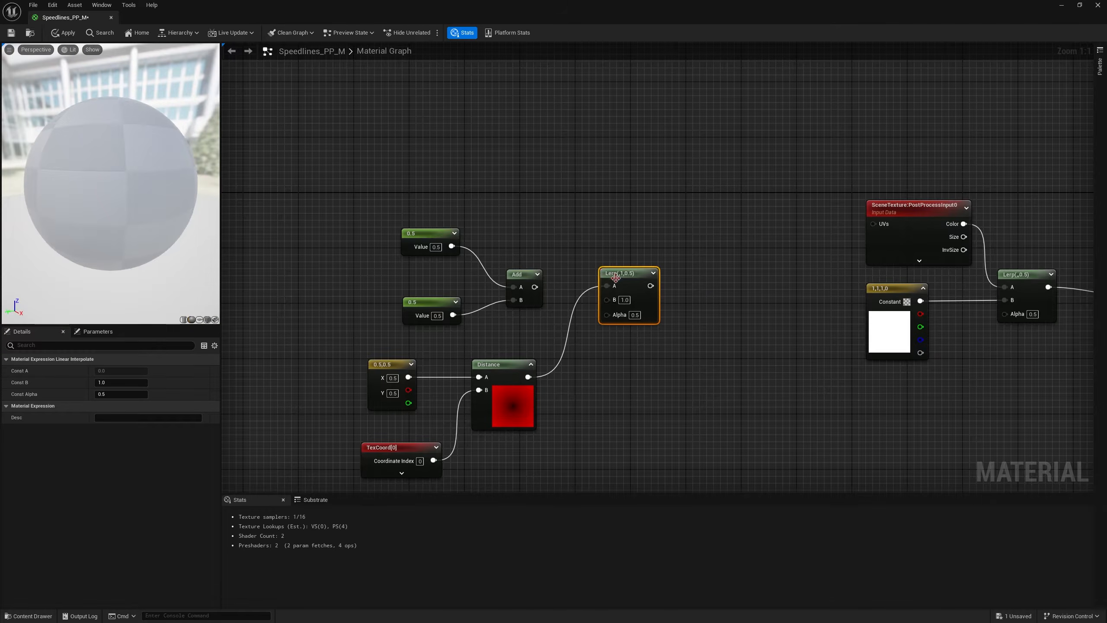
{"action": "left_click_drag", "start_coordinate": [615, 277], "coordinate": [605, 251]}
{"action": "left_click_drag", "start_coordinate": [451, 246], "coordinate": [598, 266]}
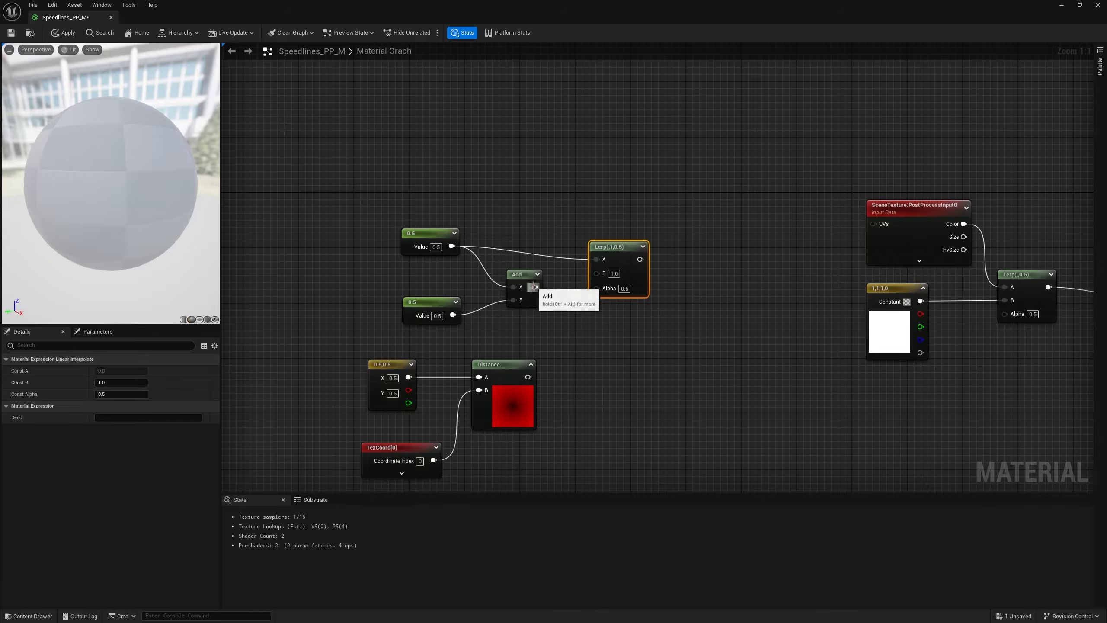
Connect the Add output to input B of the new Lerp, line the Lerp up with the upper constant, and show its preview.
{"action": "left_click_drag", "start_coordinate": [534, 287], "coordinate": [596, 273]}
{"action": "left_click_drag", "start_coordinate": [422, 305], "coordinate": [423, 298]}
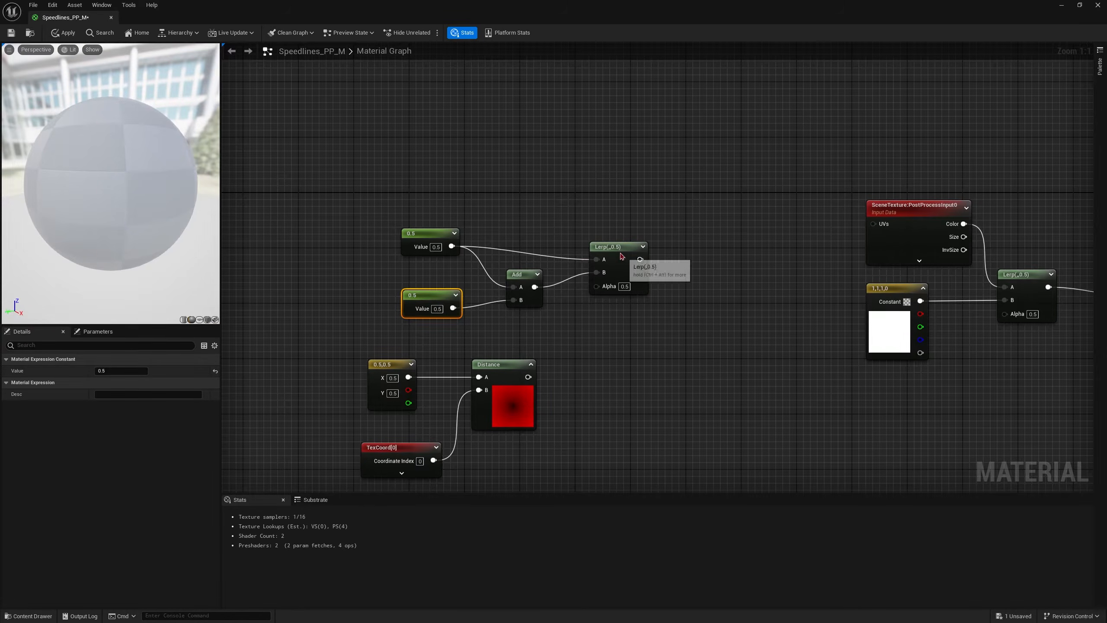
{"action": "left_click_drag", "start_coordinate": [619, 261], "coordinate": [605, 247]}
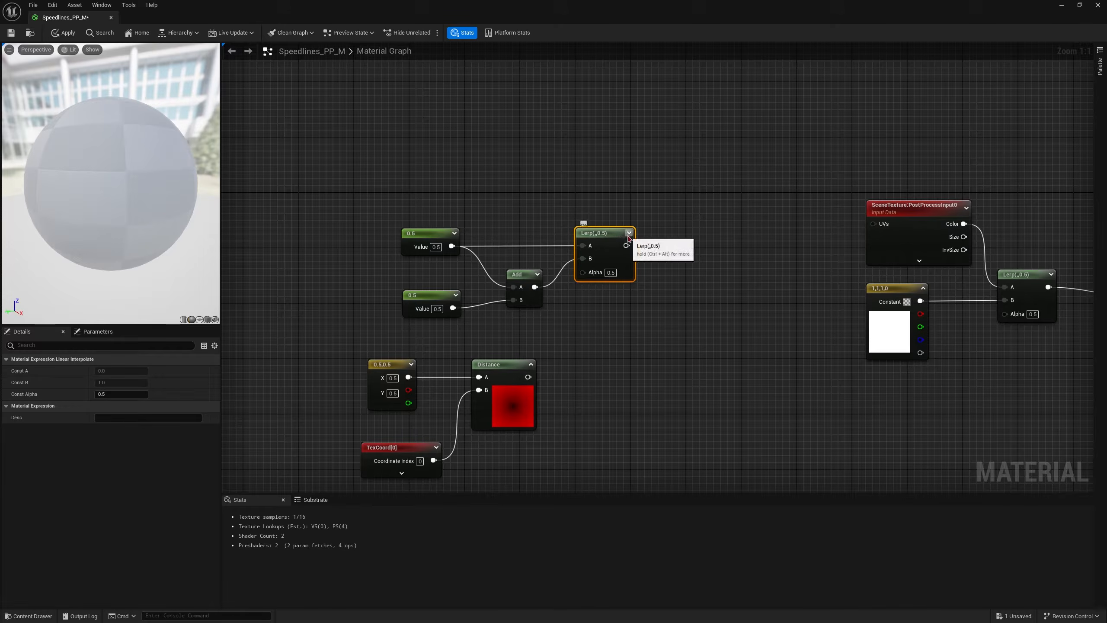
{"action": "left_click", "coordinate": [628, 234]}
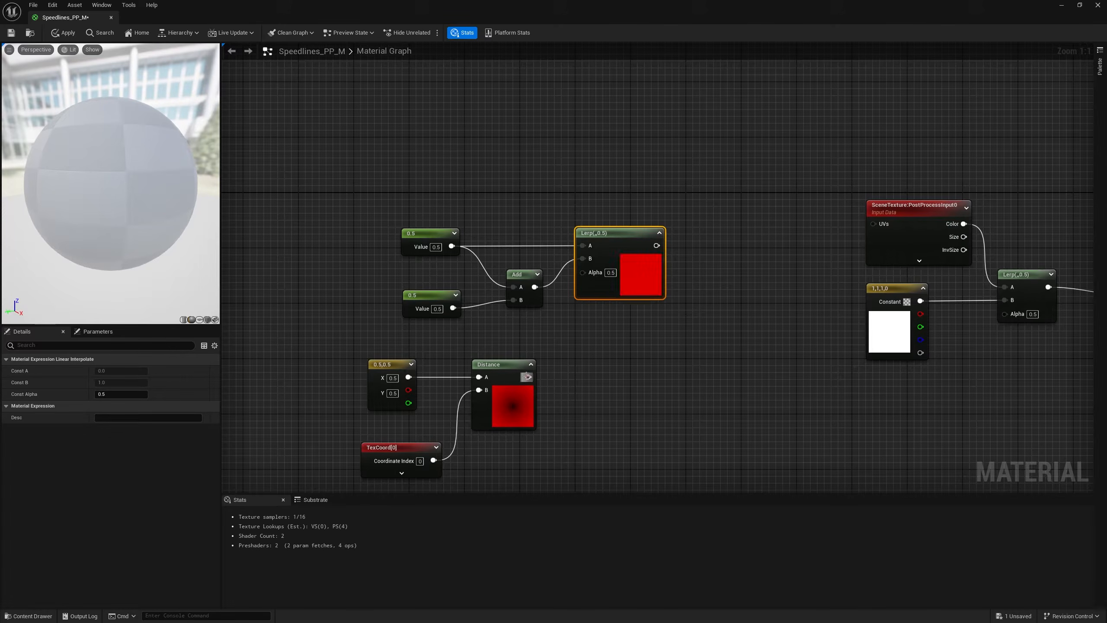
Connect the Distance output to the new Lerp's Alpha input and save the material.
{"action": "left_click_drag", "start_coordinate": [529, 376], "coordinate": [589, 286]}
{"action": "right_click_drag", "start_coordinate": [613, 347], "coordinate": [608, 367]}
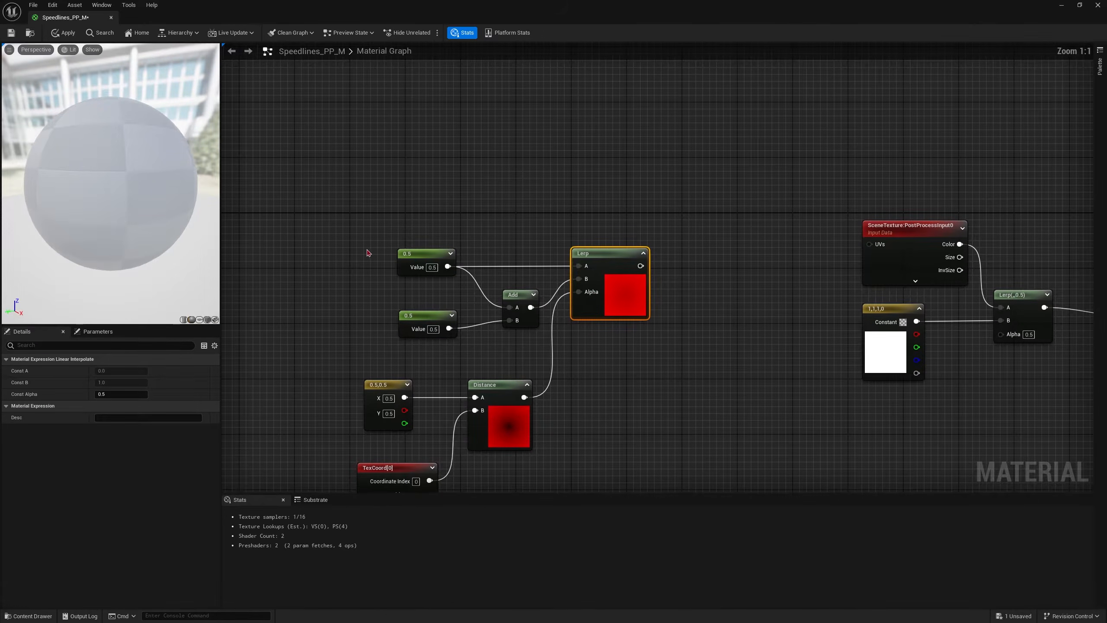
{"action": "left_click", "coordinate": [433, 268]}
{"action": "right_click_drag", "start_coordinate": [743, 281], "coordinate": [647, 276]}
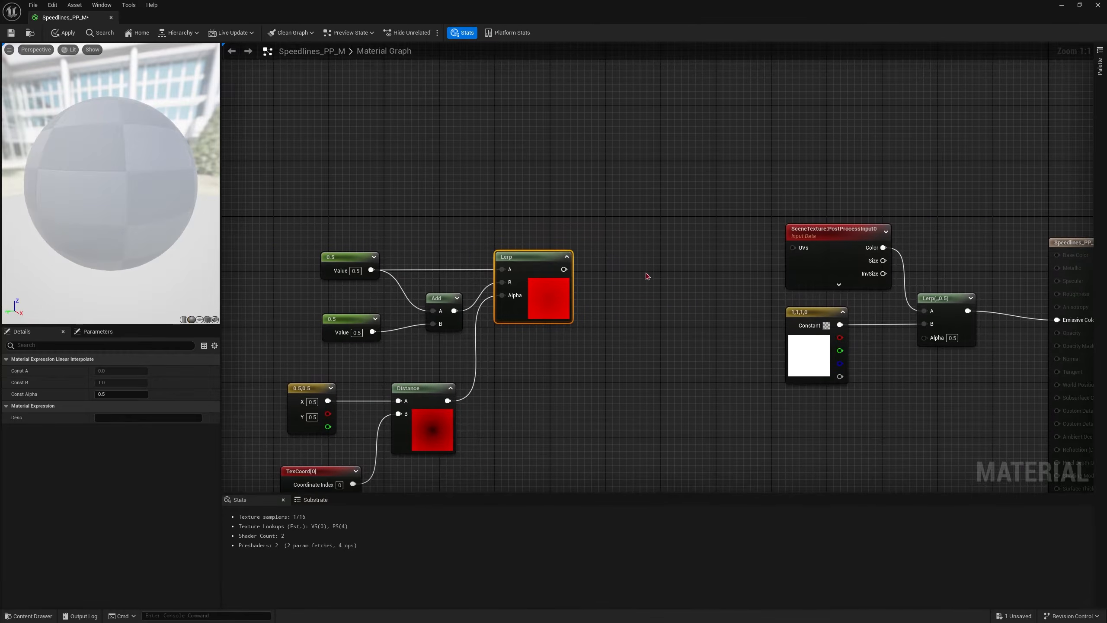
{"action": "left_click", "coordinate": [11, 33]}
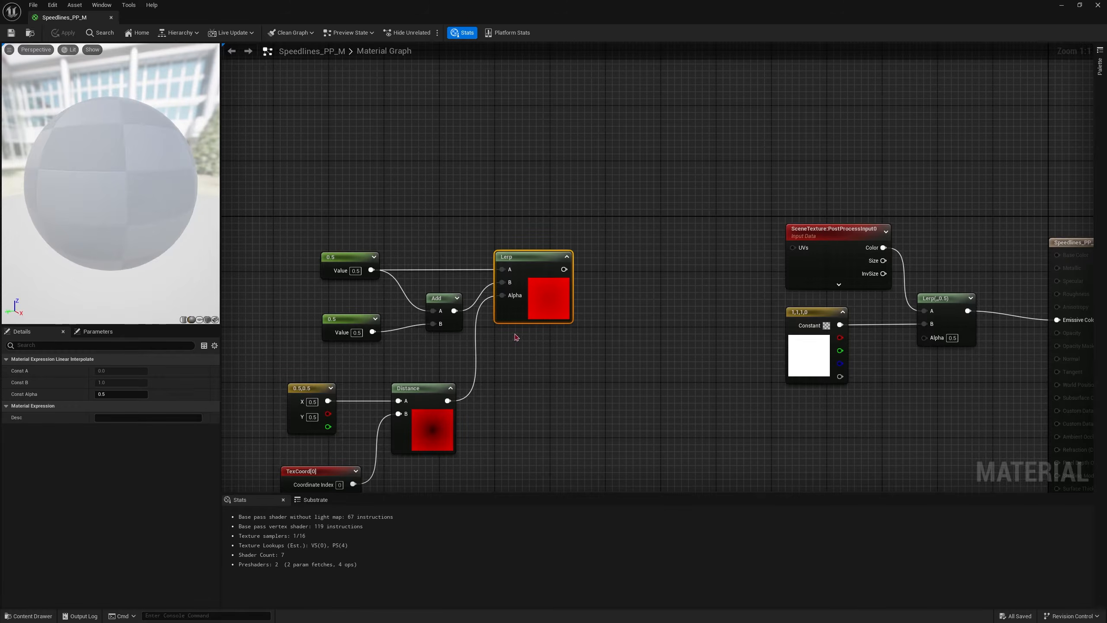
Set the upper constant to 0.2 and the lower constant to 0.25.
{"action": "right_click_drag", "start_coordinate": [516, 337], "coordinate": [576, 379]}
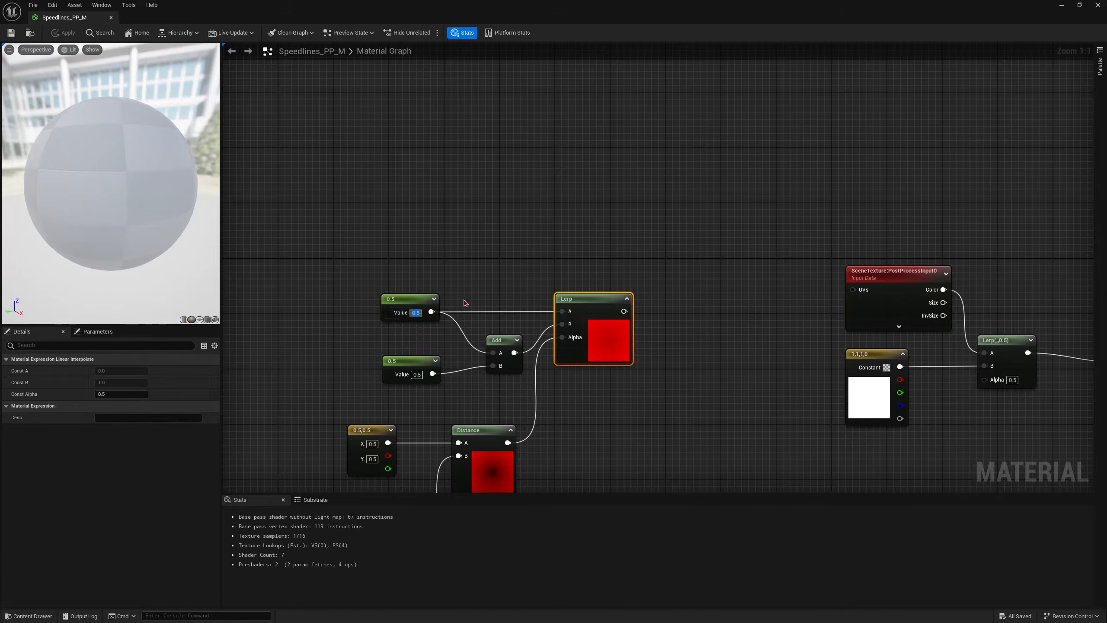
{"action": "type", "text": "0.2"}
{"action": "key", "text": "Return"}
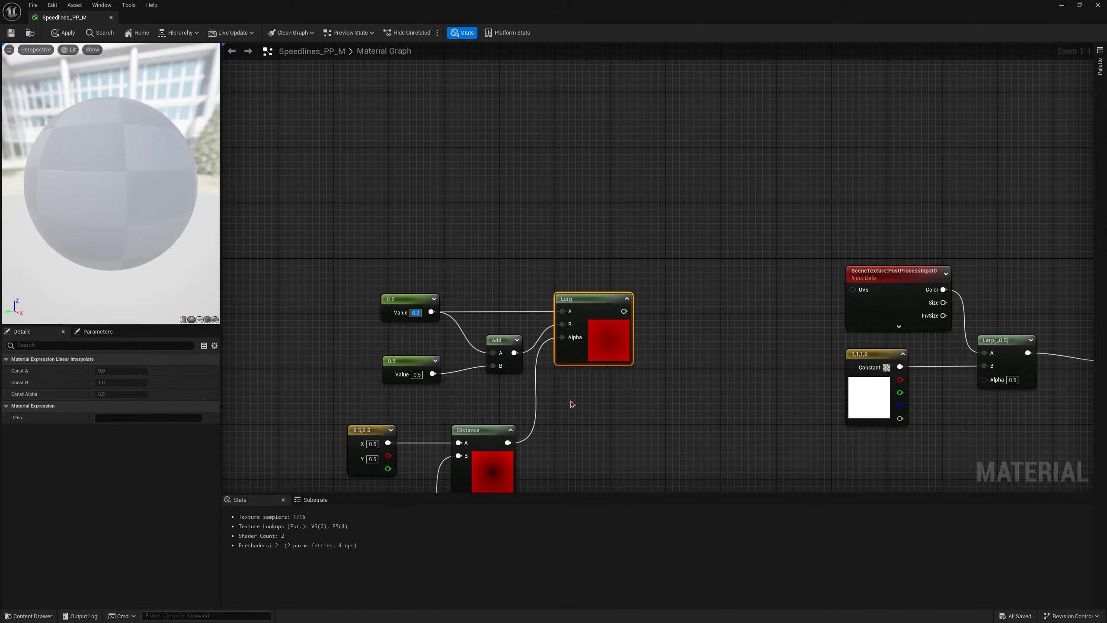
{"action": "right_click_drag", "start_coordinate": [571, 403], "coordinate": [598, 367]}
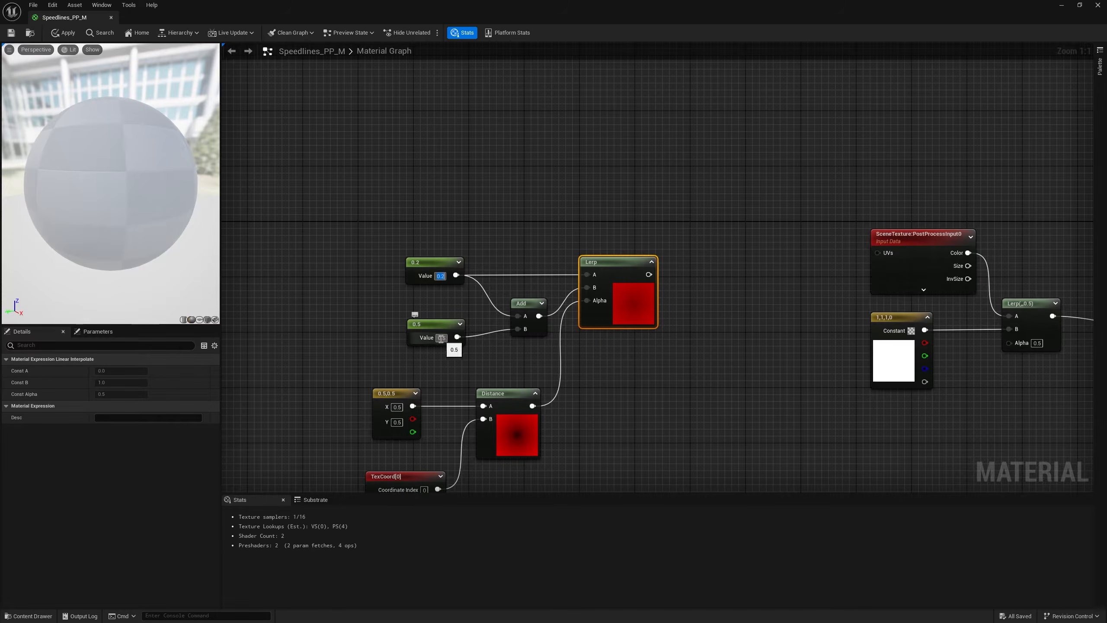
{"action": "type", "text": "0.25"}
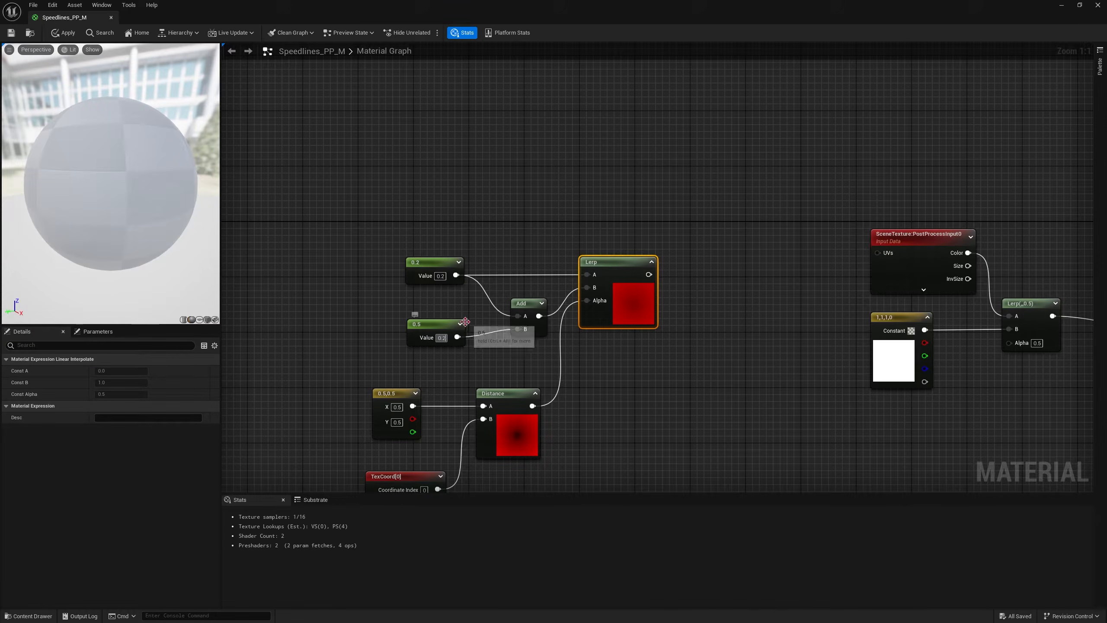
{"action": "key", "text": "Return"}
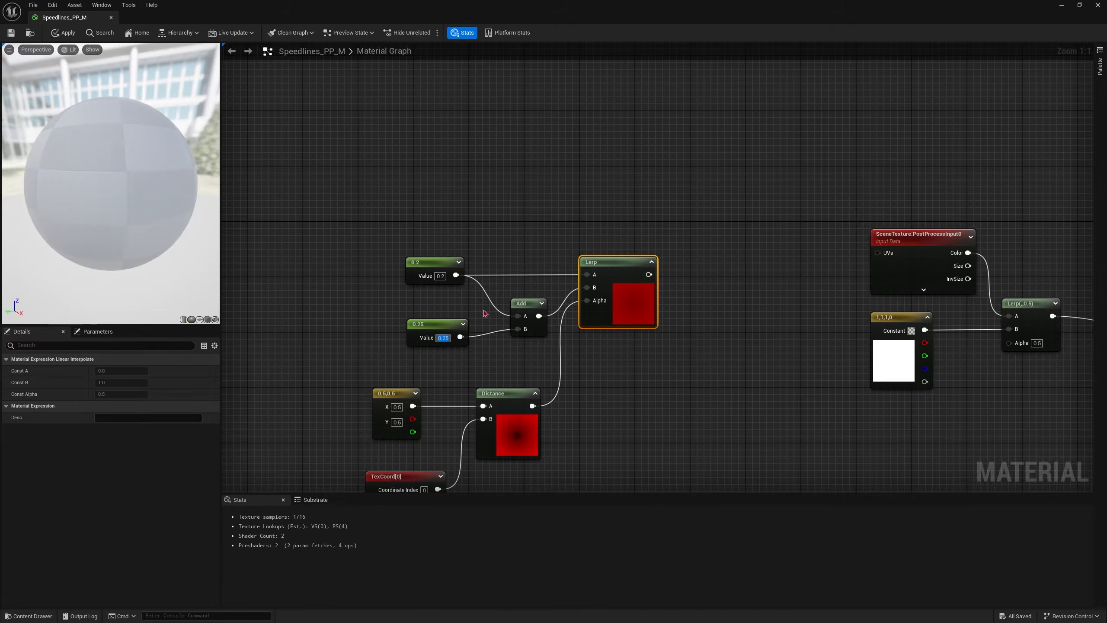
Try the upper constant at -0.2 with the lower constant at 0.5.
{"action": "left_click", "coordinate": [440, 277]}
{"action": "type", "text": "-0.2"}
{"action": "key", "text": "Return"}
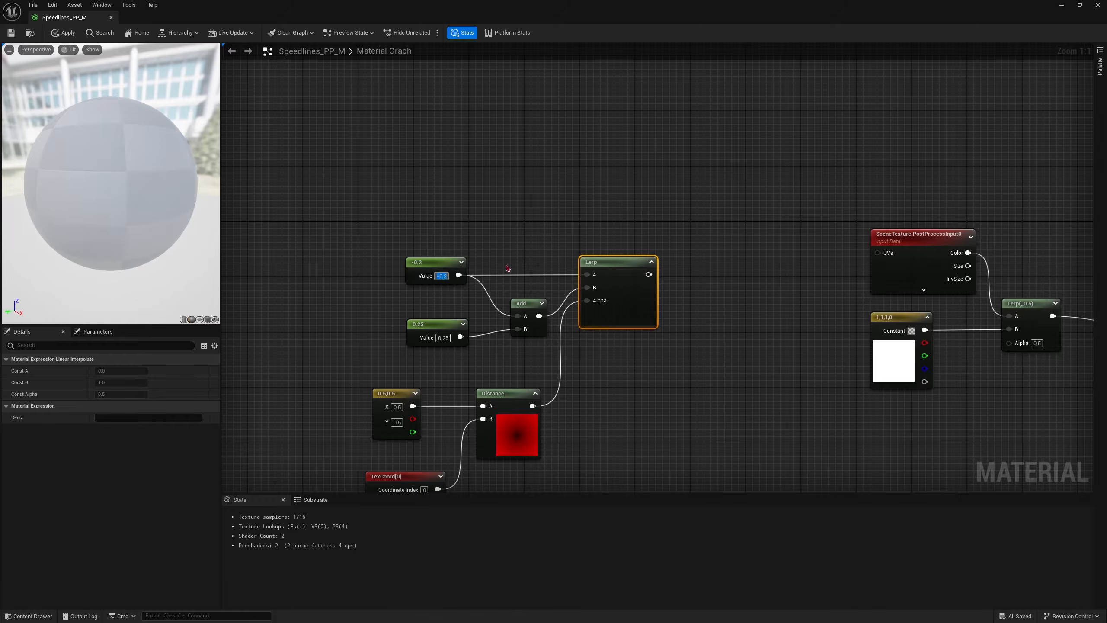
{"action": "left_click", "coordinate": [443, 338]}
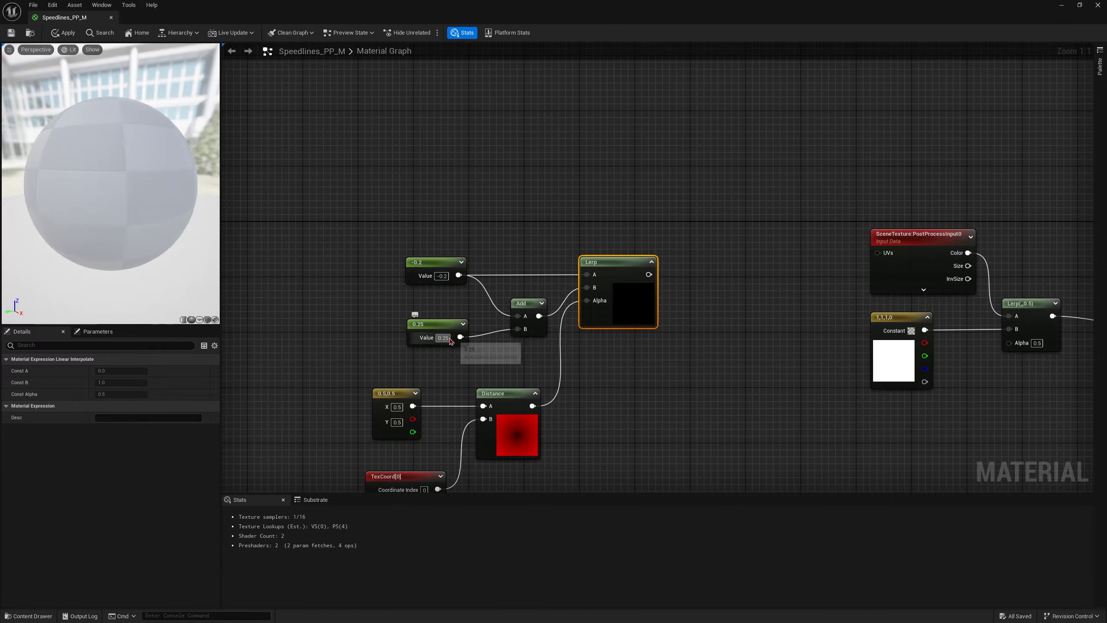
{"action": "type", "text": ".5"}
{"action": "key", "text": "Return"}
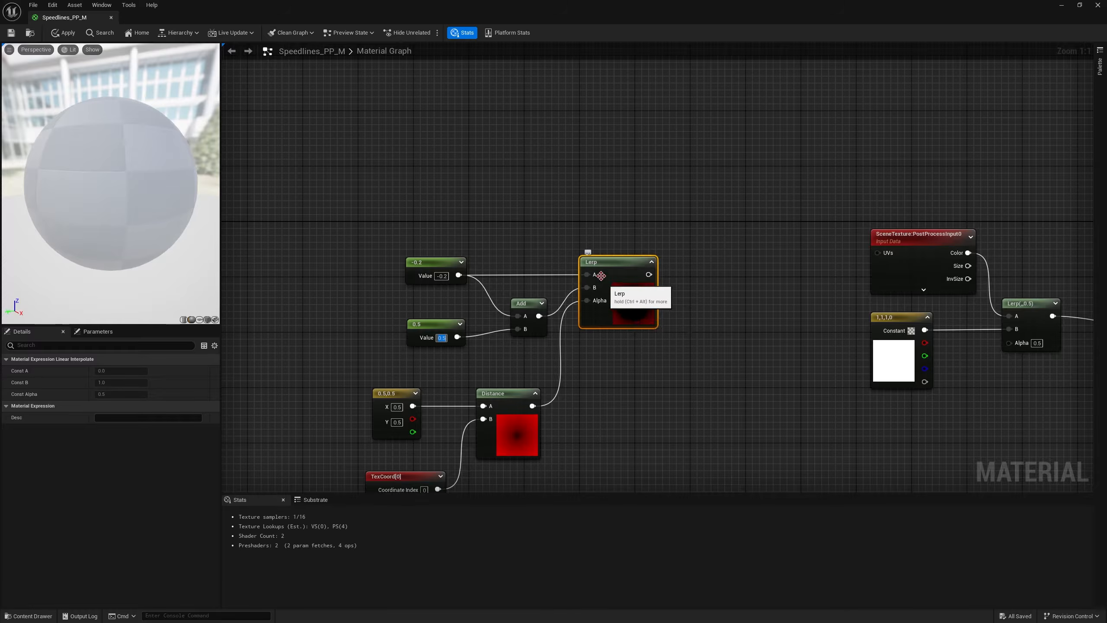
Delete the Lerp fed by the Add and Distance nodes and set the upper constant to 0.5.
{"action": "left_click", "coordinate": [442, 276]}
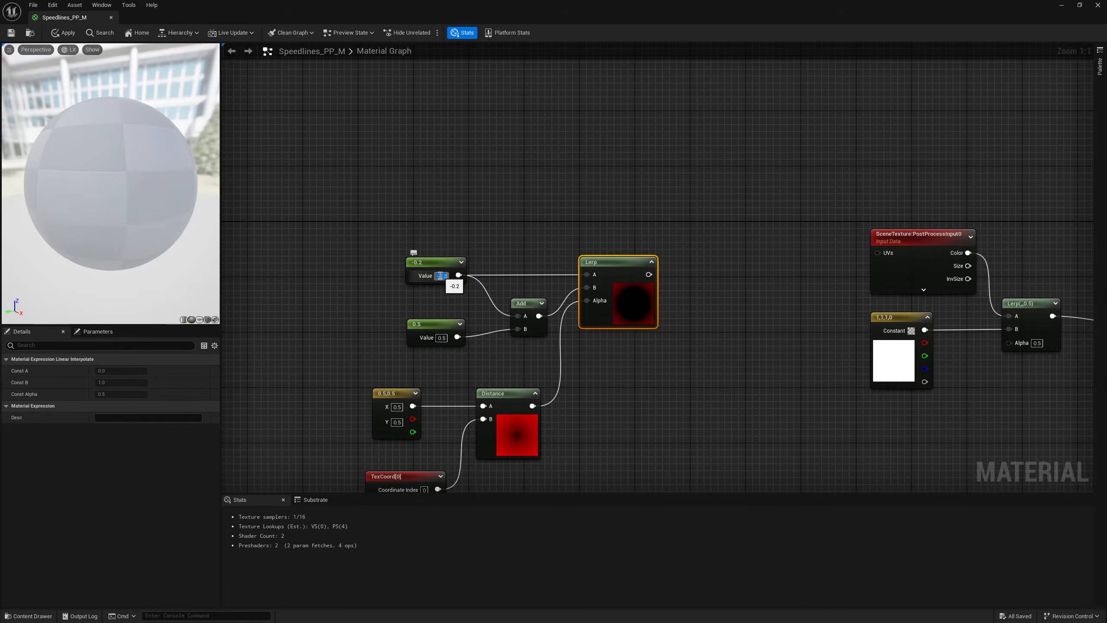
{"action": "left_click", "coordinate": [610, 279]}
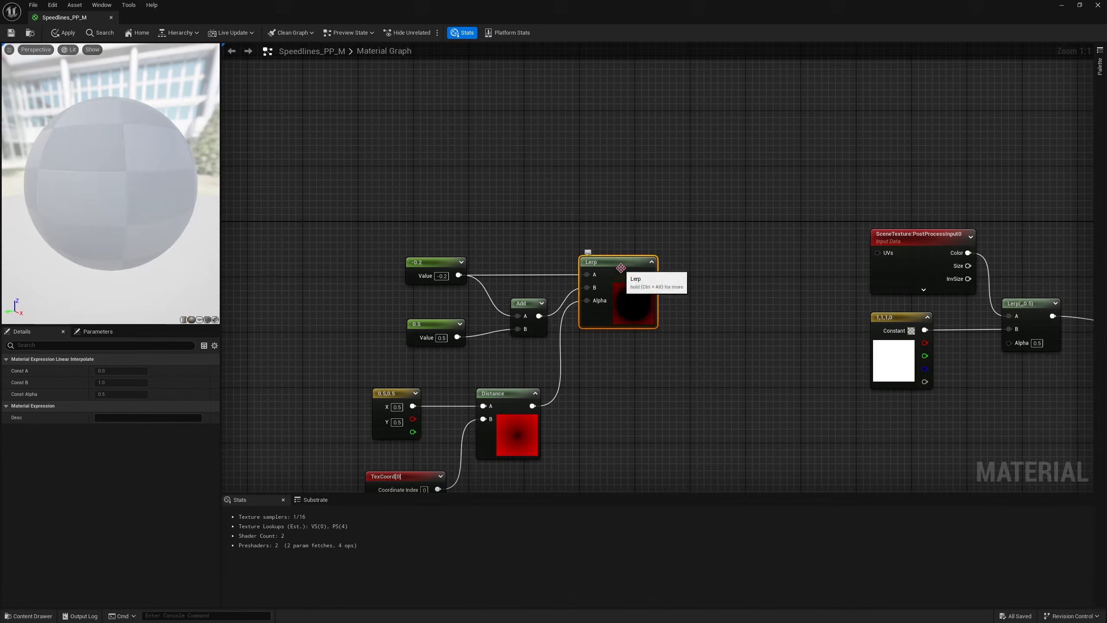
{"action": "key", "text": "Delete"}
{"action": "left_click", "coordinate": [442, 277]}
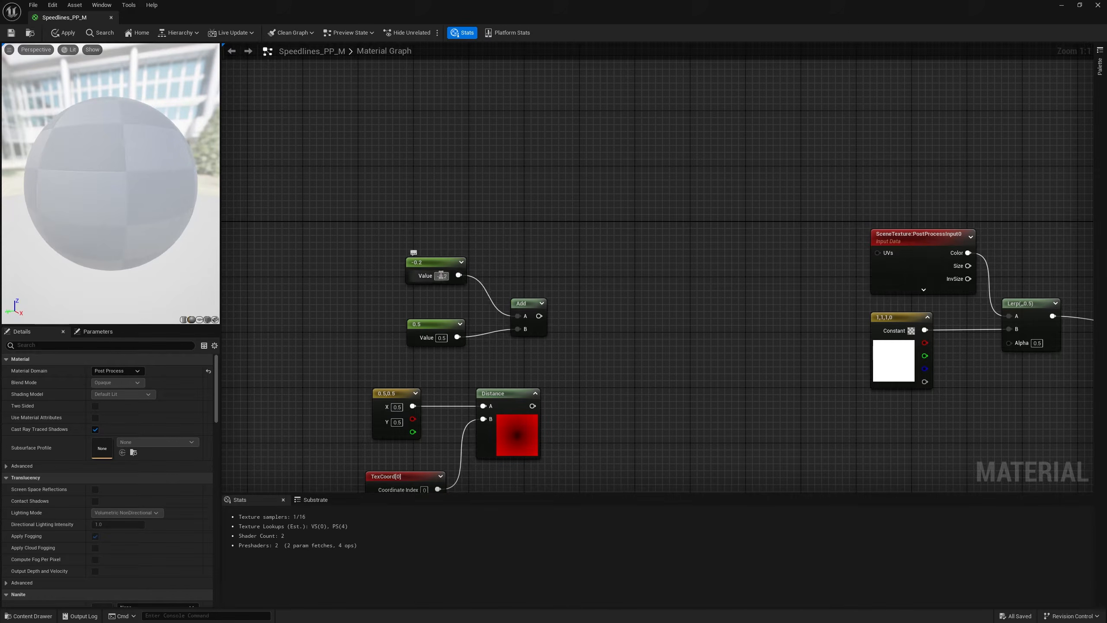
{"action": "type", "text": "0.2"}
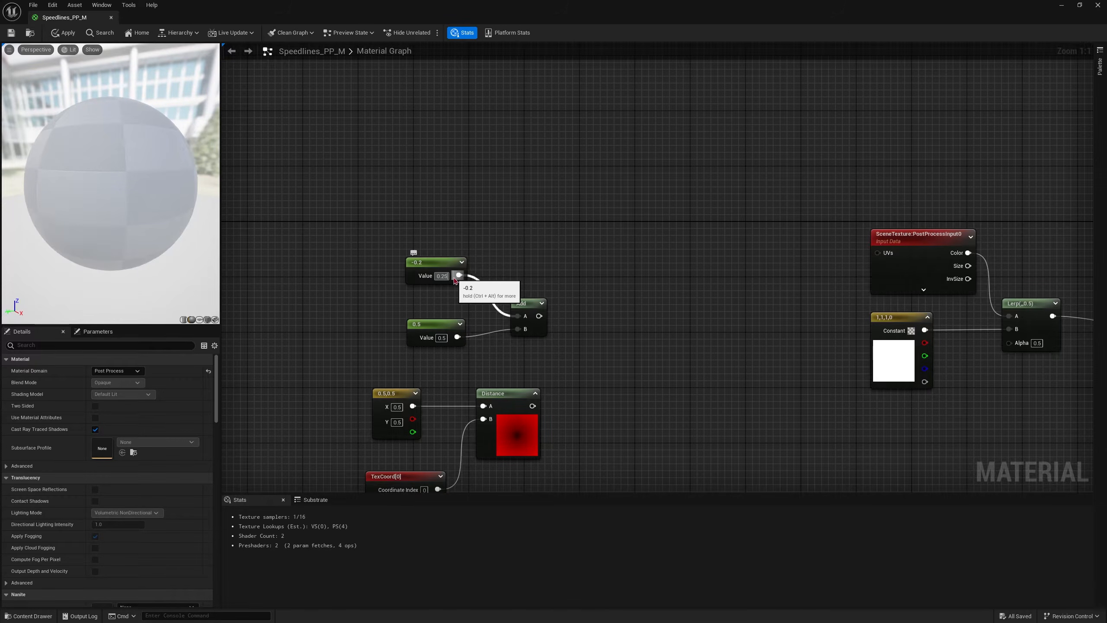
{"action": "type", "text": "5"}
{"action": "key", "text": "Return"}
{"action": "type", "text": "0.5"}
{"action": "key", "text": "Return"}
Add an InverseLinearInterpolate node with the upper constant on input A and the Add output on input B, and show its preview.
{"action": "left_click_drag", "start_coordinate": [456, 275], "coordinate": [608, 288]}
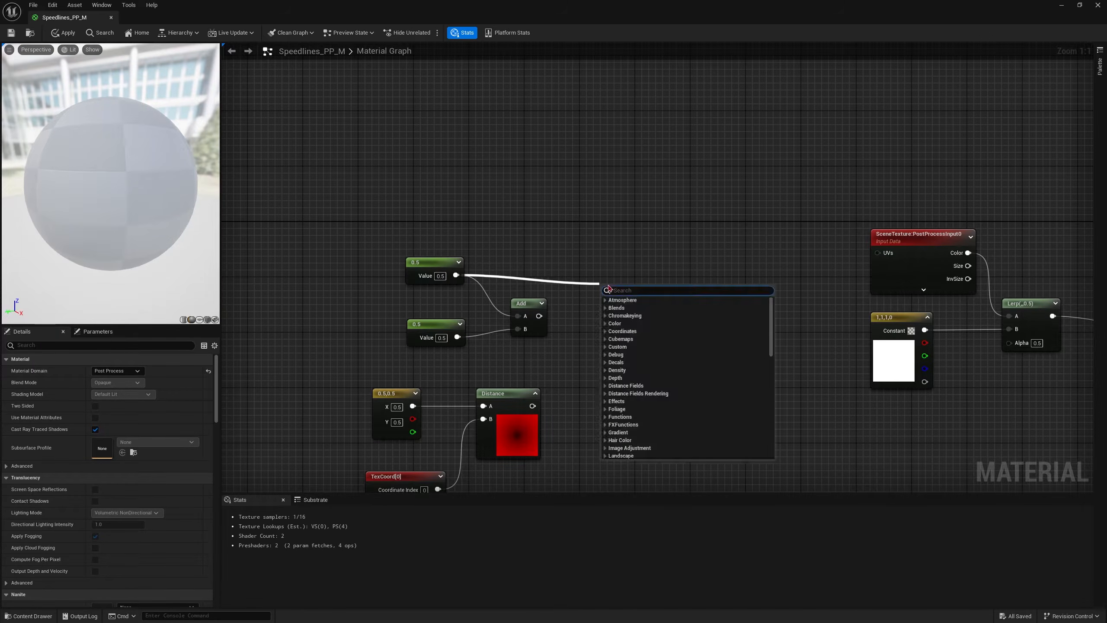
{"action": "type", "text": "inver"}
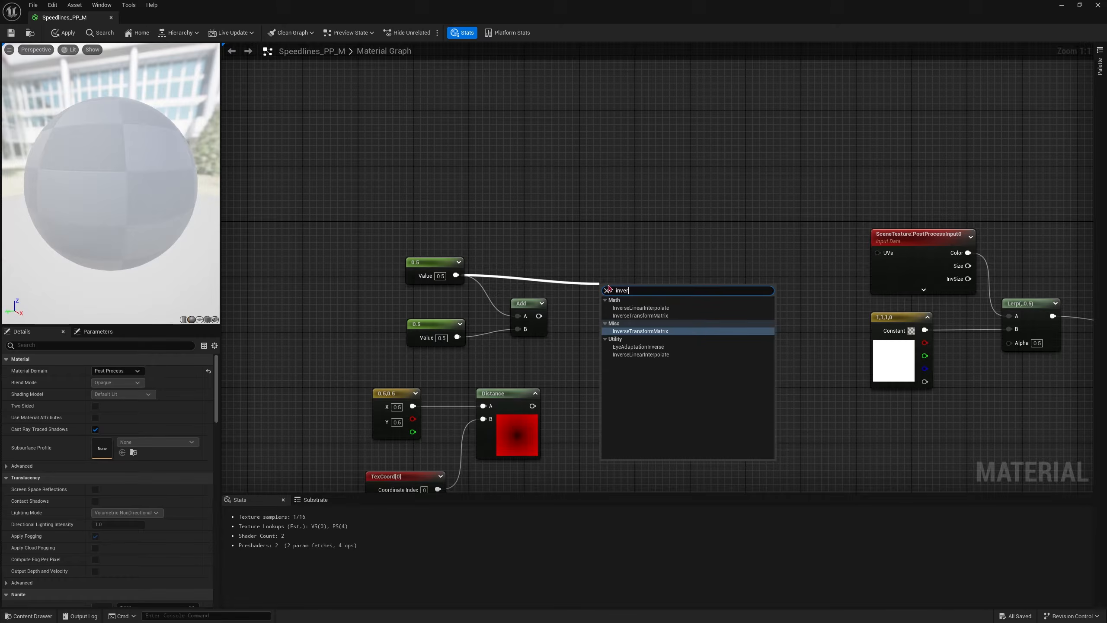
{"action": "left_click", "coordinate": [640, 308]}
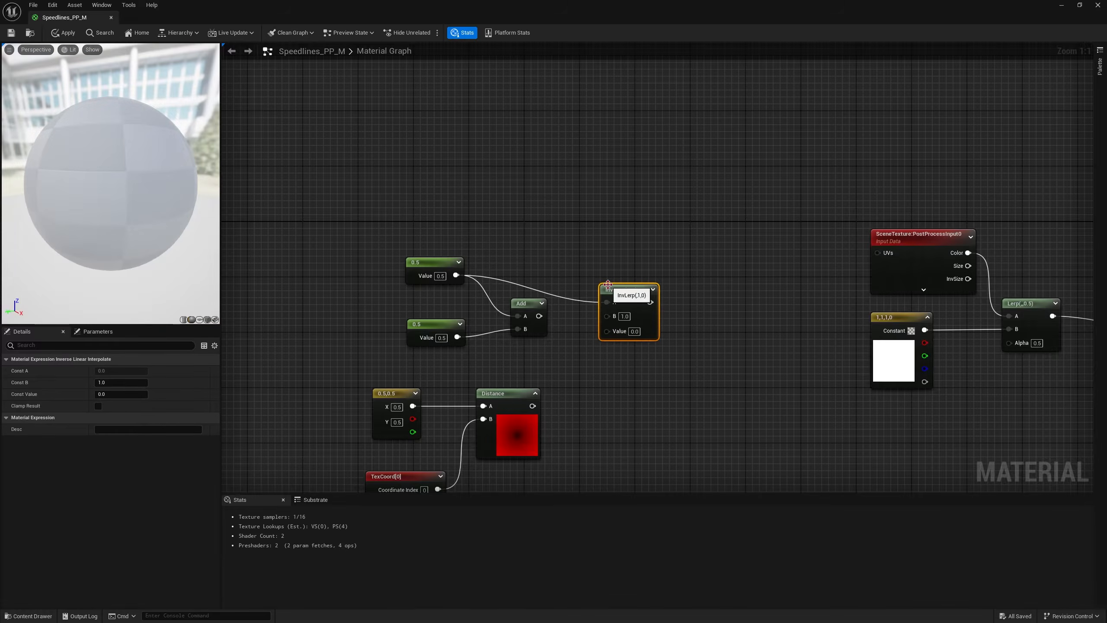
{"action": "left_click_drag", "start_coordinate": [640, 301], "coordinate": [633, 279]}
{"action": "left_click_drag", "start_coordinate": [539, 315], "coordinate": [605, 300]}
{"action": "left_click", "coordinate": [647, 269]}
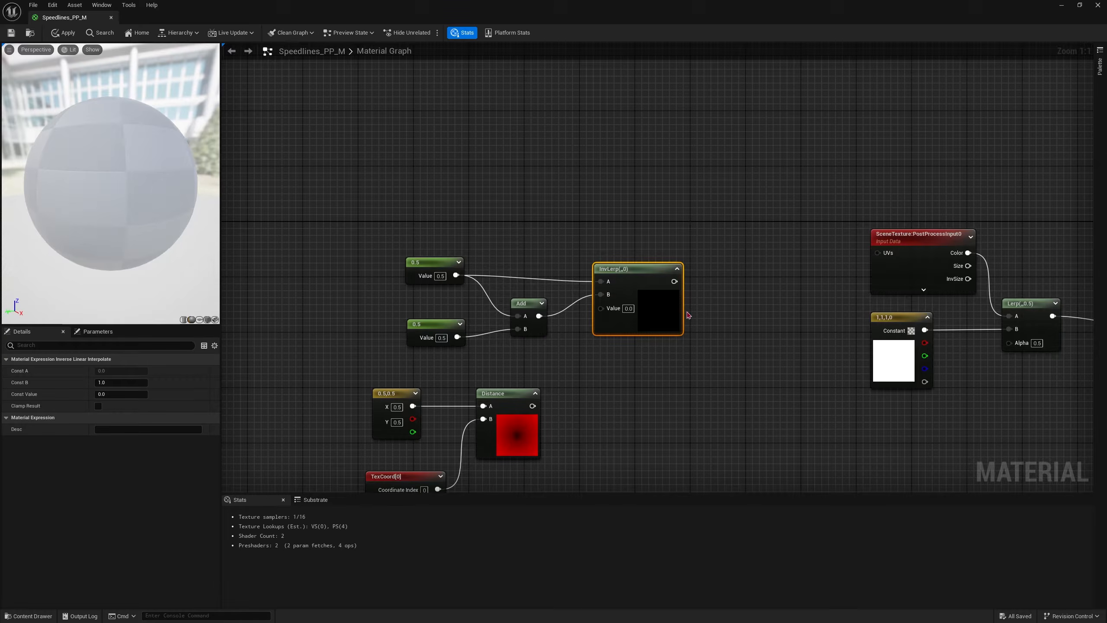
Try 1 as the InverseLinearInterpolate node's Value, then return it to 0.
{"action": "left_click", "coordinate": [628, 309]}
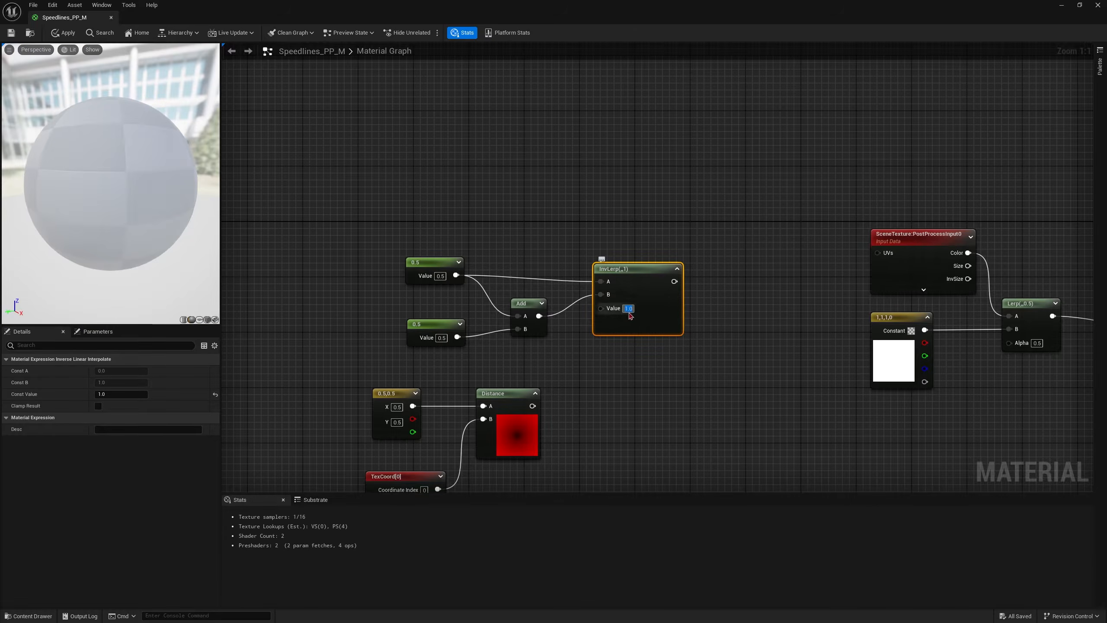
{"action": "type", "text": "1"}
{"action": "key", "text": "Return"}
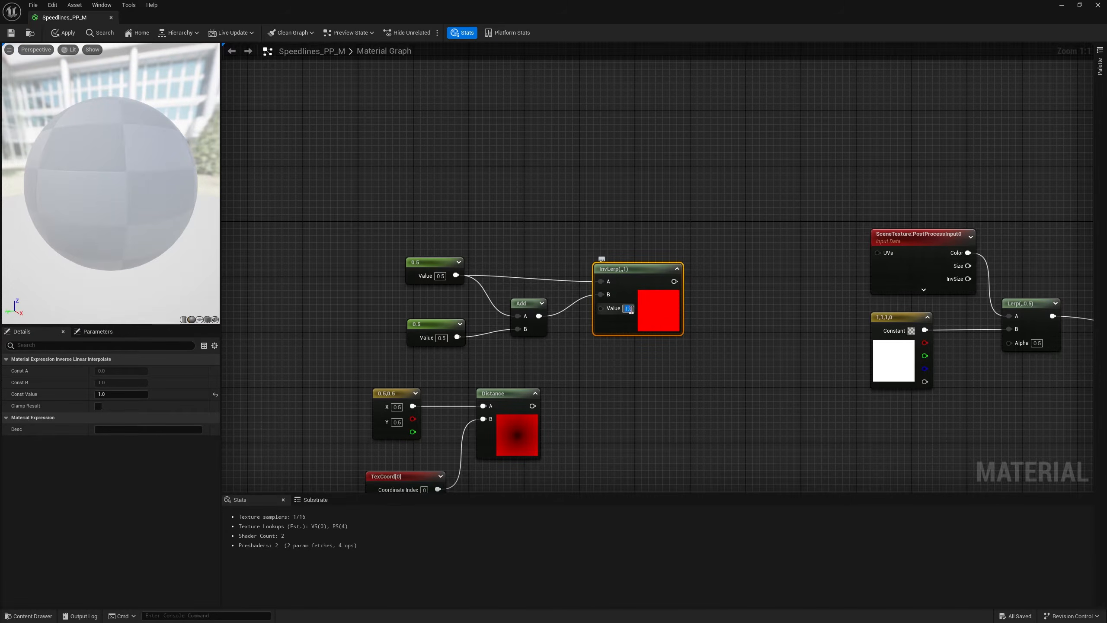
{"action": "type", "text": "0"}
{"action": "key", "text": "Return"}
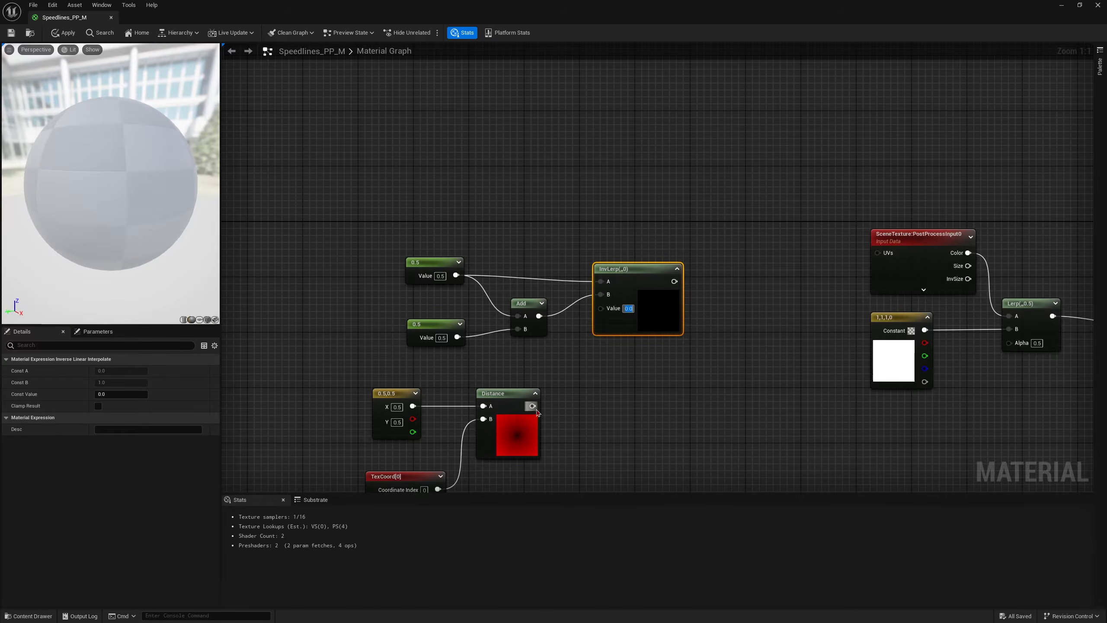
Connect the Distance output to the InverseLinearInterpolate node's Value input and align the node with the upper constant.
{"action": "left_click_drag", "start_coordinate": [533, 406], "coordinate": [601, 308]}
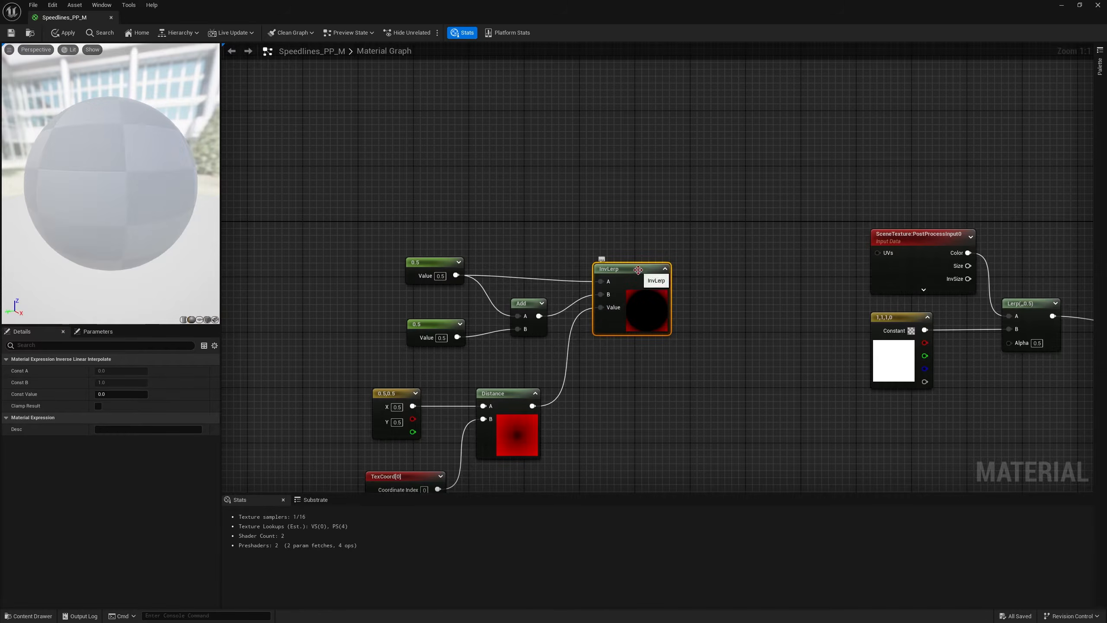
{"action": "left_click_drag", "start_coordinate": [638, 270], "coordinate": [624, 263]}
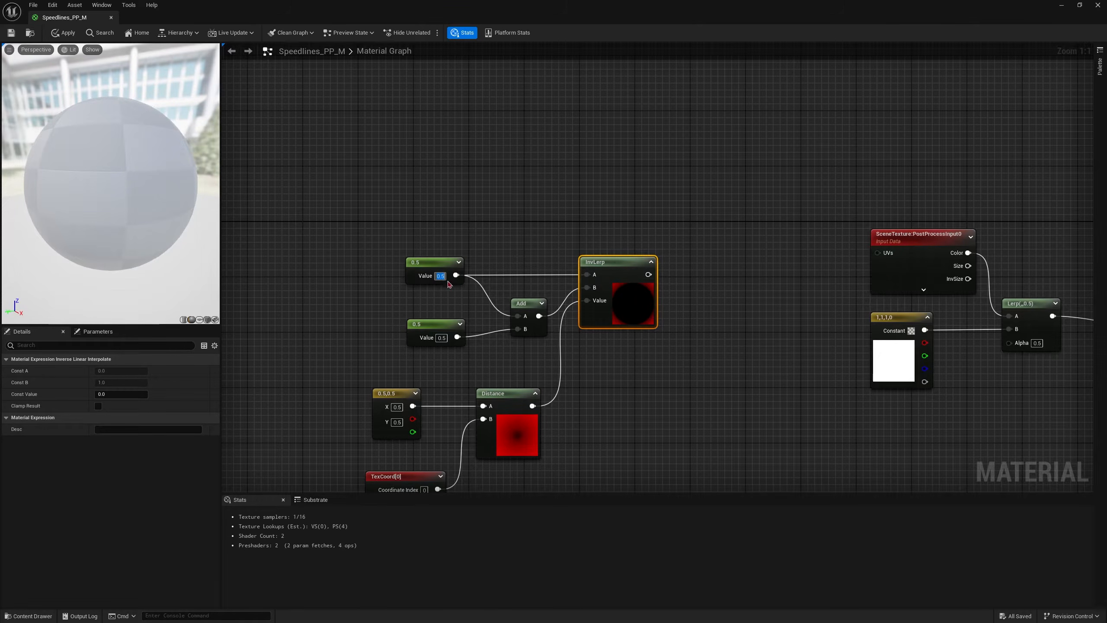
Try the upper constant at 0.1, 0.2 and 0.5 to compare the inverse lerp mask.
{"action": "type", "text": "0.25"}
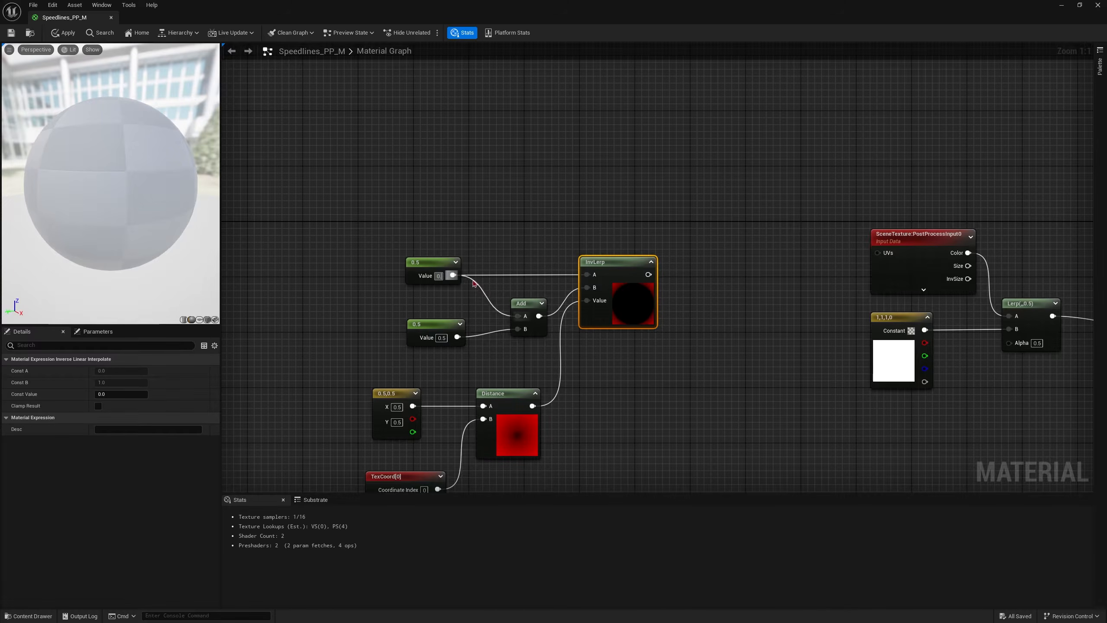
{"action": "key", "text": "BackSpace"}
{"action": "type", "text": "1"}
{"action": "key", "text": "Return"}
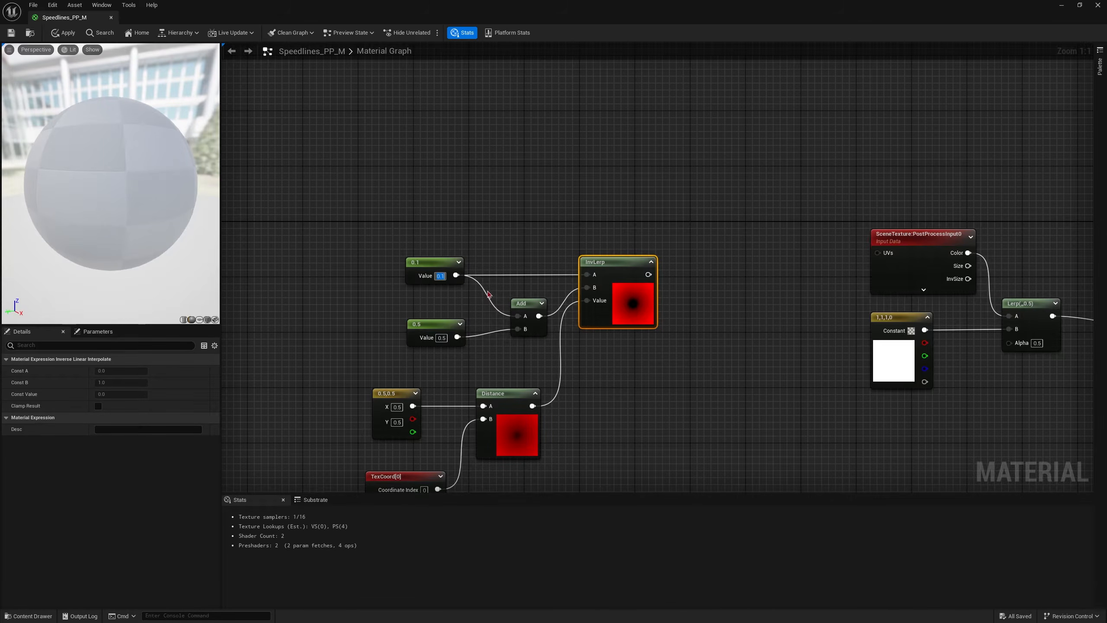
{"action": "type", "text": "0.2"}
{"action": "key", "text": "Return"}
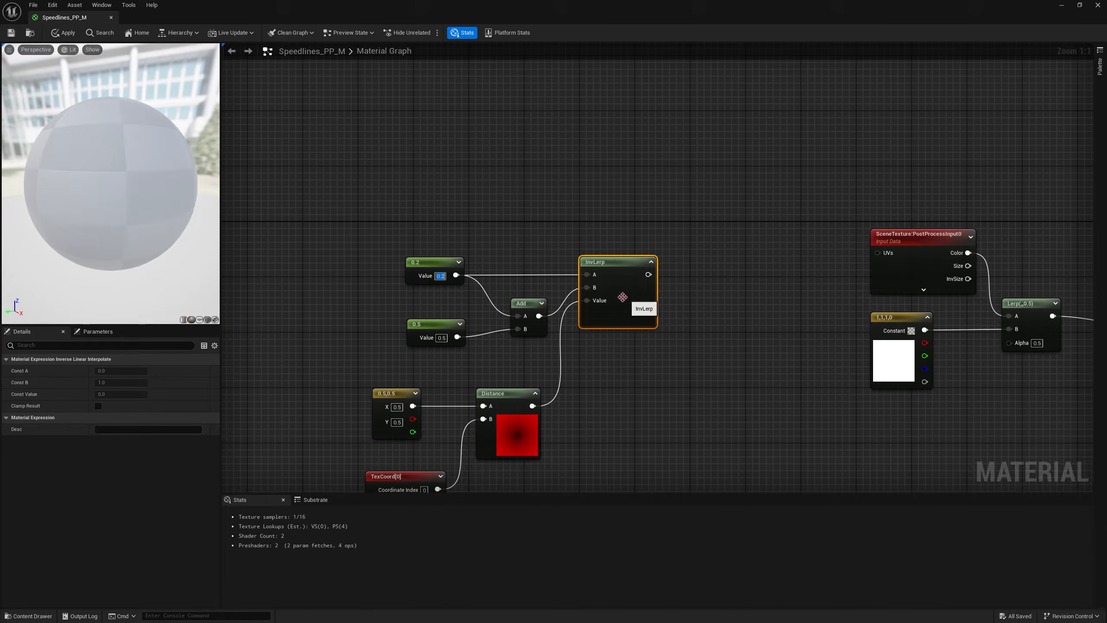
{"action": "type", "text": "0.5"}
{"action": "key", "text": "Return"}
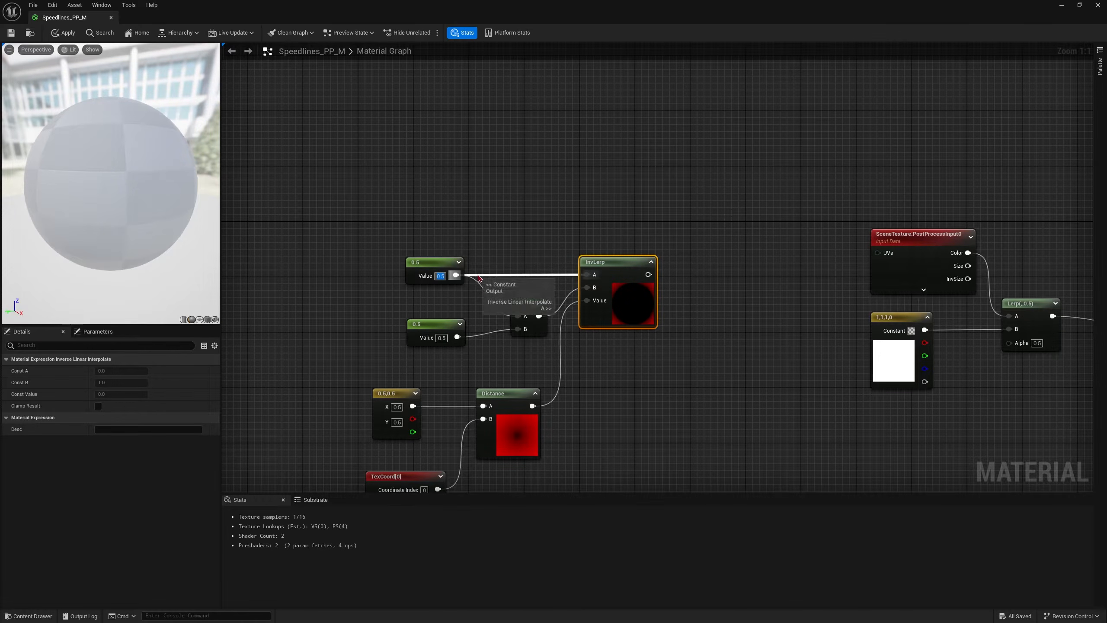
Set the upper constant feeding the inverse lerp's input A to 0.25.
{"action": "type", "text": "0.25"}
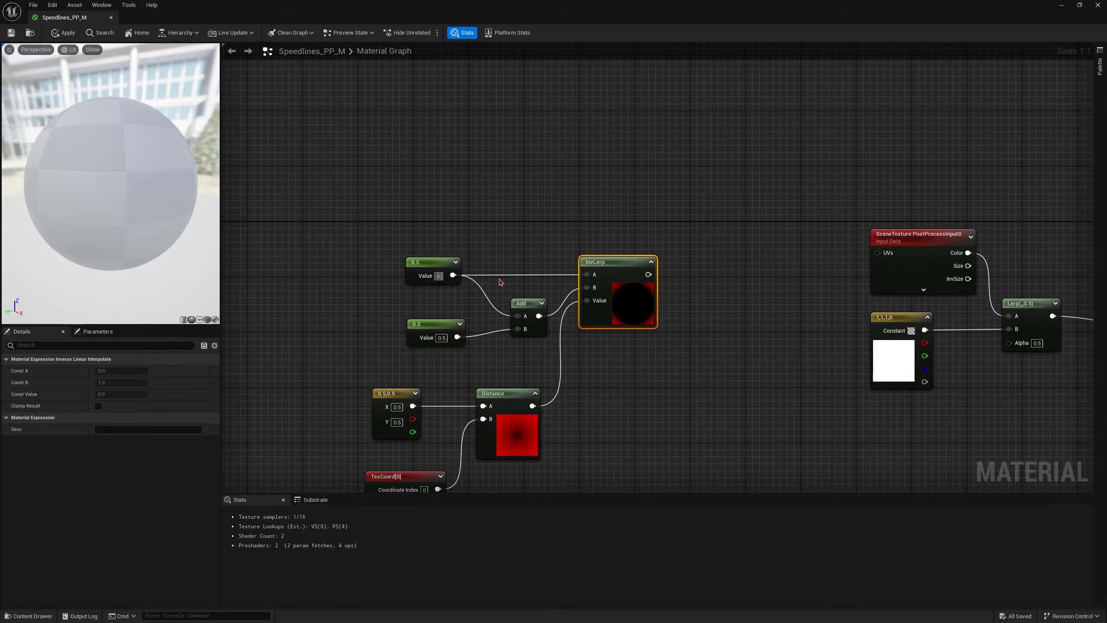
{"action": "key", "text": "Return"}
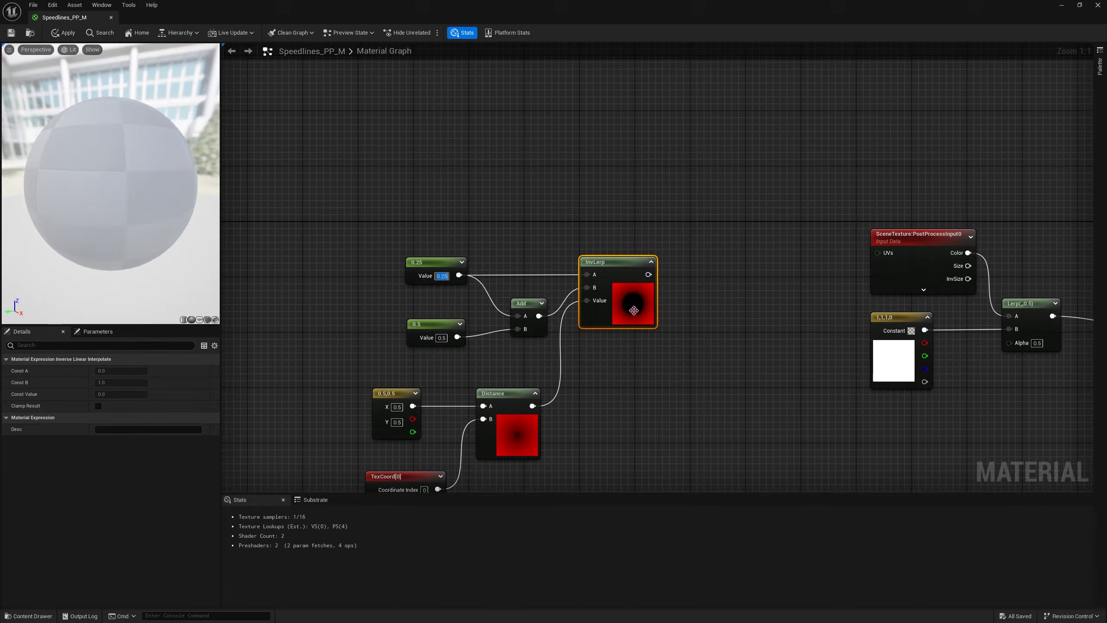
Align the lower constant with the Add node's B input and set its value to 1.
{"action": "left_click_drag", "start_coordinate": [447, 323], "coordinate": [448, 316]}
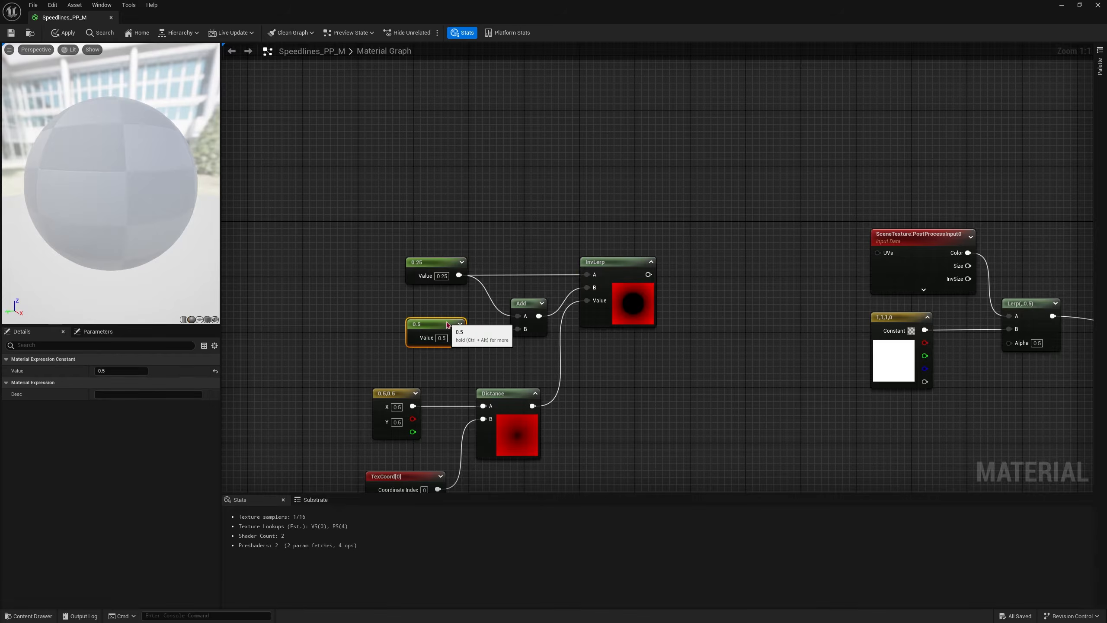
{"action": "left_click", "coordinate": [442, 331]}
{"action": "type", "text": "1"}
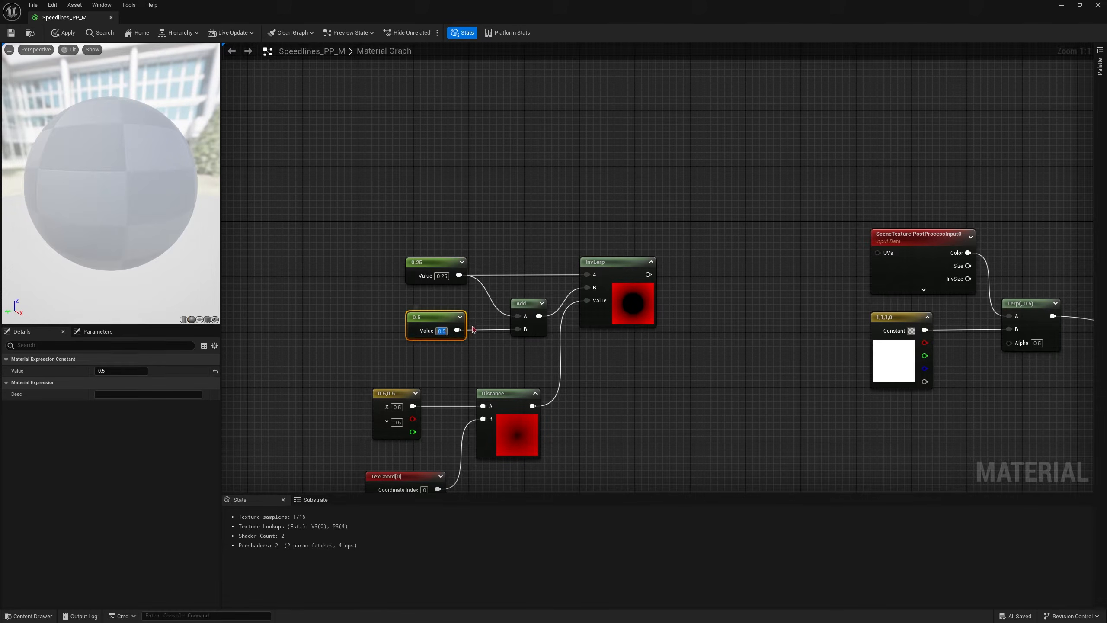
{"action": "key", "text": "Return"}
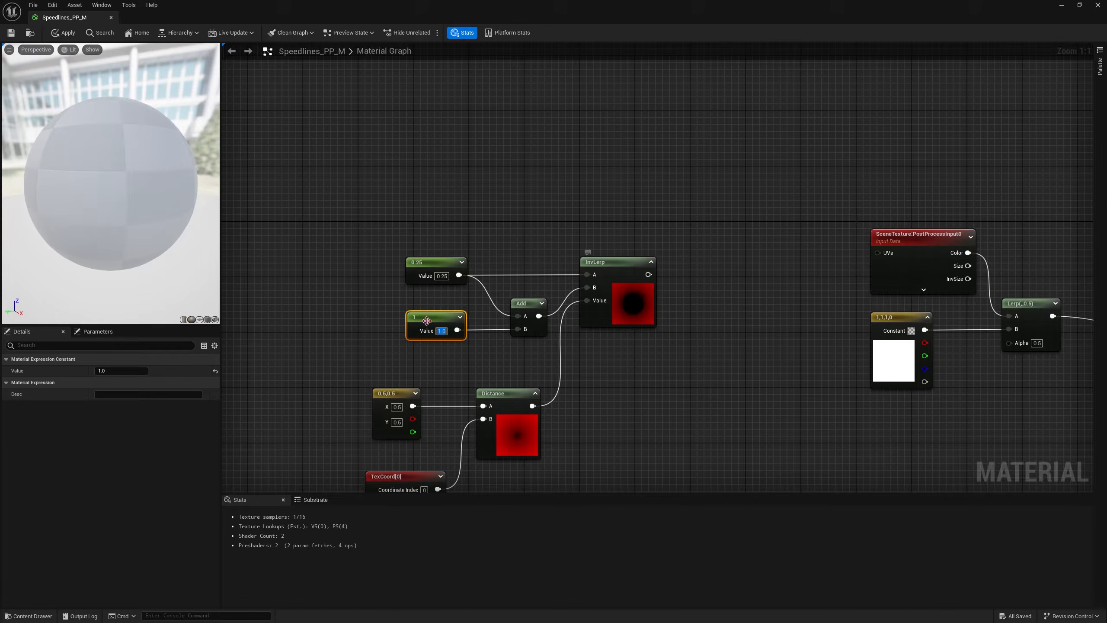
Try the lower constant at 0, 1 and 10 to compare the inverse lerp mask, then return it to 1.
{"action": "type", "text": "0"}
{"action": "key", "text": "Return"}
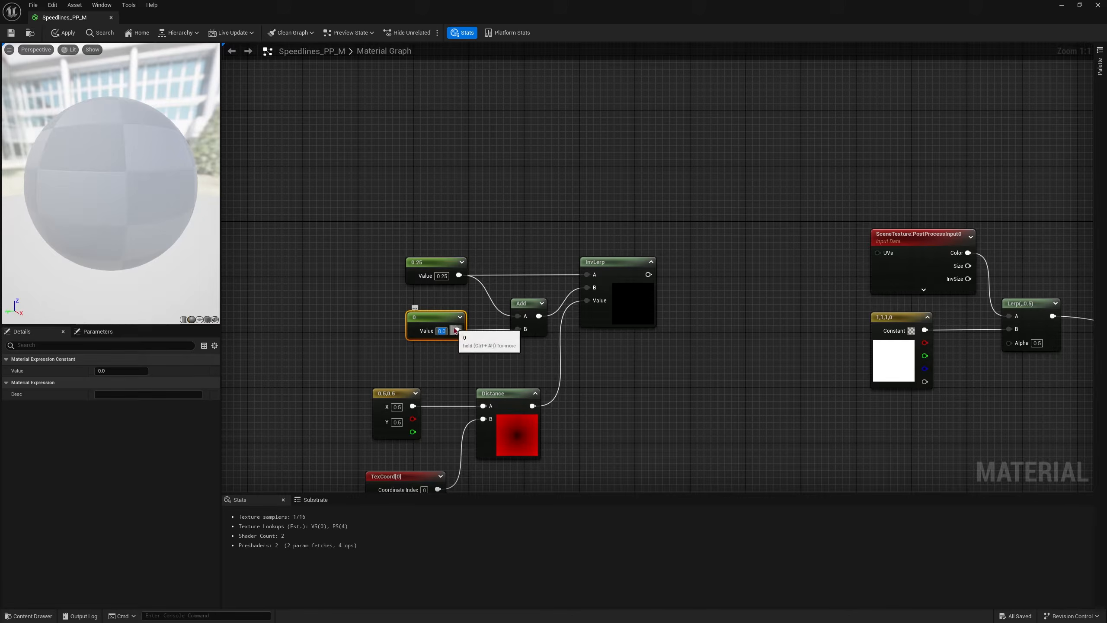
{"action": "type", "text": "1"}
{"action": "key", "text": "Return"}
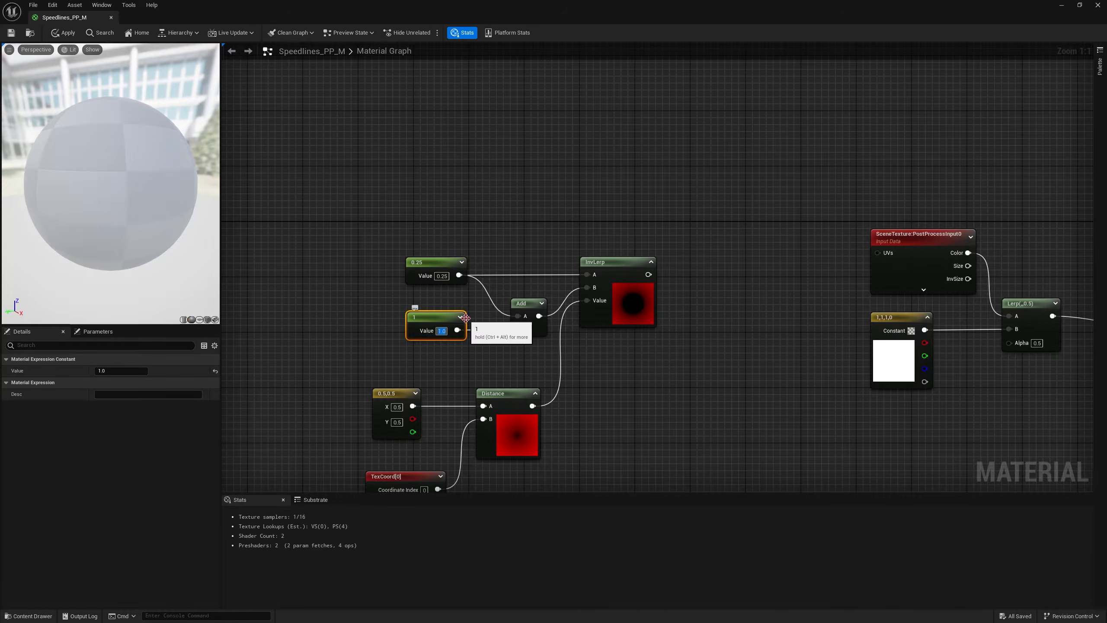
{"action": "type", "text": "10"}
{"action": "key", "text": "Return"}
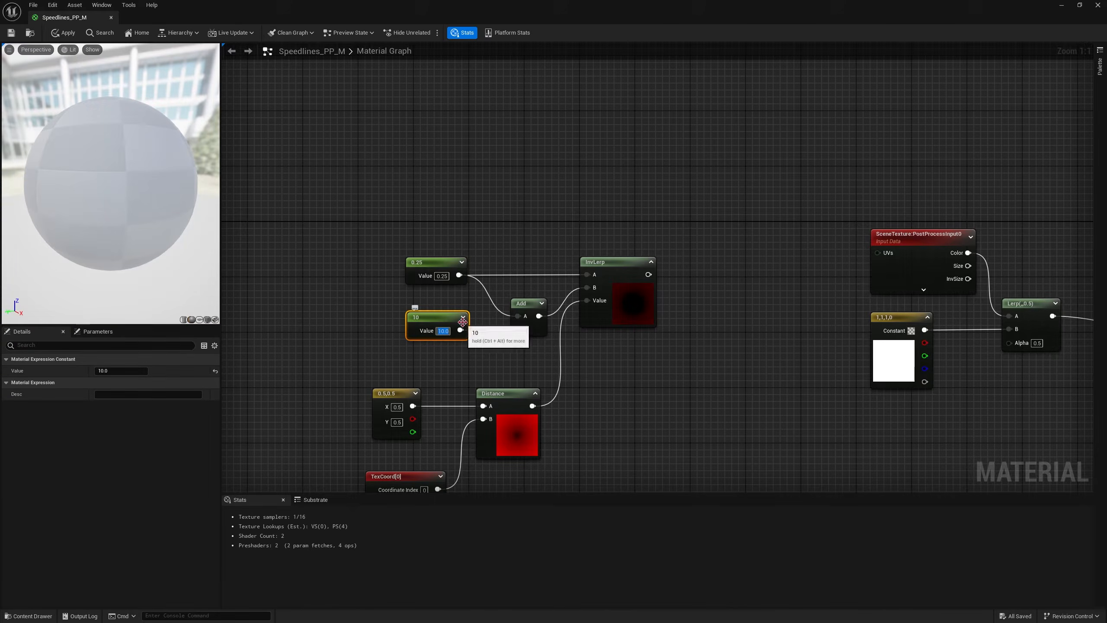
{"action": "type", "text": "1"}
{"action": "key", "text": "Return"}
Try 10 once more for the constant feeding the Add node's B input and undo the change.
{"action": "right_click_drag", "start_coordinate": [648, 351], "coordinate": [603, 351]}
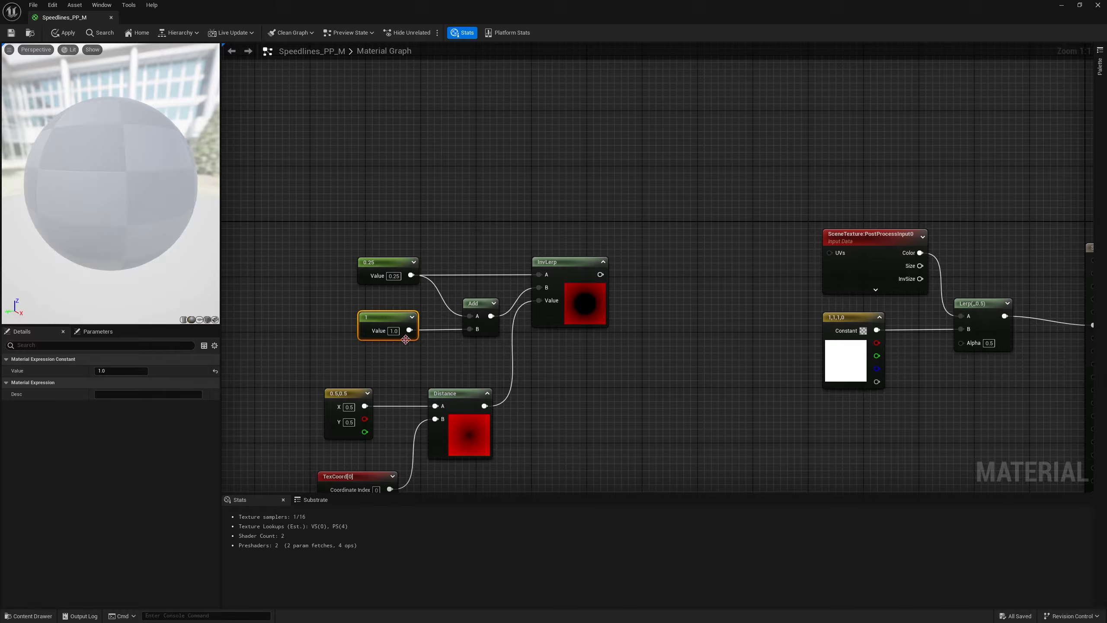
{"action": "left_click", "coordinate": [394, 330]}
{"action": "type", "text": "10"}
{"action": "key", "text": "Return"}
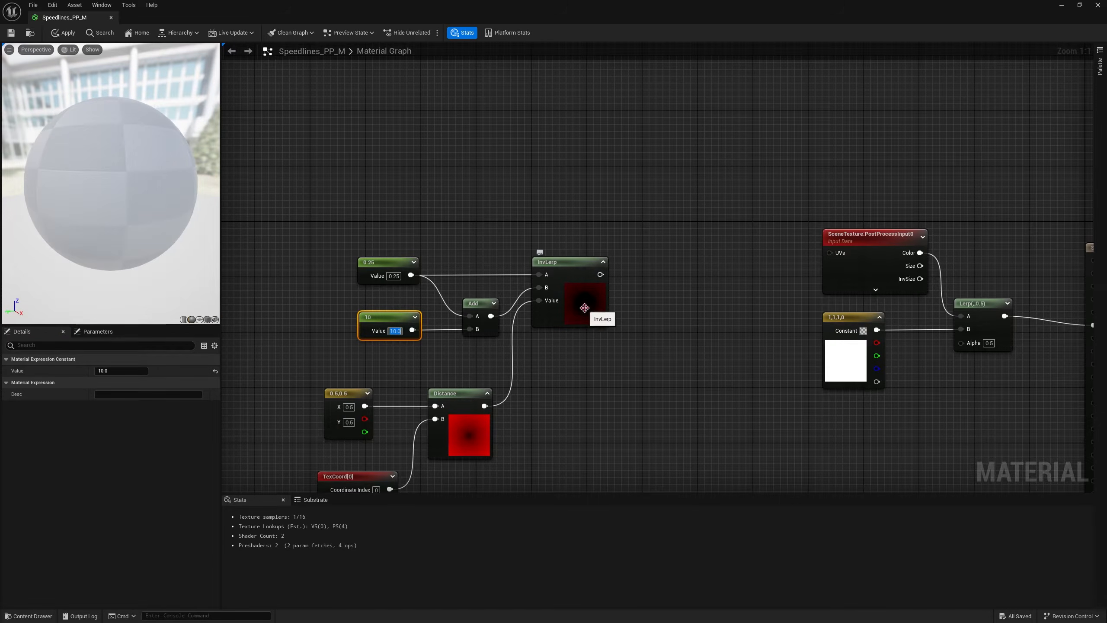
{"action": "key", "text": "ctrl+z"}
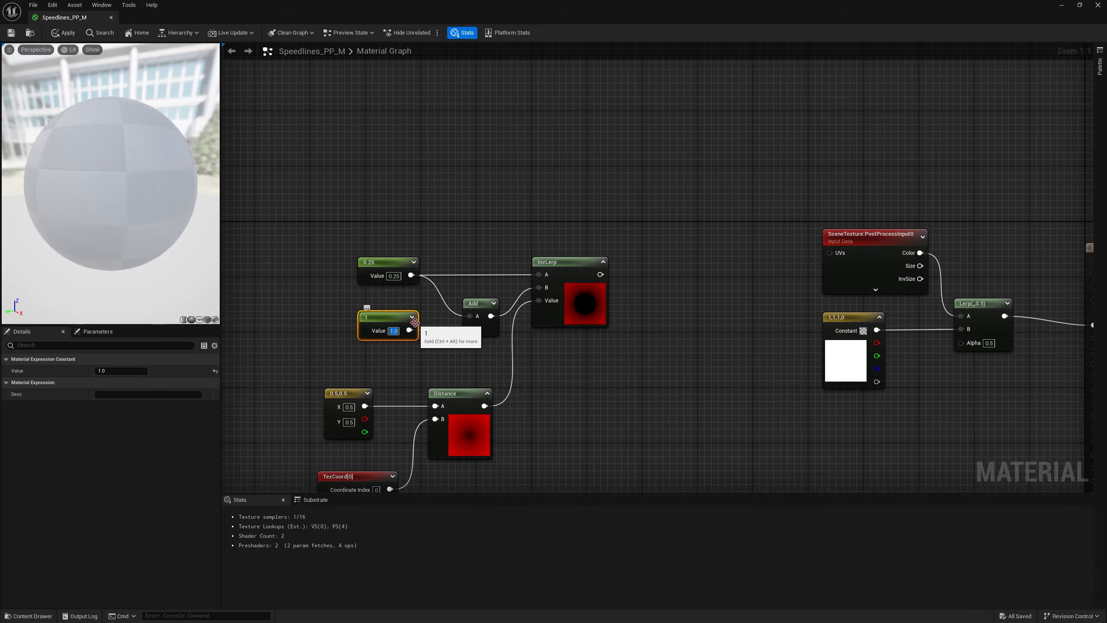
Add a Saturate node to the InverseLerp output, show its preview and align it beside the InverseLerp node.
{"action": "left_click_drag", "start_coordinate": [600, 274], "coordinate": [644, 280]}
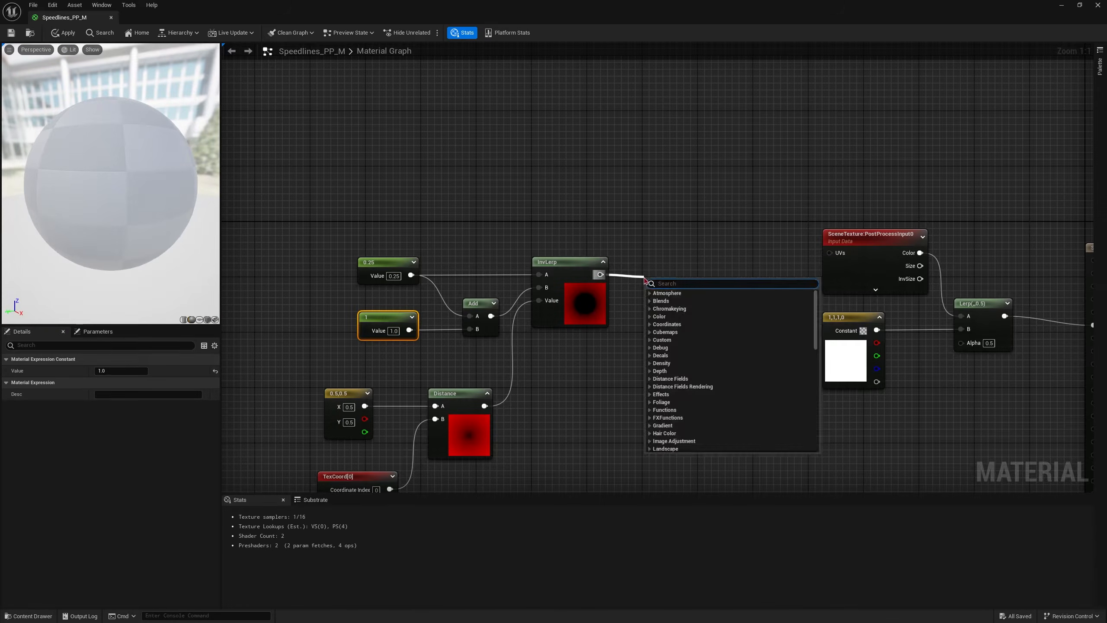
{"action": "type", "text": "sa"}
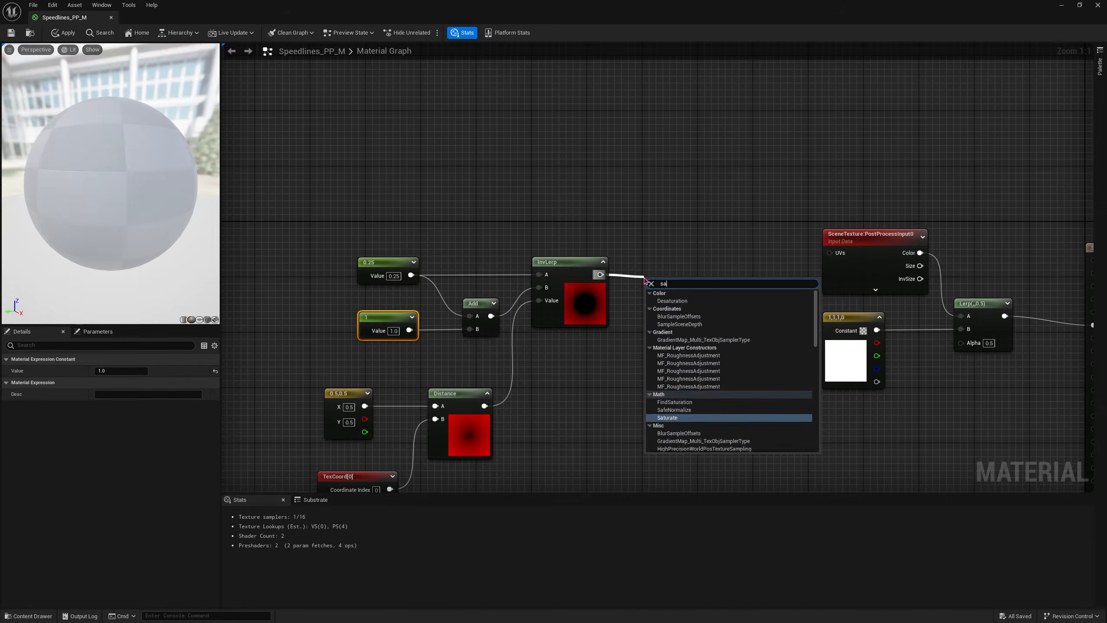
{"action": "type", "text": "u"}
{"action": "key", "text": "BackSpace"}
{"action": "type", "text": "tu"}
{"action": "key", "text": "Return"}
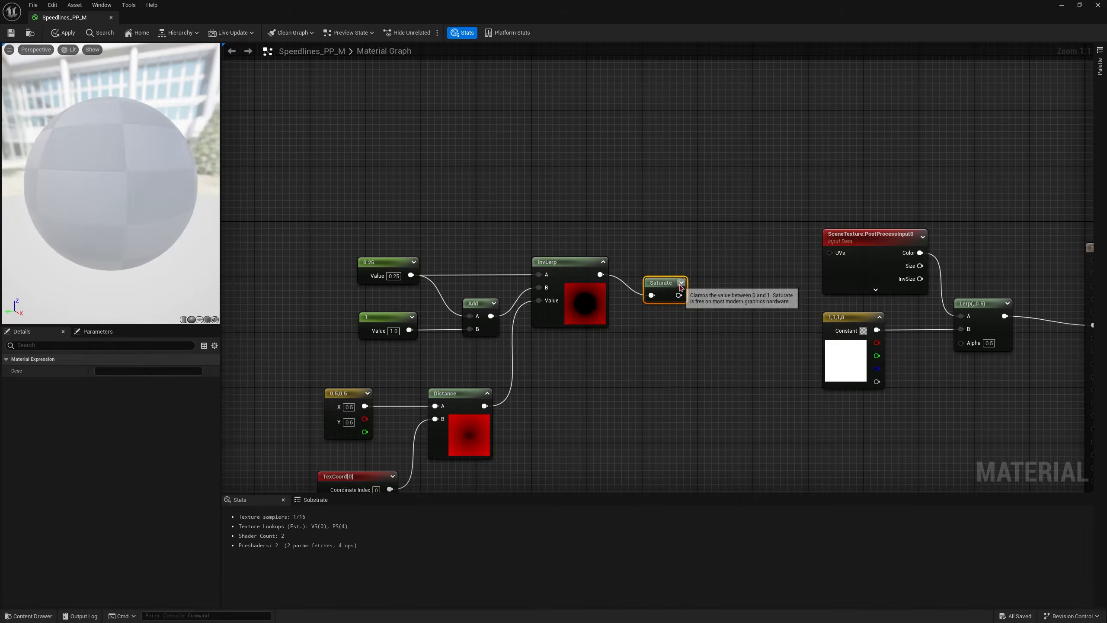
{"action": "left_click_drag", "start_coordinate": [660, 271], "coordinate": [646, 265]}
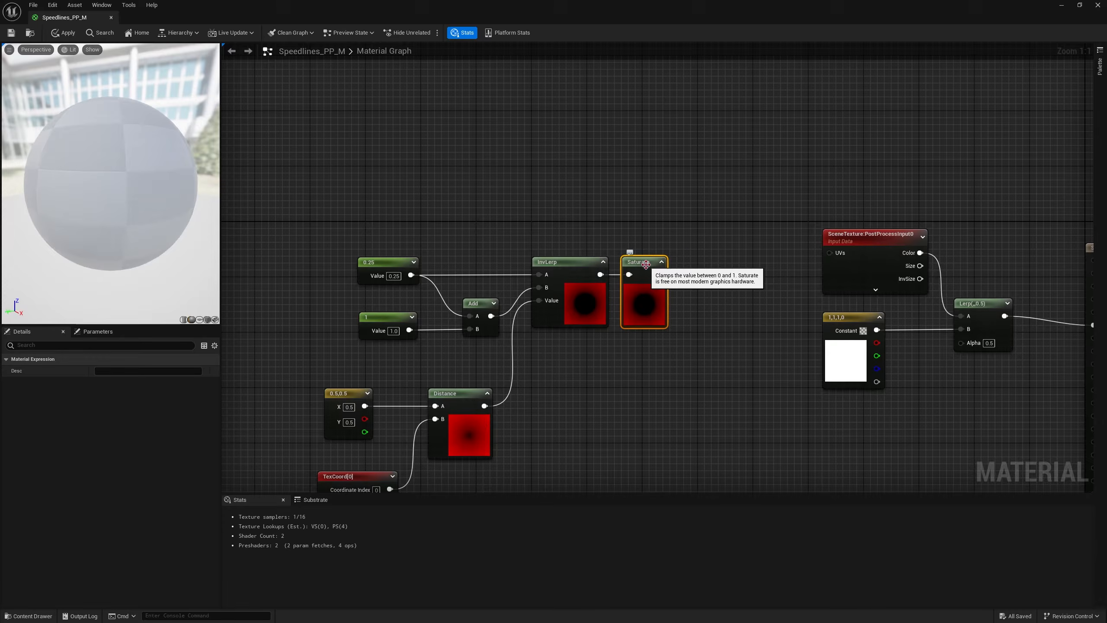
Move all the radial mask nodes together farther away from the SceneTexture and Lerp nodes to free up space between them.
{"action": "left_click_drag", "start_coordinate": [334, 218], "coordinate": [648, 324]}
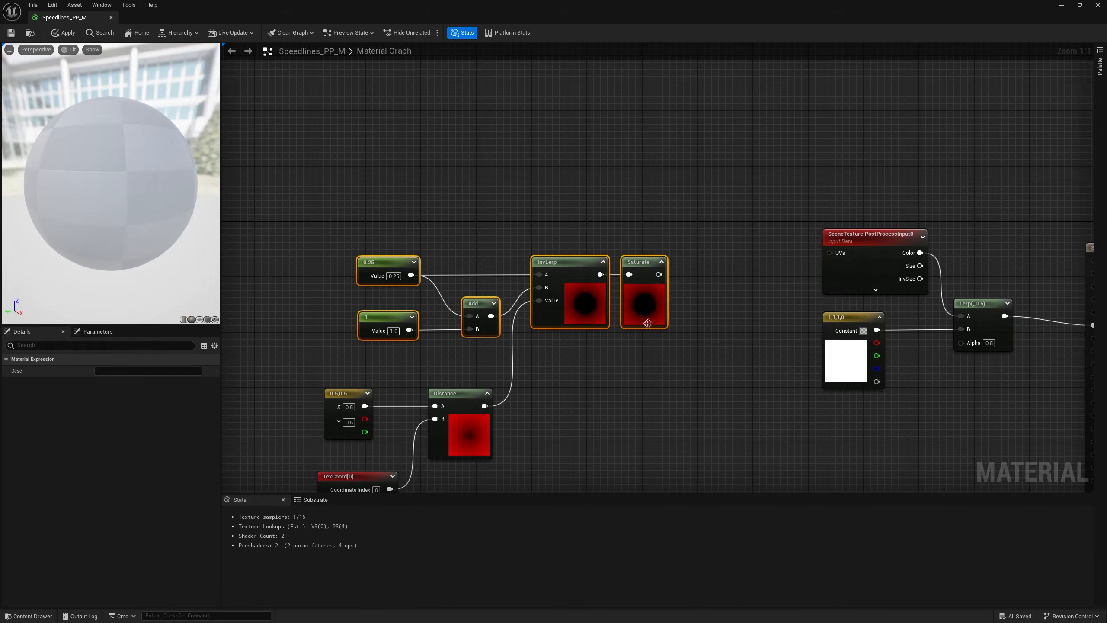
{"action": "scroll", "coordinate": [649, 323], "scroll_direction": "down", "scroll_amount": 2}
{"action": "left_click_drag", "start_coordinate": [400, 153], "coordinate": [717, 425]}
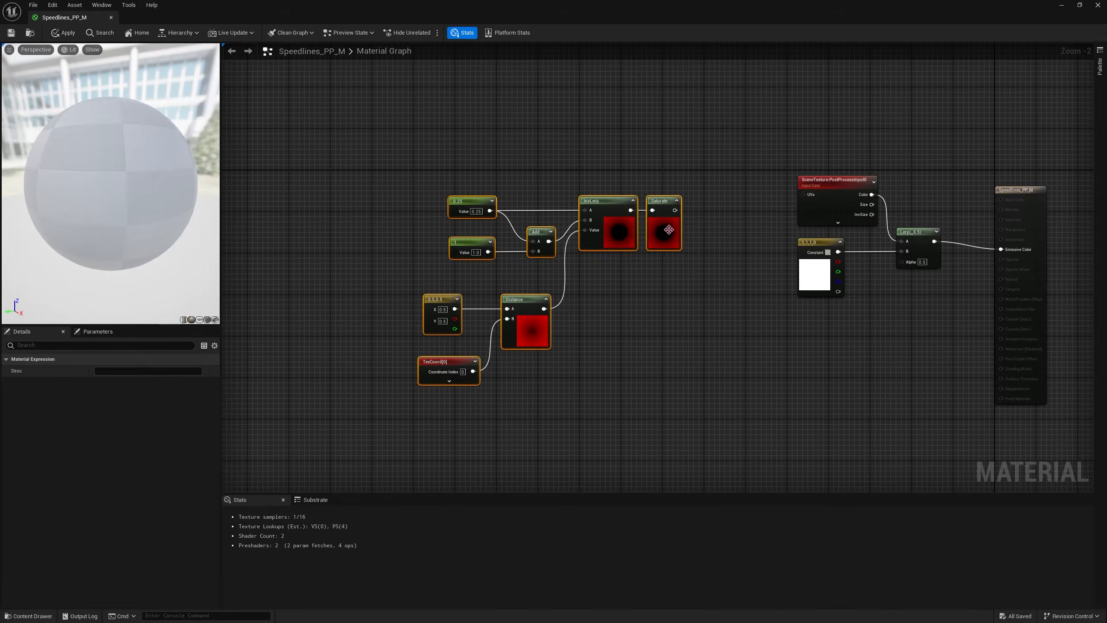
{"action": "left_click_drag", "start_coordinate": [669, 230], "coordinate": [524, 259]}
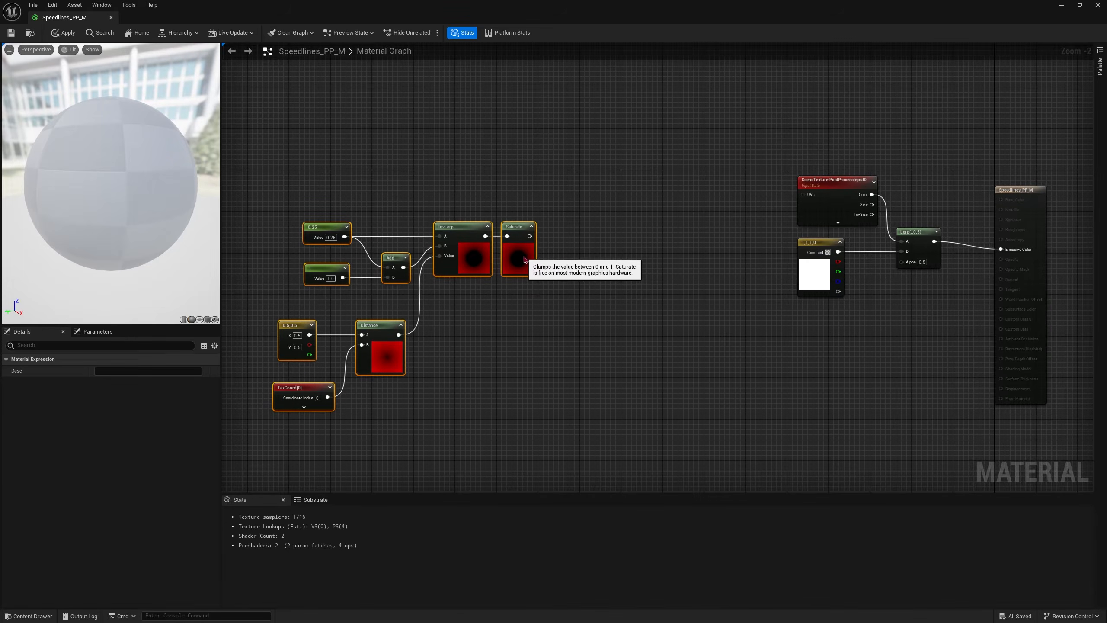
{"action": "left_click", "coordinate": [691, 299]}
{"action": "scroll", "coordinate": [584, 250], "scroll_direction": "up", "scroll_amount": 1}
{"action": "right_click_drag", "start_coordinate": [660, 282], "coordinate": [441, 286]}
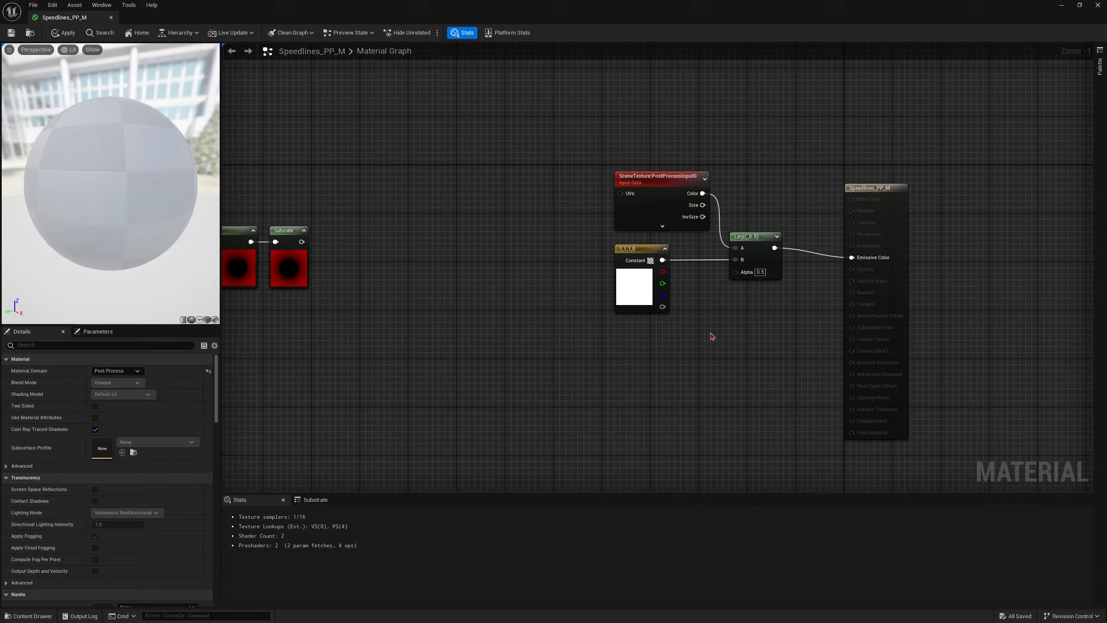
{"action": "scroll", "coordinate": [750, 354], "scroll_direction": "up", "scroll_amount": 1}
{"action": "right_click_drag", "start_coordinate": [590, 361], "coordinate": [780, 369]}
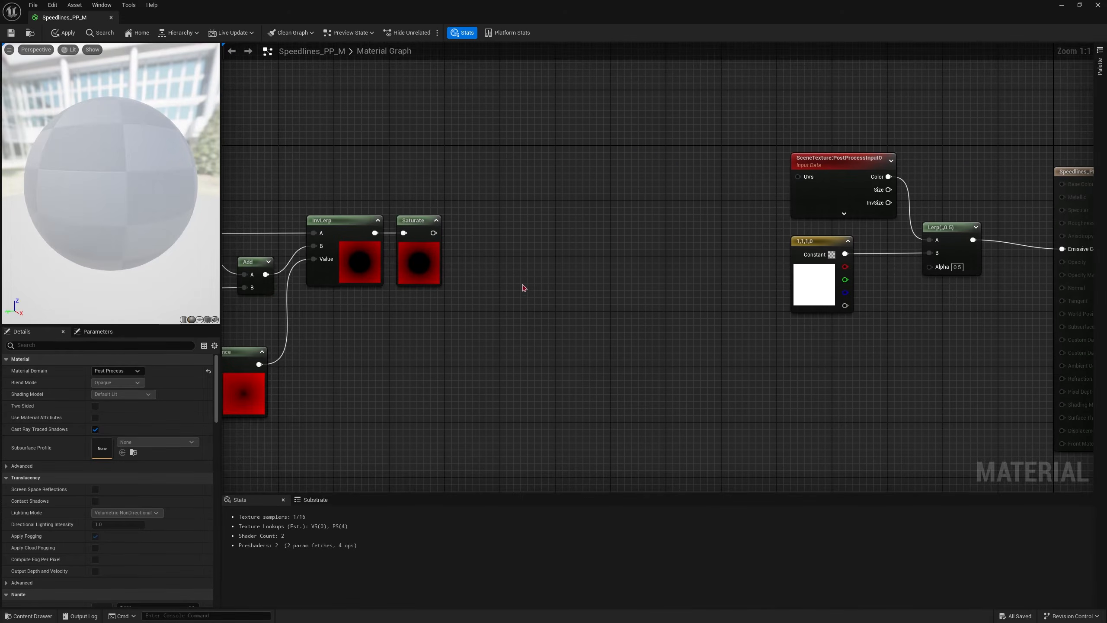
{"action": "right_click_drag", "start_coordinate": [396, 299], "coordinate": [490, 308]}
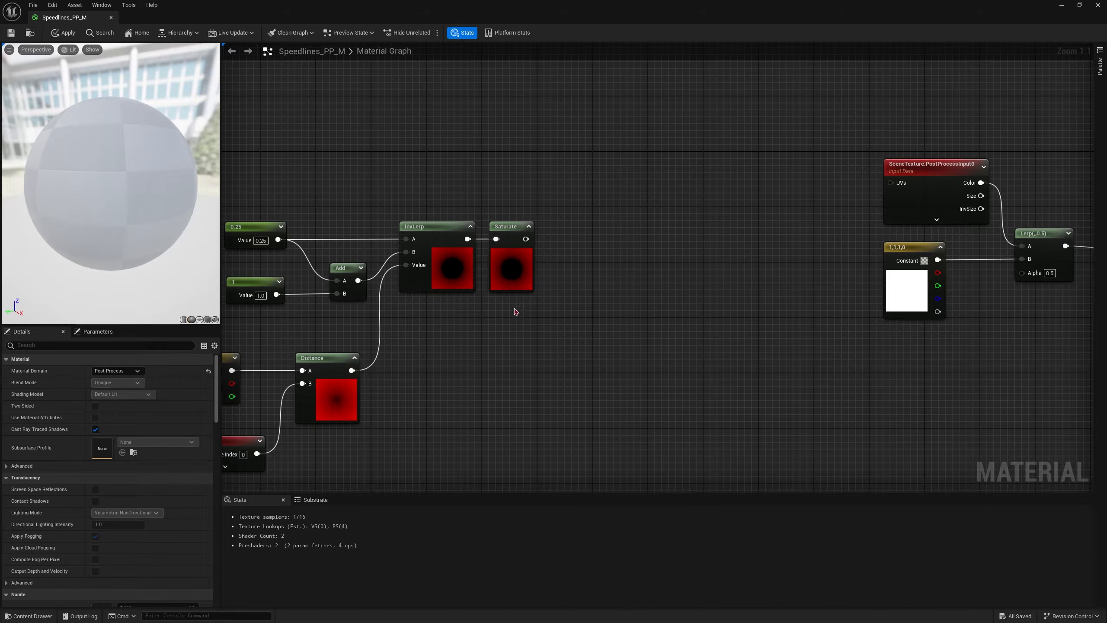
Switch to Chrome and examine the title of Unreal Engine's Math Material Expressions documentation page.
{"action": "key", "text": "super"}
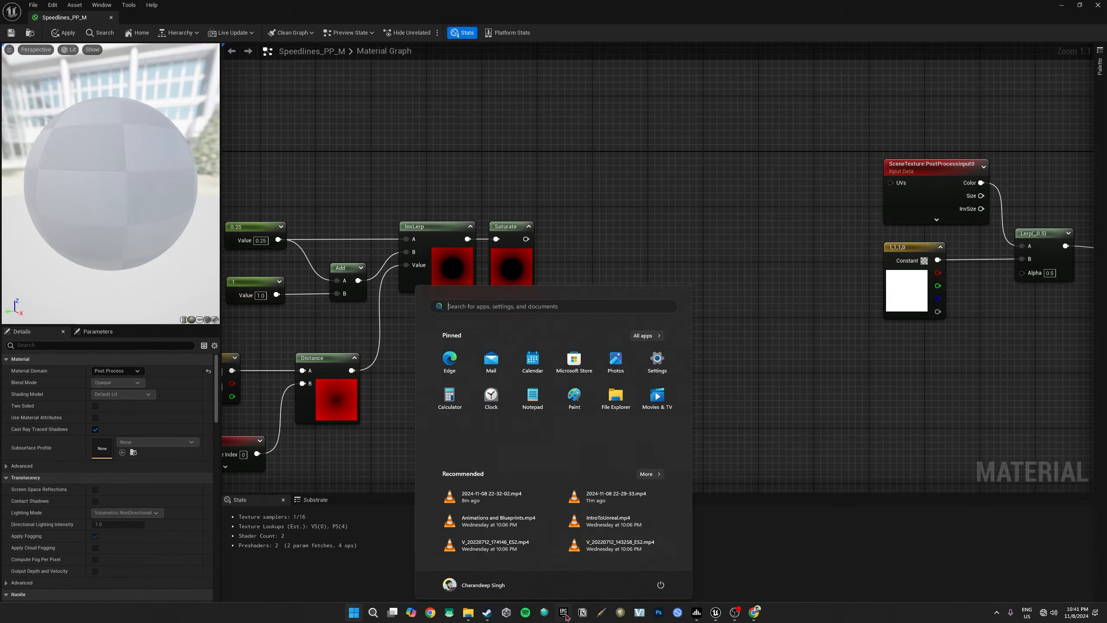
{"action": "left_click", "coordinate": [755, 615]}
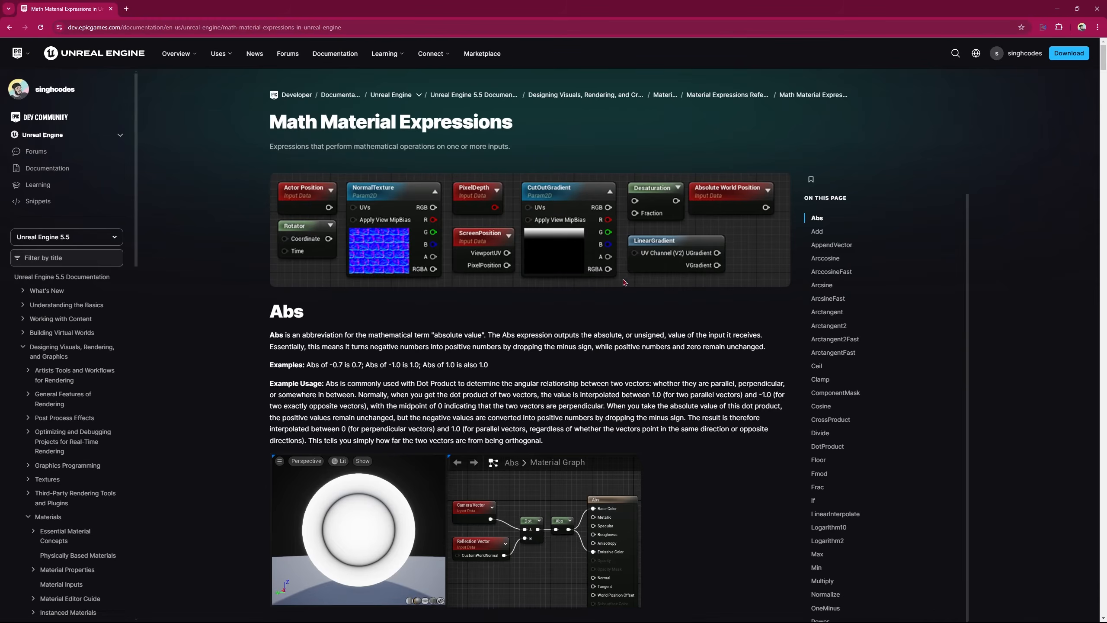
{"action": "left_click_drag", "start_coordinate": [267, 125], "coordinate": [514, 126]}
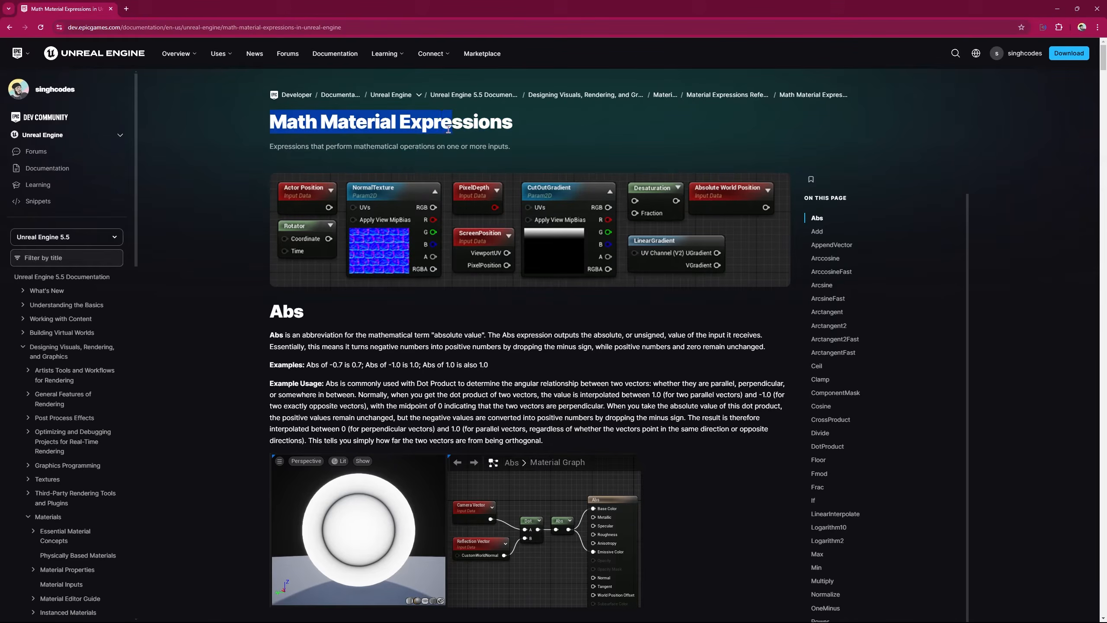
{"action": "left_click", "coordinate": [564, 148]}
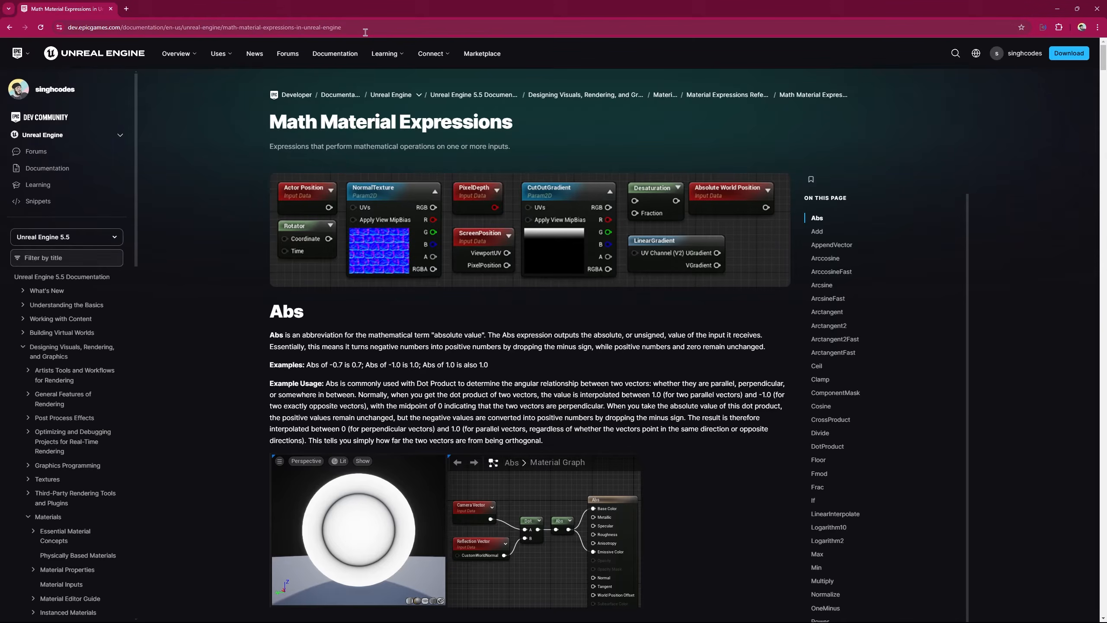
Browse the listed math expressions and open the Saturate section to read its description.
{"action": "scroll", "coordinate": [616, 342], "scroll_direction": "down", "scroll_amount": 5}
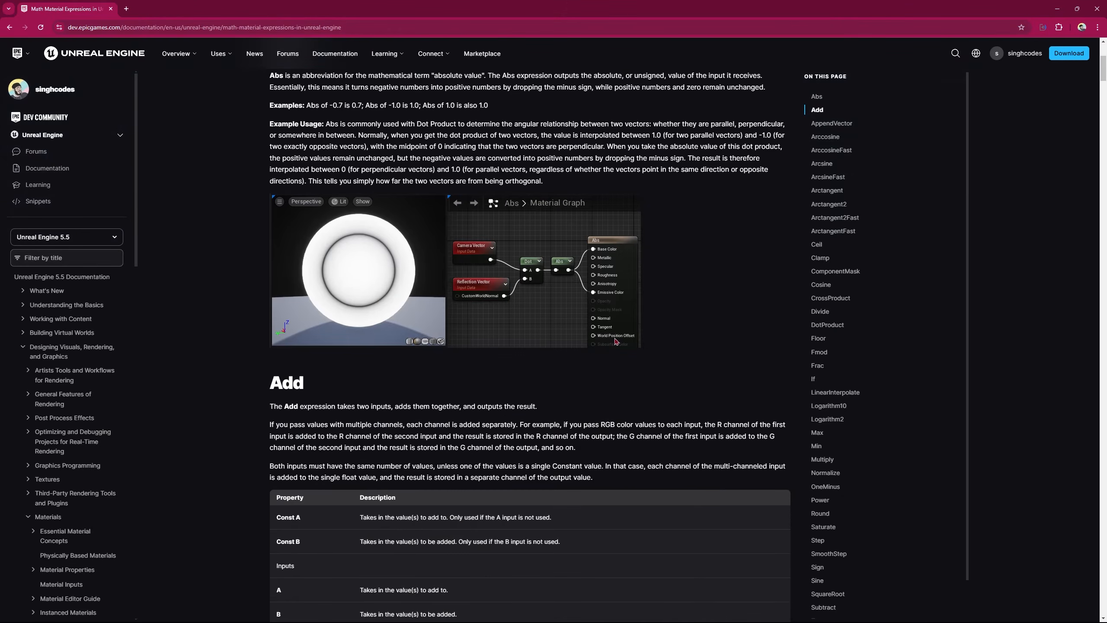
{"action": "scroll", "coordinate": [793, 277], "scroll_direction": "down", "scroll_amount": 7}
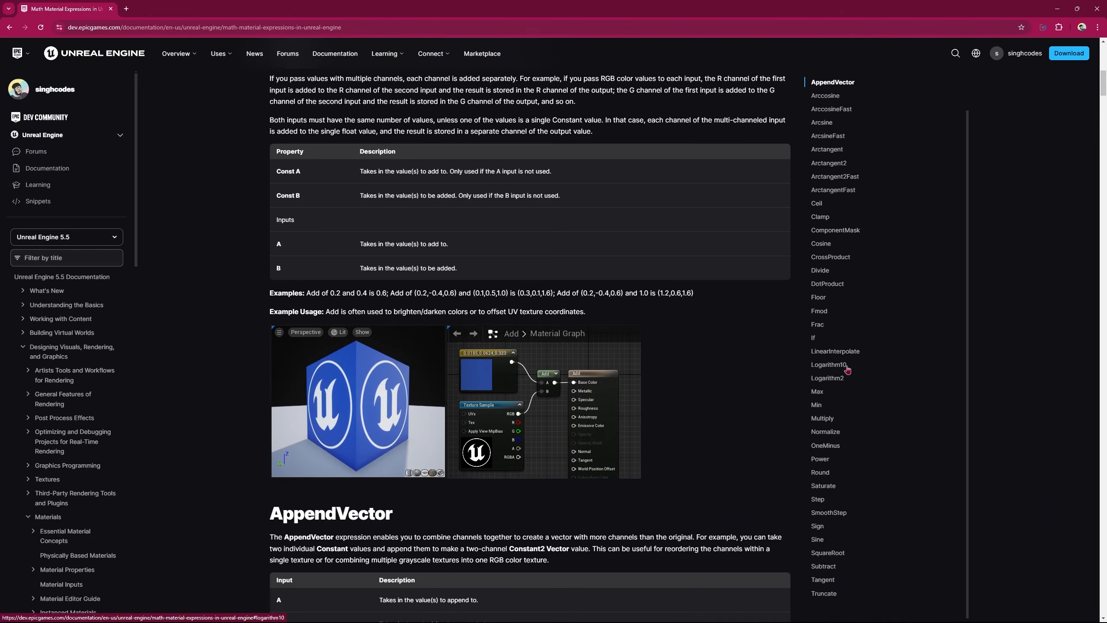
{"action": "scroll", "coordinate": [885, 517], "scroll_direction": "down", "scroll_amount": 8}
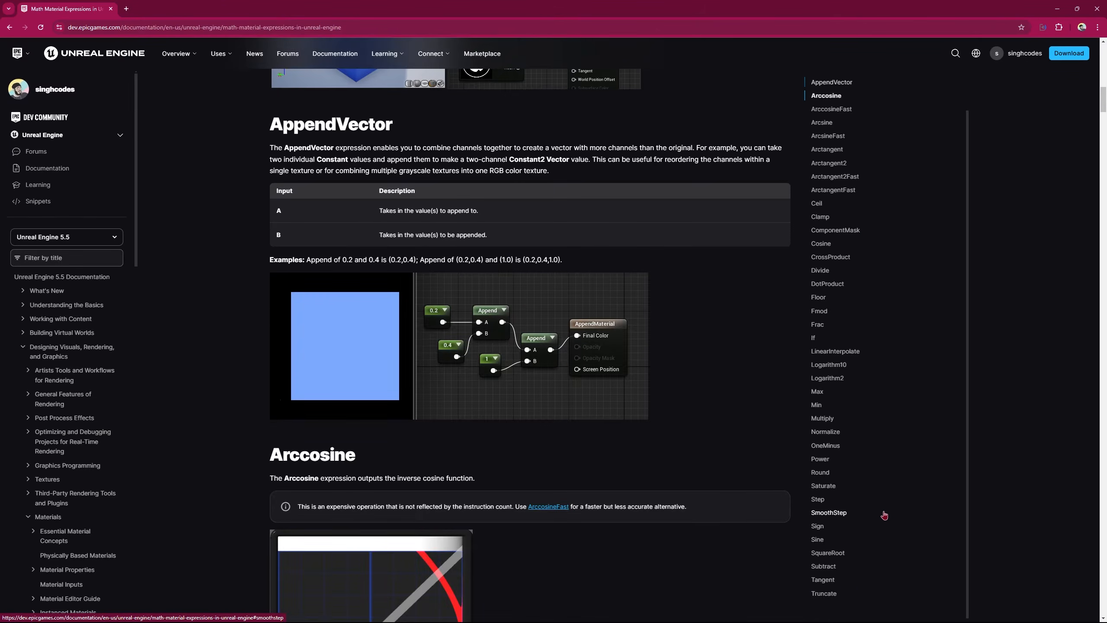
{"action": "scroll", "coordinate": [843, 508], "scroll_direction": "up", "scroll_amount": 8}
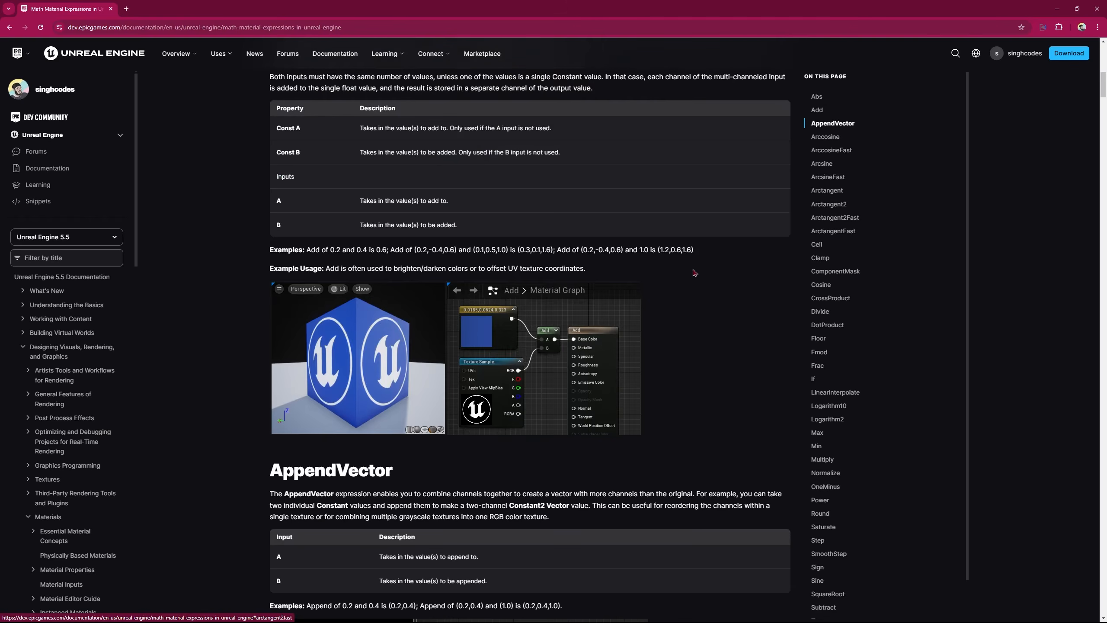
{"action": "scroll", "coordinate": [831, 502], "scroll_direction": "down", "scroll_amount": 1}
{"action": "left_click", "coordinate": [827, 488]}
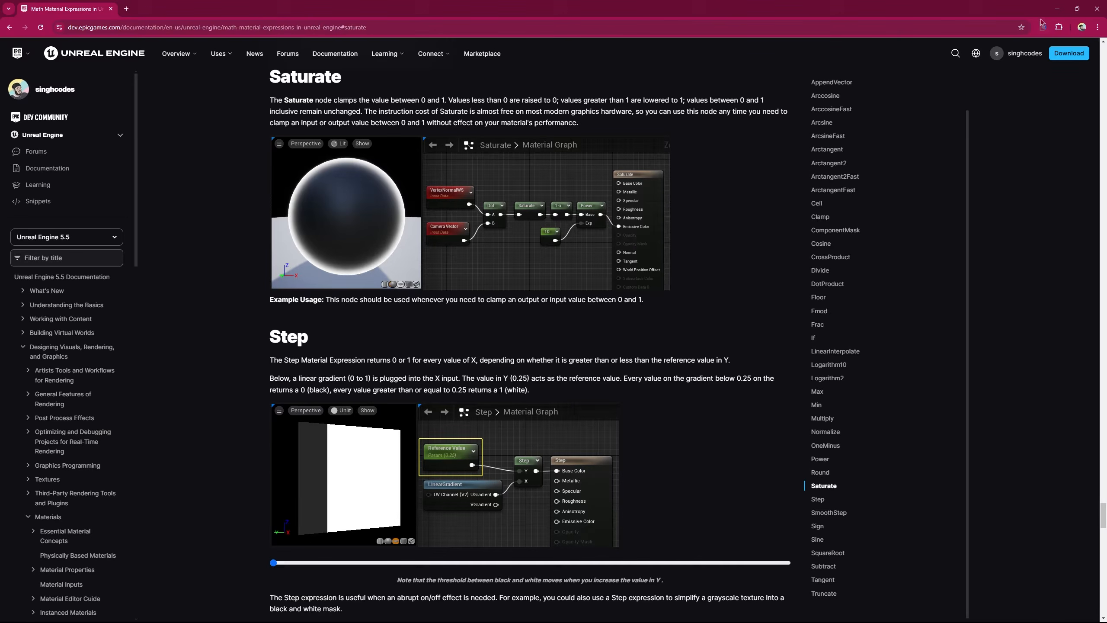
Return to Unreal Engine's material editor and move the SceneTexture and white constant nodes up above the Lerp node.
{"action": "left_click", "coordinate": [1056, 13]}
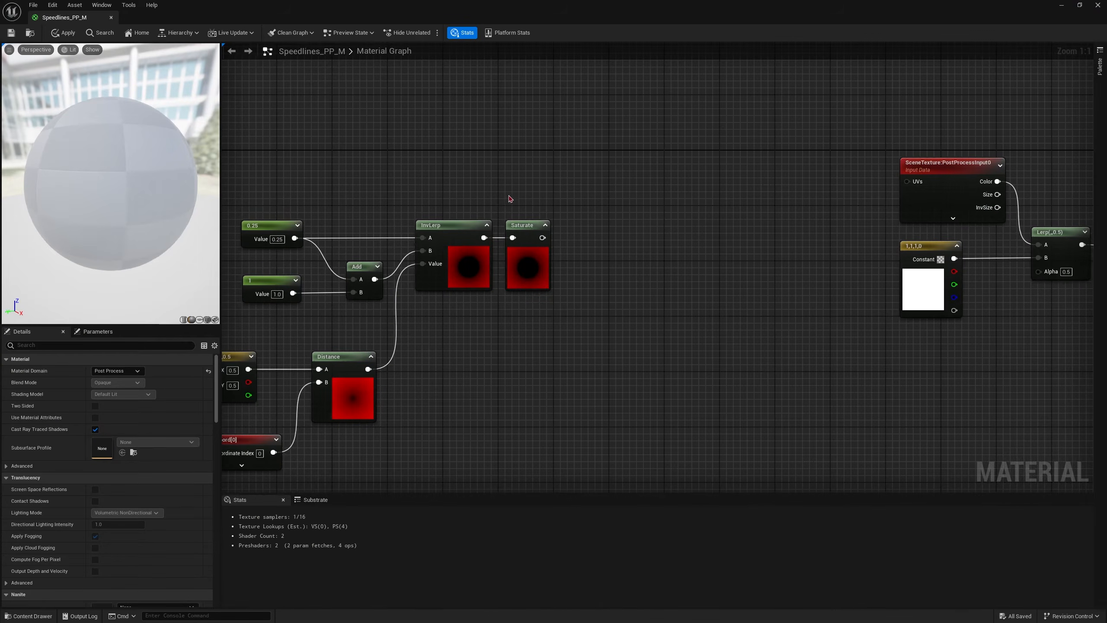
{"action": "left_click", "coordinate": [525, 226]}
{"action": "left_click", "coordinate": [640, 292]}
{"action": "key", "text": "Home"}
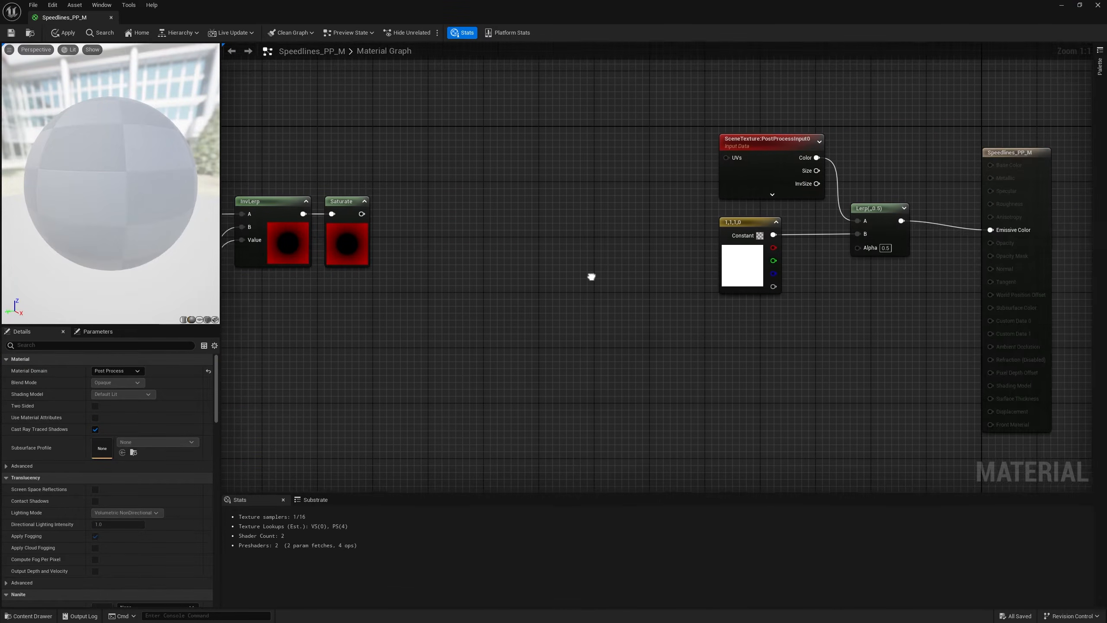
{"action": "left_click_drag", "start_coordinate": [667, 115], "coordinate": [731, 209]}
{"action": "left_click_drag", "start_coordinate": [701, 170], "coordinate": [694, 108]}
{"action": "left_click", "coordinate": [751, 271]}
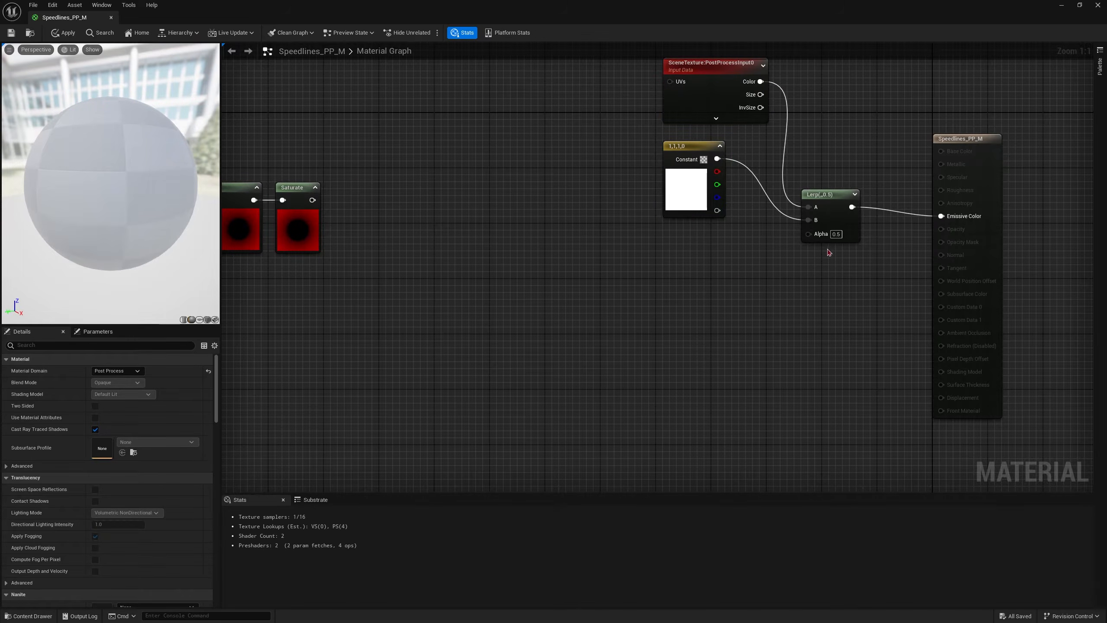
Add a SmoothStep node connected to the Lerp's Alpha input and place it below the white constant.
{"action": "left_click_drag", "start_coordinate": [809, 234], "coordinate": [611, 267]}
{"action": "type", "text": "smooth"}
{"action": "key", "text": "Return"}
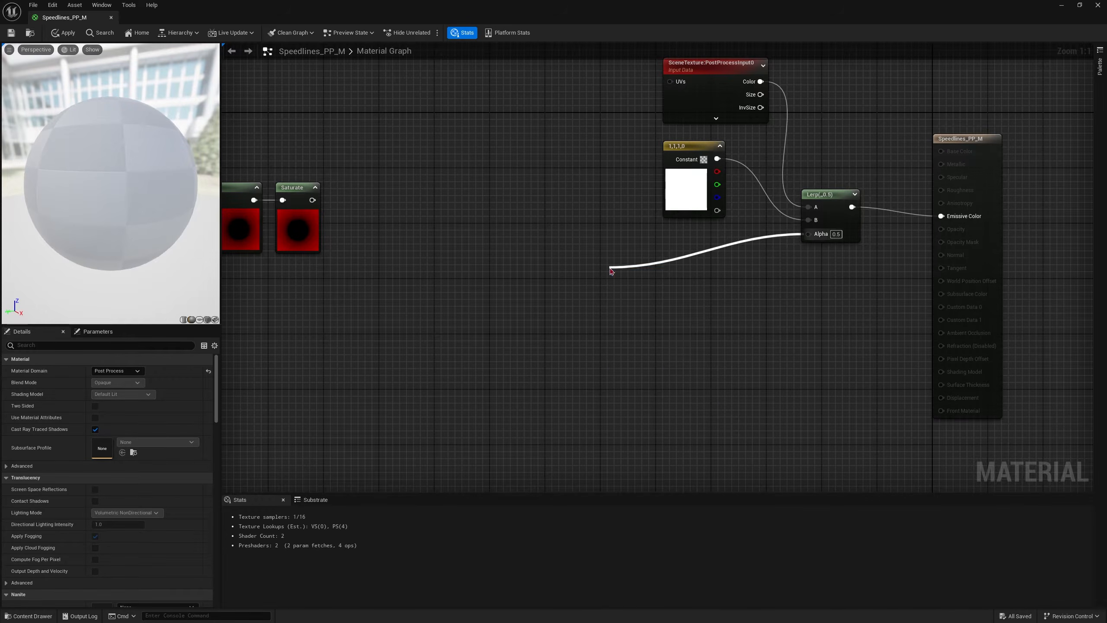
{"action": "left_click_drag", "start_coordinate": [642, 271], "coordinate": [599, 256]}
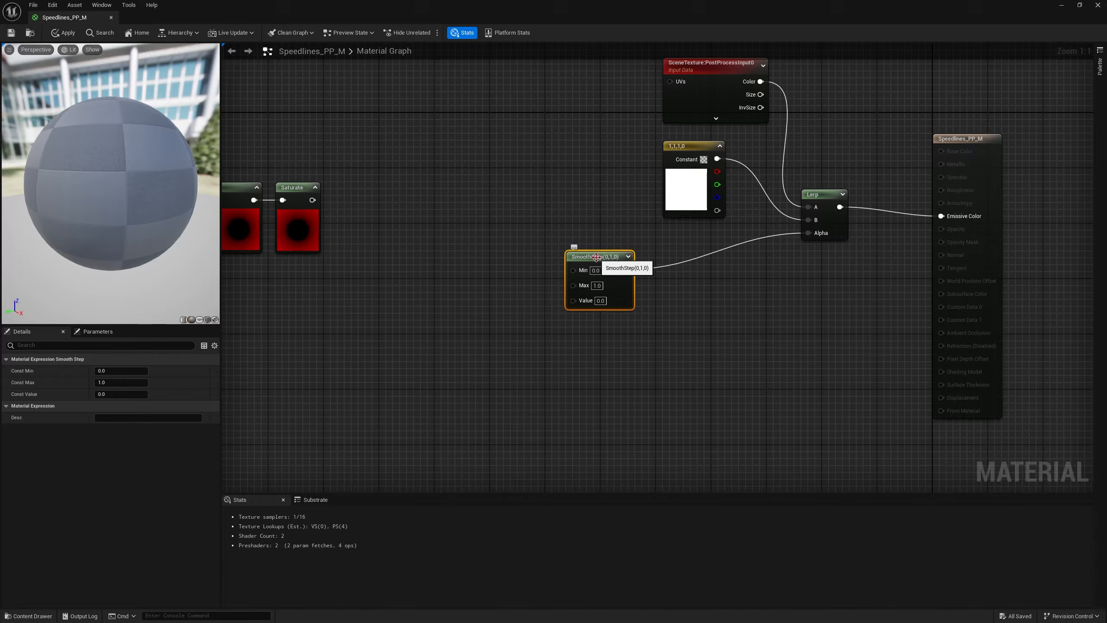
Switch to Chrome and open the SmoothStep section of the math expressions page to read its description.
{"action": "left_click", "coordinate": [1062, 5]}
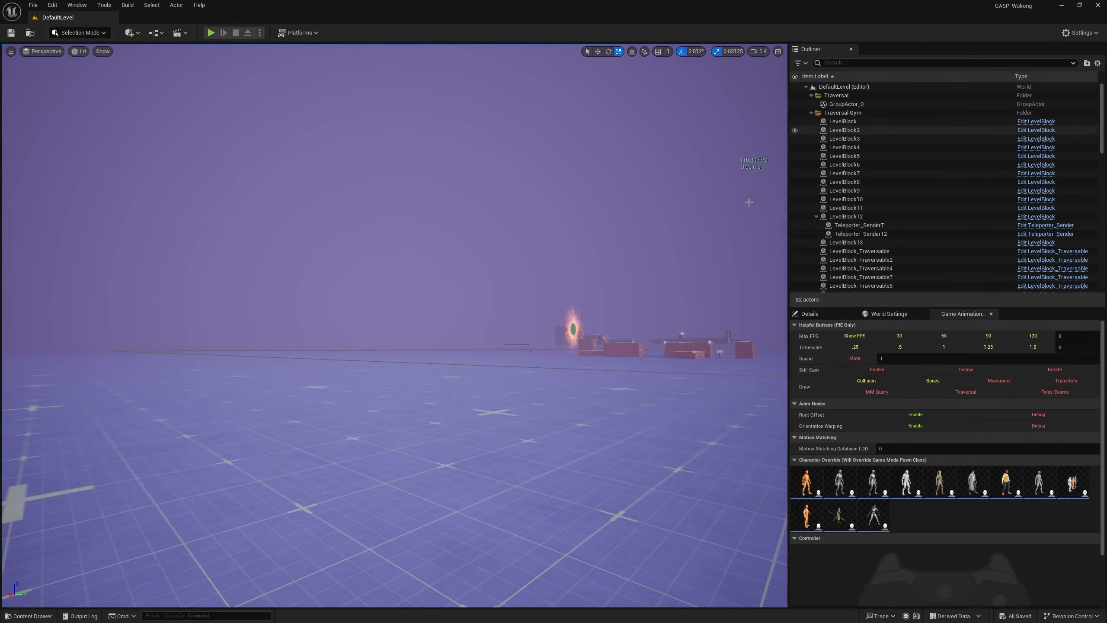
{"action": "key", "text": "super"}
{"action": "left_click", "coordinate": [757, 613]}
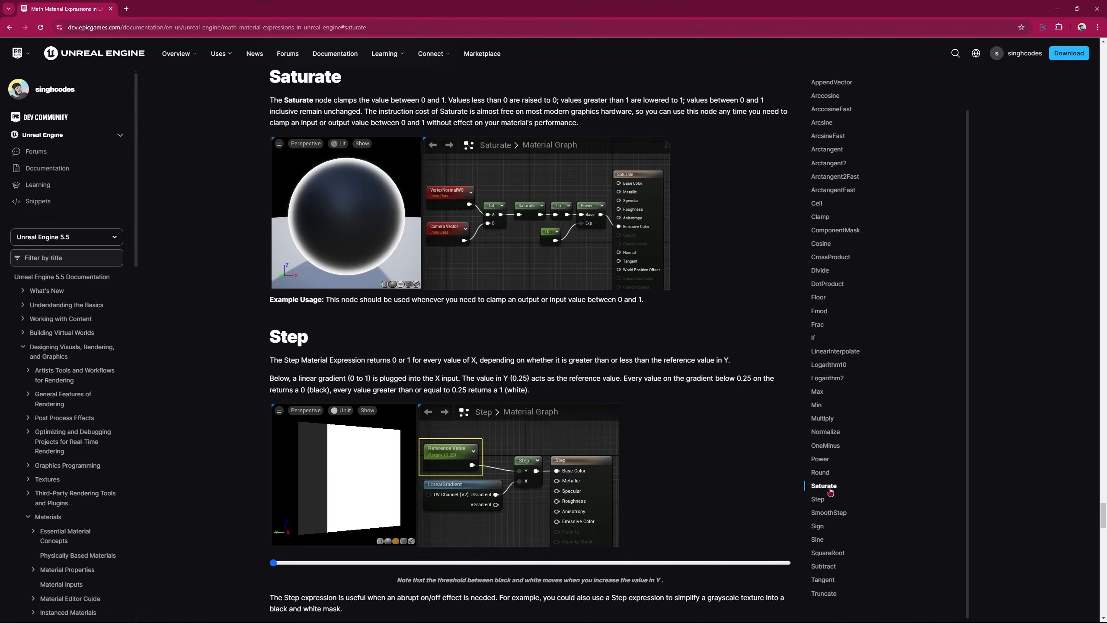
{"action": "scroll", "coordinate": [829, 491], "scroll_direction": "down", "scroll_amount": 5}
{"action": "left_click", "coordinate": [828, 513]}
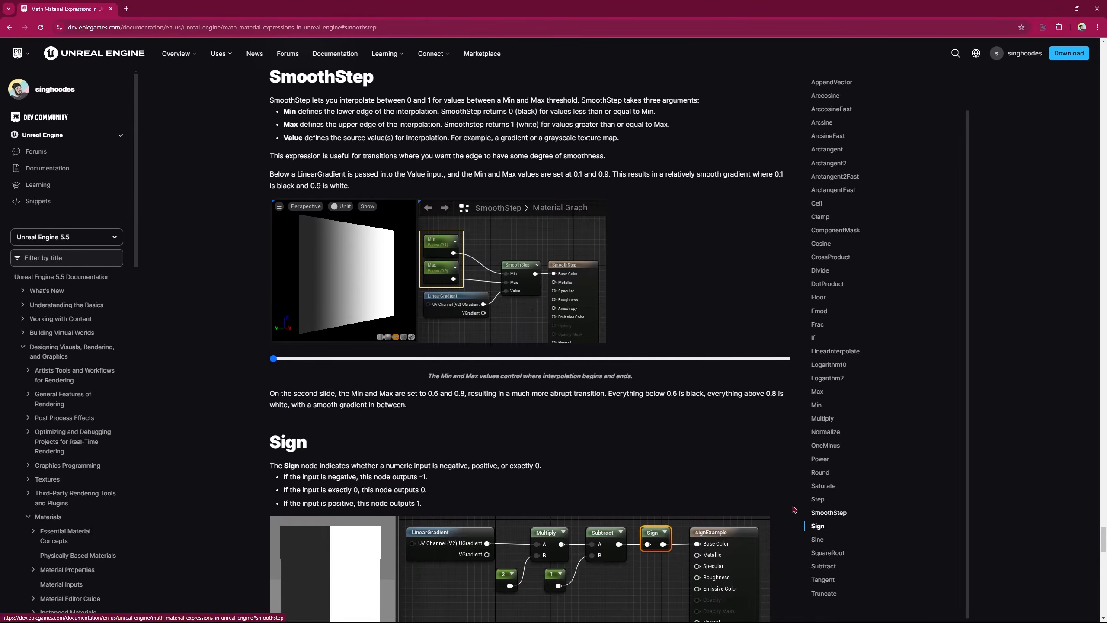
{"action": "scroll", "coordinate": [523, 306], "scroll_direction": "up", "scroll_amount": 2}
{"action": "left_click_drag", "start_coordinate": [264, 157], "coordinate": [463, 198]}
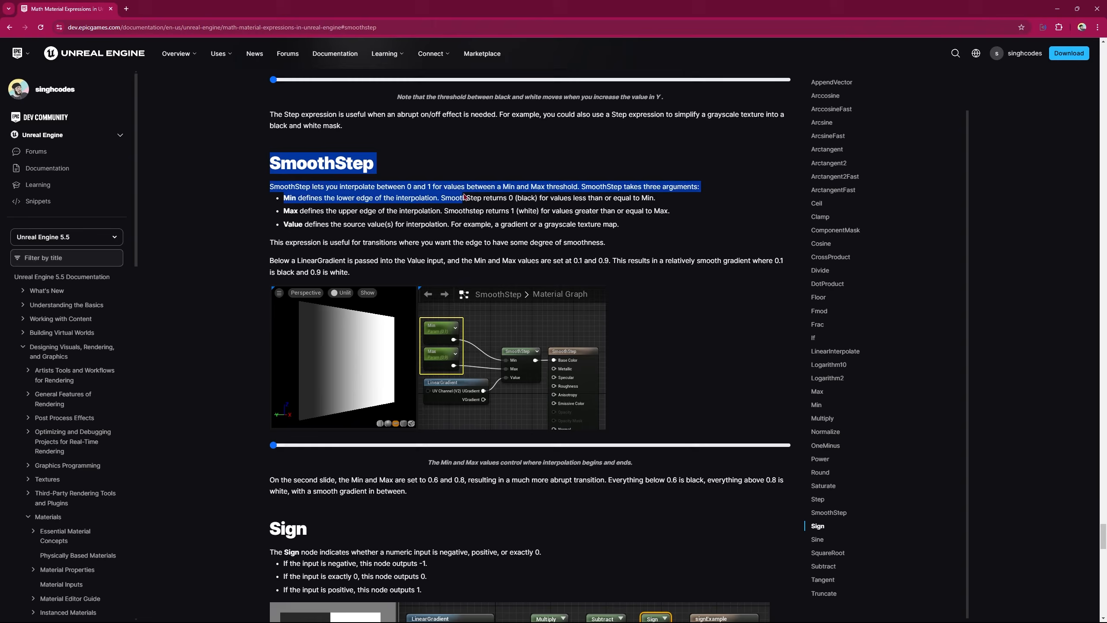
{"action": "left_click", "coordinate": [310, 188]}
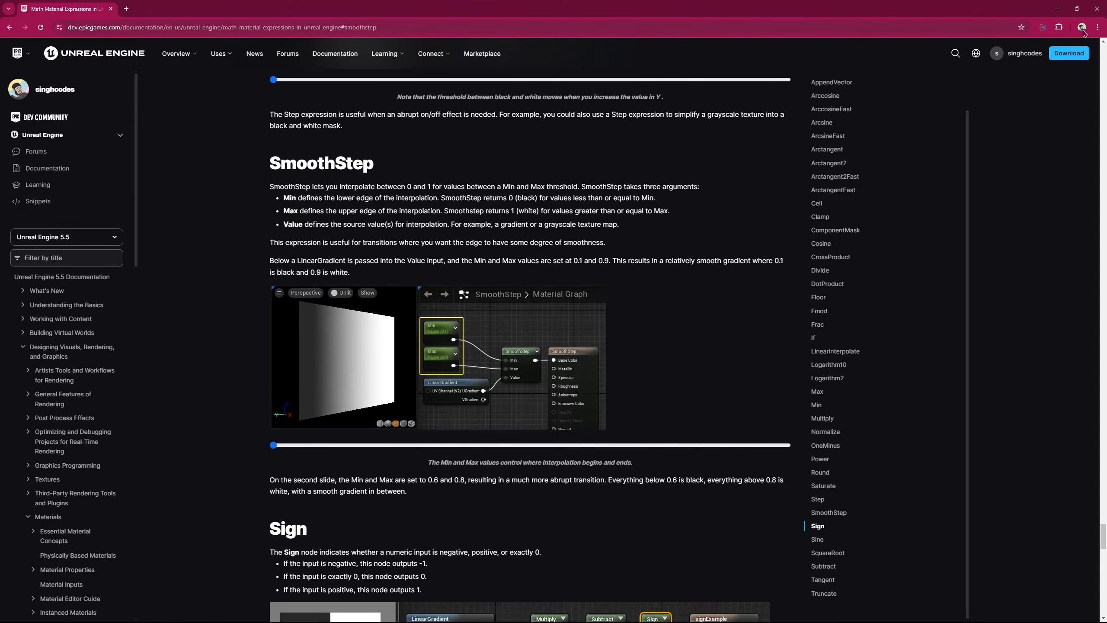
Return to Unreal Engine's material editor and examine how the SmoothStep node feeds the Lerp's Alpha input.
{"action": "left_click", "coordinate": [1057, 9]}
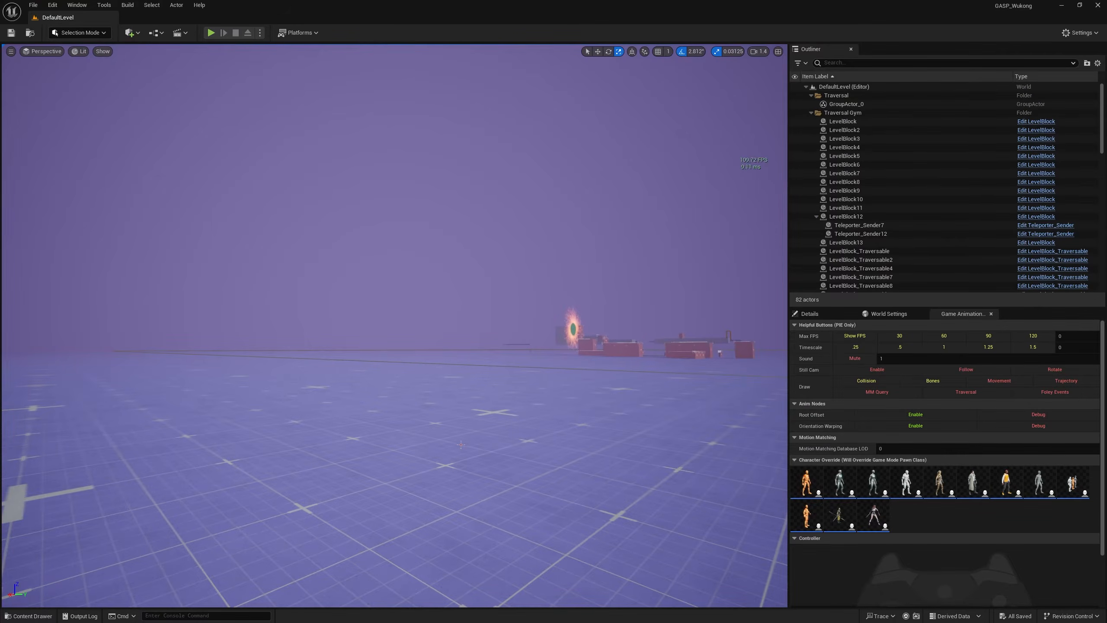
{"action": "key", "text": "ctrl+space"}
{"action": "double_click", "coordinate": [320, 441]}
{"action": "right_click_drag", "start_coordinate": [586, 356], "coordinate": [461, 336]}
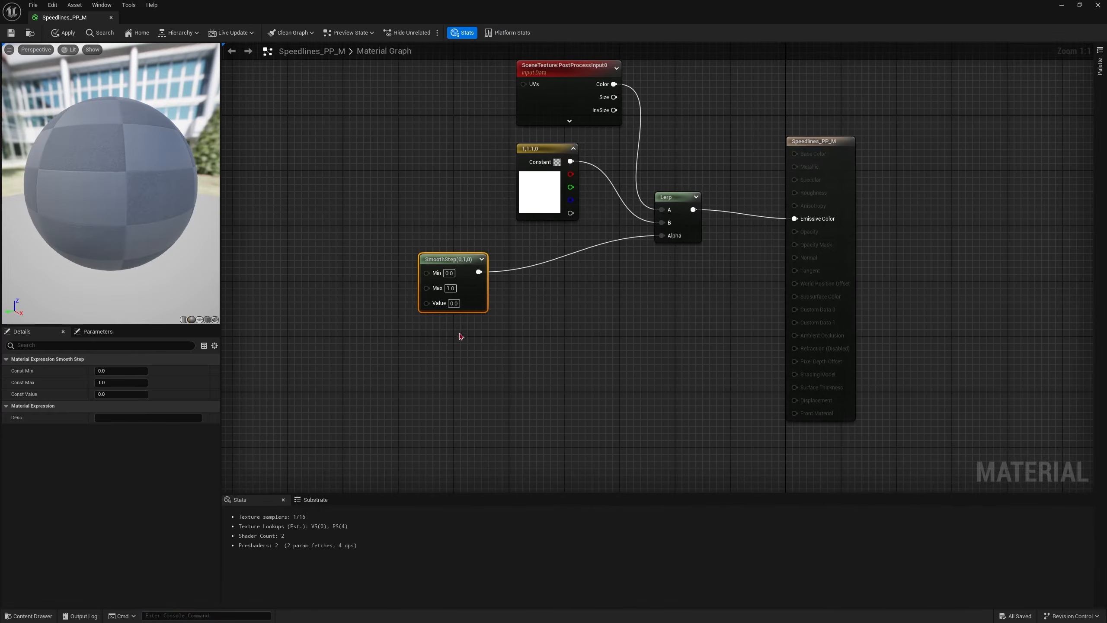
{"action": "right_click", "coordinate": [475, 330]}
{"action": "right_click_drag", "start_coordinate": [633, 280], "coordinate": [603, 292]}
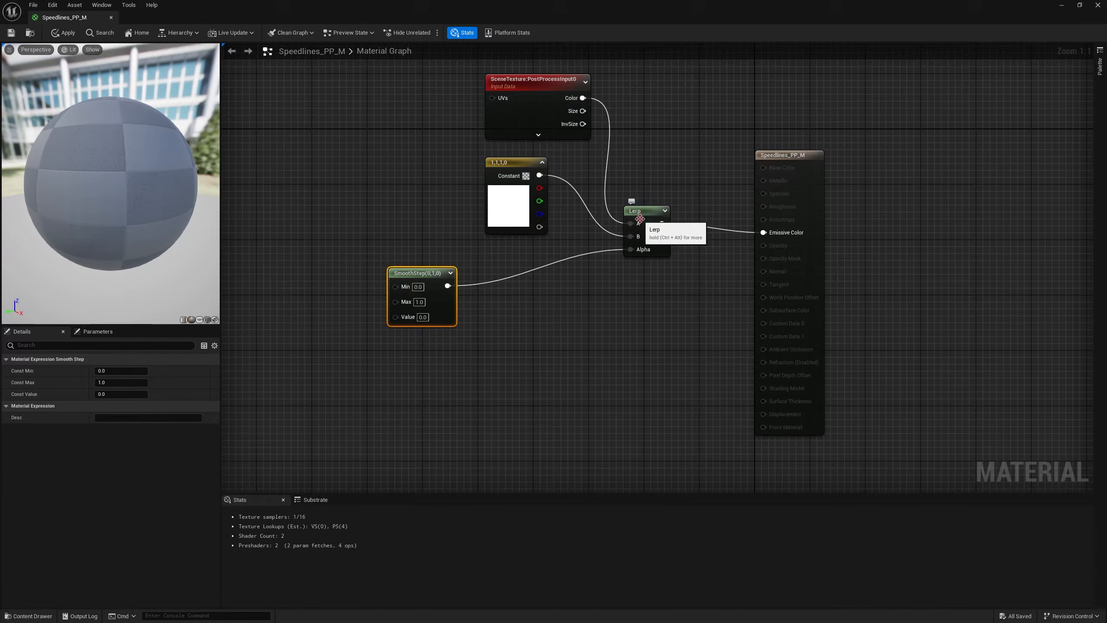
{"action": "right_click_drag", "start_coordinate": [523, 340], "coordinate": [607, 343]}
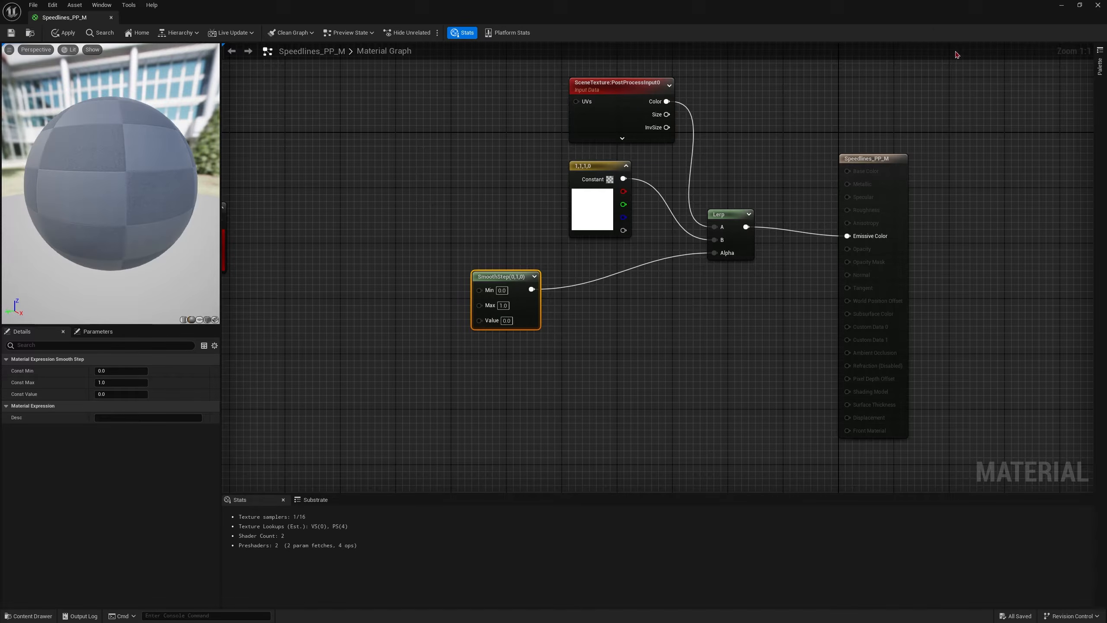
Switch to Chrome again and review the SmoothStep arguments and example graph before going back to Unreal Engine.
{"action": "key", "text": "super"}
{"action": "left_click", "coordinate": [755, 613]}
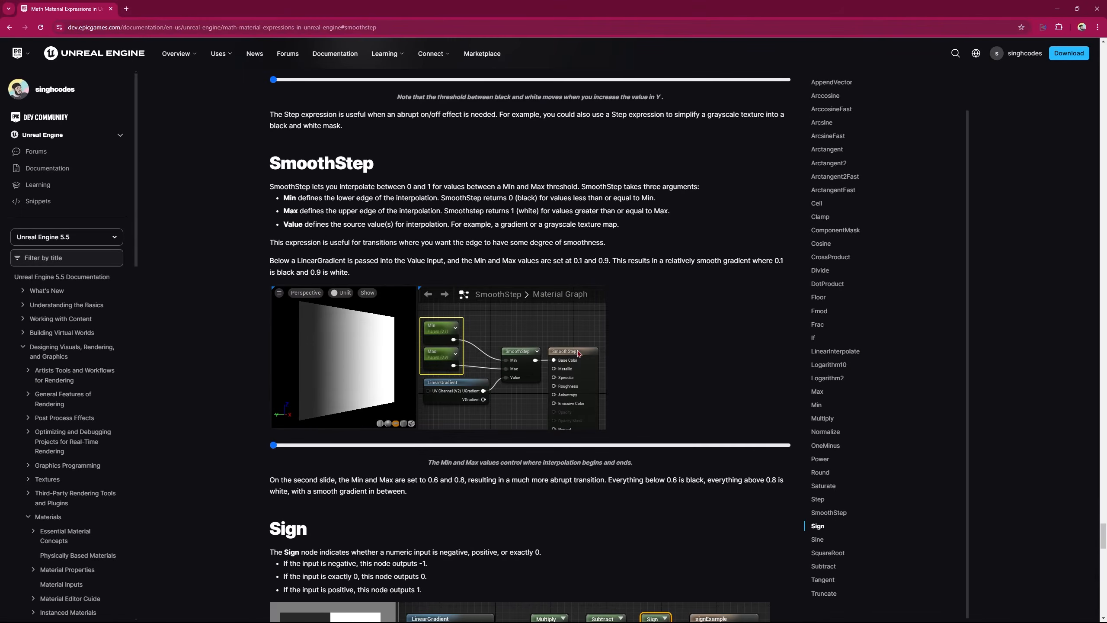
{"action": "right_click", "coordinate": [588, 356]}
{"action": "left_click", "coordinate": [300, 198]}
{"action": "left_click", "coordinate": [1058, 8]}
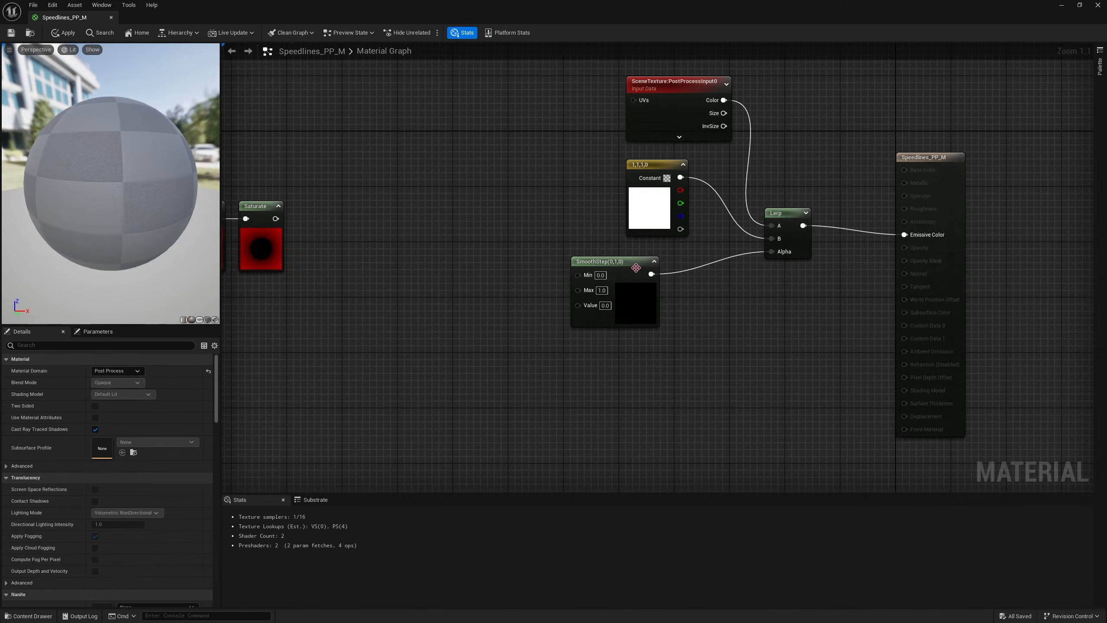
Place the SmoothStep node just after the Saturate node and connect Saturate's output to its Min input.
{"action": "left_click", "coordinate": [602, 269]}
{"action": "left_click_drag", "start_coordinate": [601, 269], "coordinate": [428, 227]}
{"action": "right_click_drag", "start_coordinate": [374, 220], "coordinate": [485, 219]}
{"action": "left_click_drag", "start_coordinate": [386, 217], "coordinate": [538, 213]}
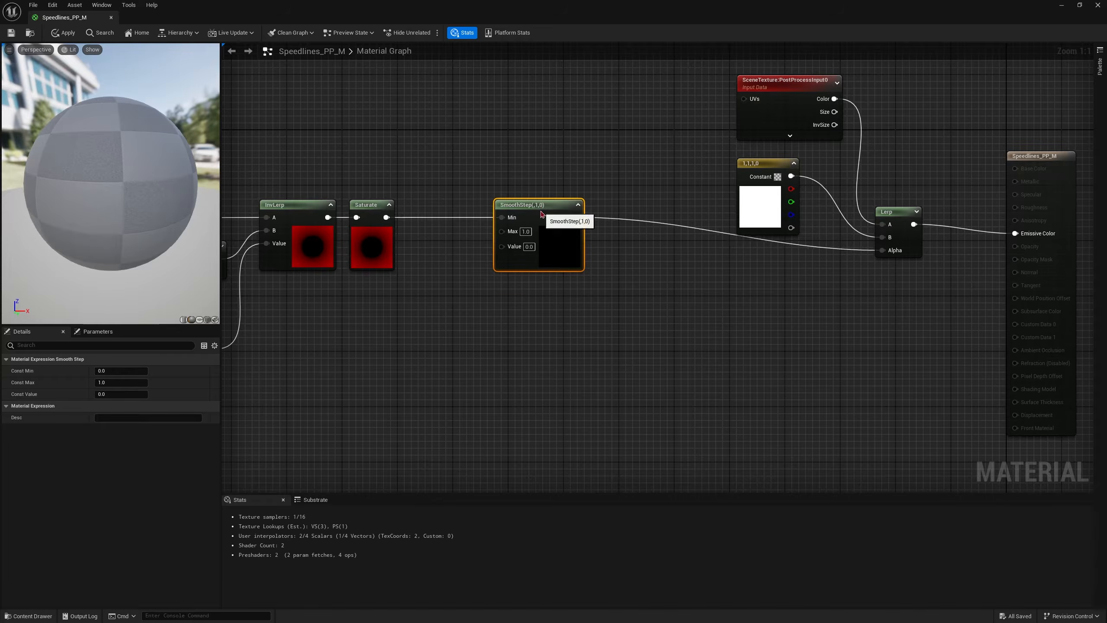
Try SmoothStep Value settings of 1, 0.5, 0.25, 0.2 and 0.1 and compare the node preview.
{"action": "left_click", "coordinate": [529, 246]}
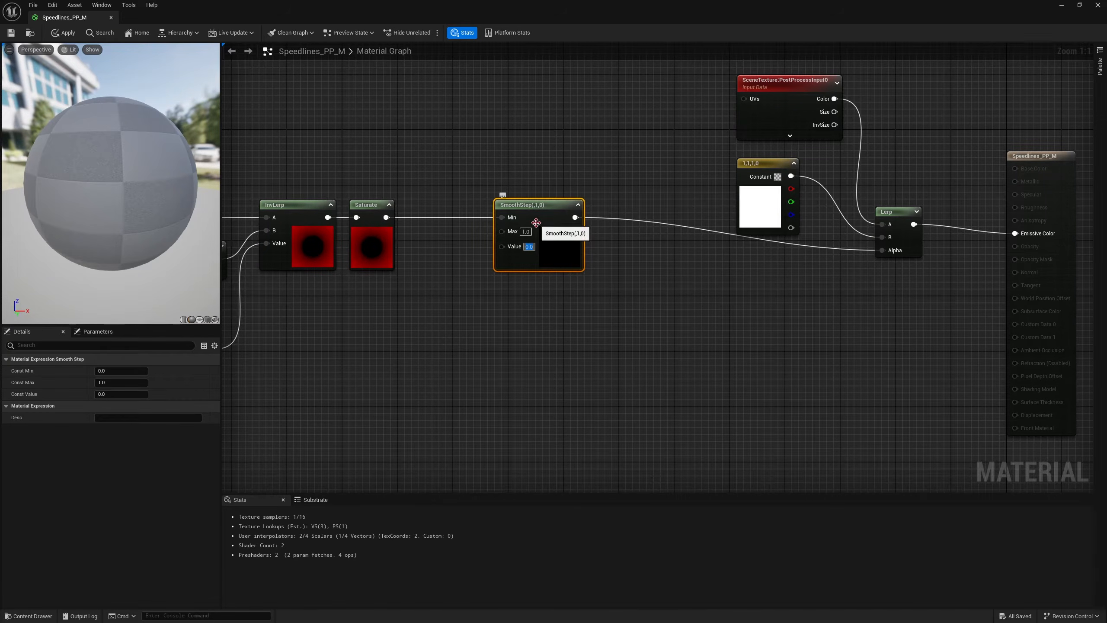
{"action": "type", "text": "1"}
{"action": "key", "text": "Return"}
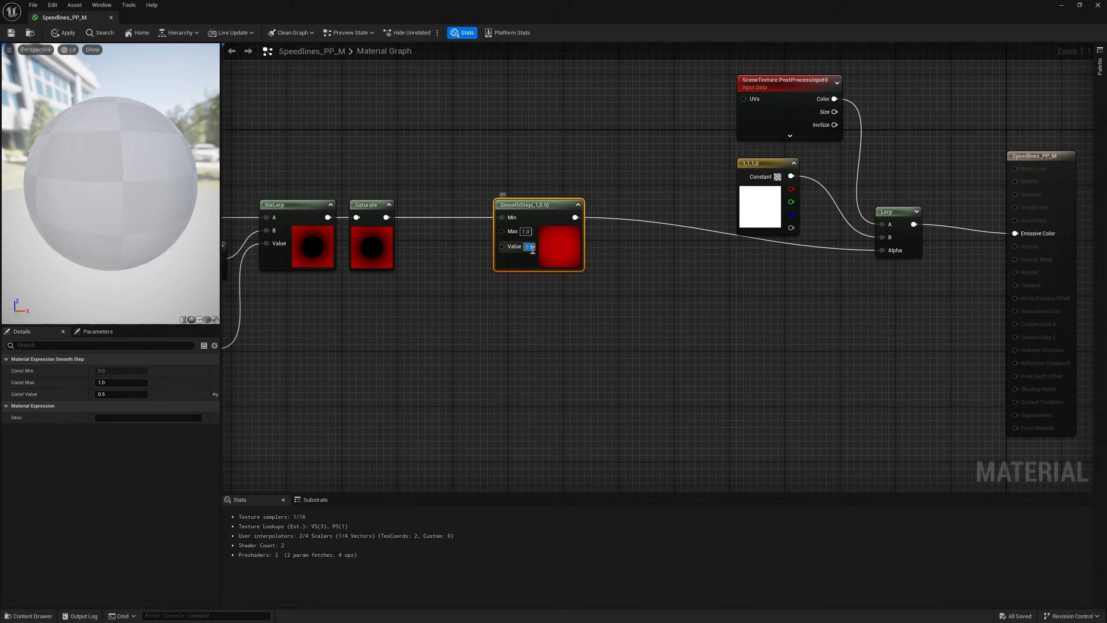
{"action": "type", "text": "0.25"}
{"action": "key", "text": "Return"}
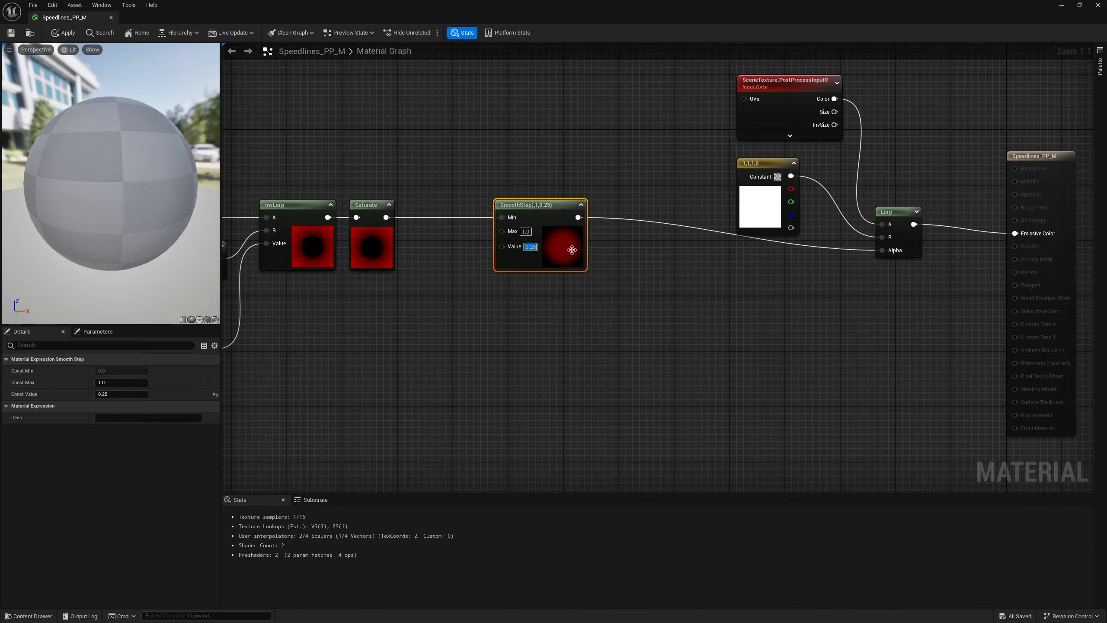
{"action": "type", "text": "0.2"}
{"action": "key", "text": "Return"}
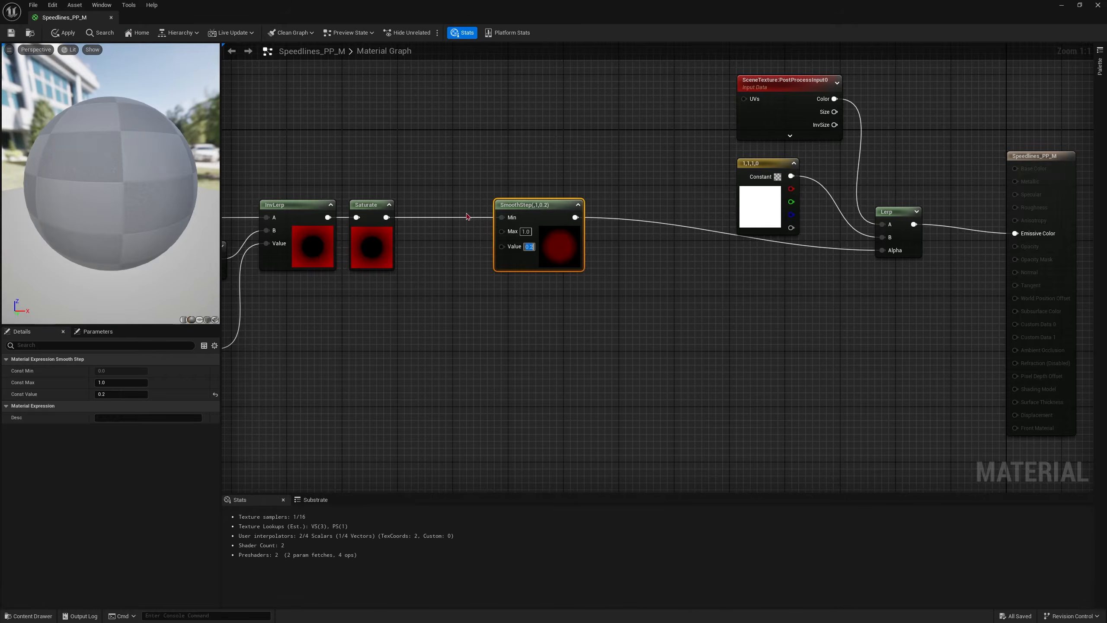
{"action": "type", "text": "0.1"}
{"action": "key", "text": "Return"}
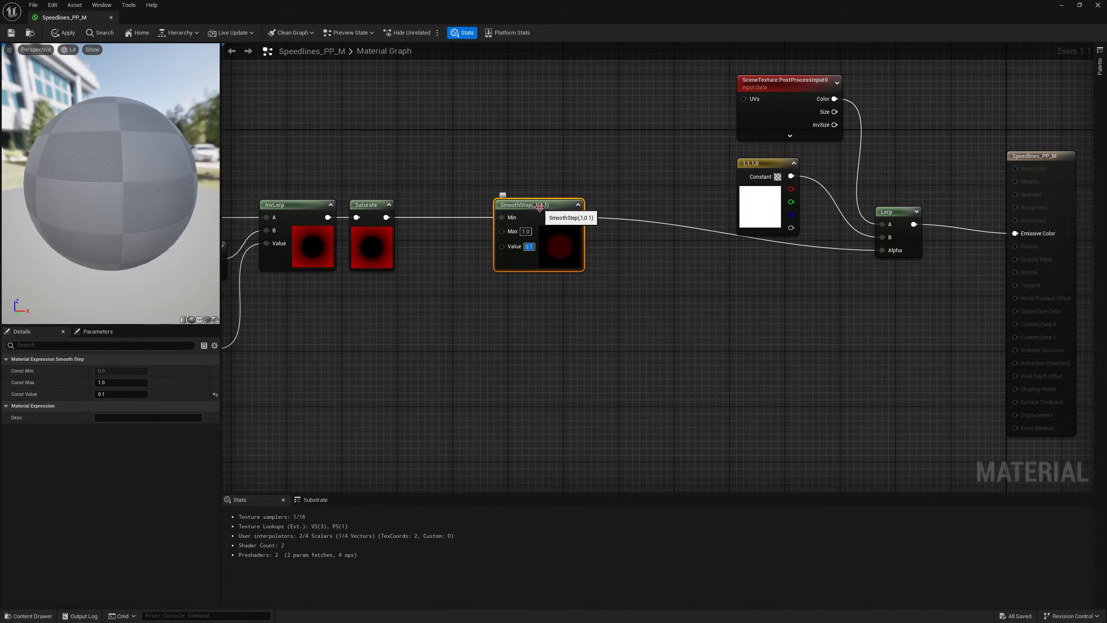
Insert a OneMinus node between the Saturate output and the SmoothStep's Min input, aligned with both nodes.
{"action": "left_click_drag", "start_coordinate": [531, 200], "coordinate": [587, 201]}
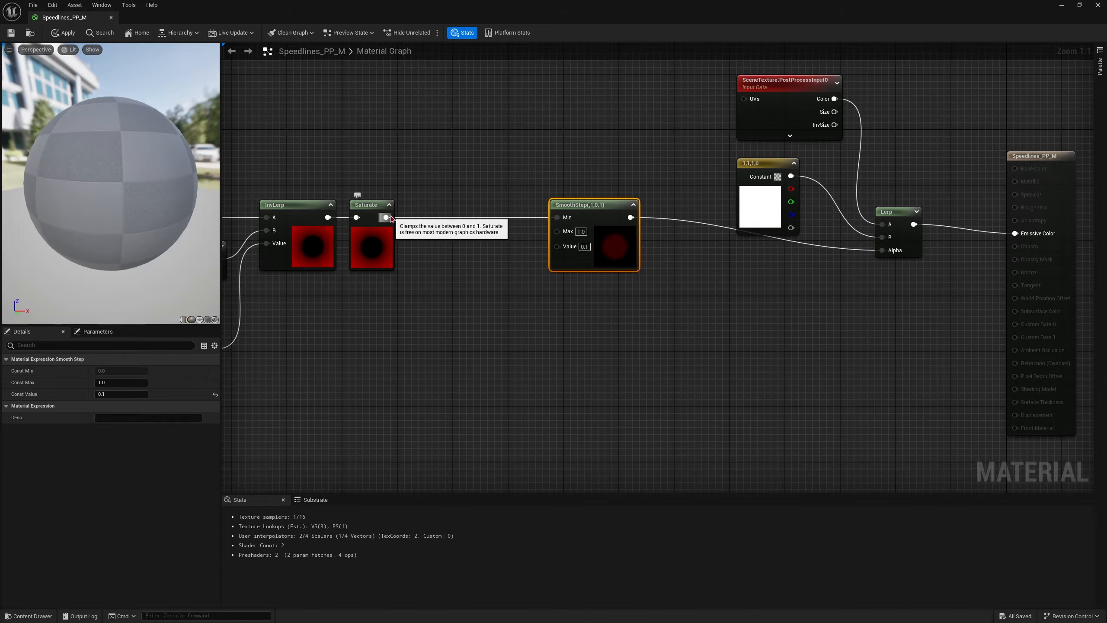
{"action": "left_click_drag", "start_coordinate": [393, 213], "coordinate": [433, 210]}
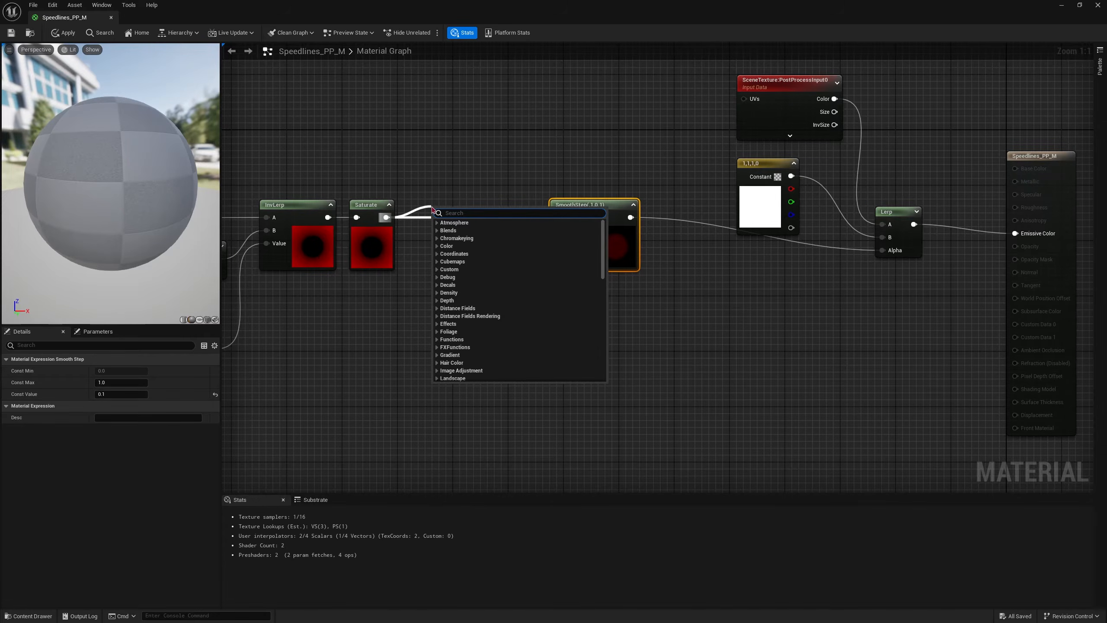
{"action": "type", "text": "1-"}
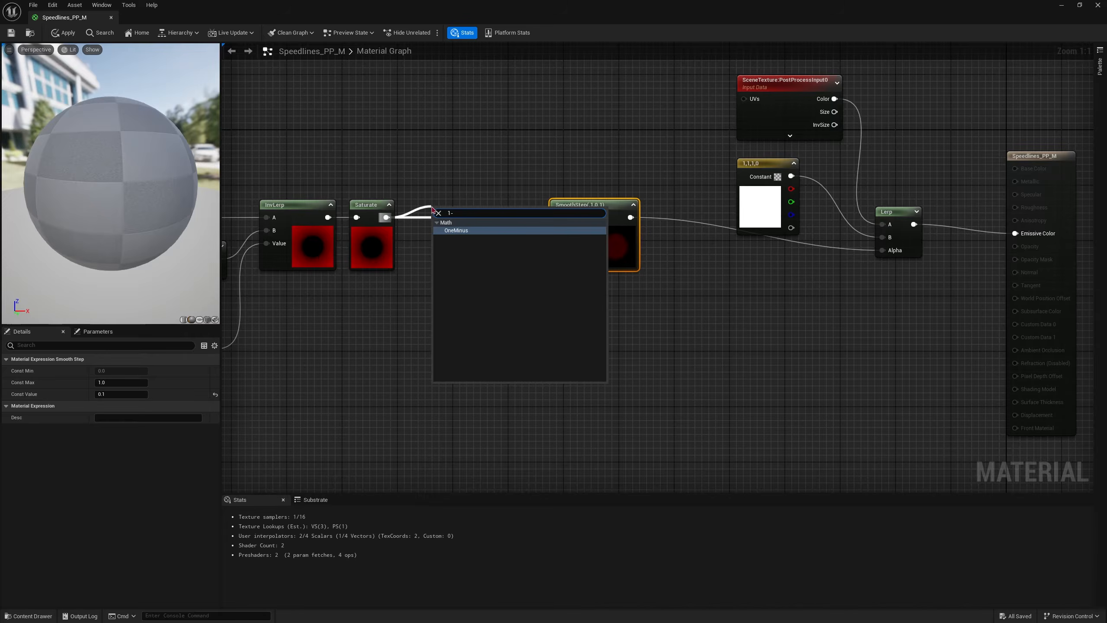
{"action": "key", "text": "Return"}
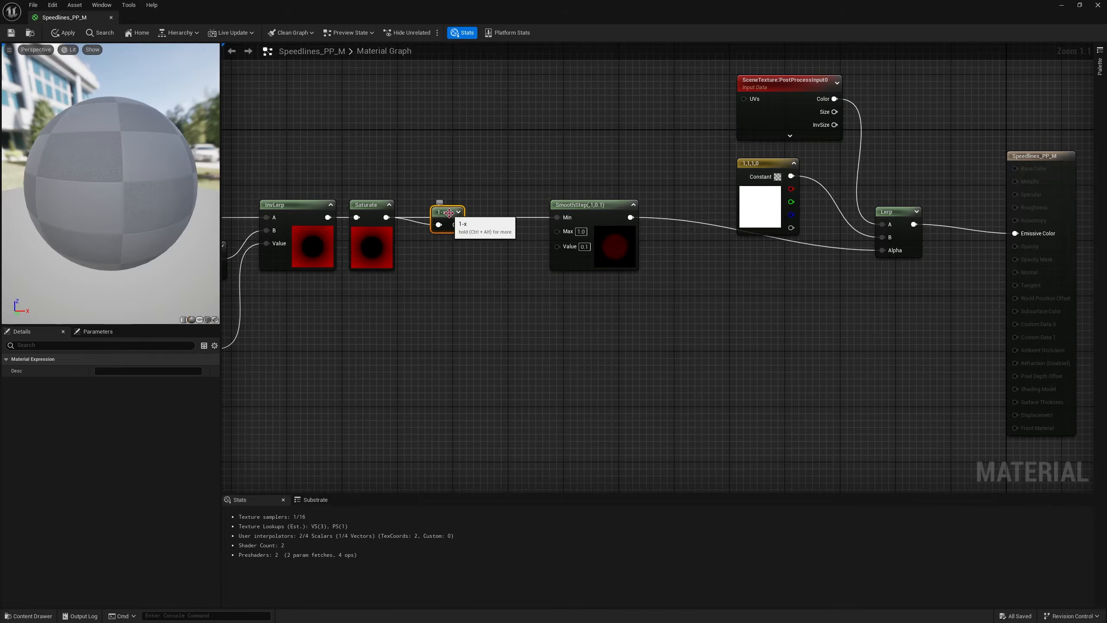
{"action": "left_click_drag", "start_coordinate": [449, 212], "coordinate": [443, 205]}
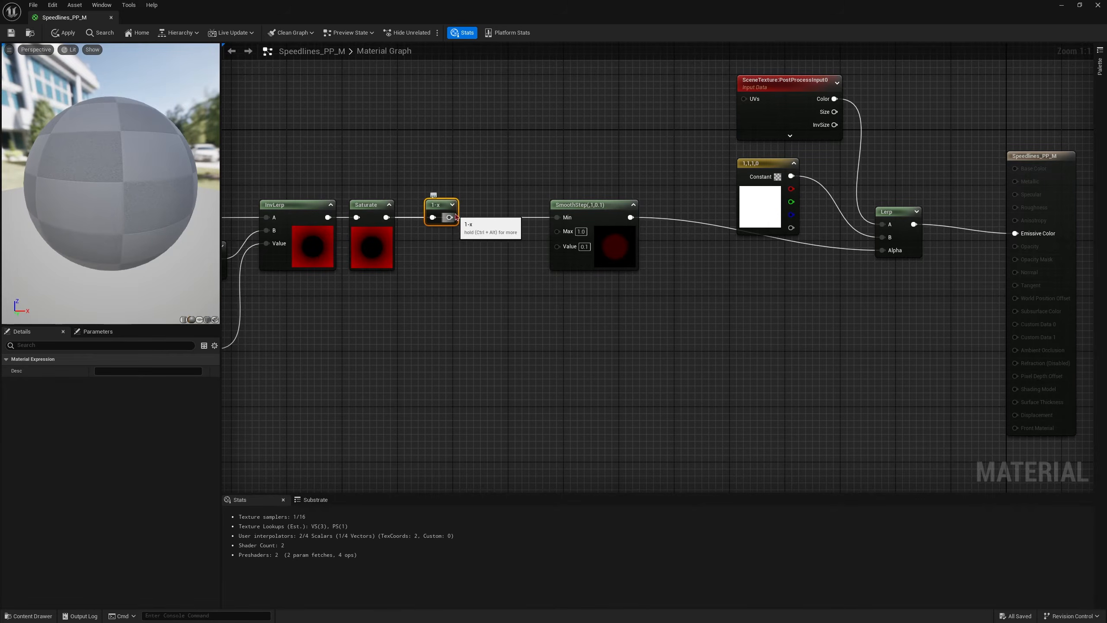
{"action": "left_click_drag", "start_coordinate": [378, 176], "coordinate": [412, 294]}
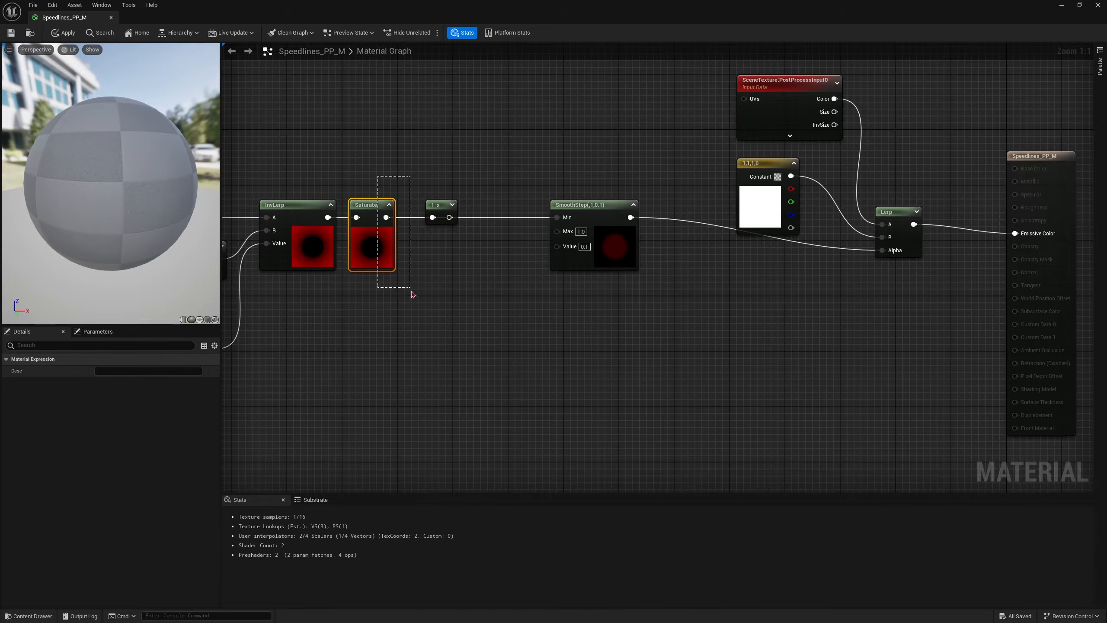
{"action": "left_click", "coordinate": [481, 288]}
{"action": "left_click_drag", "start_coordinate": [451, 218], "coordinate": [575, 204]}
Test the SmoothStep's Value at 0 and 1, set it to 0.8, and nudge the node closer to OneMinus.
{"action": "left_click", "coordinate": [568, 247]}
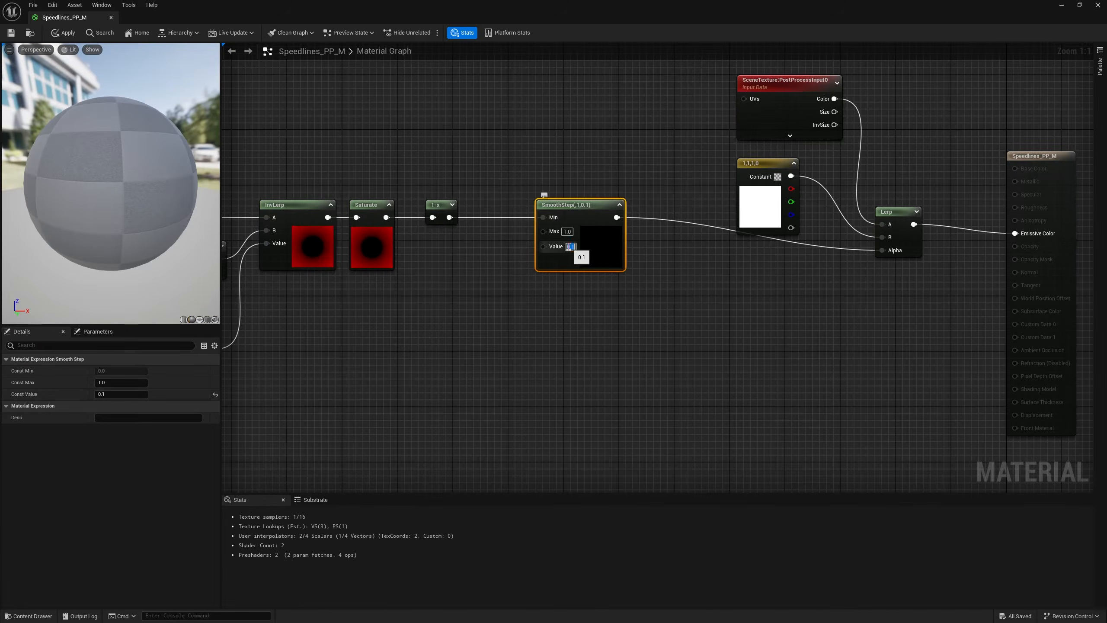
{"action": "type", "text": "0"}
{"action": "key", "text": "Return"}
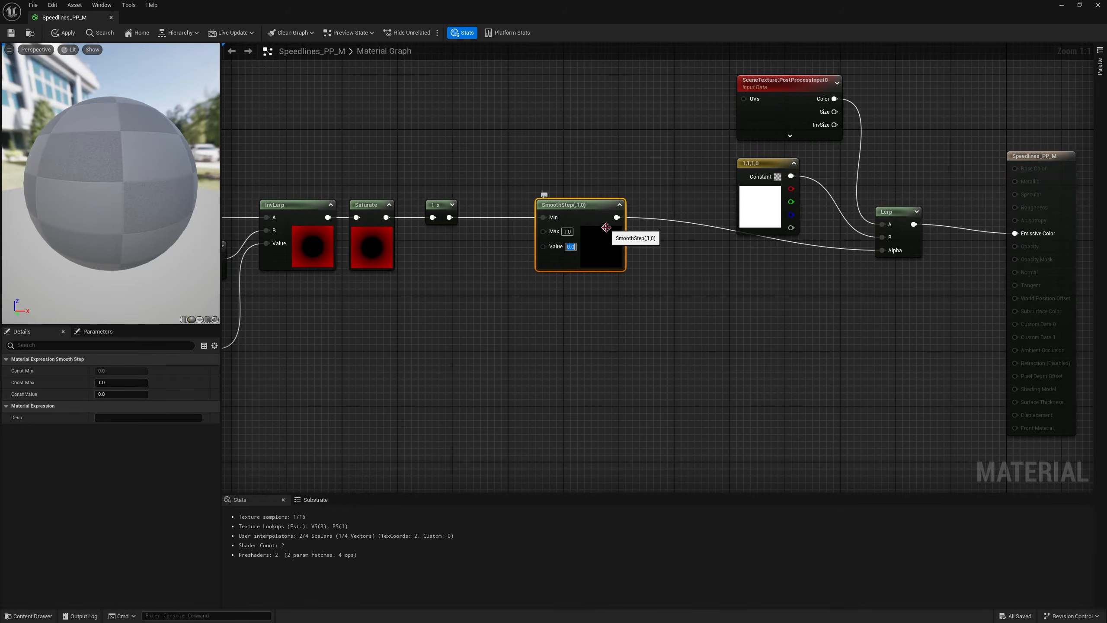
{"action": "type", "text": "1"}
{"action": "key", "text": "Return"}
{"action": "type", "text": "0."}
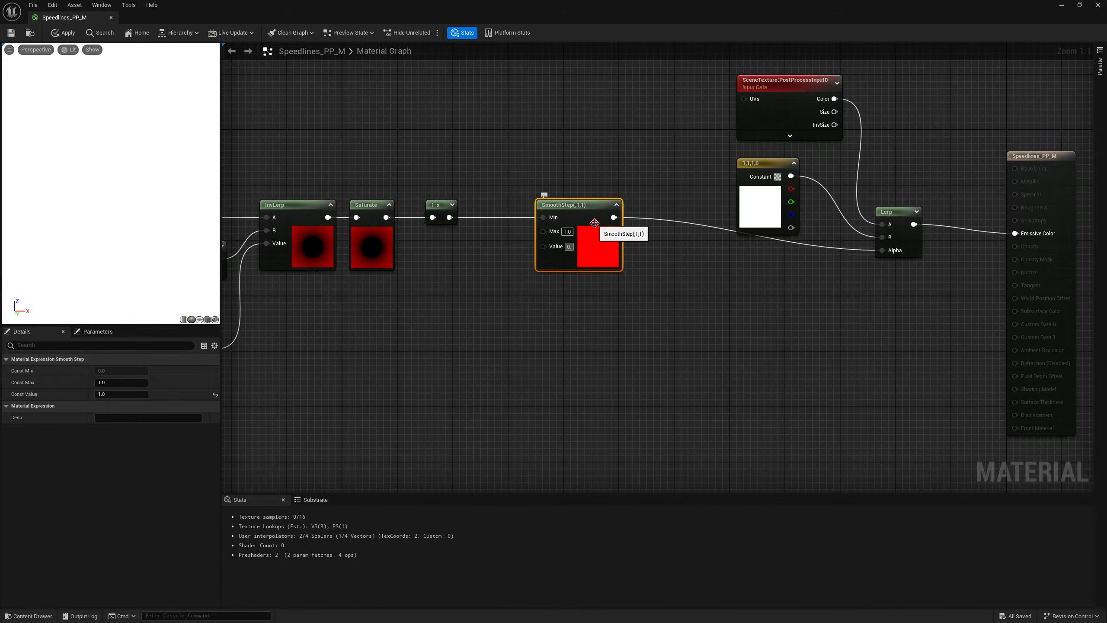
{"action": "type", "text": "8"}
{"action": "key", "text": "Return"}
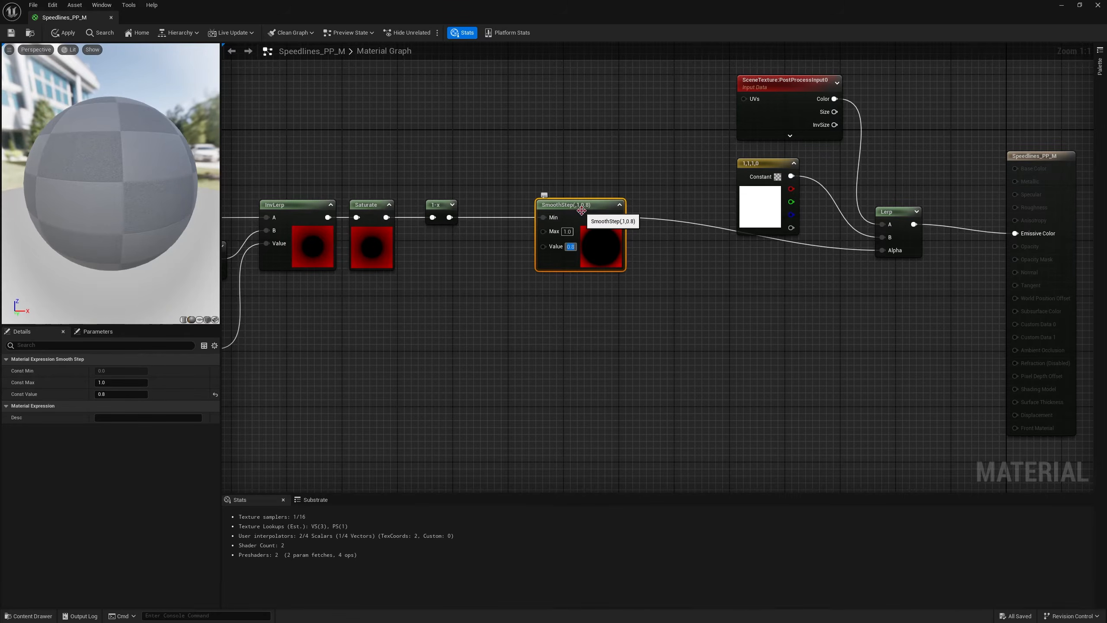
{"action": "left_click_drag", "start_coordinate": [583, 205], "coordinate": [575, 205]}
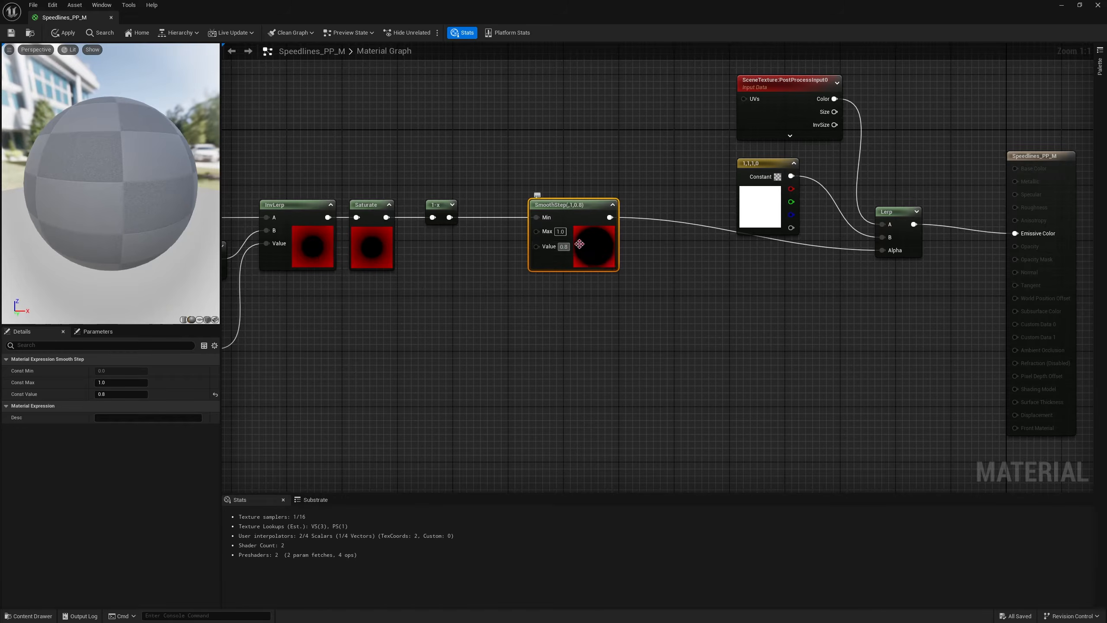
Try SmoothStep Value settings of 0.7, 0.6 and 0.5, and return the Value to 0.8.
{"action": "key", "text": "BackSpace"}
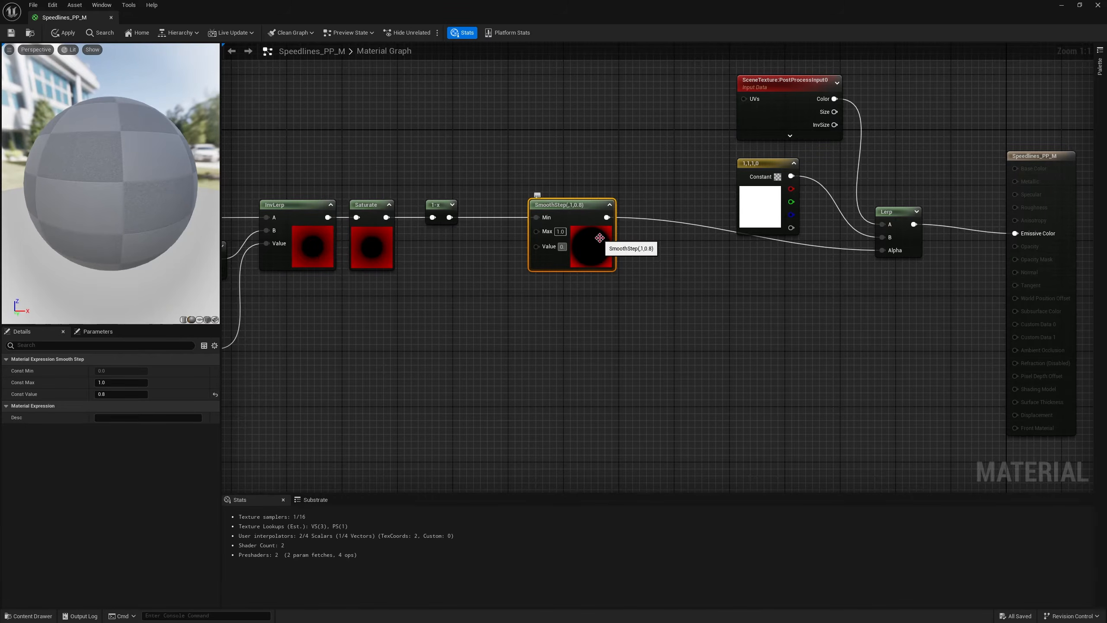
{"action": "type", "text": "7"}
{"action": "key", "text": "Return"}
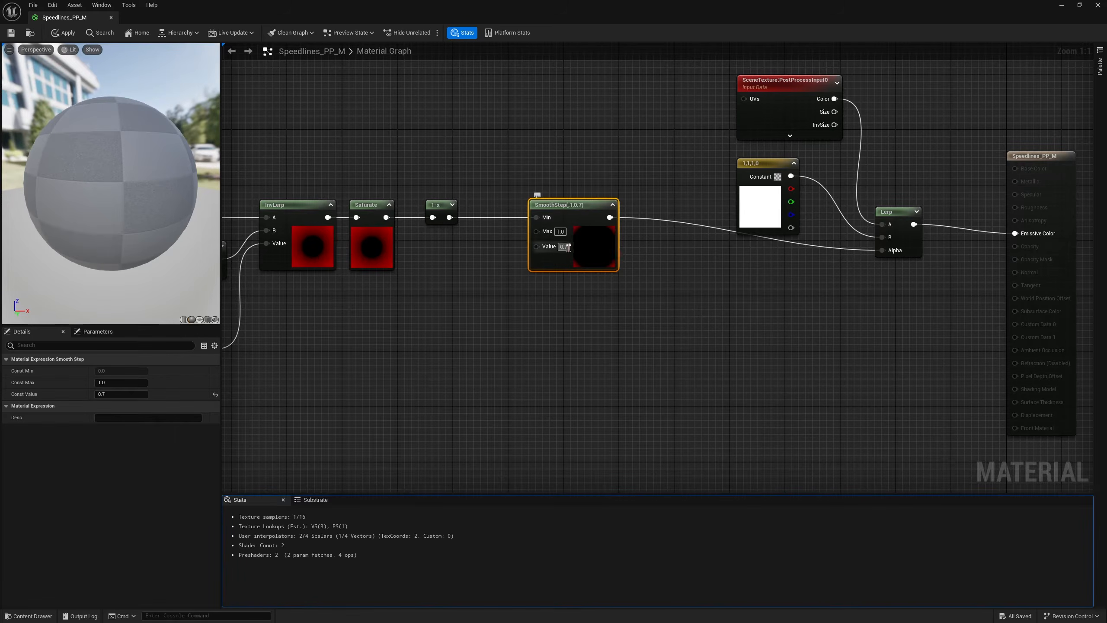
{"action": "left_click", "coordinate": [569, 248]}
{"action": "type", "text": "0.6"}
{"action": "key", "text": "Return"}
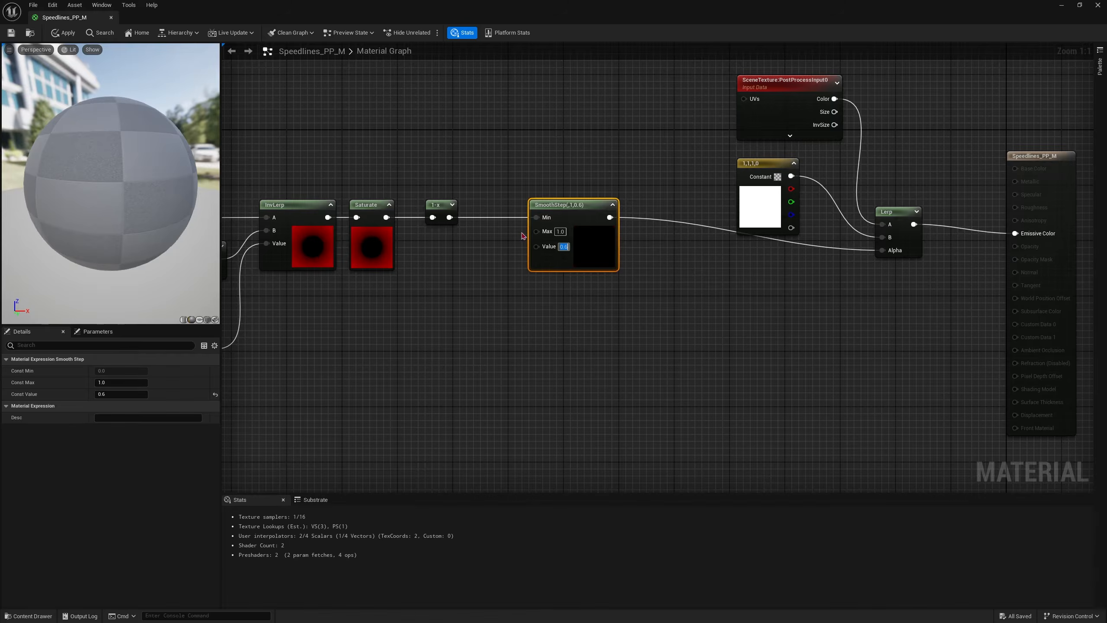
{"action": "type", "text": "5"}
{"action": "key", "text": "Return"}
{"action": "type", "text": "0.8"}
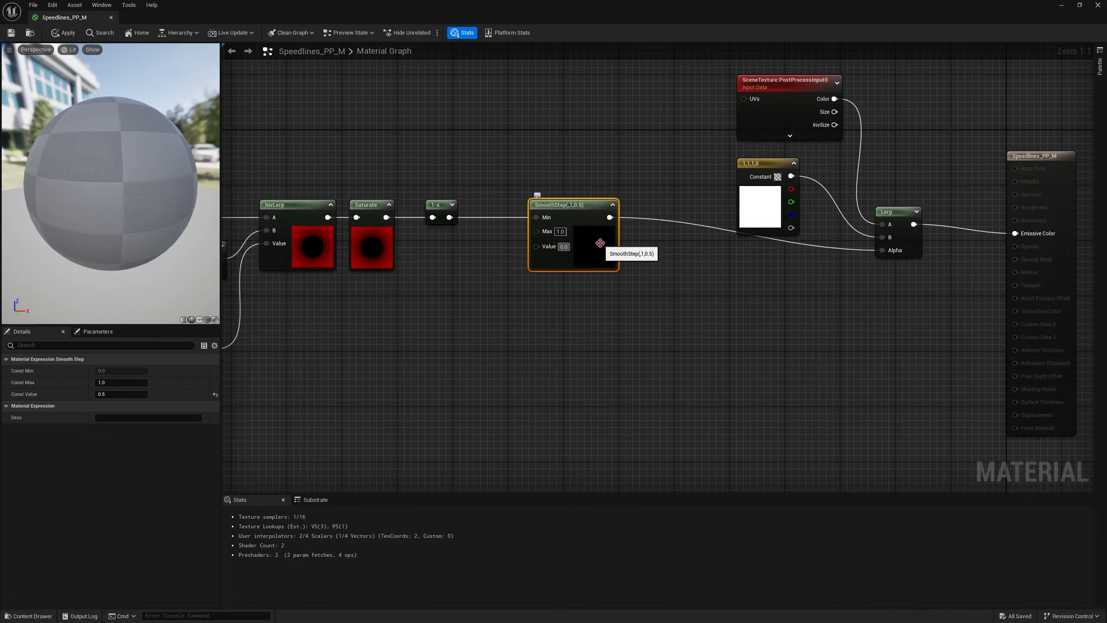
{"action": "key", "text": "Return"}
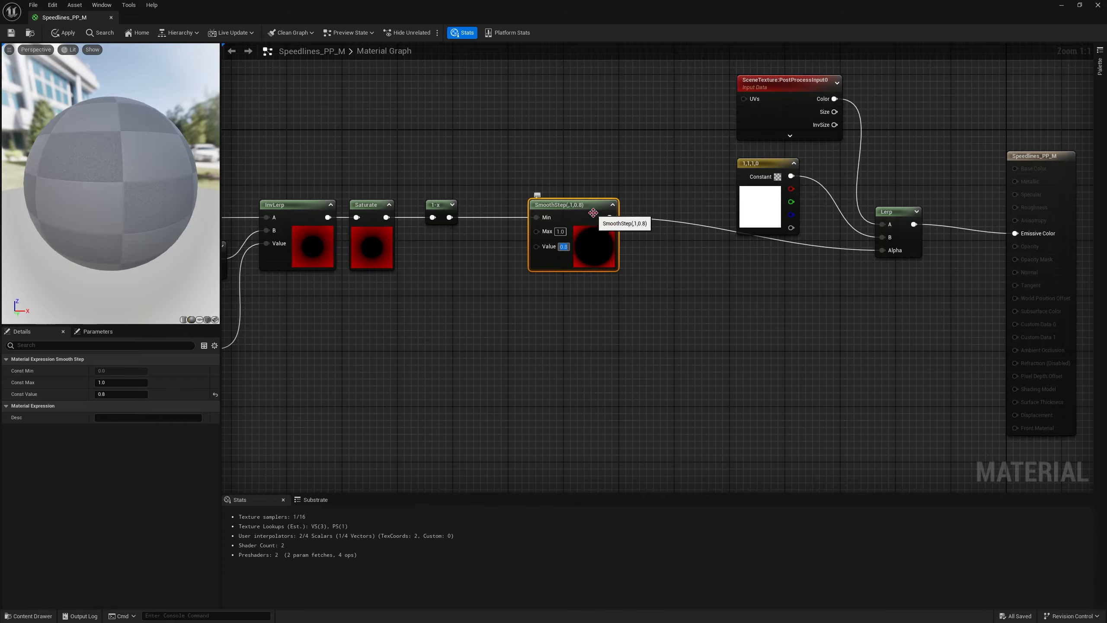
Shift the SmoothStep node slightly down and expand the preview of the OneMinus node.
{"action": "left_click_drag", "start_coordinate": [584, 218], "coordinate": [584, 224]}
{"action": "mouse_move", "coordinate": [386, 218]}
{"action": "left_mouse_down"}
{"action": "mouse_move", "coordinate": [537, 252]}
{"action": "mouse_move", "coordinate": [484, 262]}
{"action": "mouse_move", "coordinate": [428, 255]}
{"action": "mouse_move", "coordinate": [403, 227]}
{"action": "left_mouse_up"}
{"action": "left_click", "coordinate": [443, 191]}
{"action": "right_click_drag", "start_coordinate": [444, 191], "coordinate": [411, 190]}
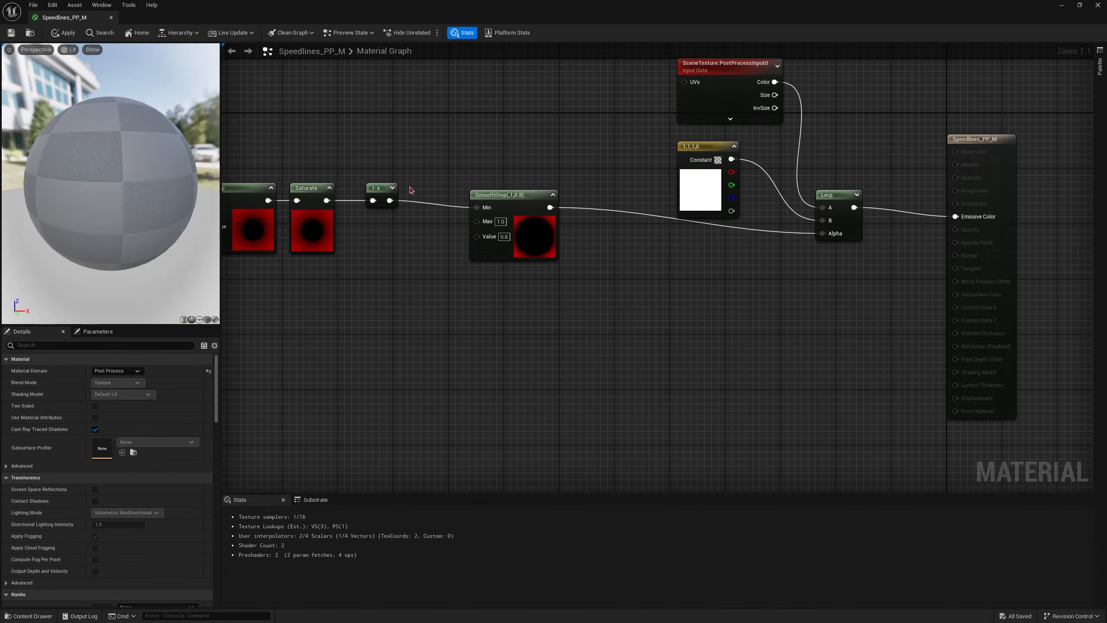
{"action": "left_click", "coordinate": [392, 189]}
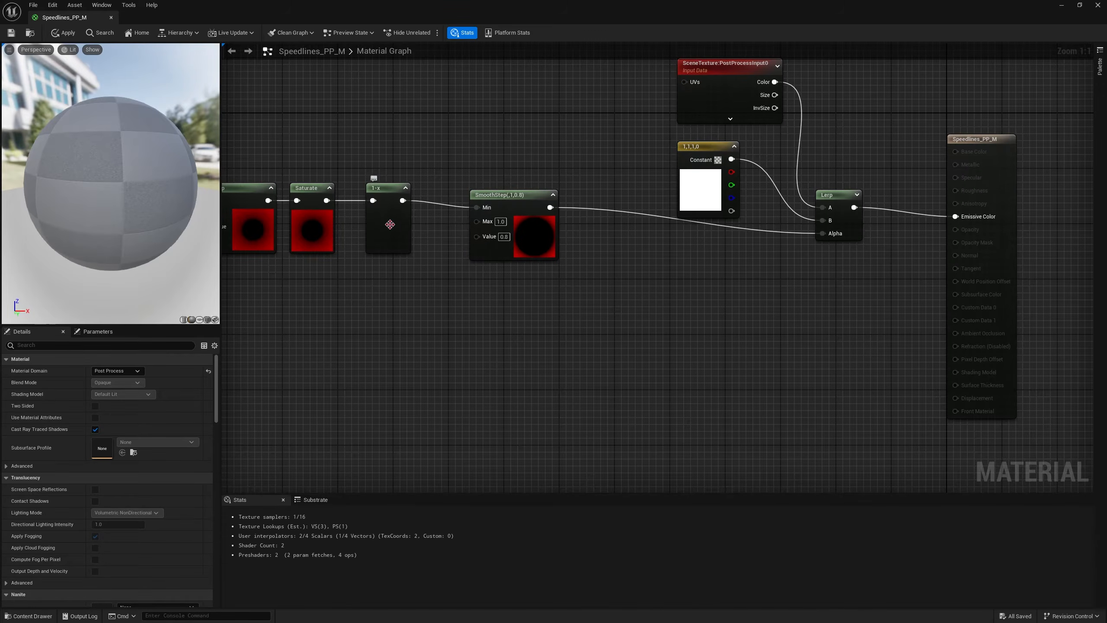
Collapse the OneMinus preview and wire a new Add node from OneMinus into the SmoothStep's Max input, shifting the SmoothStep to make room.
{"action": "left_click", "coordinate": [405, 188]}
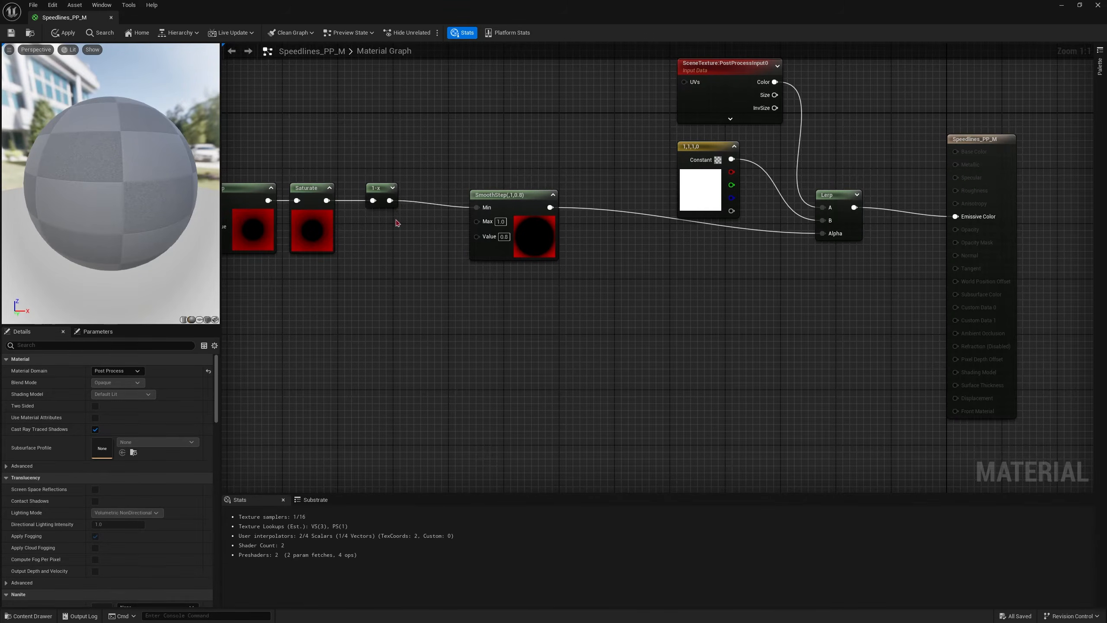
{"action": "left_click_drag", "start_coordinate": [390, 200], "coordinate": [409, 238]}
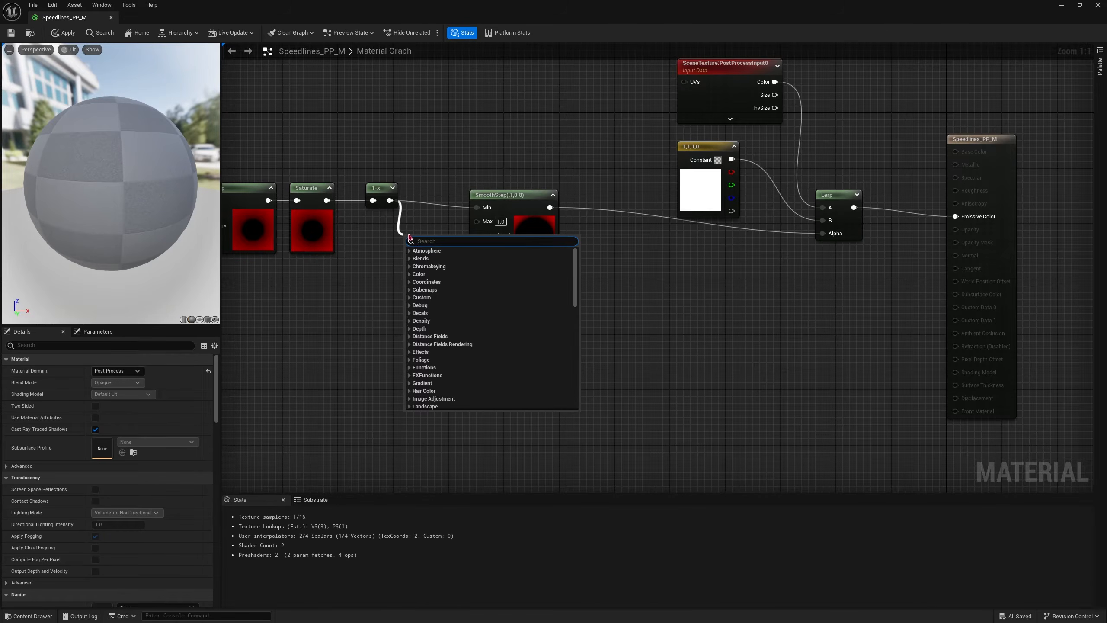
{"action": "type", "text": "add"}
{"action": "key", "text": "Return"}
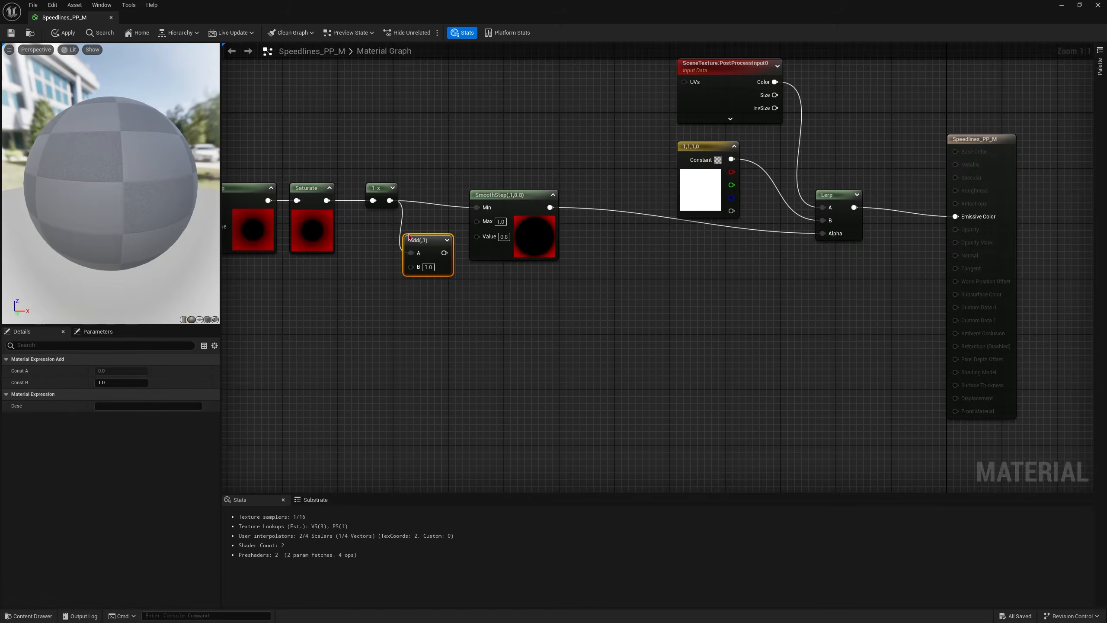
{"action": "left_click_drag", "start_coordinate": [409, 237], "coordinate": [406, 219]}
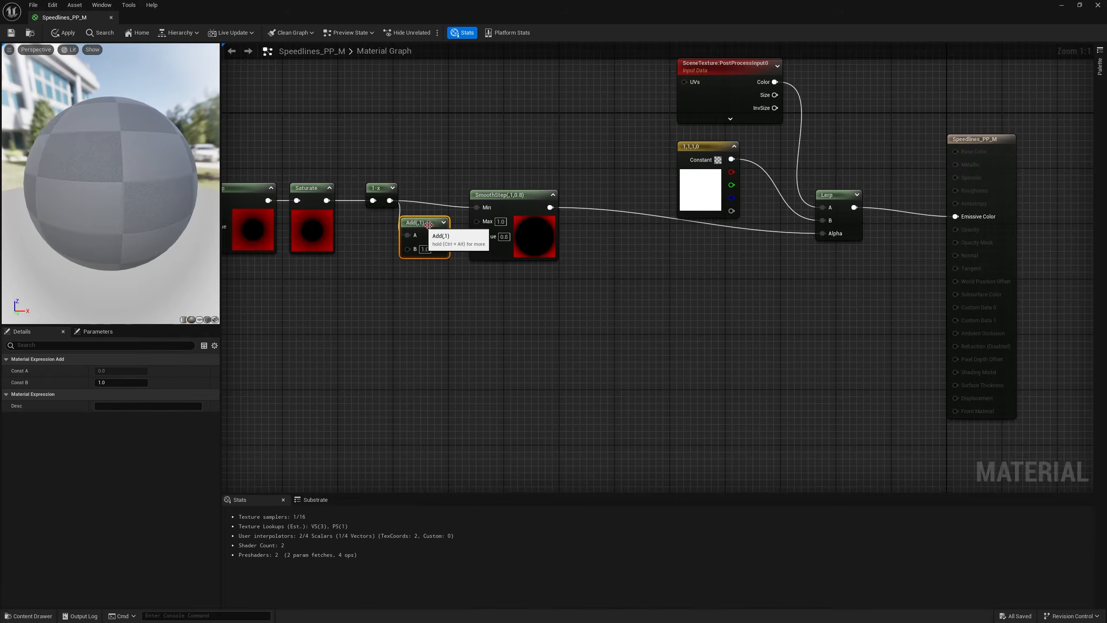
{"action": "left_click_drag", "start_coordinate": [511, 198], "coordinate": [519, 191]}
{"action": "left_click_drag", "start_coordinate": [441, 235], "coordinate": [533, 202]}
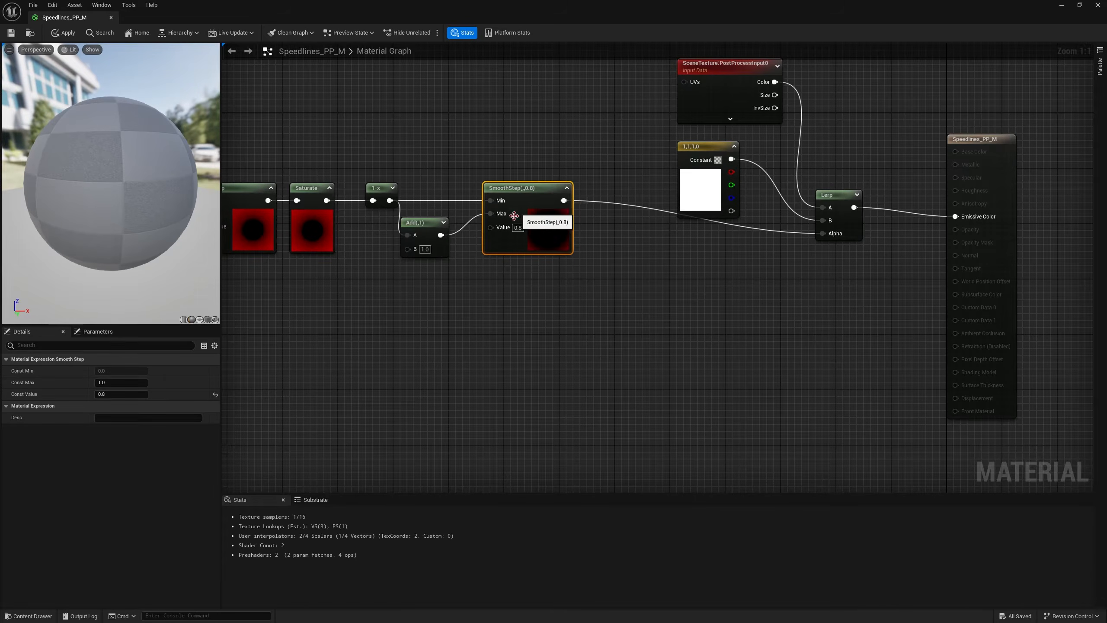
Set the Add node's B to 0.5 and the SmoothStep's Value to 1, and inspect the mask from another angle.
{"action": "left_click", "coordinate": [425, 249]}
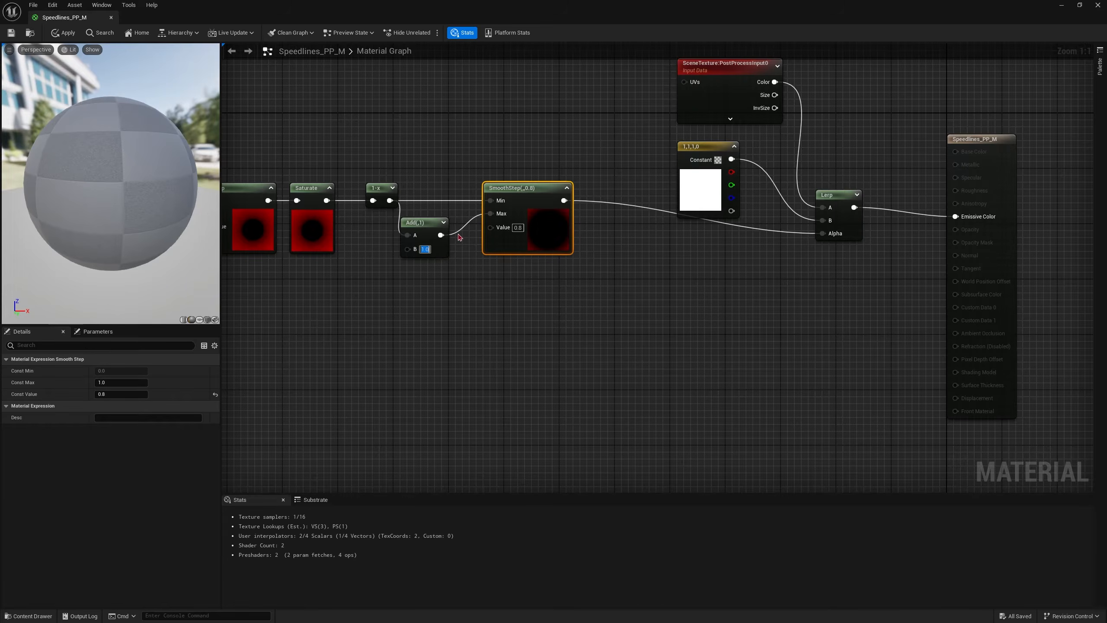
{"action": "type", "text": "0.5"}
{"action": "key", "text": "Return"}
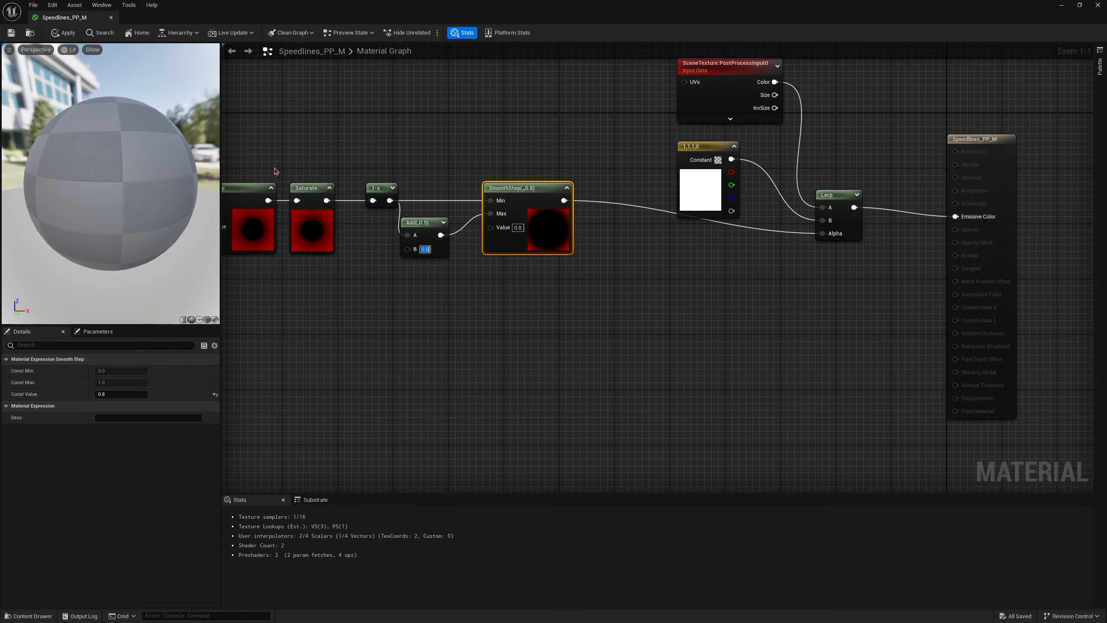
{"action": "left_click", "coordinate": [518, 227]}
{"action": "type", "text": "1"}
{"action": "key", "text": "Return"}
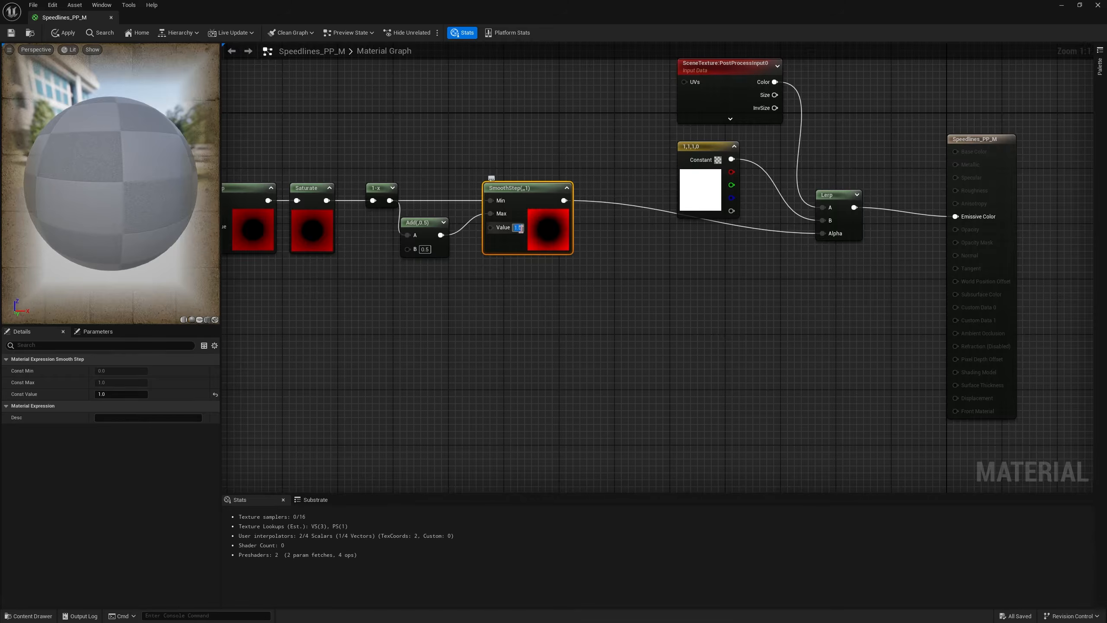
{"action": "left_click_drag", "start_coordinate": [111, 183], "coordinate": [153, 126]}
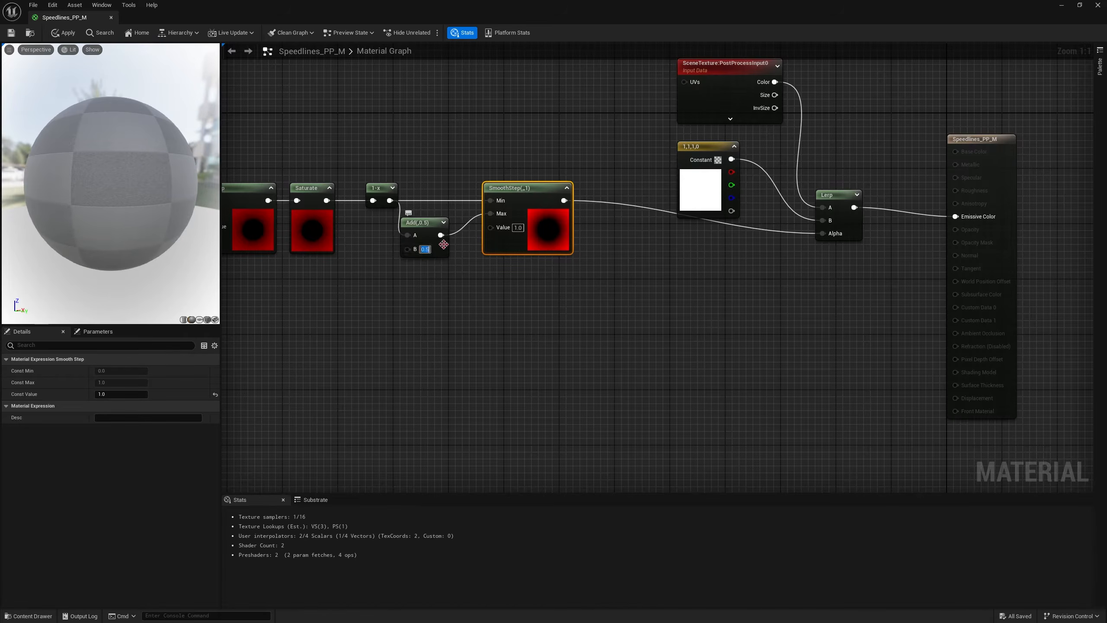
Test the Add node's B value at 0.
{"action": "left_click", "coordinate": [426, 249]}
{"action": "type", "text": "0"}
{"action": "key", "text": "Return"}
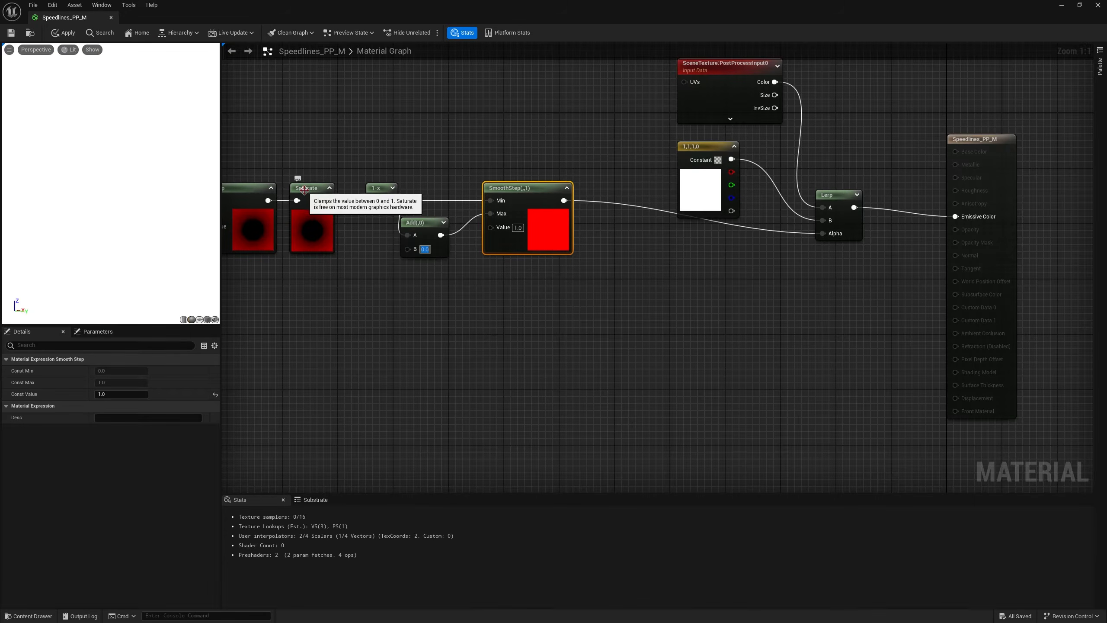
Try tinting the white constant feeding the Lerp's B input light red, and cancel the colour change.
{"action": "left_click", "coordinate": [702, 191]}
{"action": "left_click_drag", "start_coordinate": [703, 190], "coordinate": [716, 183]}
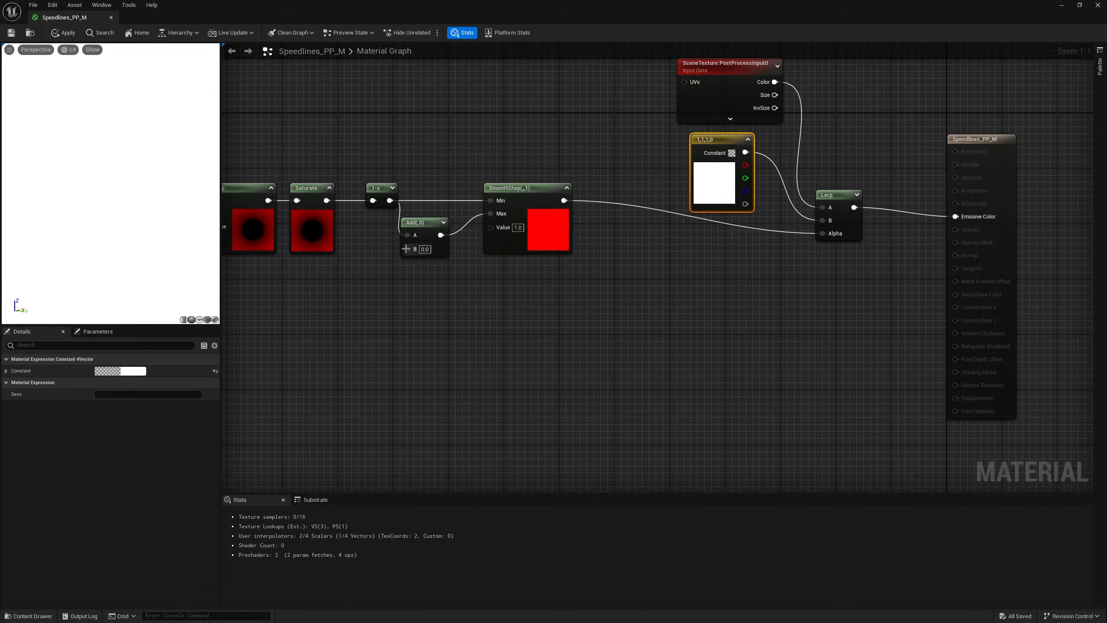
{"action": "double_click", "coordinate": [713, 181]}
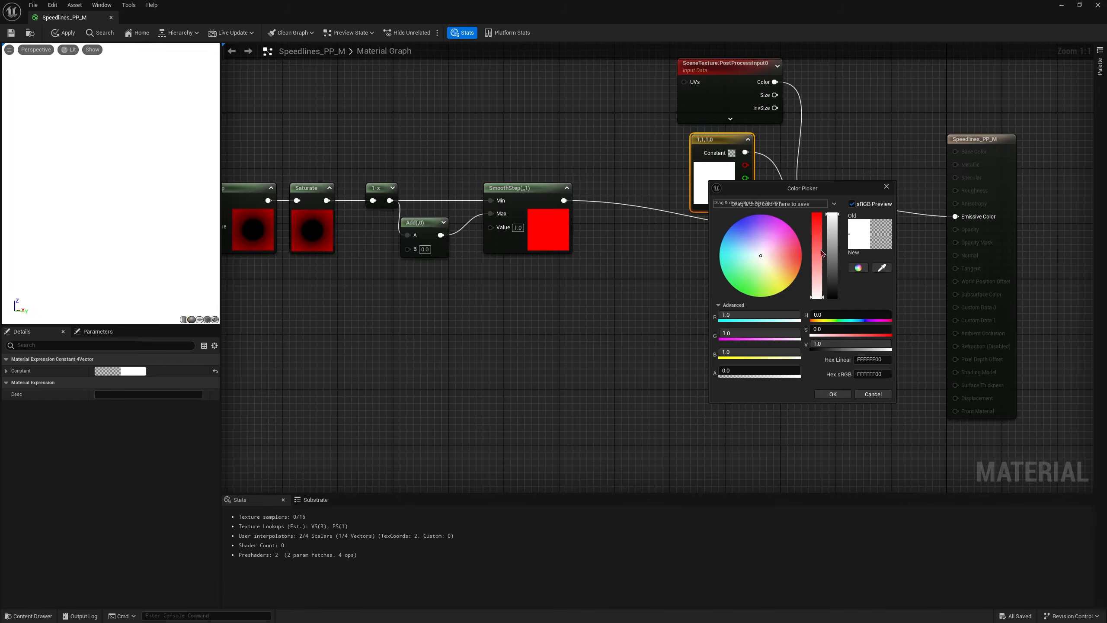
{"action": "left_click_drag", "start_coordinate": [822, 254], "coordinate": [818, 228]}
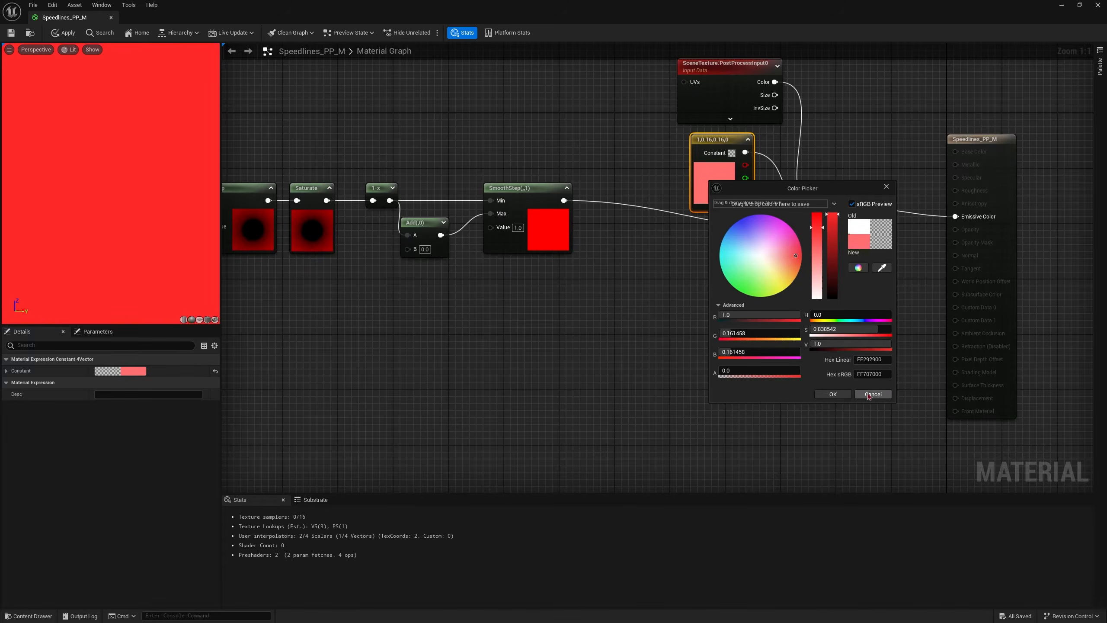
{"action": "left_click", "coordinate": [872, 395]}
Test the Add node's B at 0.2 and 0.5, inspecting the mask on the preview sphere from several angles.
{"action": "right_click_drag", "start_coordinate": [602, 318], "coordinate": [667, 333]}
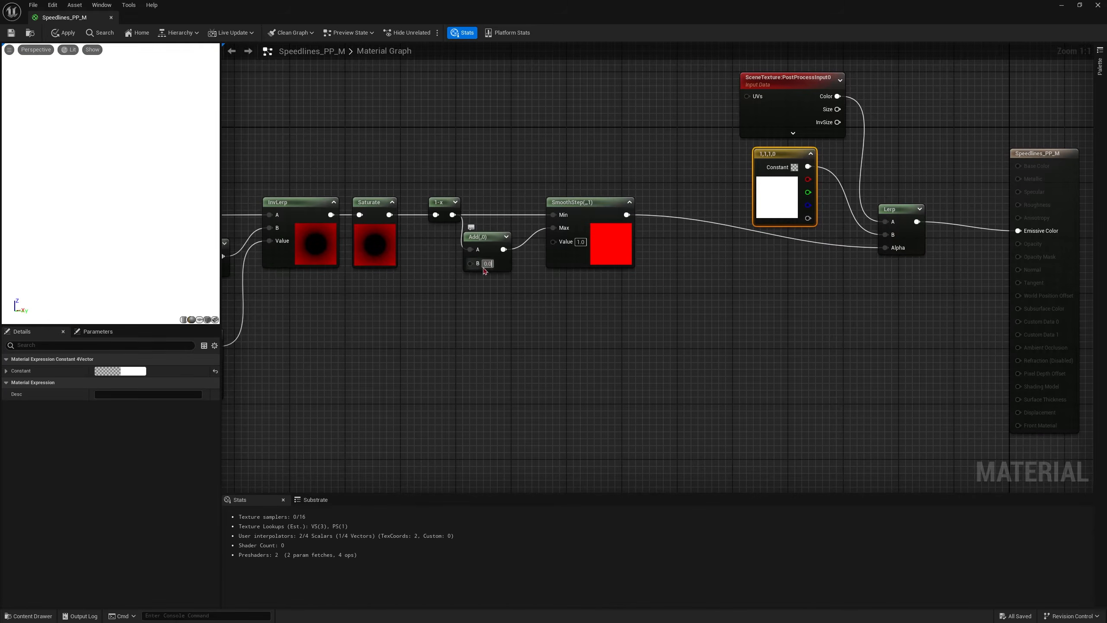
{"action": "left_click", "coordinate": [487, 264]}
{"action": "type", "text": "0.2"}
{"action": "key", "text": "Return"}
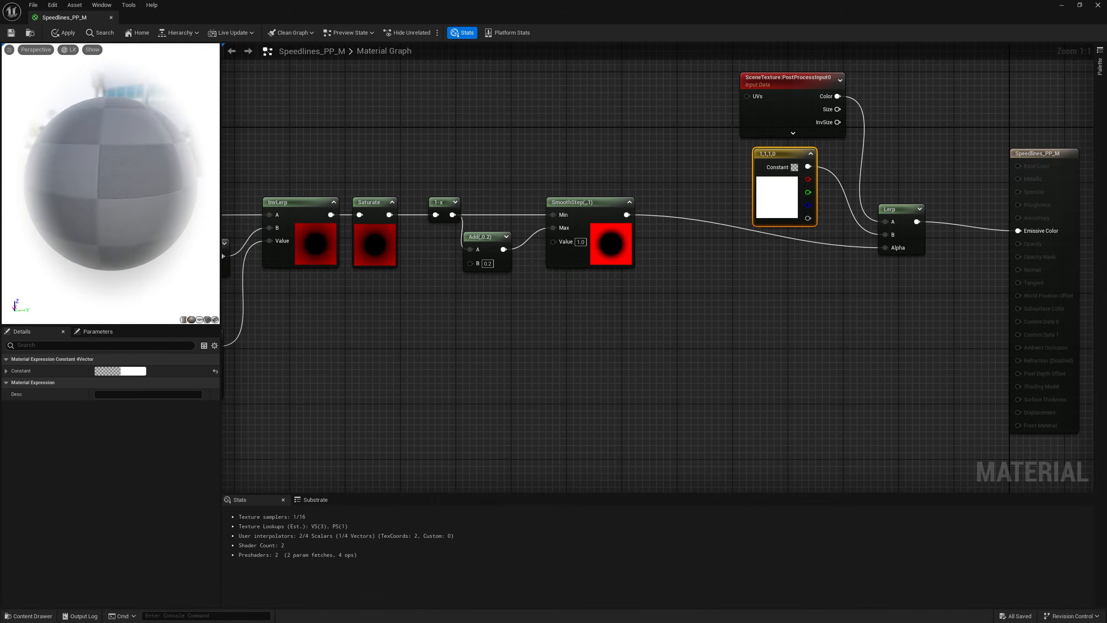
{"action": "left_click", "coordinate": [488, 264]}
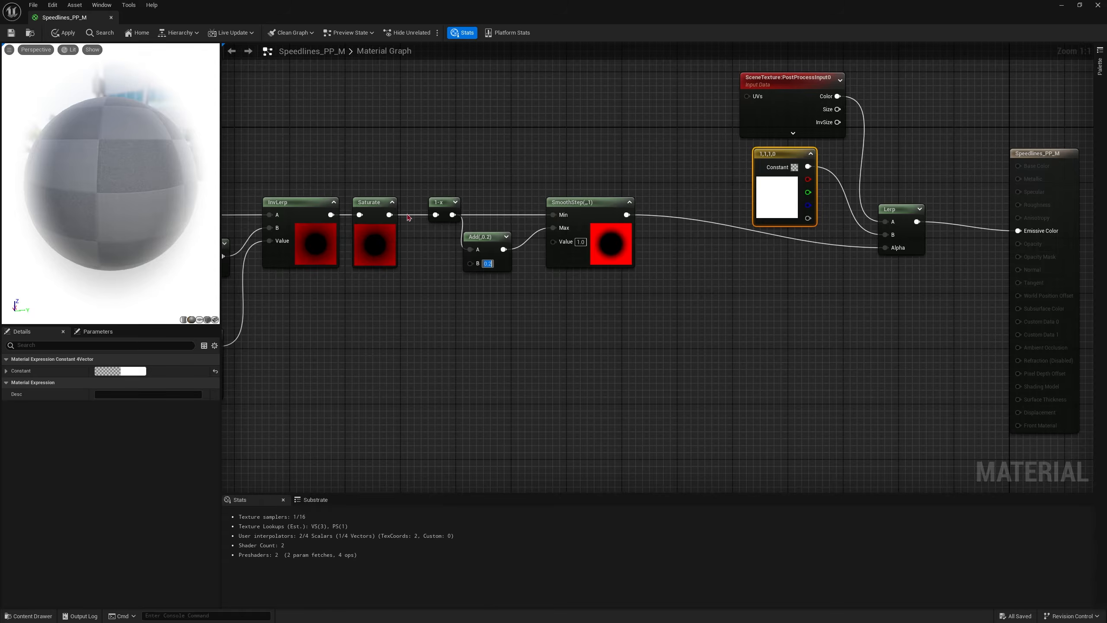
{"action": "type", "text": "0.5"}
{"action": "key", "text": "Return"}
{"action": "left_click_drag", "start_coordinate": [79, 133], "coordinate": [105, 147]}
{"action": "right_click_drag", "start_coordinate": [418, 166], "coordinate": [461, 167]}
{"action": "left_click_drag", "start_coordinate": [91, 155], "coordinate": [97, 157]}
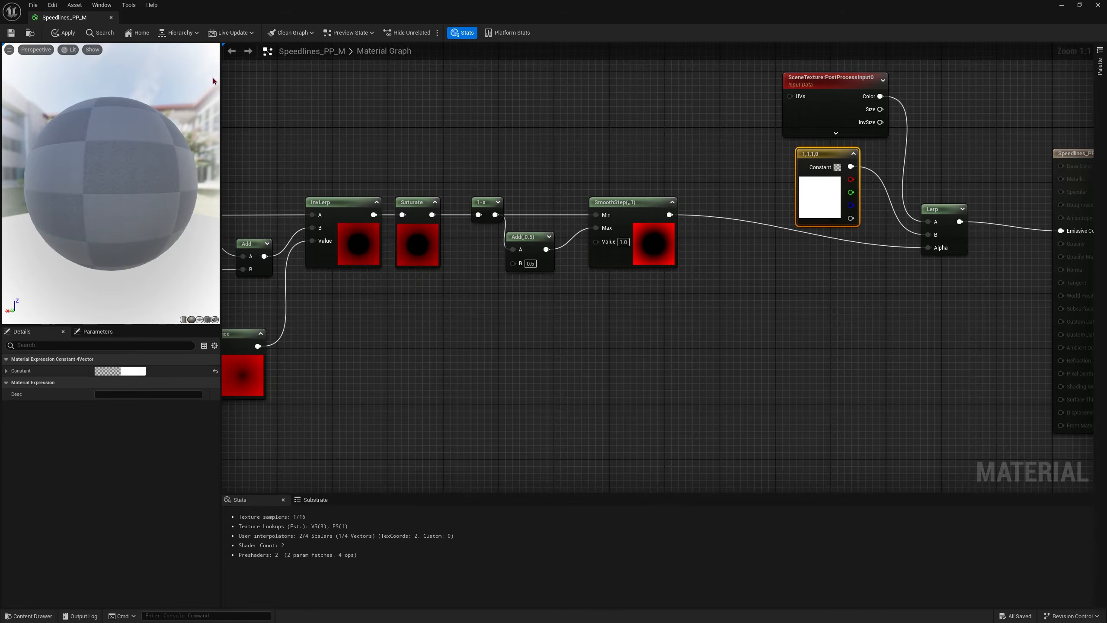
{"action": "left_click_drag", "start_coordinate": [134, 232], "coordinate": [122, 205]}
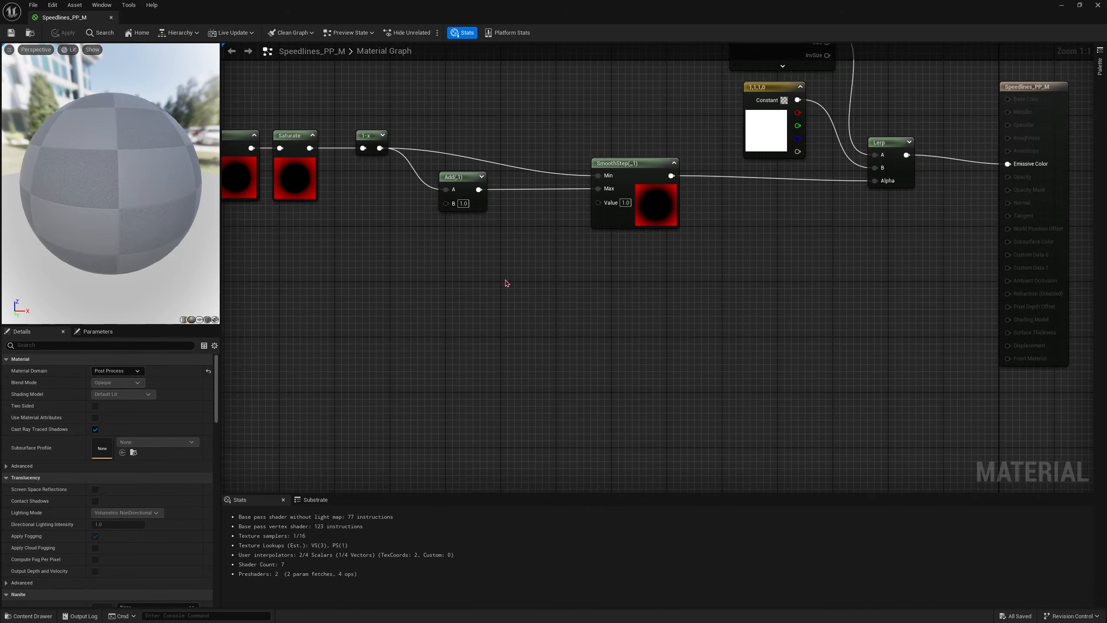
Add a Noise node below the Add node, expand its preview, and connect its output to the SmoothStep's Value input.
{"action": "right_click", "coordinate": [506, 280]}
{"action": "type", "text": "noise"}
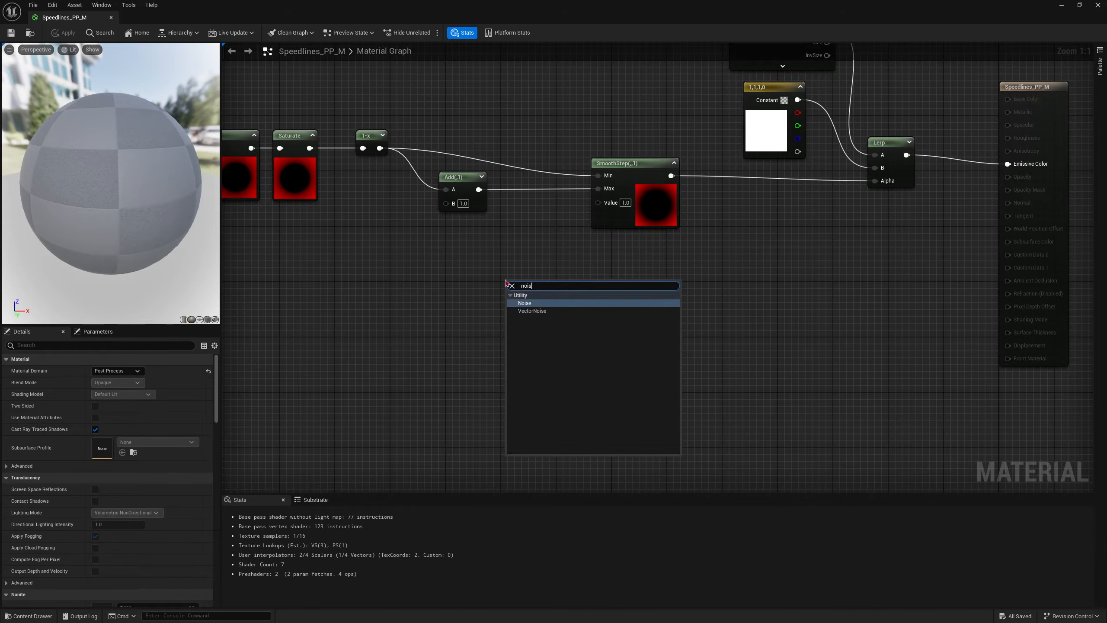
{"action": "key", "text": "Return"}
{"action": "left_click_drag", "start_coordinate": [577, 290], "coordinate": [517, 280]}
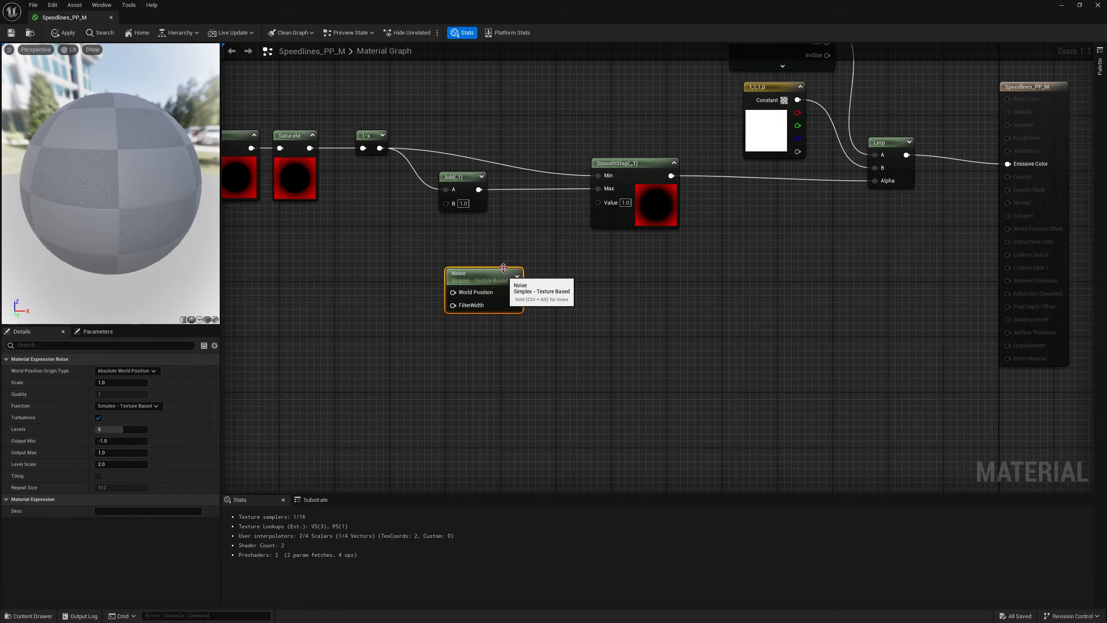
{"action": "left_click", "coordinate": [517, 280]}
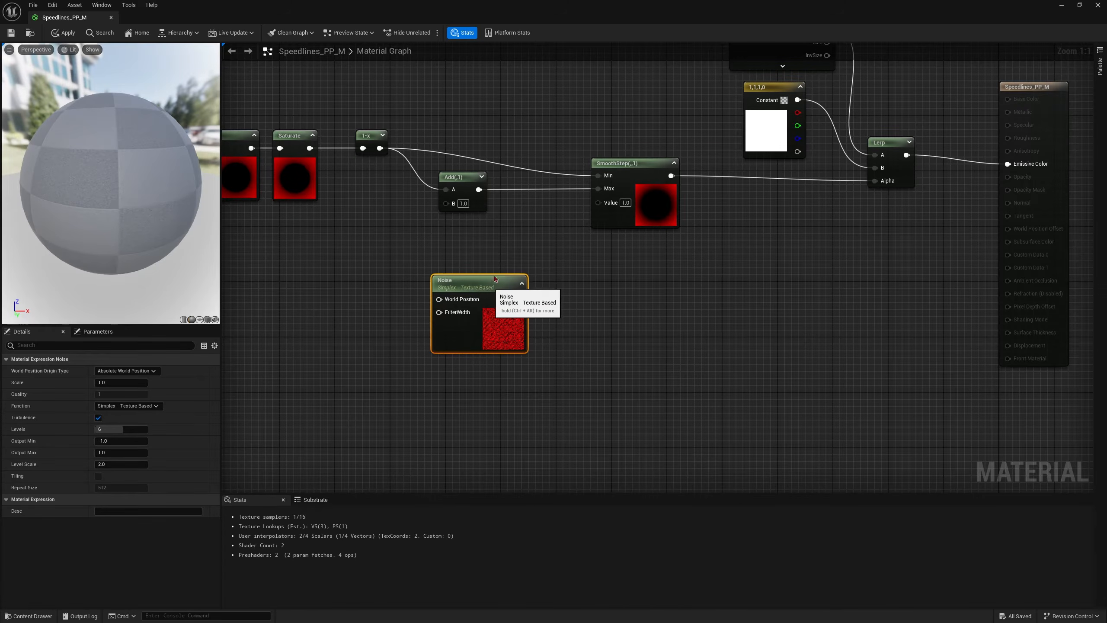
{"action": "left_click_drag", "start_coordinate": [492, 275], "coordinate": [598, 202]}
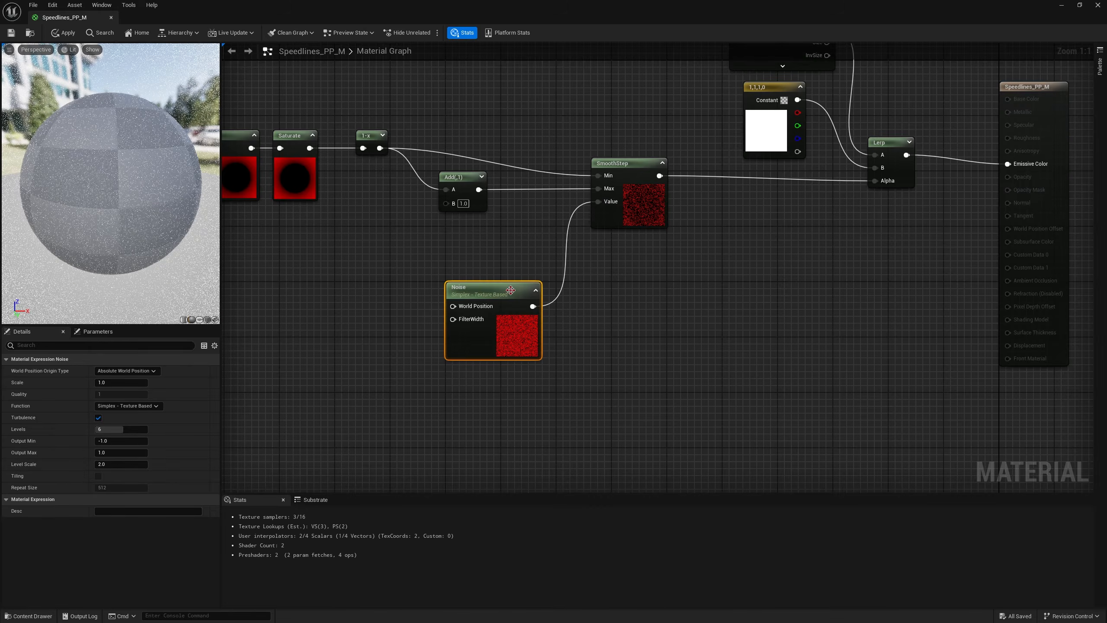
{"action": "left_click_drag", "start_coordinate": [512, 294], "coordinate": [532, 294]}
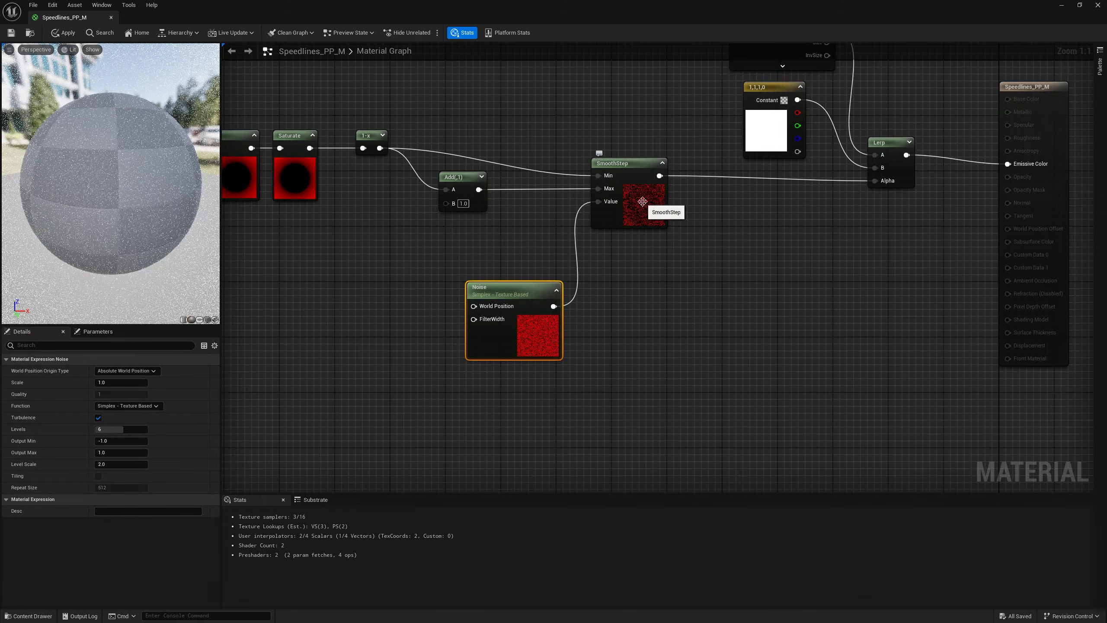
Set the Noise node's function to Value - Computational, save the material, and refresh the SmoothStep preview.
{"action": "right_click_drag", "start_coordinate": [609, 331], "coordinate": [705, 300]}
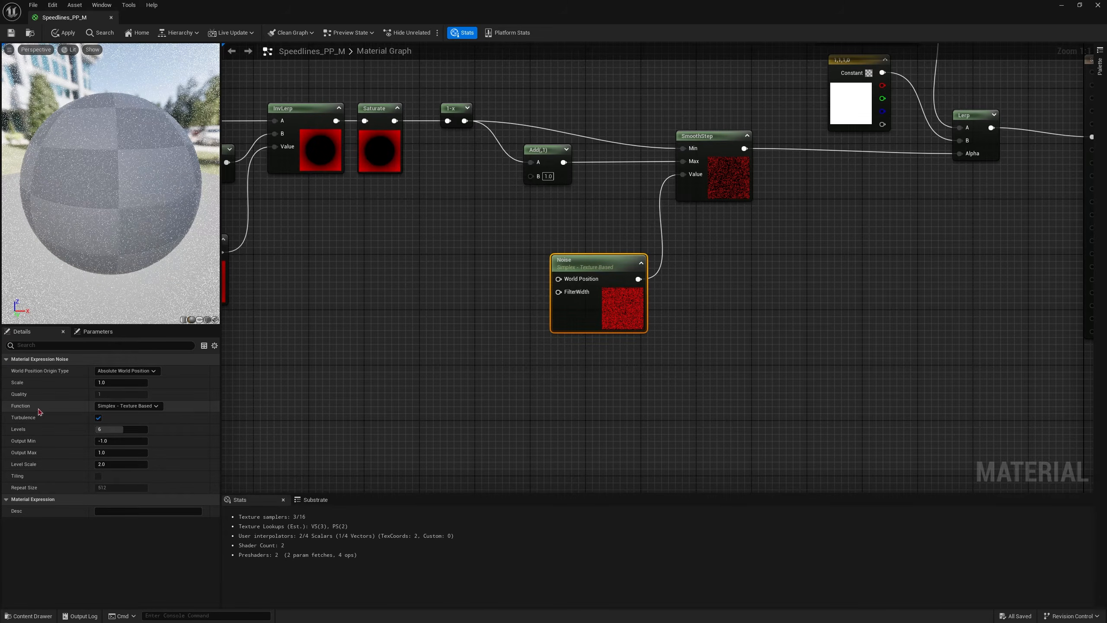
{"action": "left_click", "coordinate": [126, 407]}
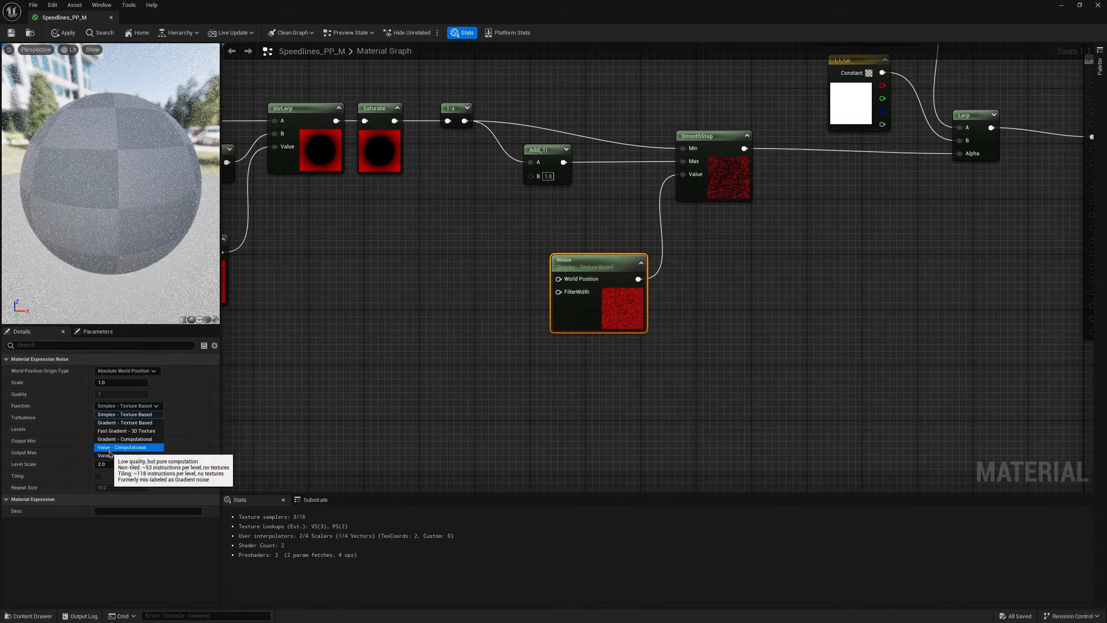
{"action": "left_click", "coordinate": [131, 448]}
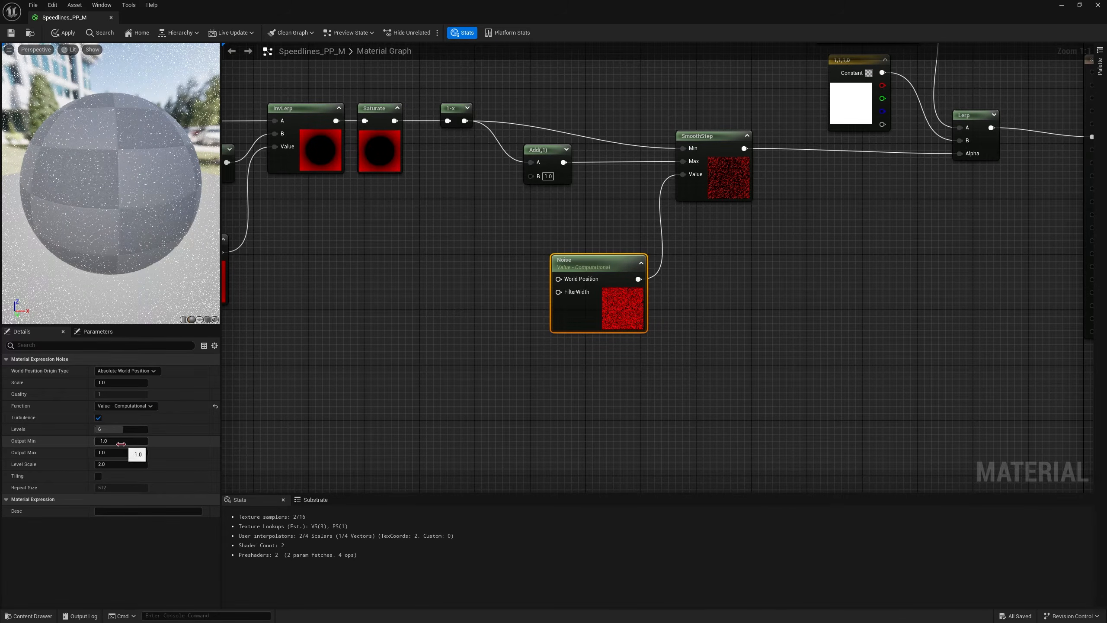
{"action": "left_click", "coordinate": [124, 442]}
{"action": "left_click", "coordinate": [709, 264]}
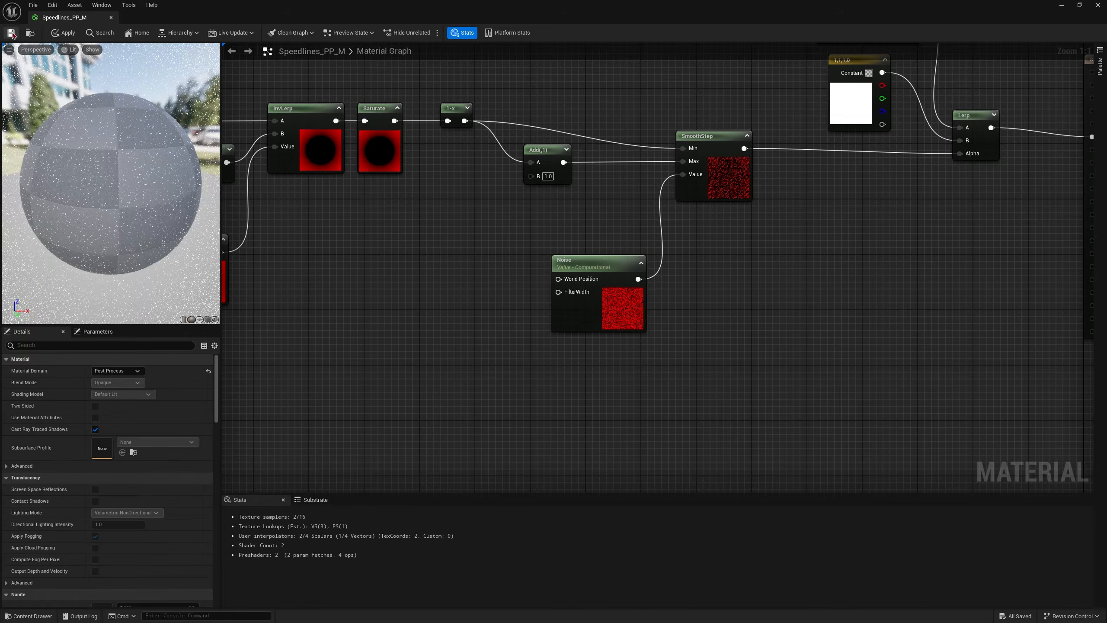
{"action": "left_click", "coordinate": [63, 33]}
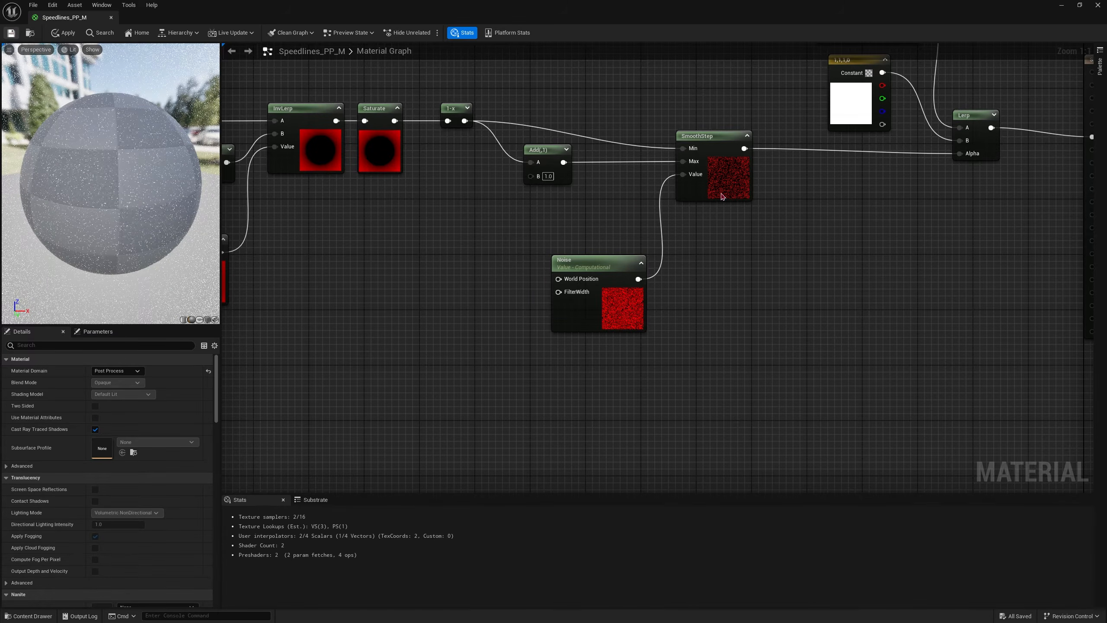
{"action": "left_click", "coordinate": [747, 137]}
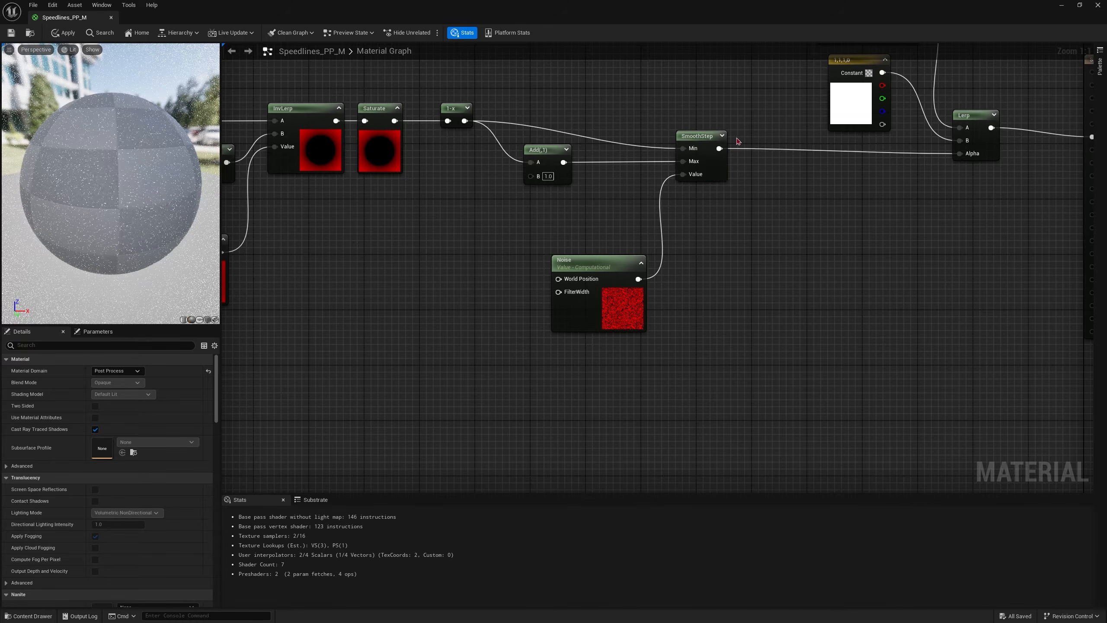
{"action": "left_click", "coordinate": [747, 136]}
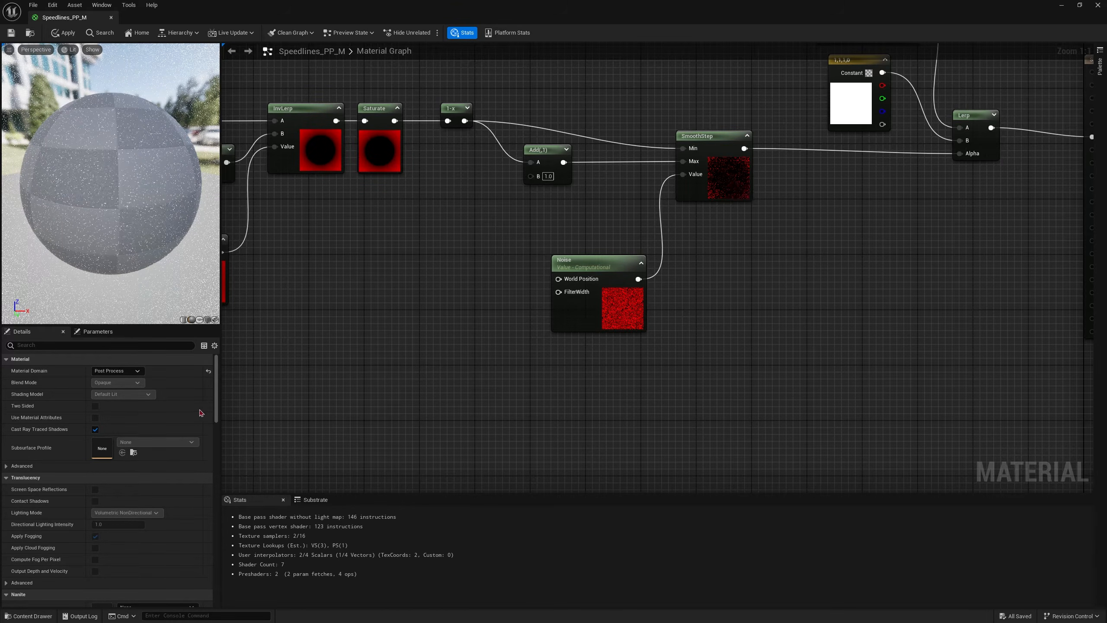
Set the Noise node's Output Min to 0, save the material, and refresh the SmoothStep preview.
{"action": "left_click", "coordinate": [619, 290]}
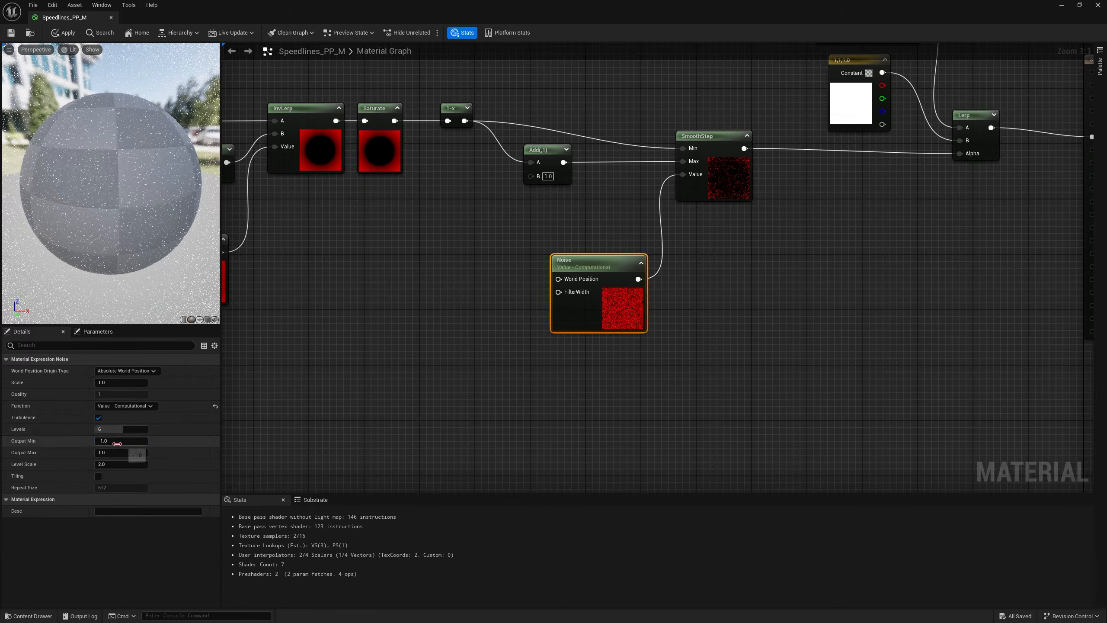
{"action": "left_click", "coordinate": [115, 439]}
{"action": "type", "text": "0"}
{"action": "key", "text": "Return"}
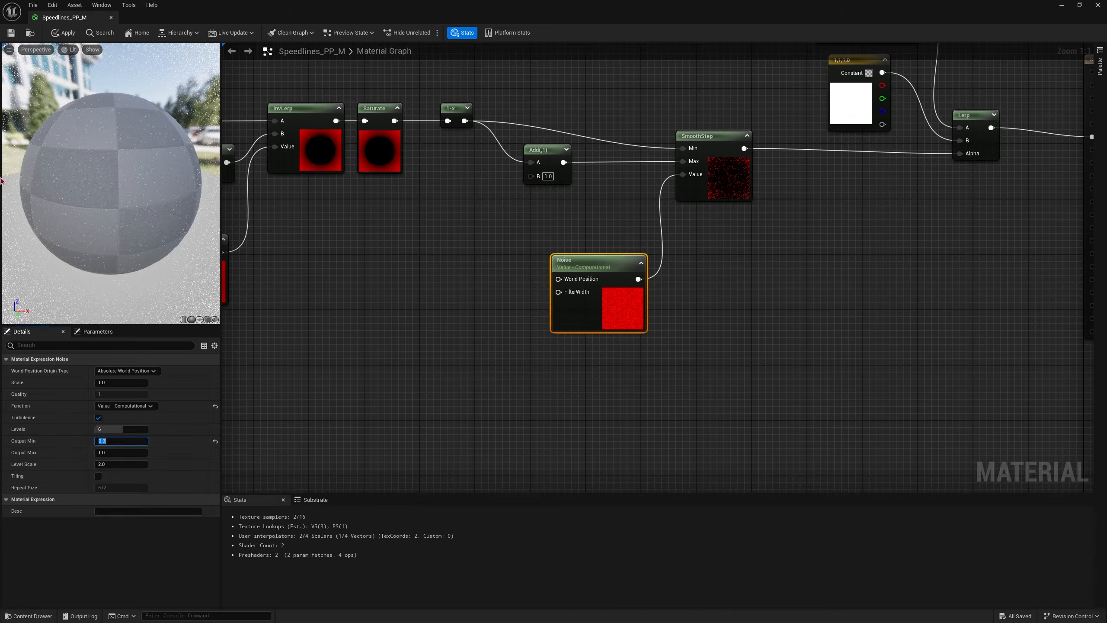
{"action": "left_click", "coordinate": [12, 37]}
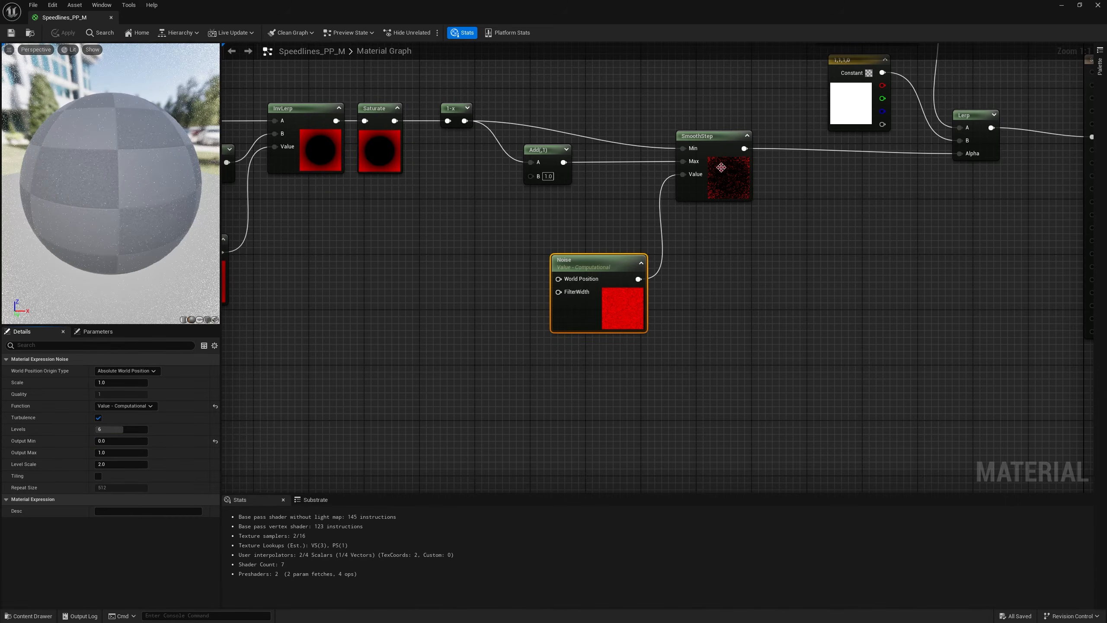
{"action": "left_click", "coordinate": [748, 138]}
{"action": "left_click", "coordinate": [723, 137]}
{"action": "right_click_drag", "start_coordinate": [521, 367], "coordinate": [651, 358]}
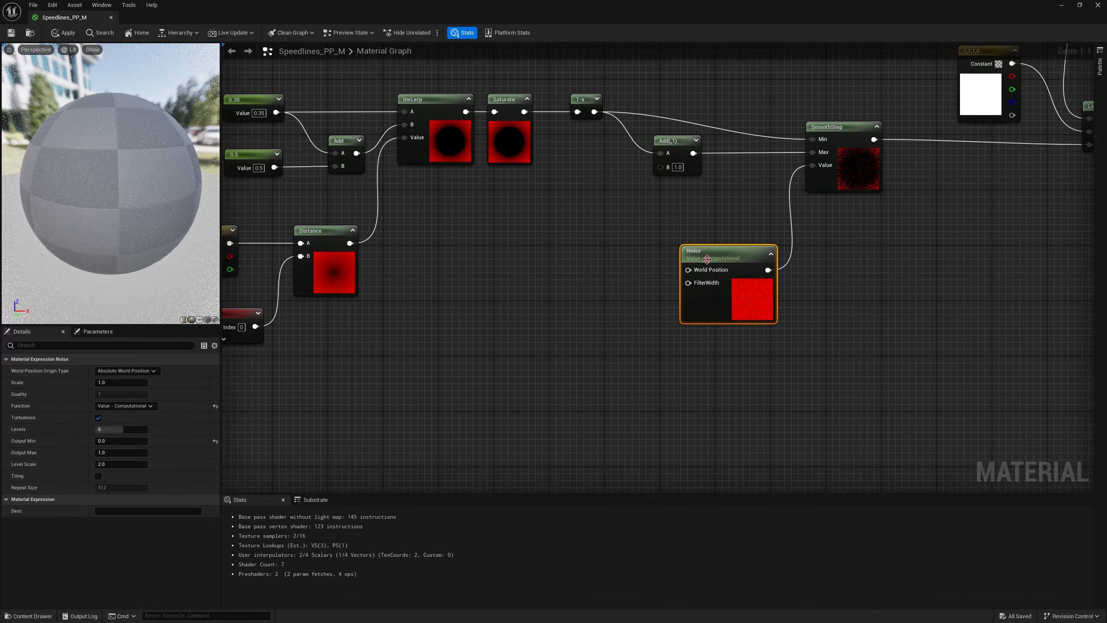
{"action": "right_click_drag", "start_coordinate": [575, 310], "coordinate": [640, 238]}
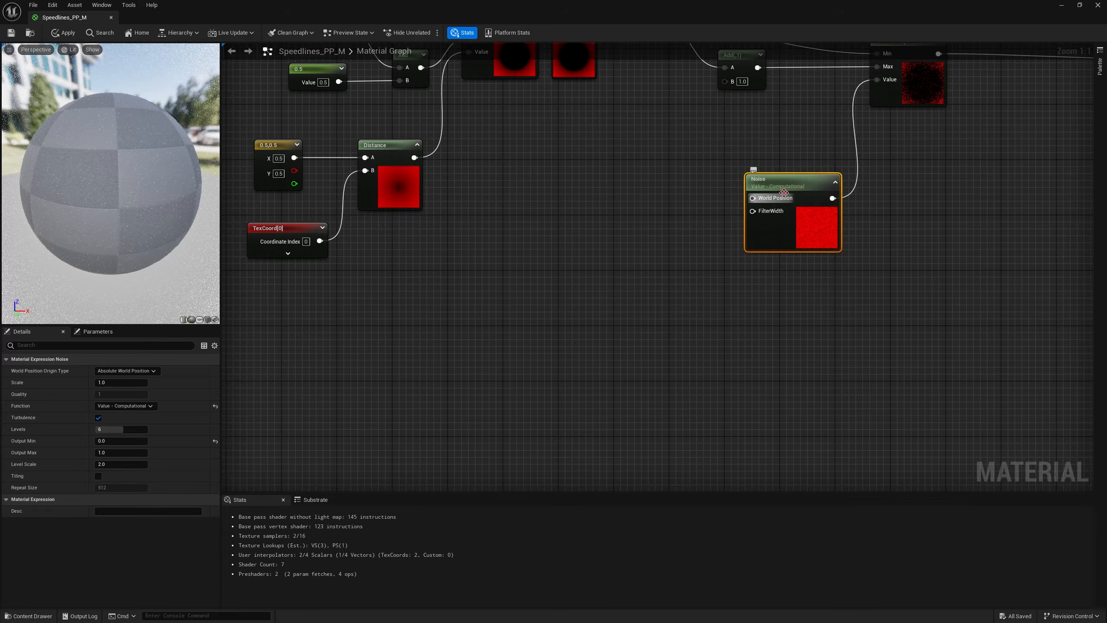
Move the Noise node further down and add a VectorToRadialValue node to its left, below the TexCoord node.
{"action": "left_click_drag", "start_coordinate": [784, 193], "coordinate": [720, 311]}
{"action": "right_click_drag", "start_coordinate": [604, 294], "coordinate": [650, 281]}
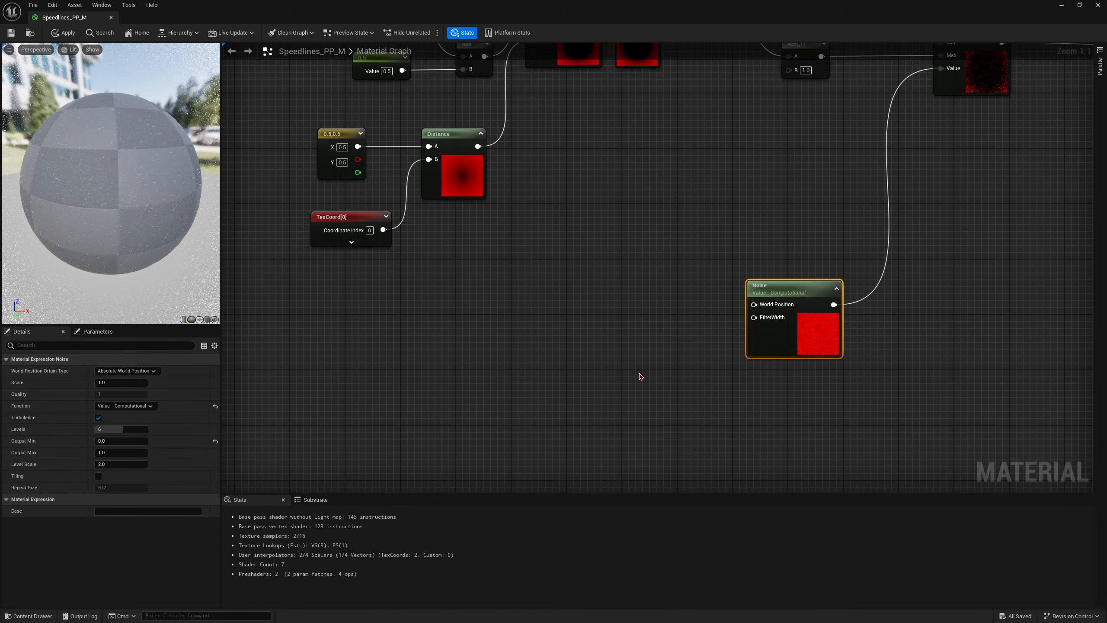
{"action": "right_click", "coordinate": [373, 333]}
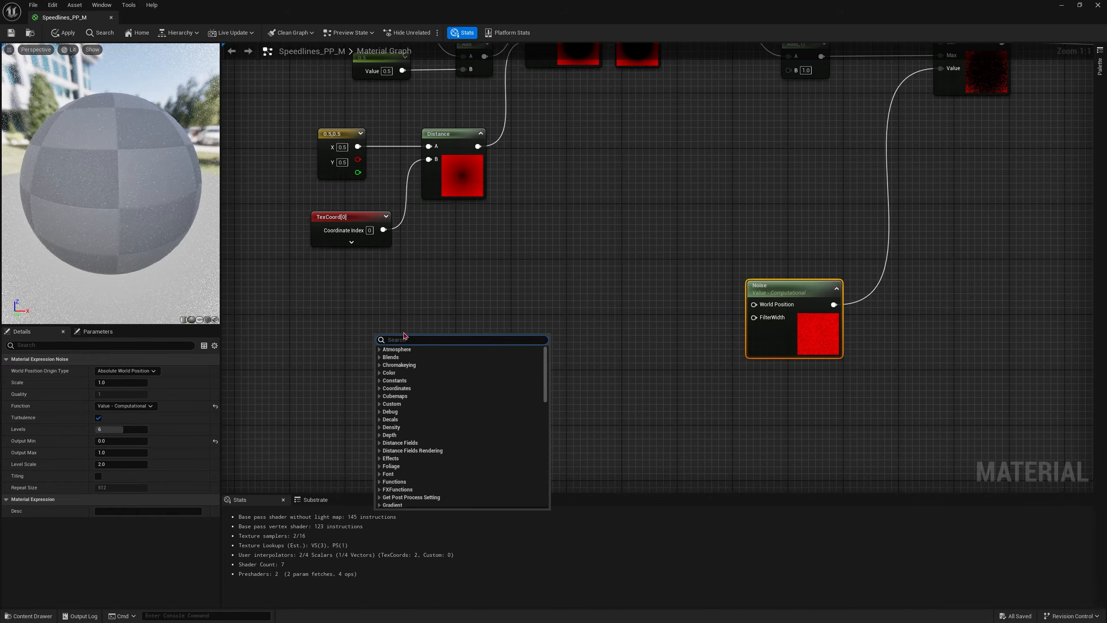
{"action": "type", "text": "vector"}
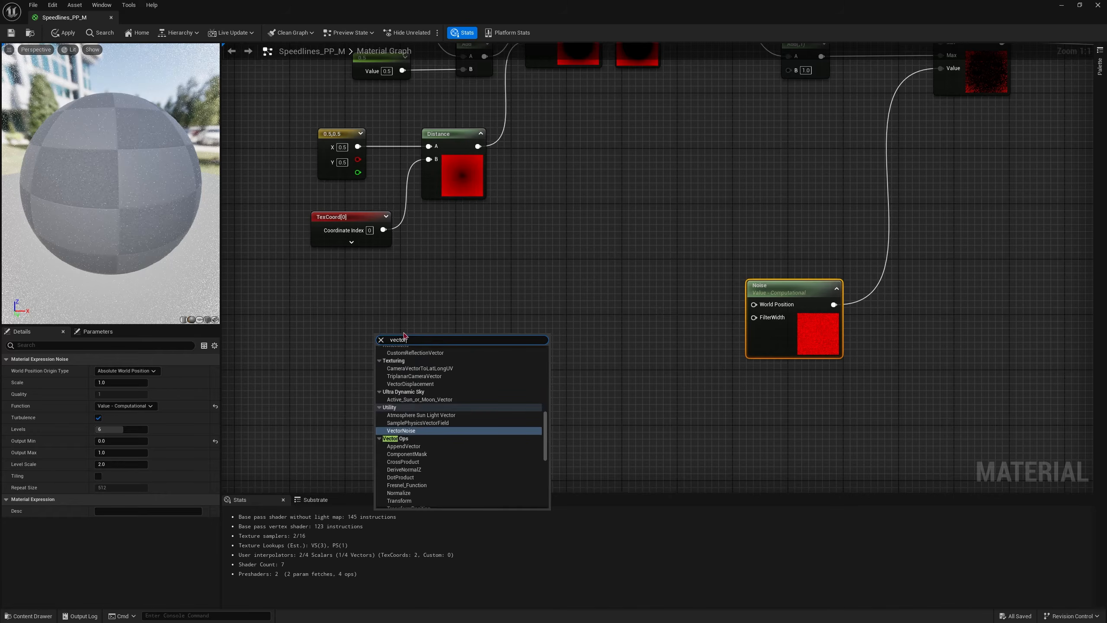
{"action": "type", "text": " to radial"}
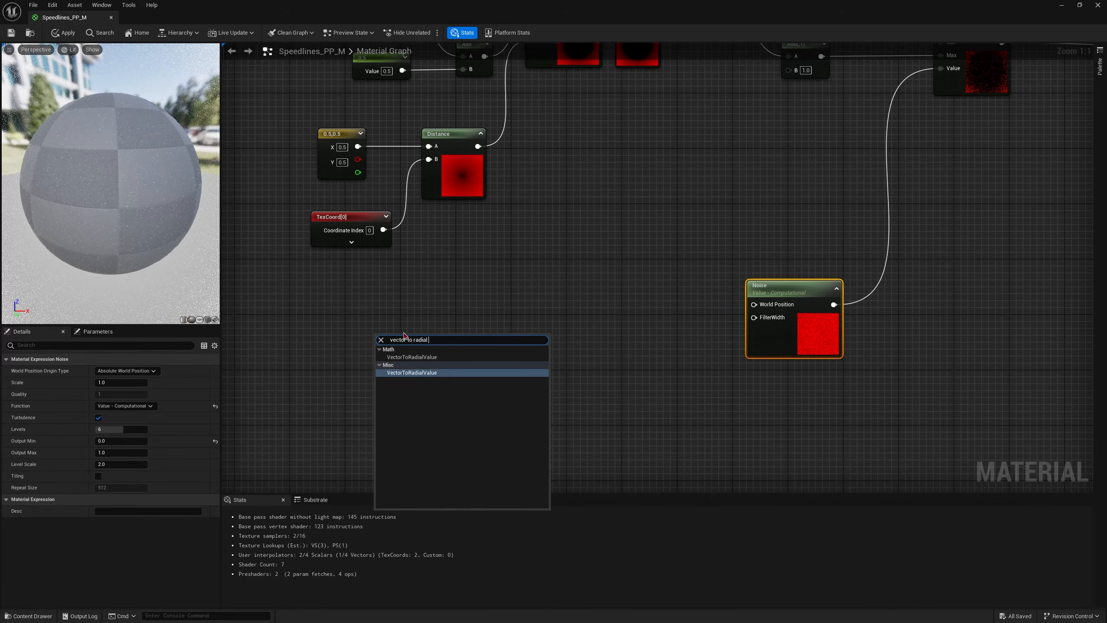
{"action": "key", "text": "Return"}
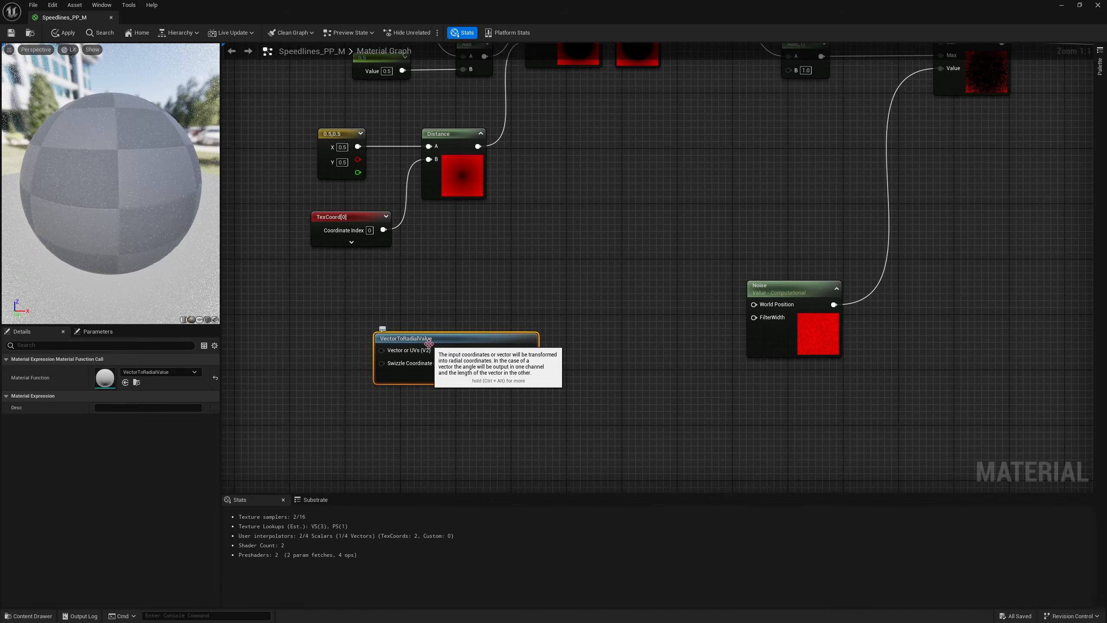
{"action": "left_click_drag", "start_coordinate": [508, 339], "coordinate": [437, 328]}
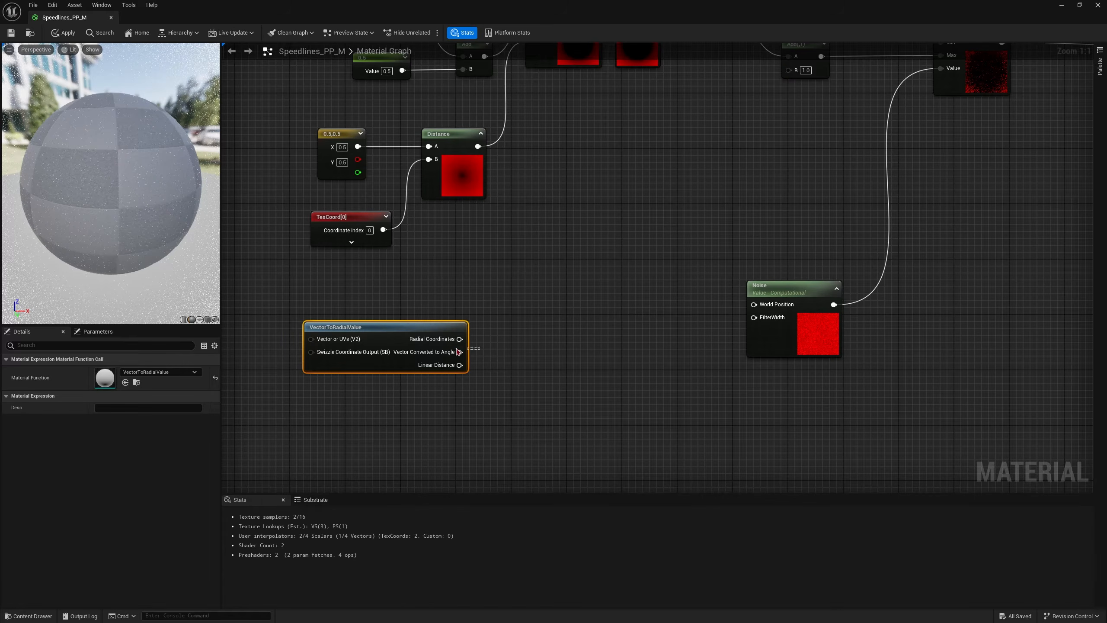
{"action": "left_click", "coordinate": [460, 382]}
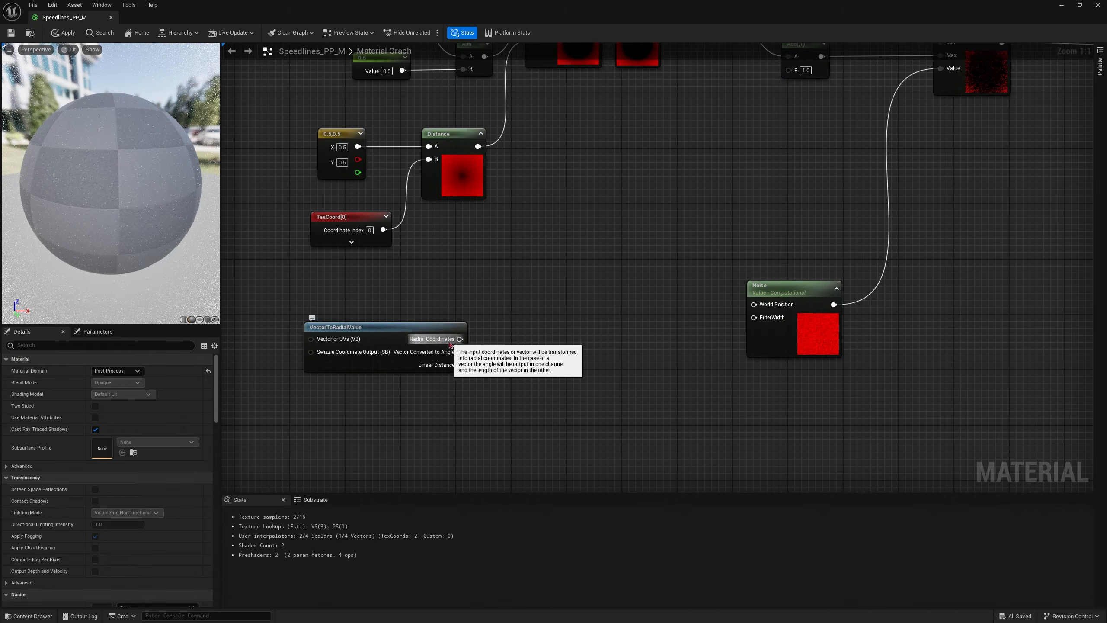
Try to feed VectorToRadialValue's Radial Coordinates directly into the Noise node's World Position, and break that link again.
{"action": "left_click_drag", "start_coordinate": [423, 331], "coordinate": [772, 301]}
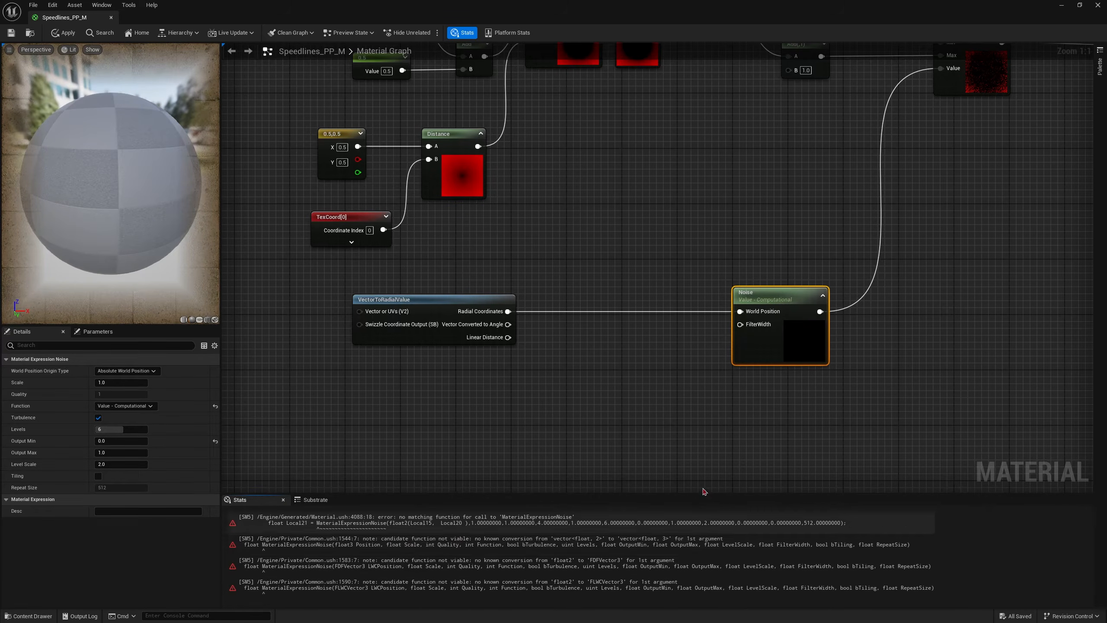
{"action": "left_click_drag", "start_coordinate": [724, 264], "coordinate": [879, 413]}
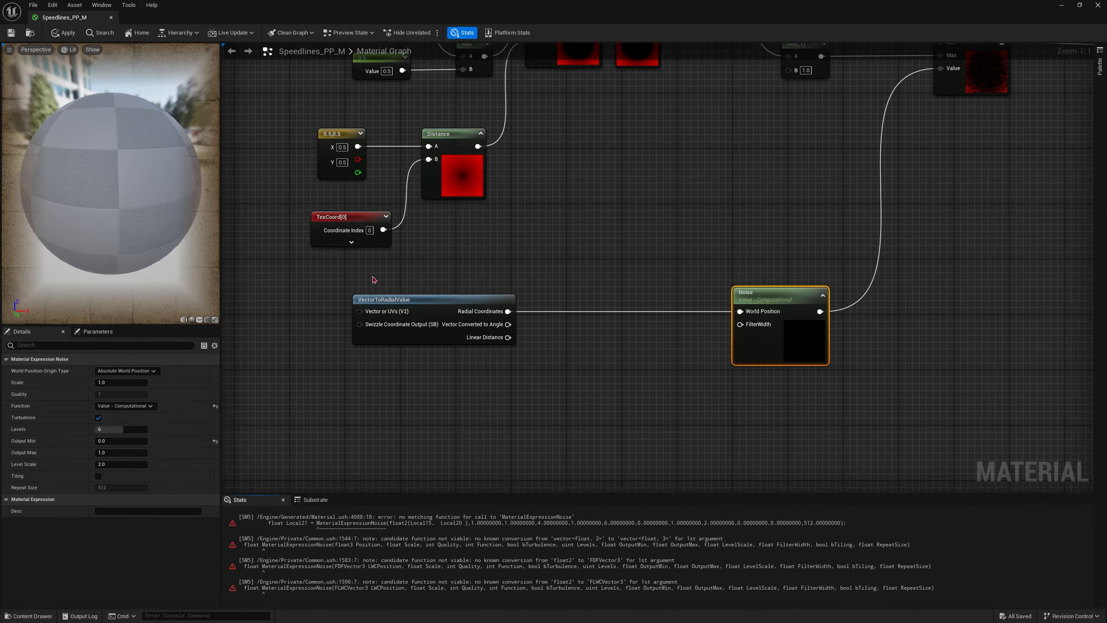
{"action": "left_click_drag", "start_coordinate": [352, 281], "coordinate": [597, 391]}
{"action": "left_click", "coordinate": [558, 312]}
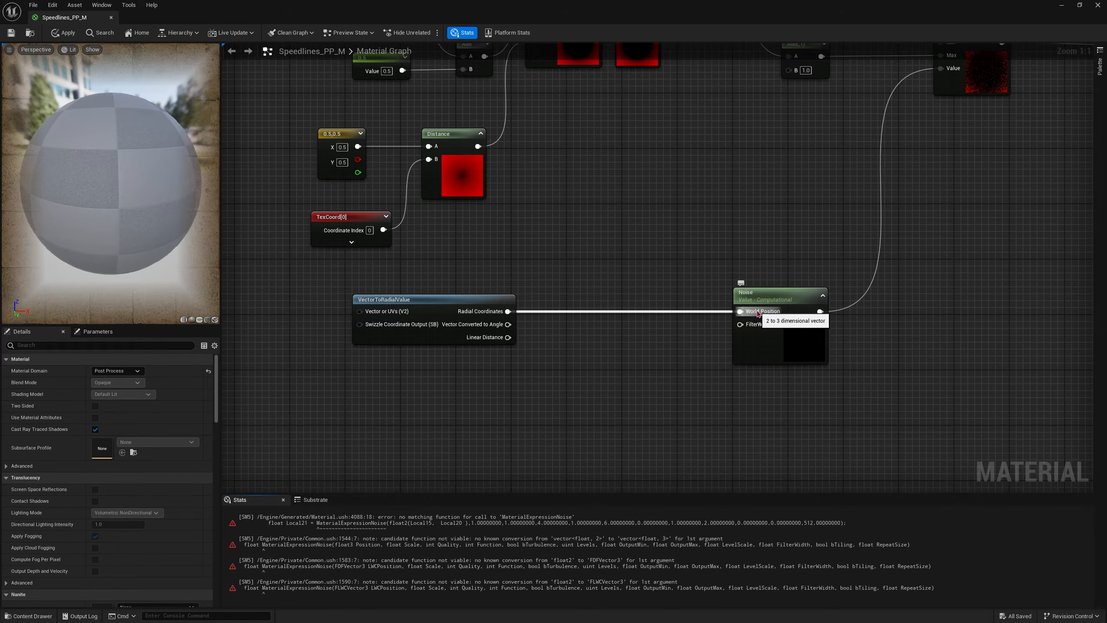
{"action": "left_click", "coordinate": [740, 311], "text": "alt"}
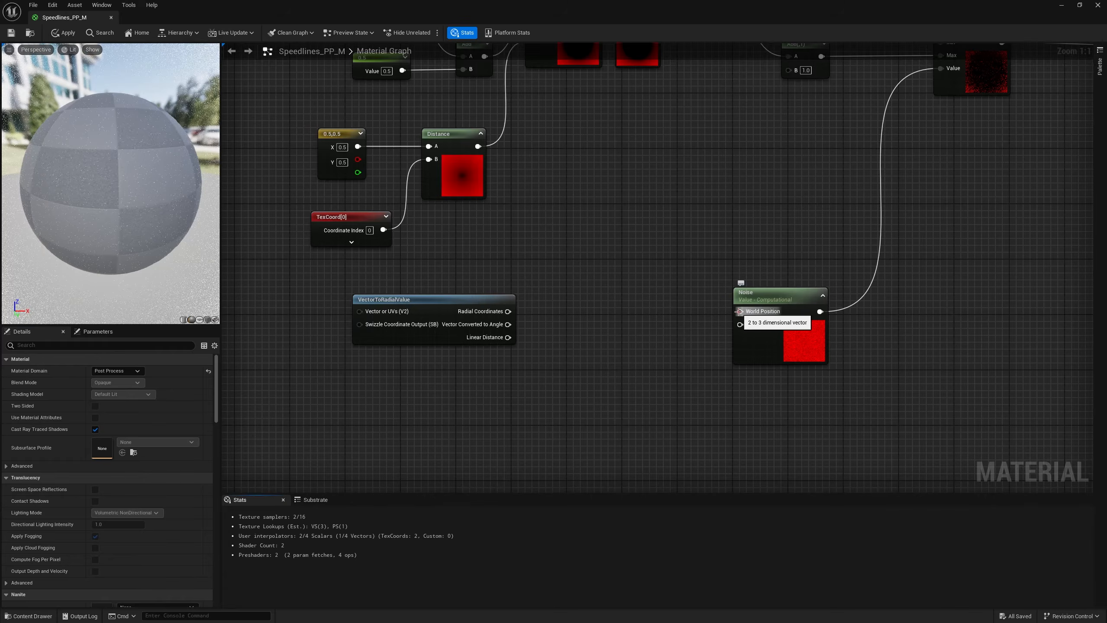
Add an AppendVector node from Radial Coordinates, connect its output to the Noise node's World Position, and align it between the two nodes.
{"action": "right_click_drag", "start_coordinate": [739, 311], "coordinate": [786, 315]}
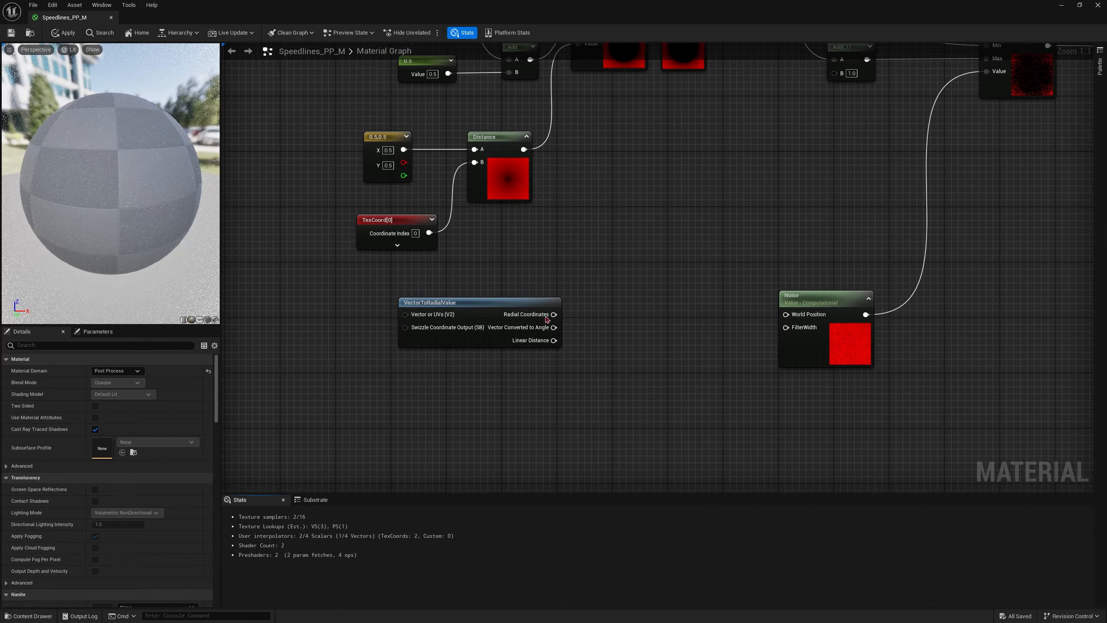
{"action": "left_click_drag", "start_coordinate": [553, 314], "coordinate": [642, 320]}
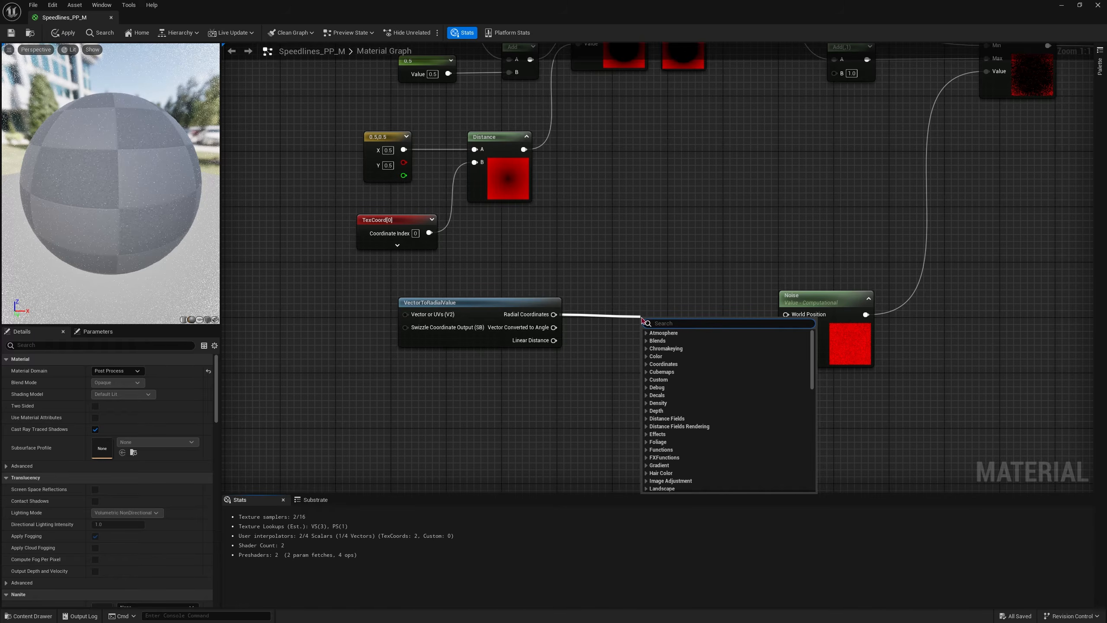
{"action": "type", "text": "append"}
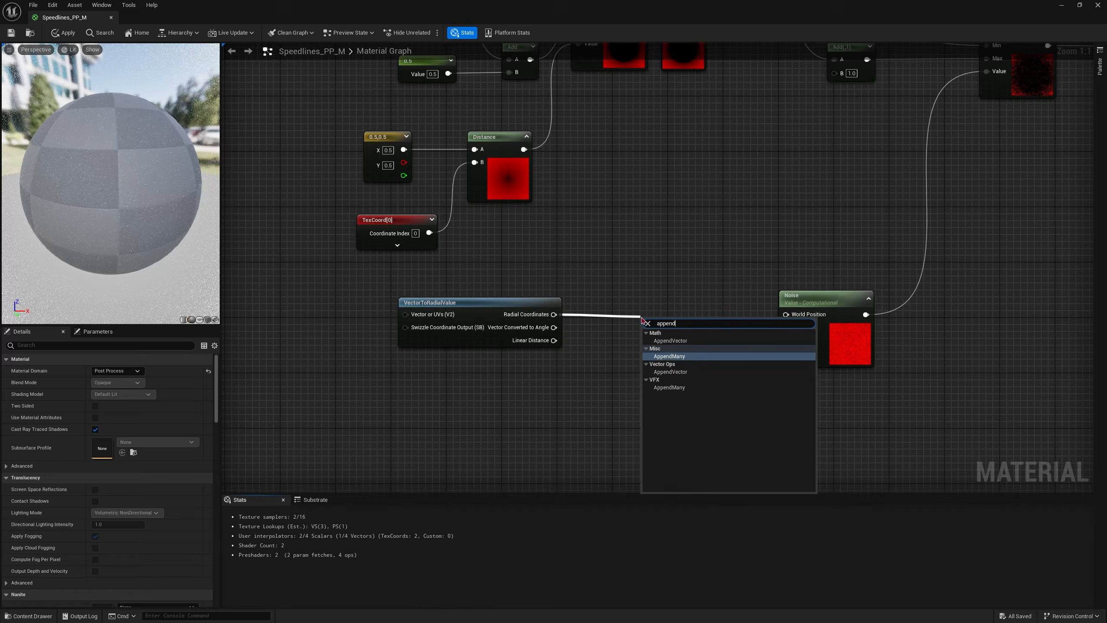
{"action": "key", "text": "Up"}
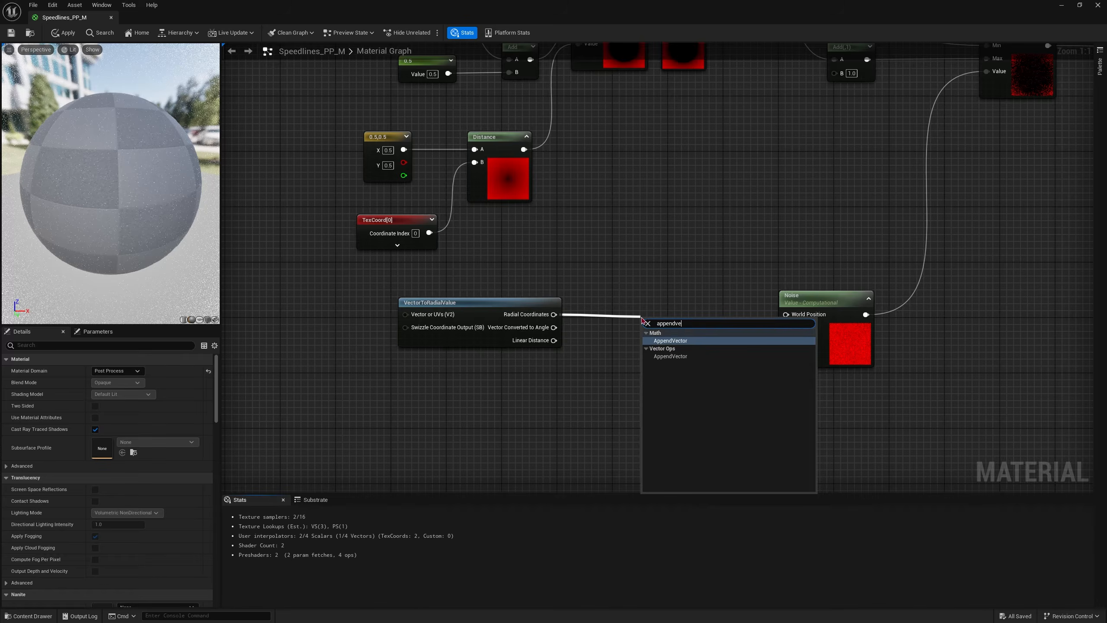
{"action": "key", "text": "Return"}
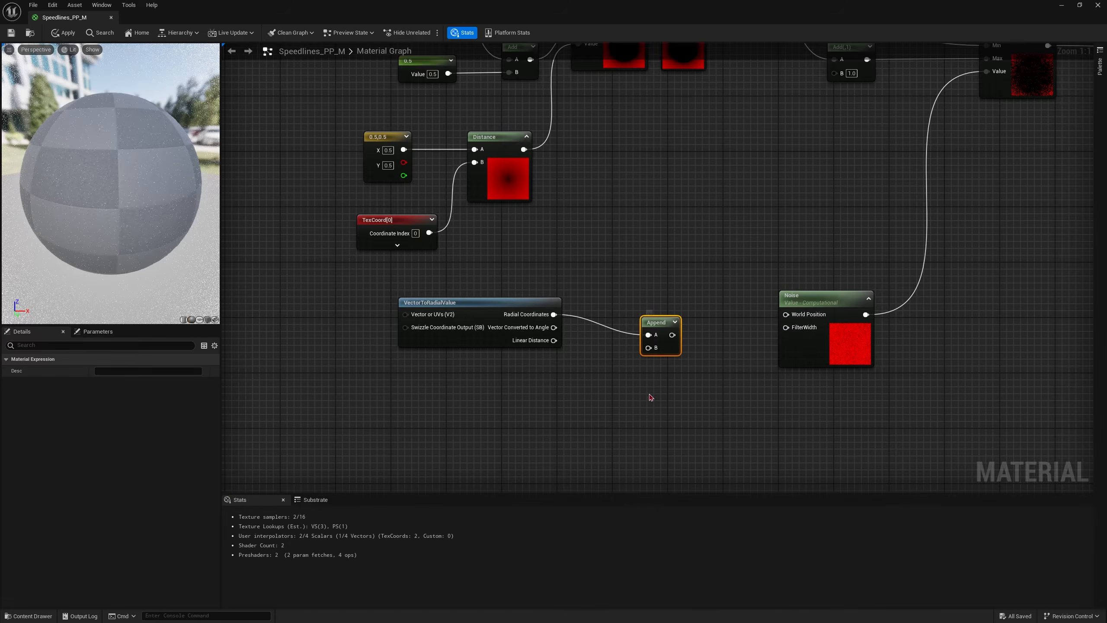
{"action": "right_click_drag", "start_coordinate": [650, 397], "coordinate": [647, 379]}
{"action": "left_click_drag", "start_coordinate": [669, 319], "coordinate": [804, 301]}
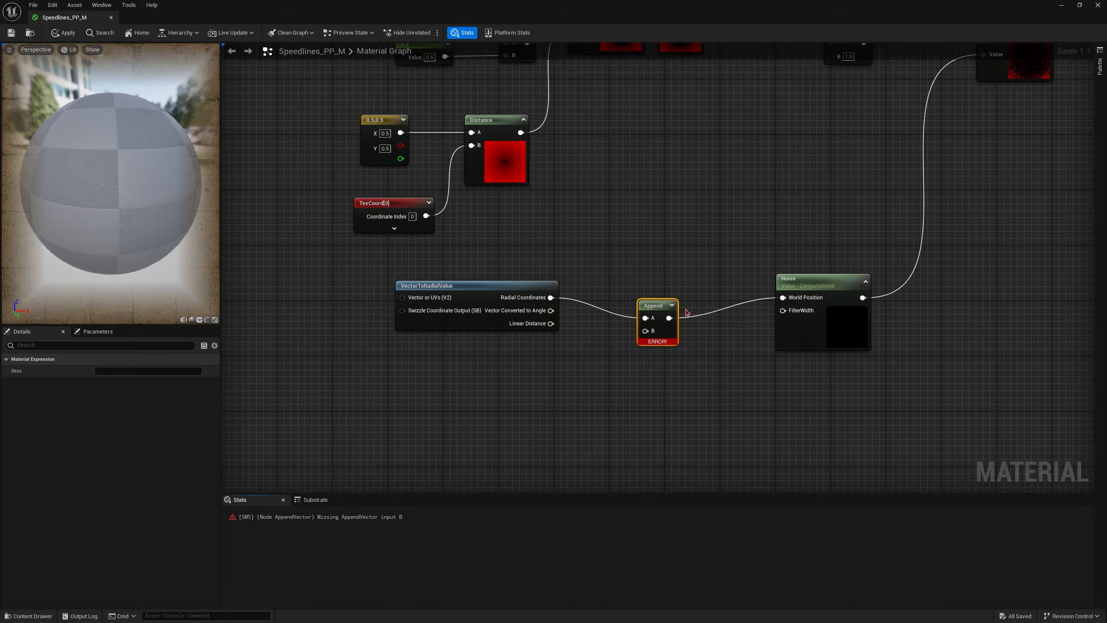
{"action": "left_click_drag", "start_coordinate": [654, 305], "coordinate": [680, 286]}
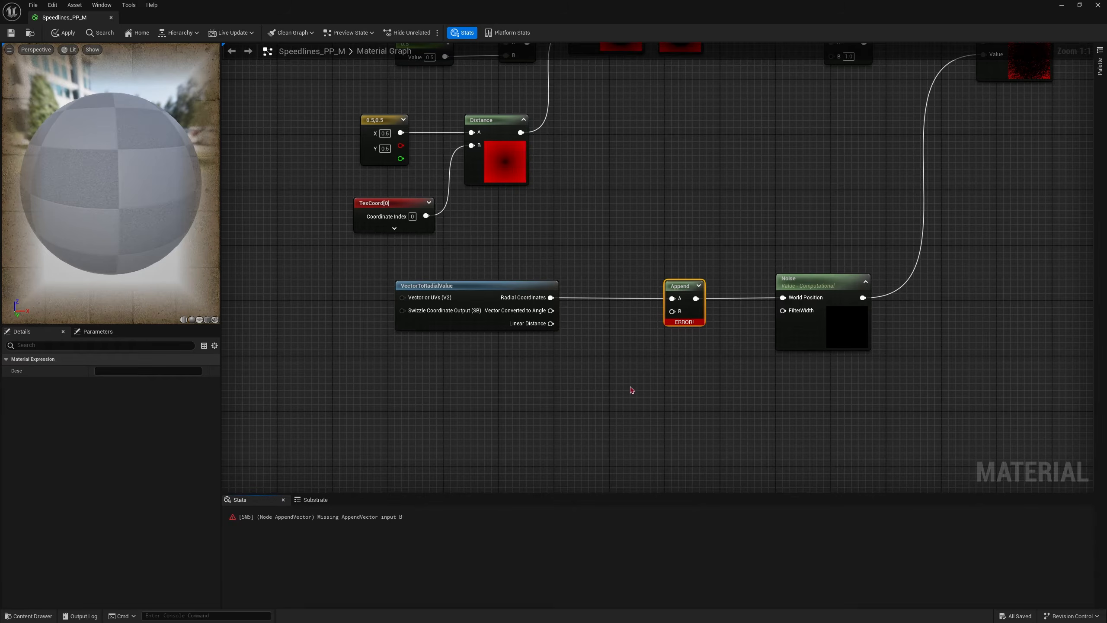
Add a Constant of 0 below the Append node, connect it to input B, and shift VectorToRadialValue further left.
{"action": "left_click", "coordinate": [657, 371]}
{"action": "left_click_drag", "start_coordinate": [690, 372], "coordinate": [678, 337]}
{"action": "left_click_drag", "start_coordinate": [654, 245], "coordinate": [692, 368]}
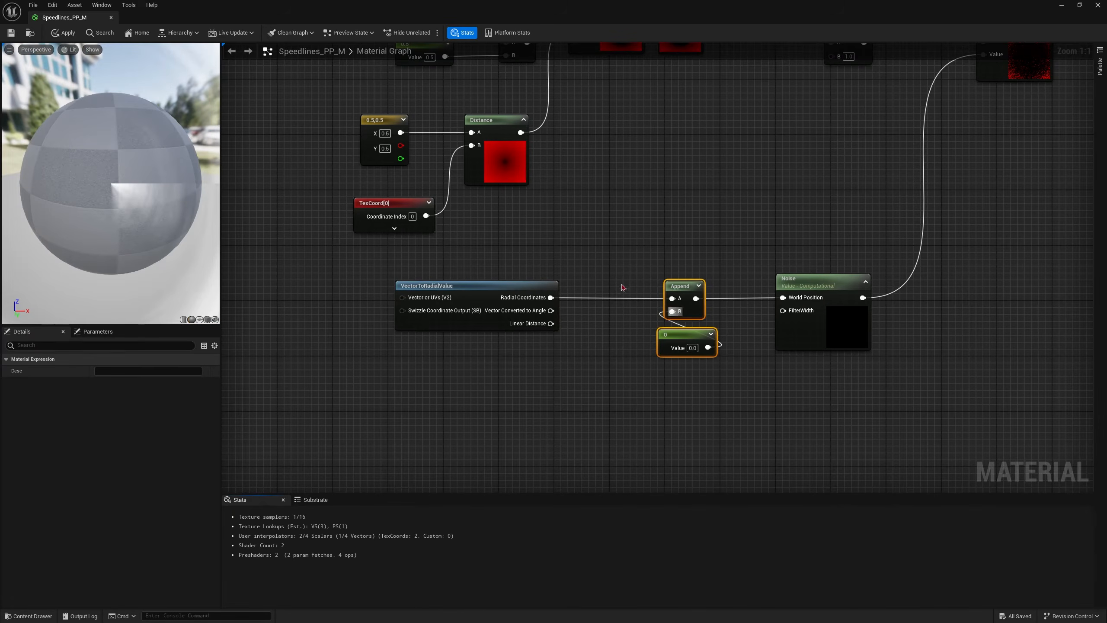
{"action": "left_click_drag", "start_coordinate": [472, 287], "coordinate": [396, 286]}
{"action": "left_click", "coordinate": [588, 283]}
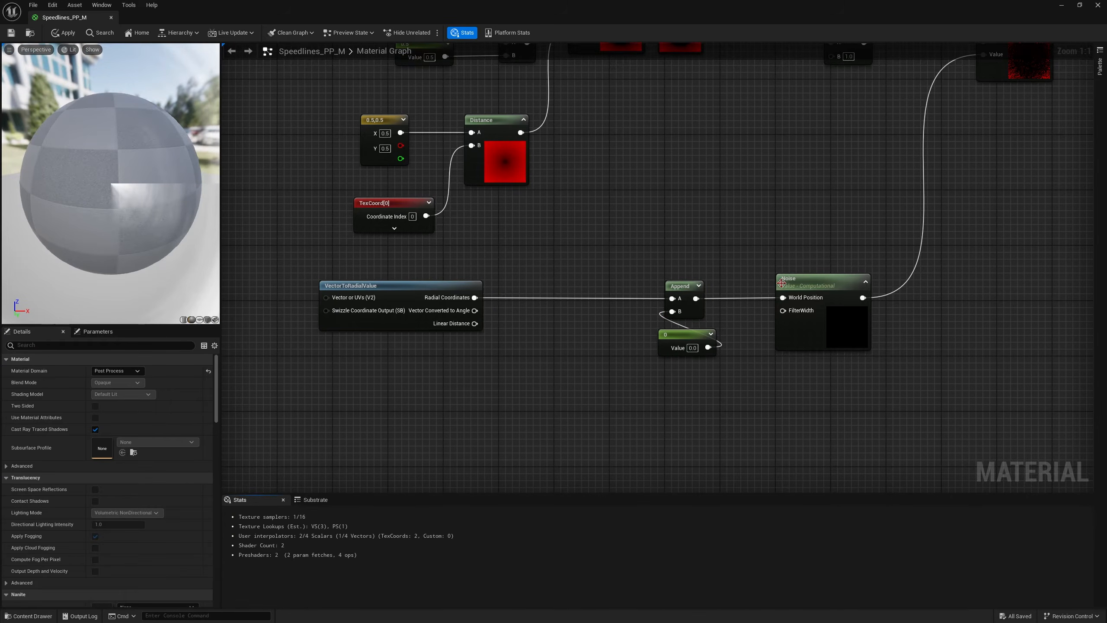
Save the material and inspect the radial noise on the preview sphere from a higher angle.
{"action": "left_click", "coordinate": [11, 33]}
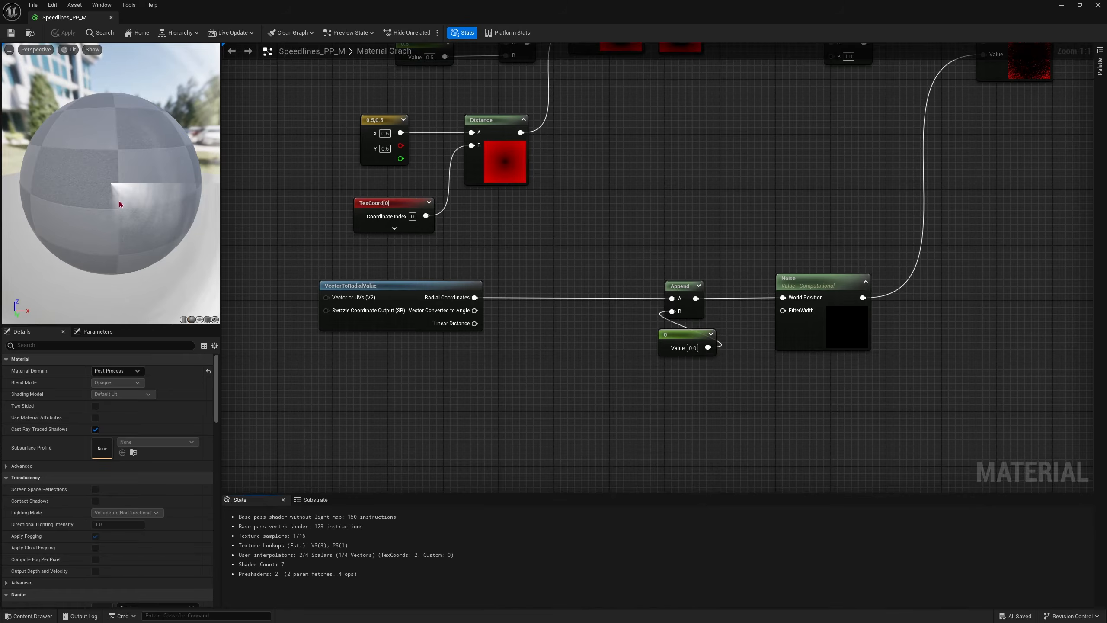
{"action": "scroll", "coordinate": [119, 204], "scroll_direction": "down", "scroll_amount": 2}
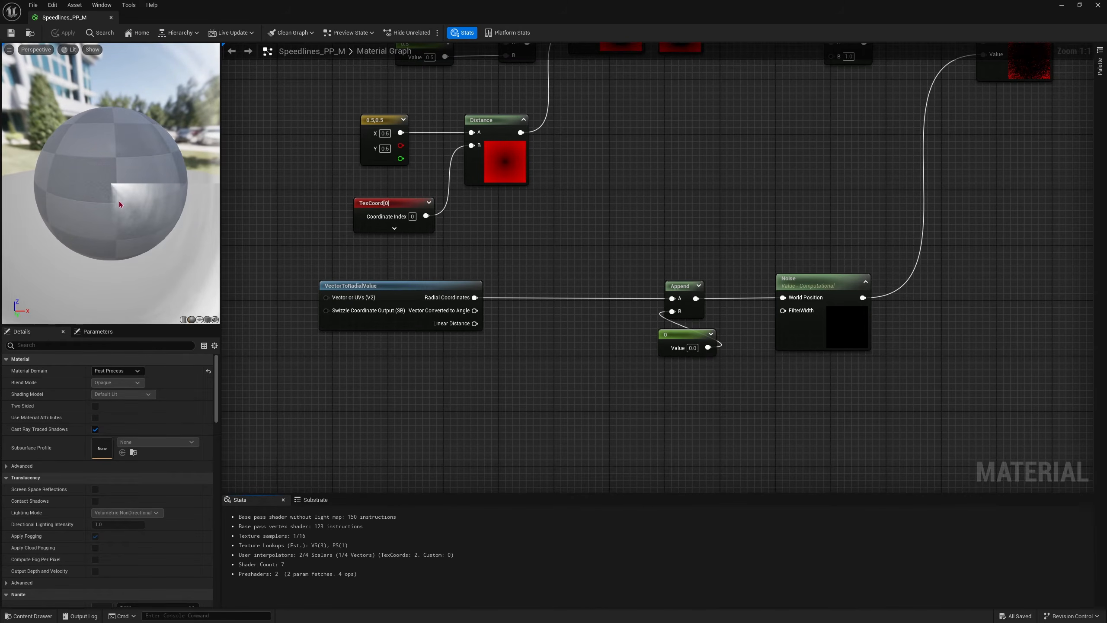
{"action": "left_click_drag", "start_coordinate": [203, 134], "coordinate": [172, 167]}
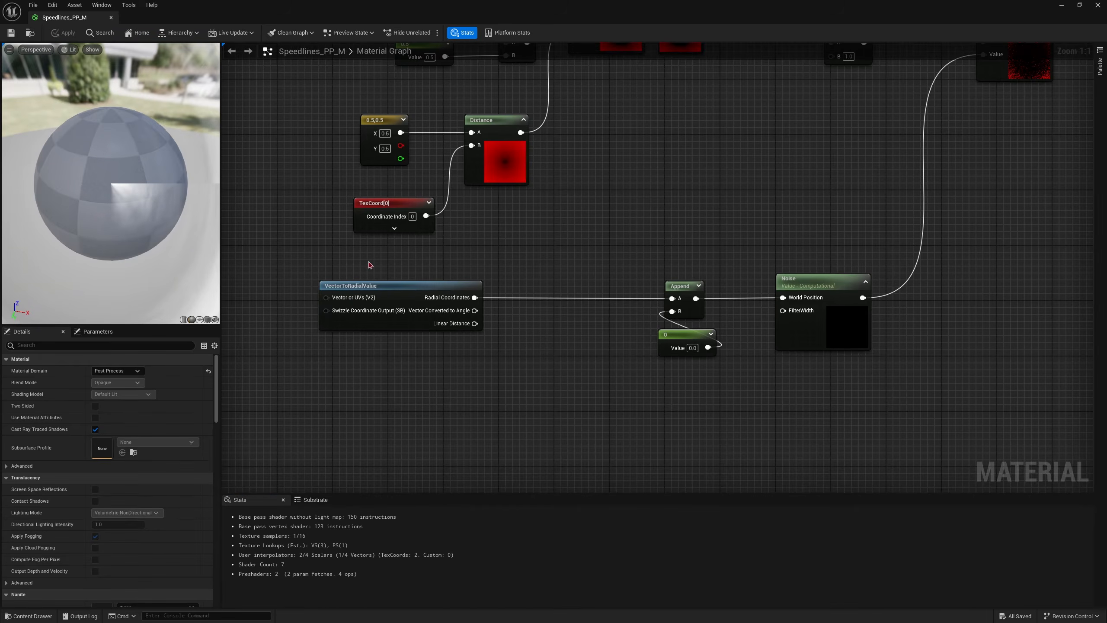
Move VectorToRadialValue left and insert a Multiply node between its Radial Coordinates output and the Append node's A input.
{"action": "right_click_drag", "start_coordinate": [446, 345], "coordinate": [516, 342]}
{"action": "left_click_drag", "start_coordinate": [463, 322], "coordinate": [381, 313]}
{"action": "left_click_drag", "start_coordinate": [441, 294], "coordinate": [420, 294]}
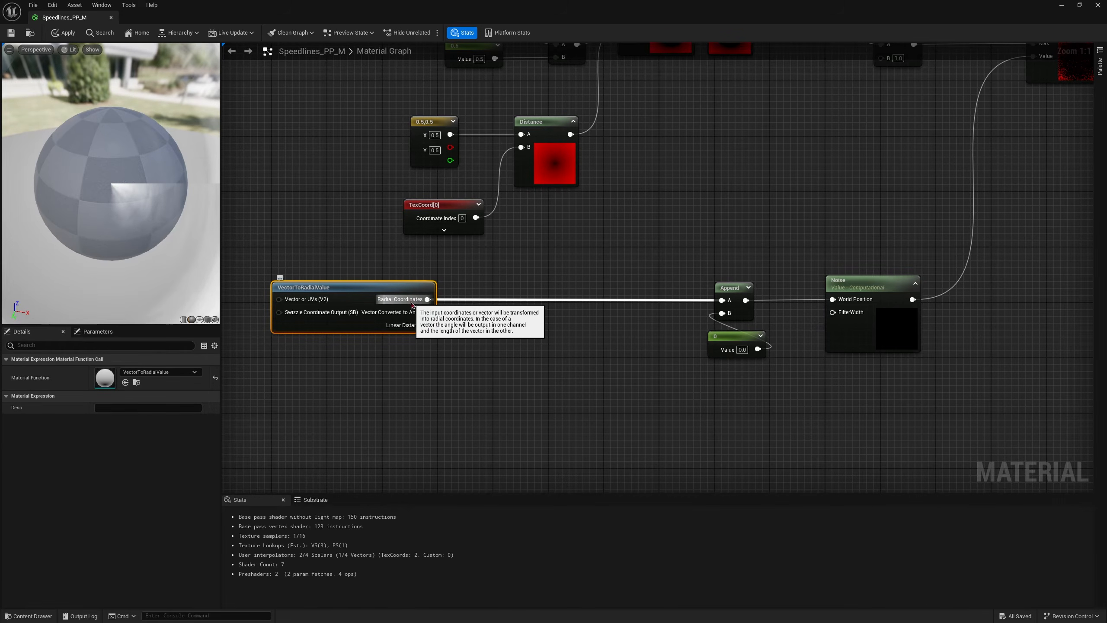
{"action": "left_click_drag", "start_coordinate": [427, 300], "coordinate": [507, 314]}
{"action": "type", "text": "*"}
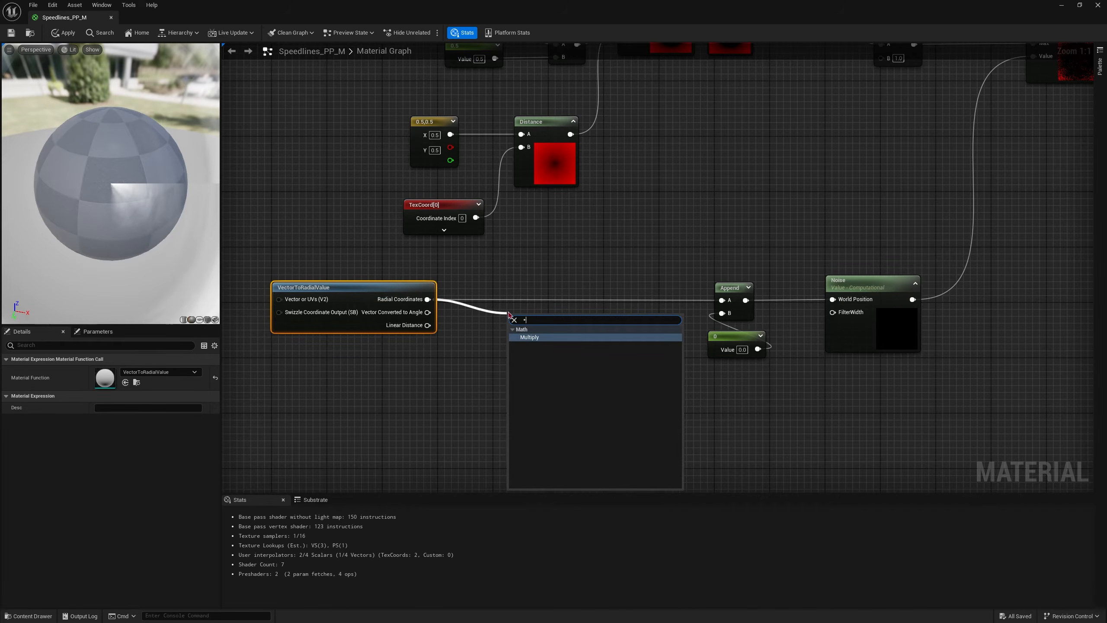
{"action": "left_click", "coordinate": [531, 338]}
{"action": "left_click_drag", "start_coordinate": [537, 336], "coordinate": [736, 308]}
{"action": "right_click_drag", "start_coordinate": [679, 315], "coordinate": [744, 289]}
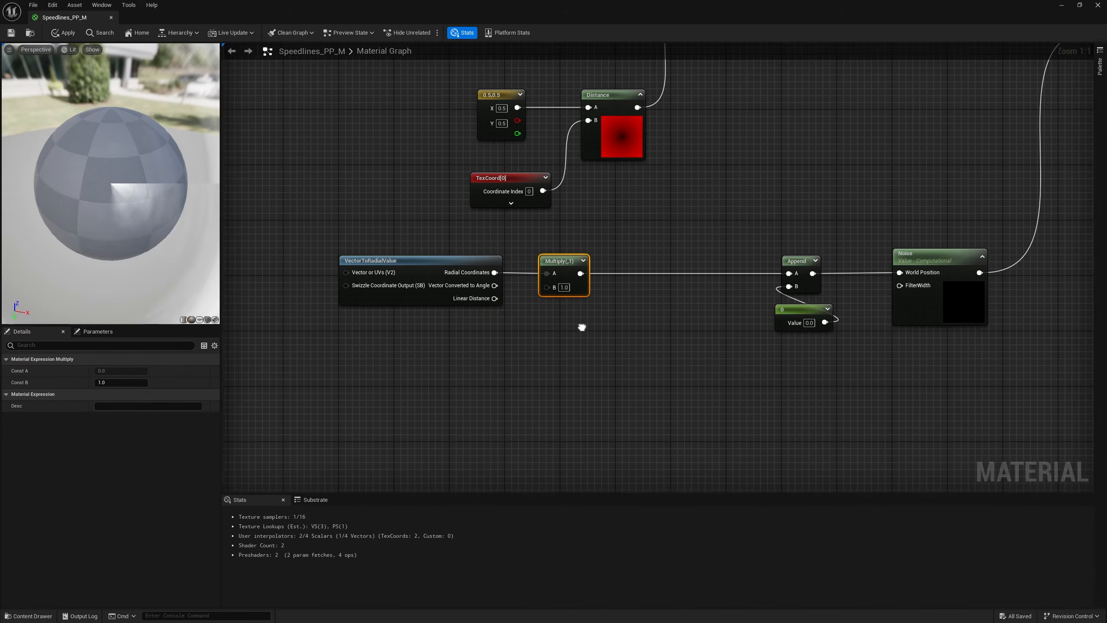
Add a Constant2Vector node connected to the Multiply node's B input and place it below VectorToRadialValue.
{"action": "left_click_drag", "start_coordinate": [545, 287], "coordinate": [499, 341]}
{"action": "type", "text": "const"}
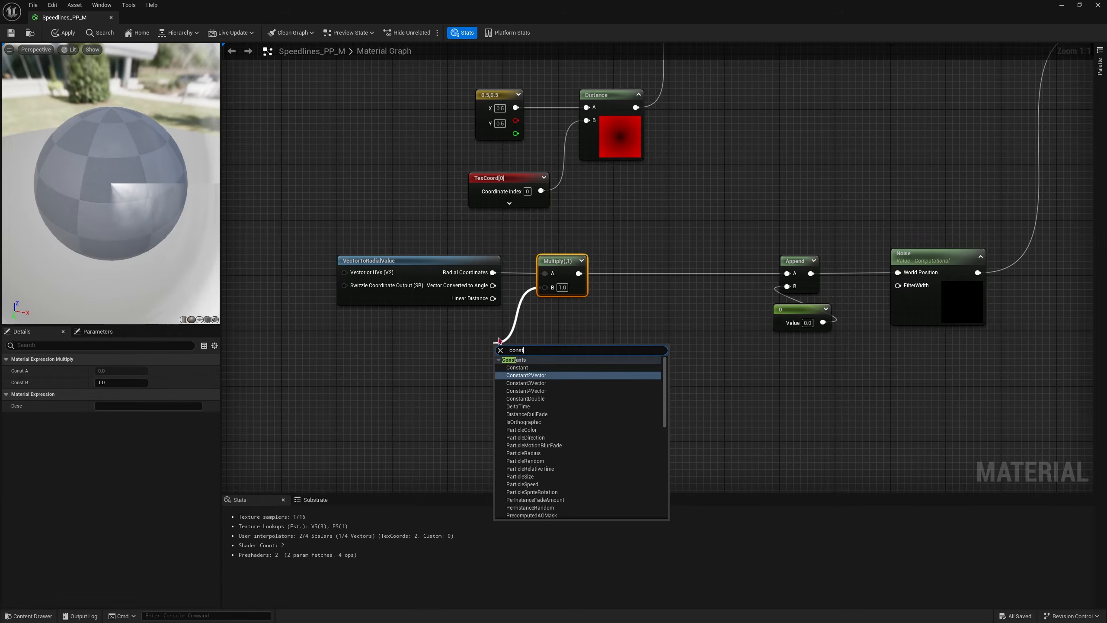
{"action": "left_click", "coordinate": [526, 375]}
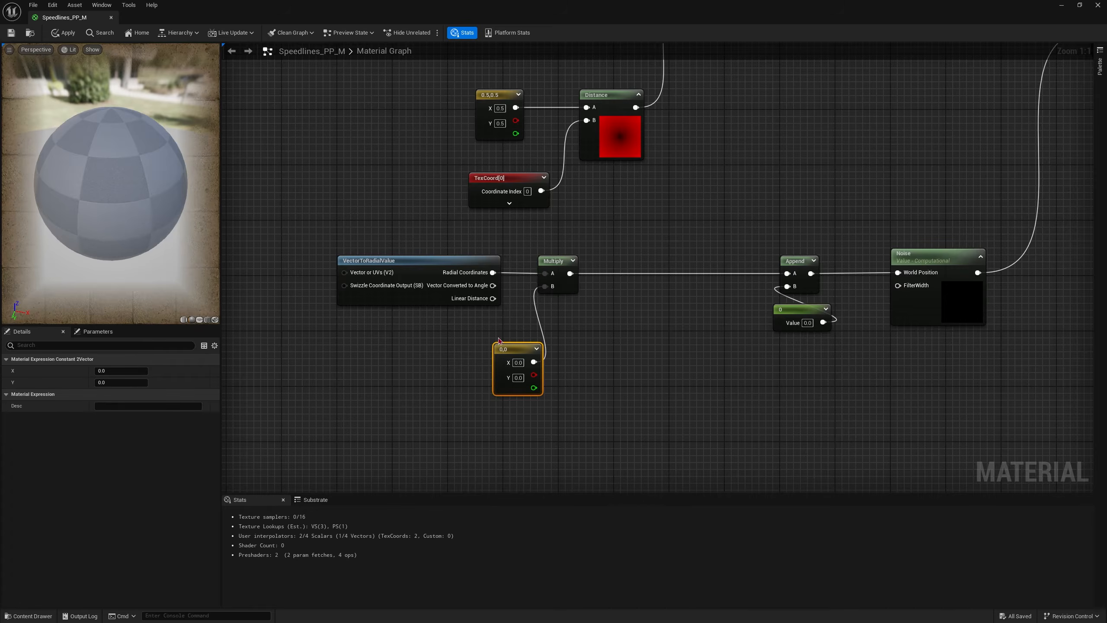
{"action": "left_click_drag", "start_coordinate": [476, 347], "coordinate": [456, 340]}
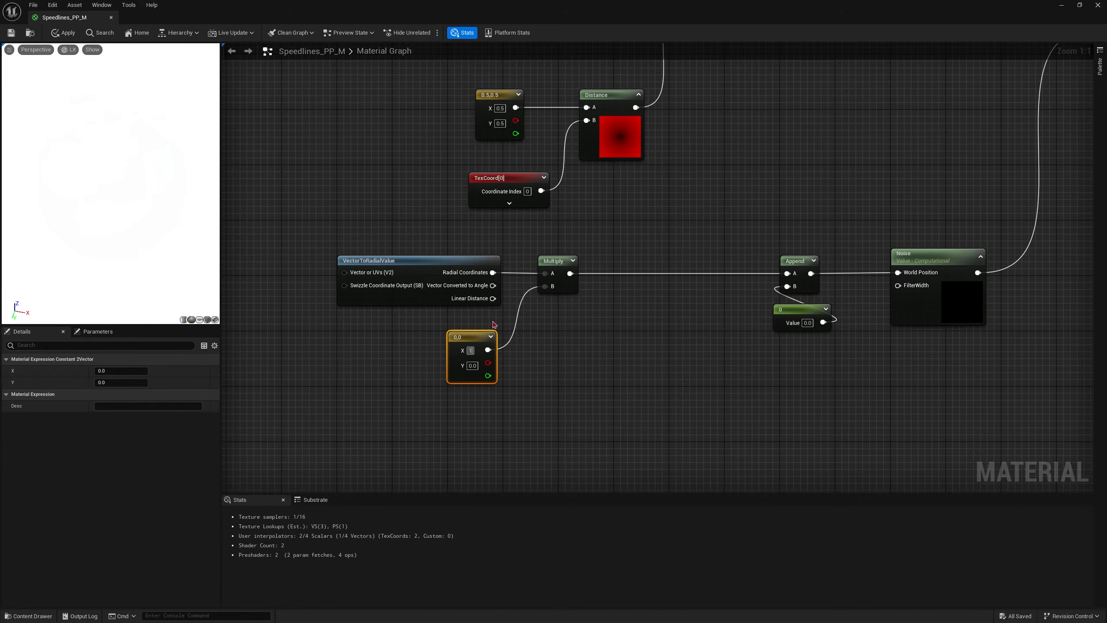
Set both X and Y of the Constant2Vector feeding the Multiply node to 1.
{"action": "key", "text": "Return"}
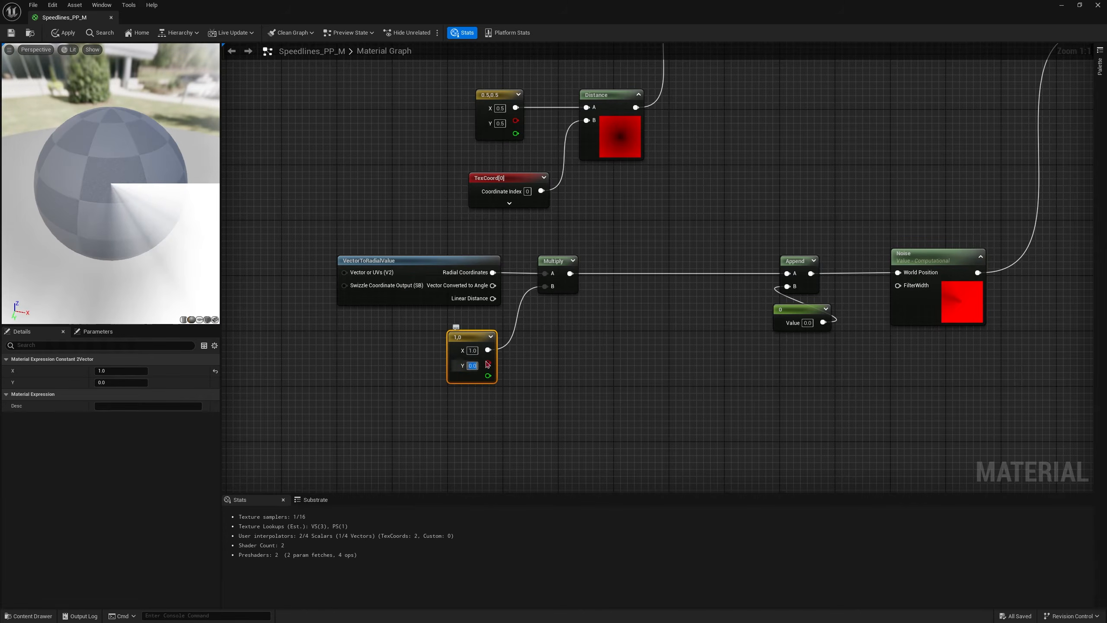
{"action": "type", "text": "1"}
{"action": "key", "text": "Return"}
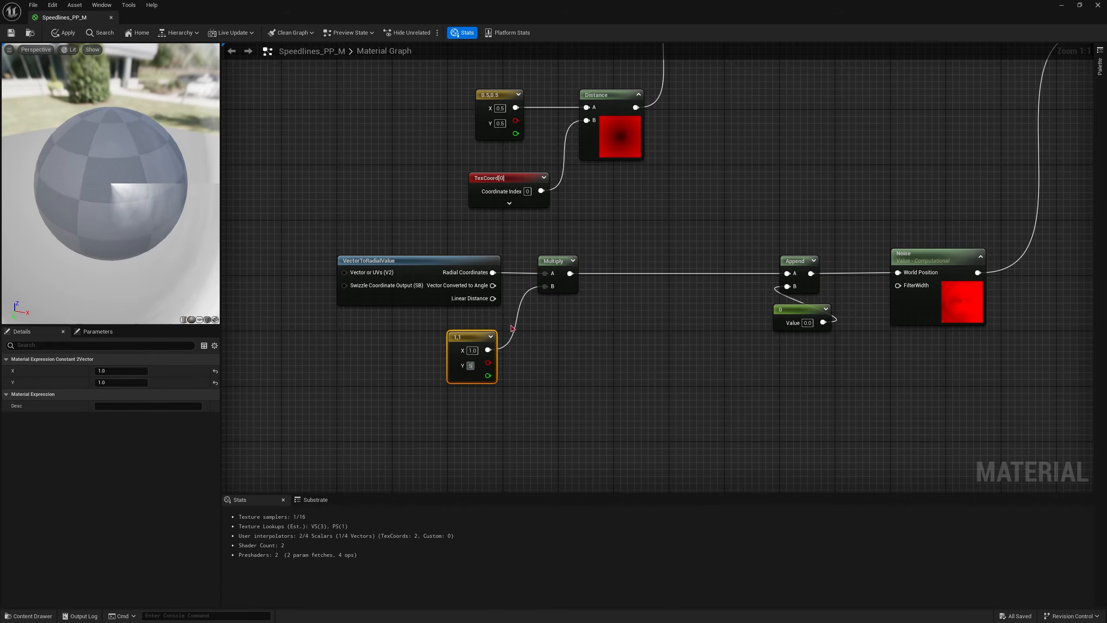
Set the Y value of the Multiply node's Constant2Vector to 5, followed by its X value, also to 5.
{"action": "type", "text": "5"}
{"action": "key", "text": "Return"}
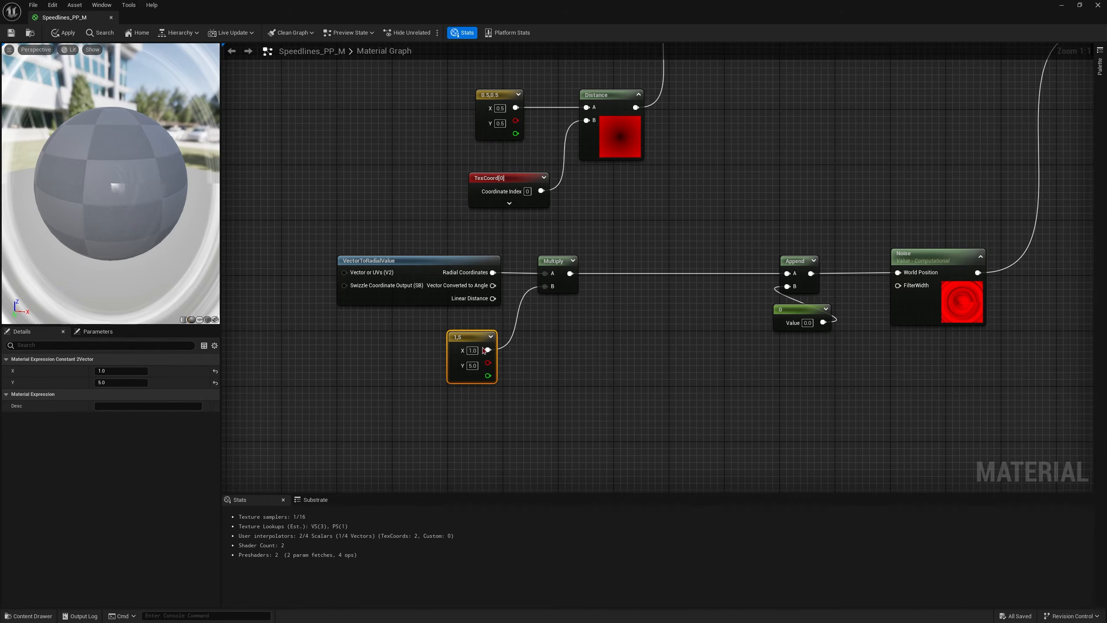
{"action": "left_click_drag", "start_coordinate": [331, 243], "coordinate": [484, 303]}
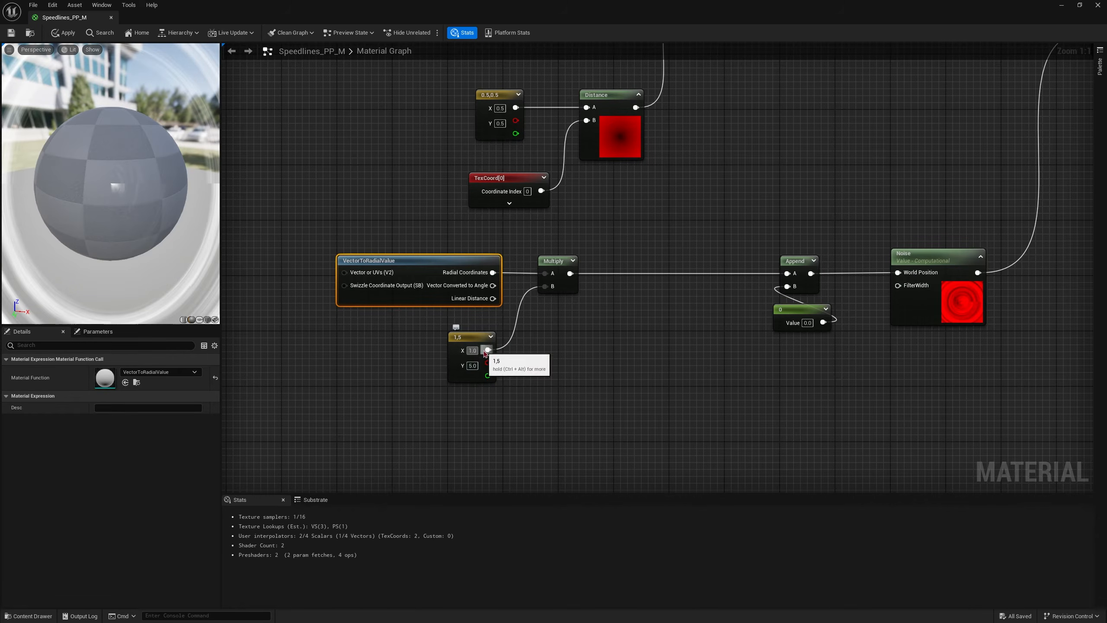
{"action": "type", "text": "5"}
{"action": "key", "text": "Return"}
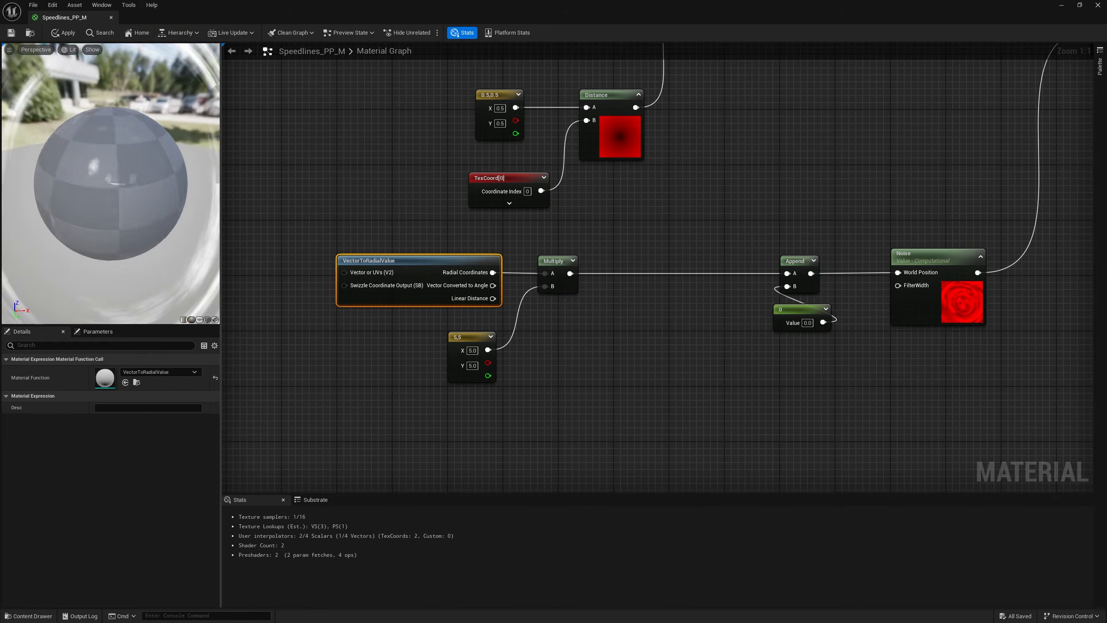
{"action": "right_click_drag", "start_coordinate": [334, 341], "coordinate": [412, 346]}
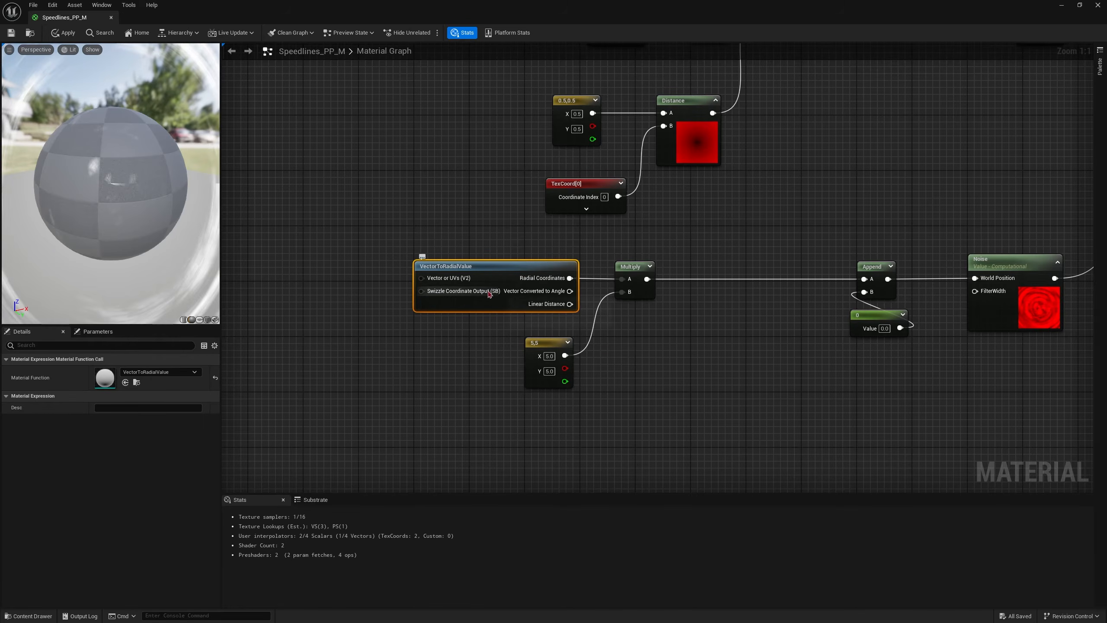
Open the material function behind the VectorToRadialValue node for inspection.
{"action": "right_click_drag", "start_coordinate": [343, 332], "coordinate": [365, 334]}
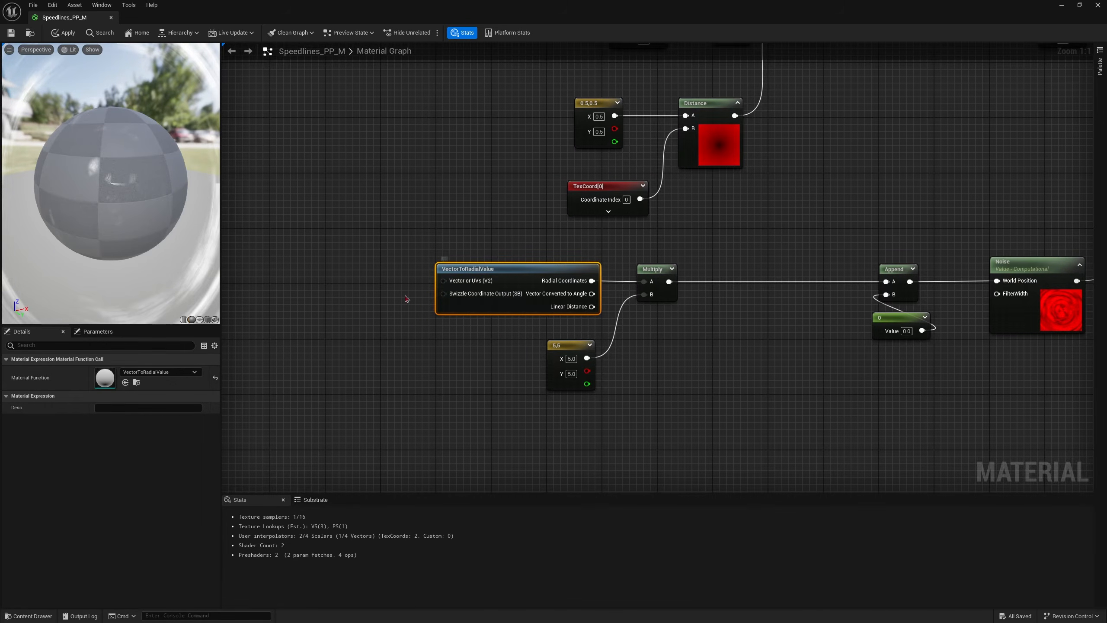
{"action": "right_click", "coordinate": [374, 298]}
{"action": "left_click", "coordinate": [406, 301]}
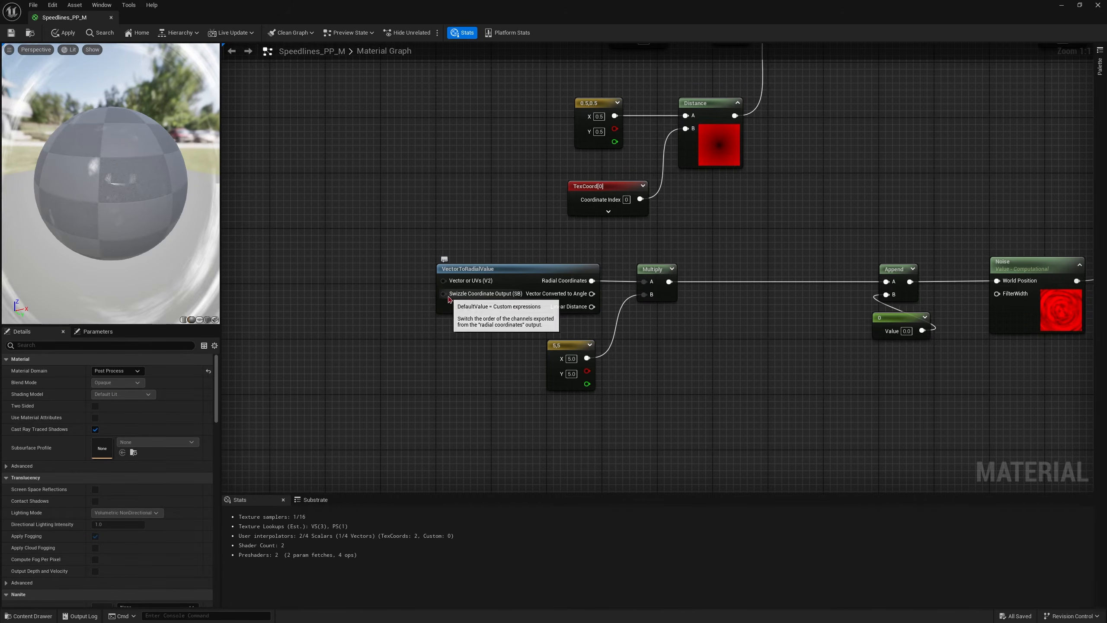
{"action": "left_click", "coordinate": [487, 308]}
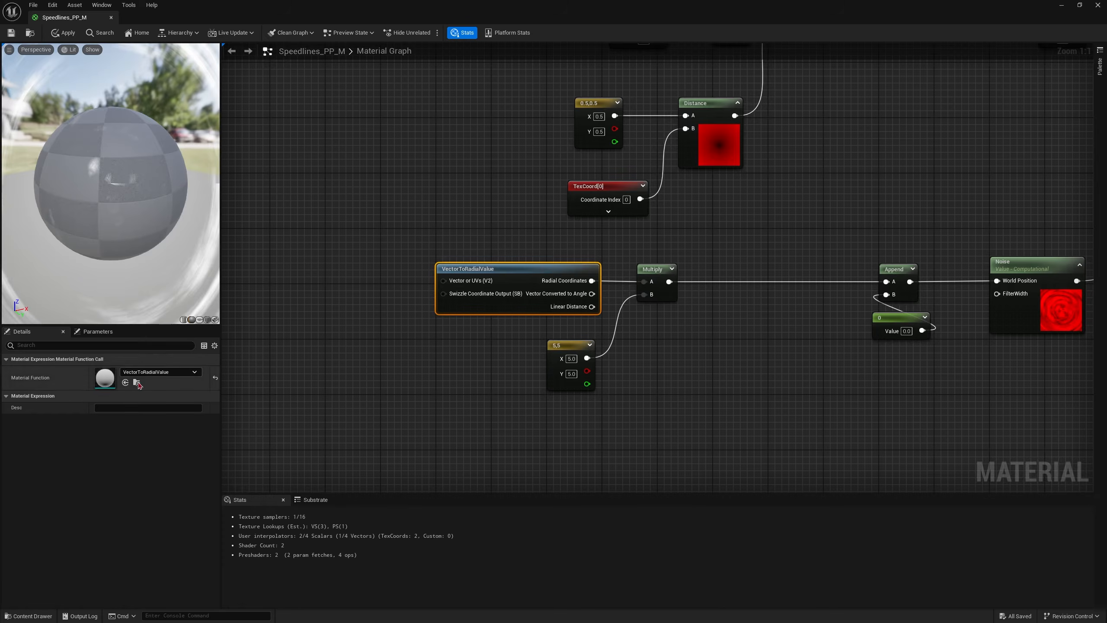
{"action": "double_click", "coordinate": [105, 377]}
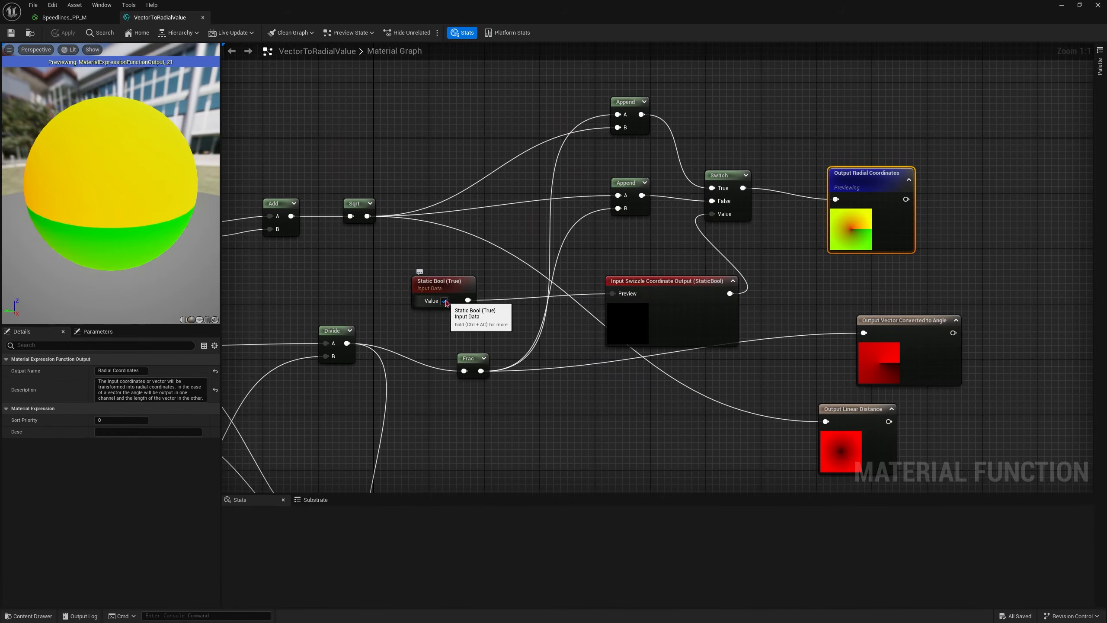
Set the function's Static Bool feeding Swizzle Coordinate Output to False, save, and return to Speedlines_PP_M.
{"action": "left_click", "coordinate": [441, 294]}
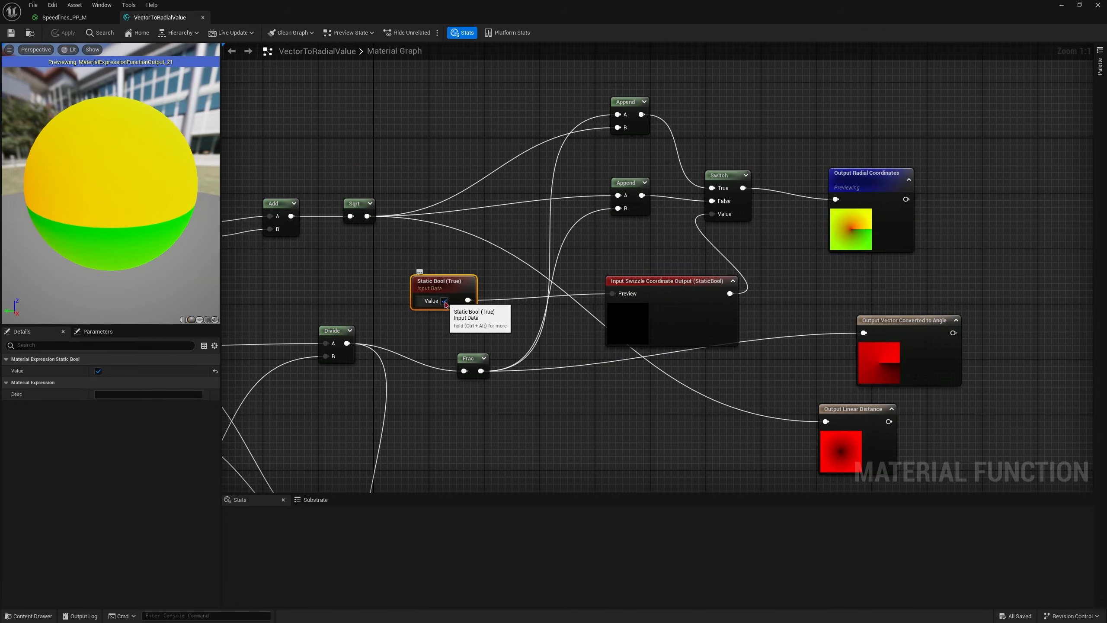
{"action": "left_click", "coordinate": [446, 301]}
{"action": "left_click", "coordinate": [11, 33]}
{"action": "left_click", "coordinate": [50, 20]}
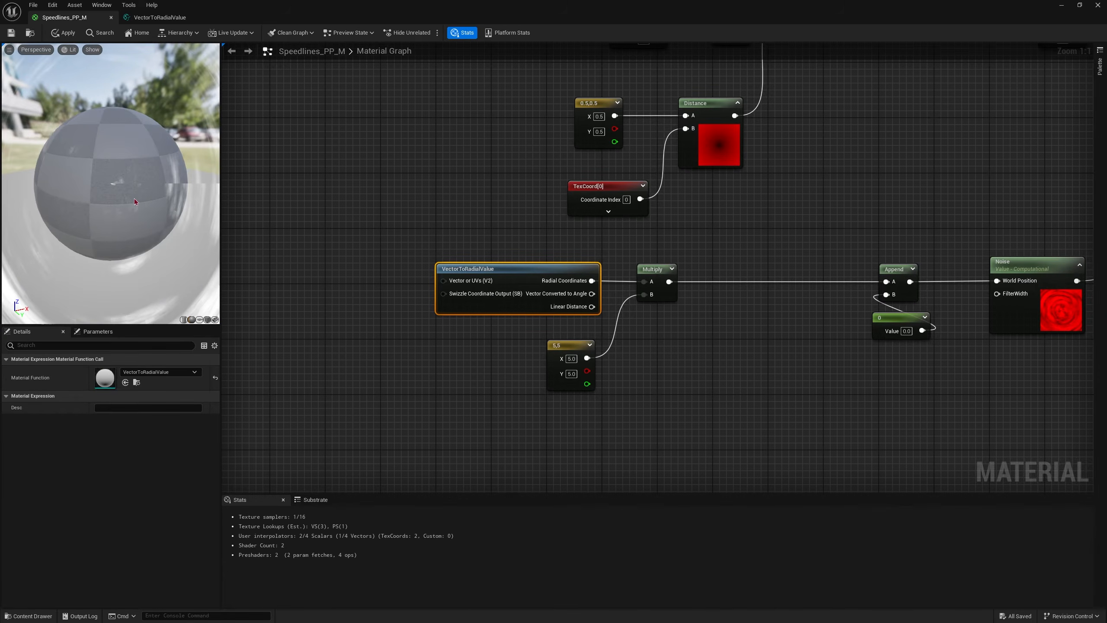
Restore the function's Static Bool to True in VectorToRadialValue and return to the Speedlines_PP_M graph.
{"action": "left_click", "coordinate": [160, 17]}
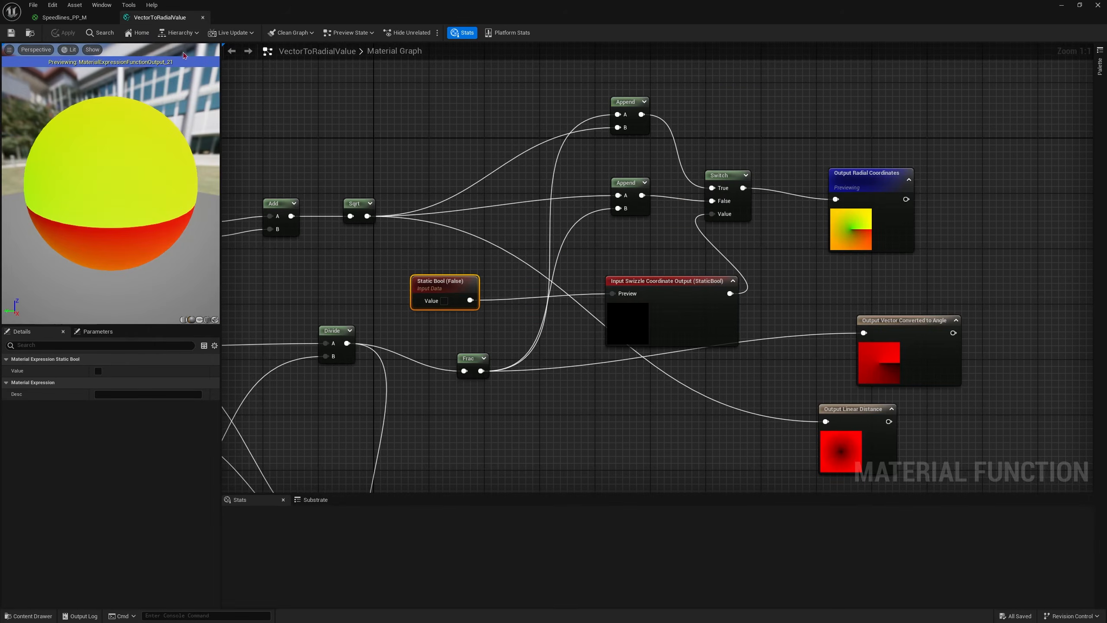
{"action": "left_click", "coordinate": [444, 300]}
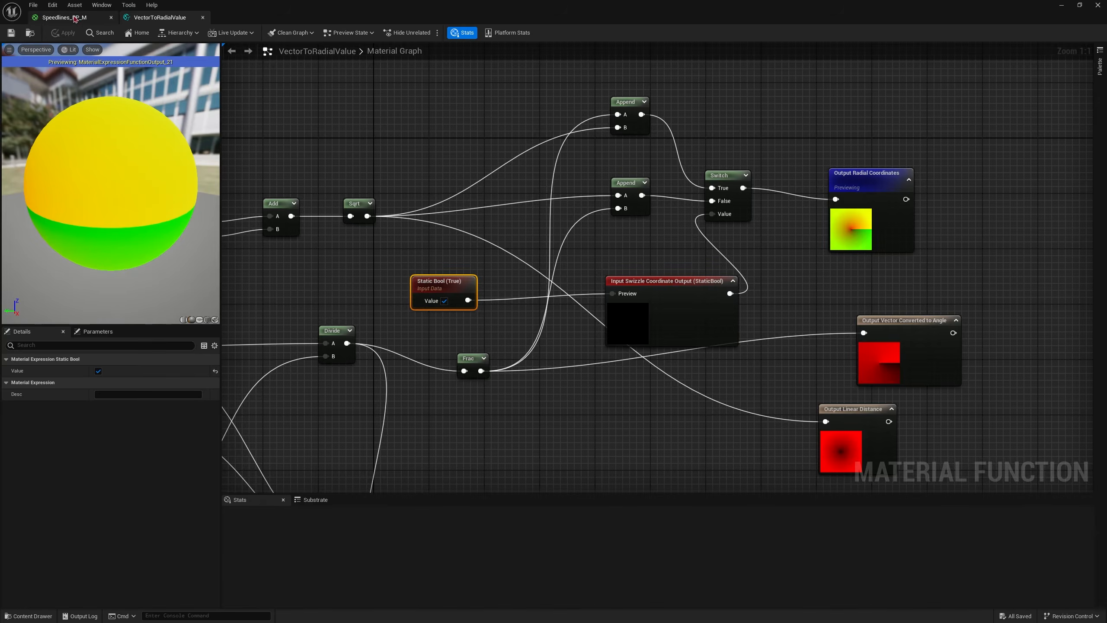
{"action": "left_click", "coordinate": [76, 19]}
Add a StaticBool node set to False, connect it to VectorToRadialValue's Swizzle Coordinate Output input, and save the material.
{"action": "right_click", "coordinate": [397, 278]}
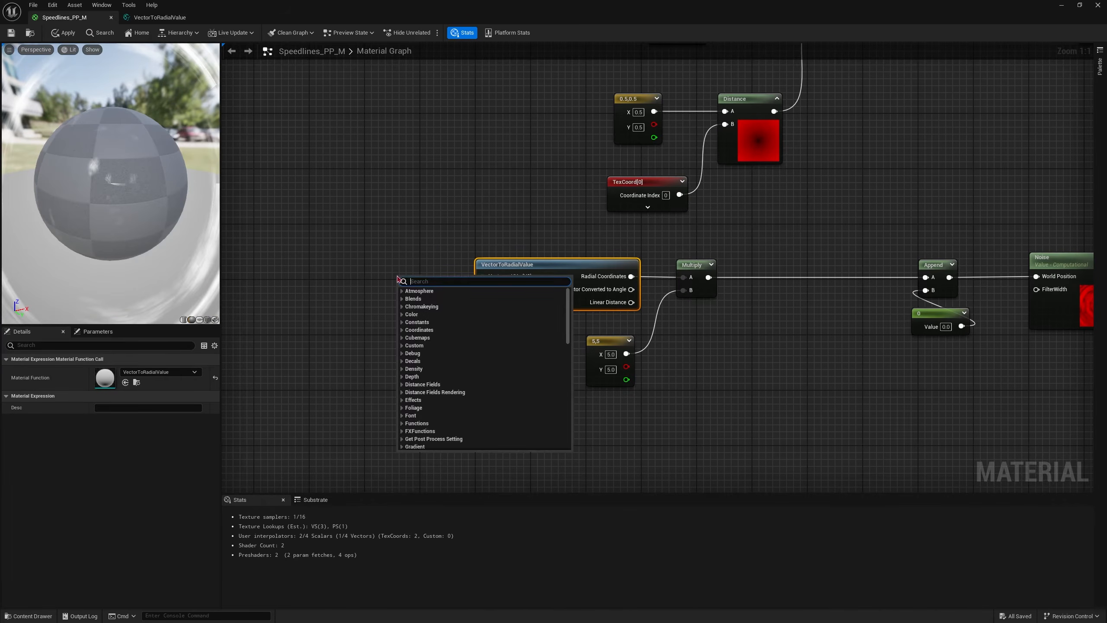
{"action": "type", "text": "static"}
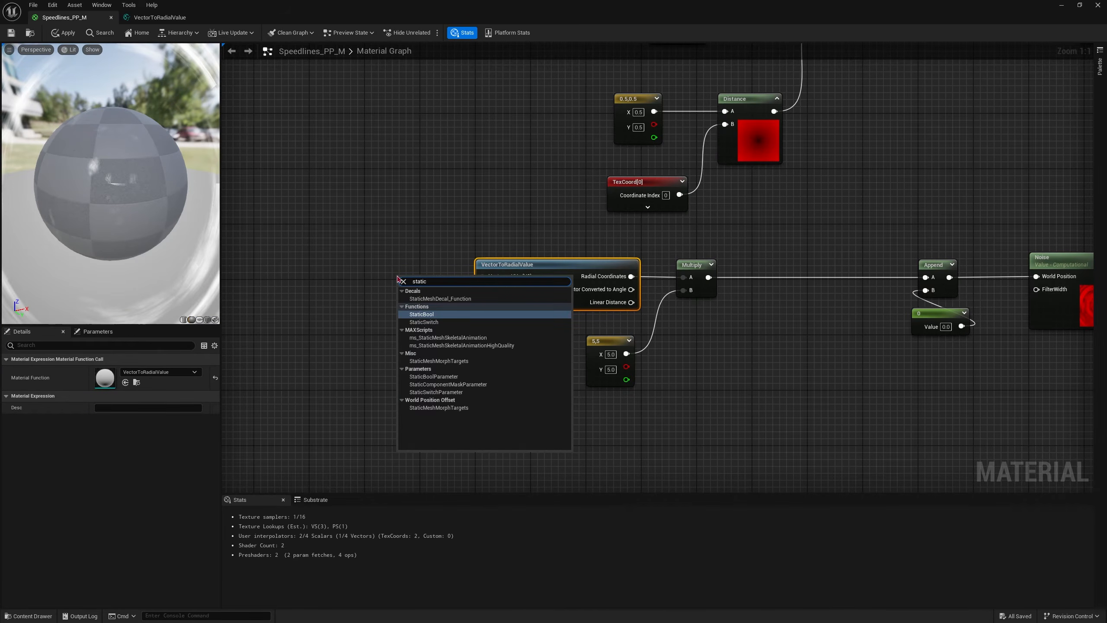
{"action": "key", "text": "Return"}
{"action": "left_click_drag", "start_coordinate": [432, 284], "coordinate": [482, 289]}
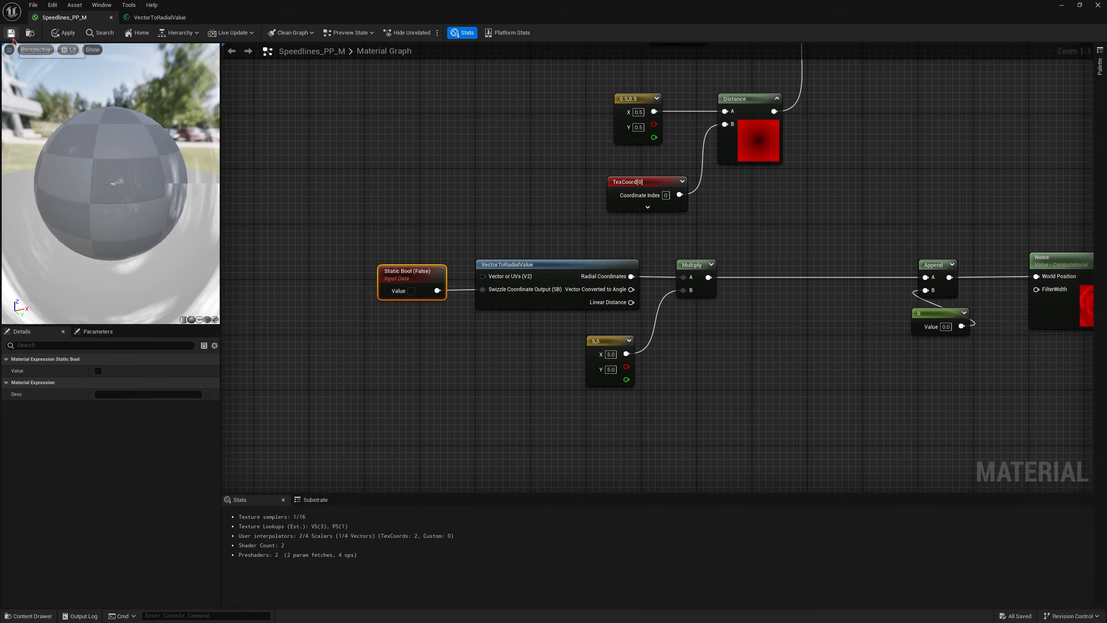
{"action": "left_click", "coordinate": [11, 33]}
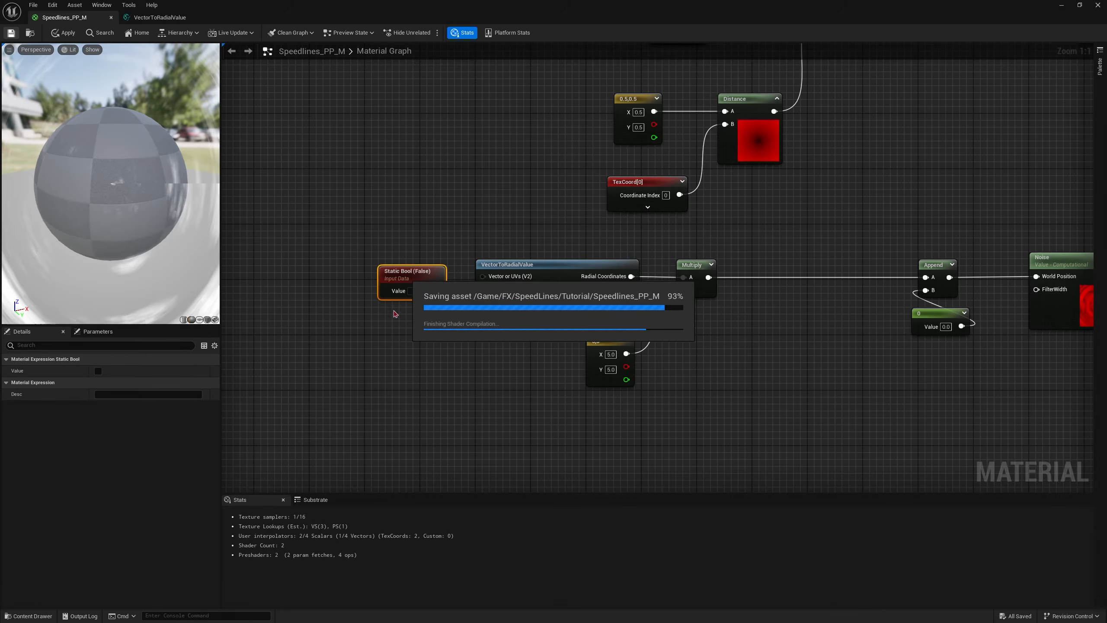
Reopen the VectorToRadialValue function, examine how its graph computes the radial coordinates, and return to Speedlines_PP_M.
{"action": "left_click", "coordinate": [550, 266]}
{"action": "double_click", "coordinate": [106, 378]}
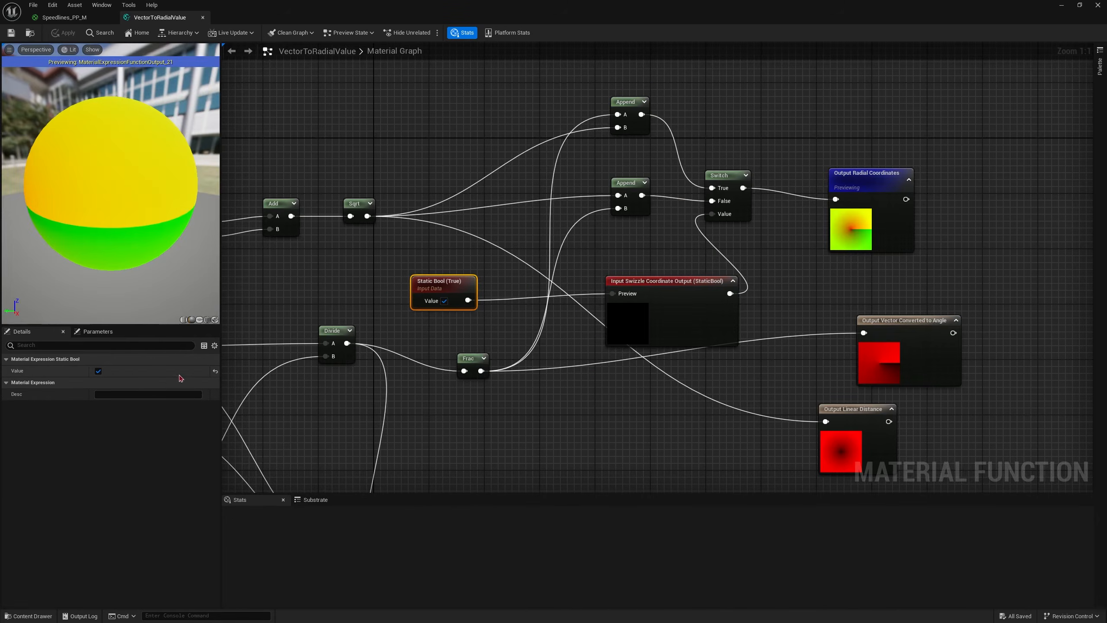
{"action": "left_click", "coordinate": [528, 333]}
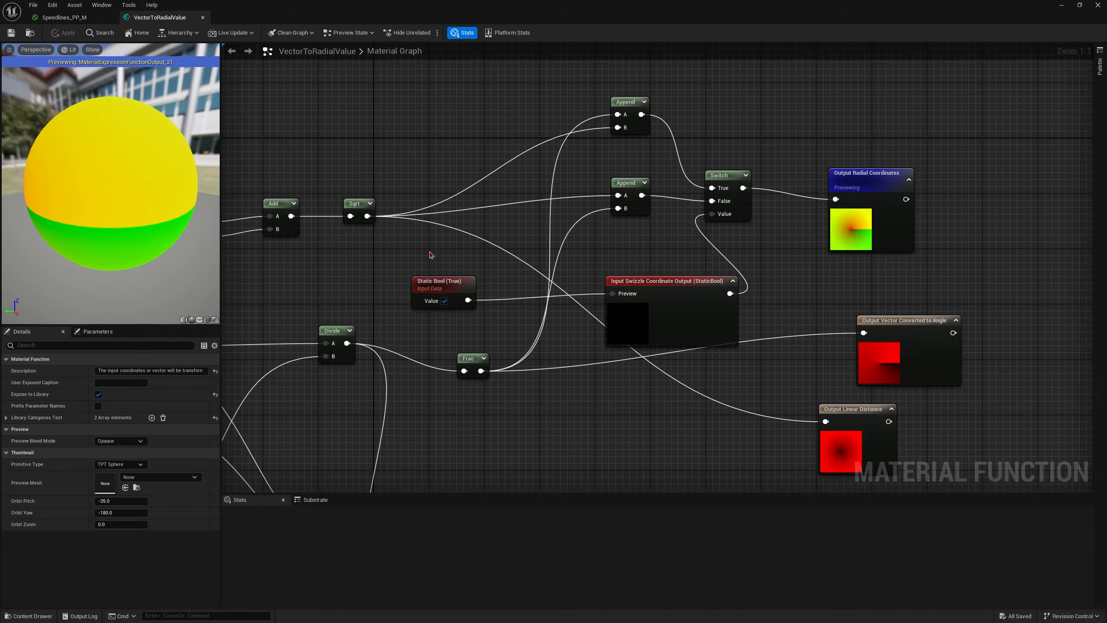
{"action": "right_click_drag", "start_coordinate": [617, 374], "coordinate": [834, 291]}
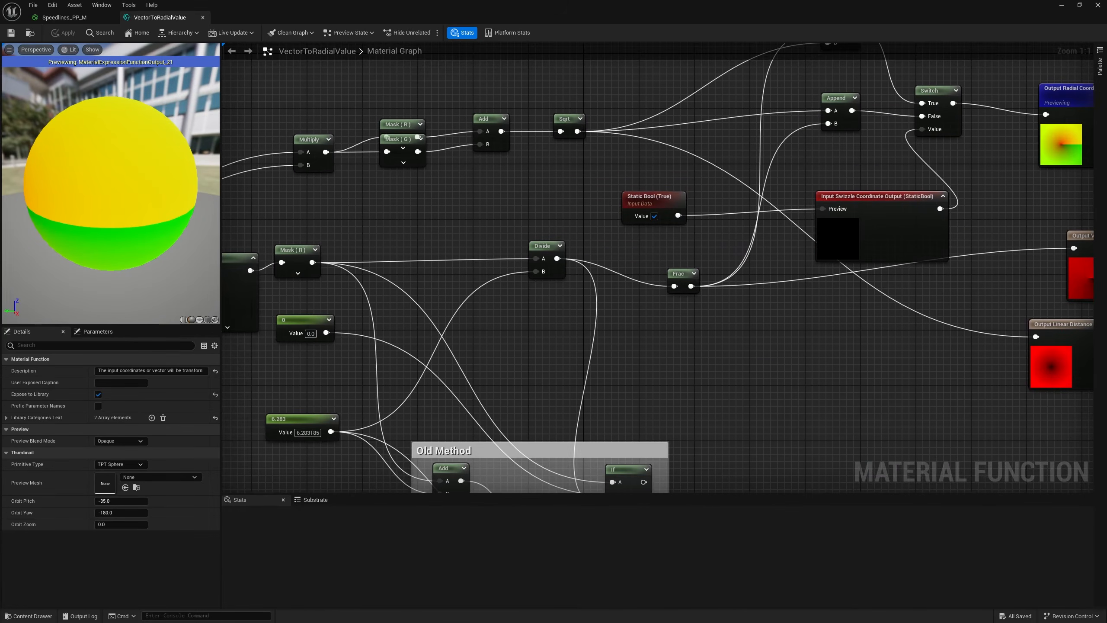
{"action": "right_click_drag", "start_coordinate": [715, 331], "coordinate": [656, 281]}
{"action": "scroll", "coordinate": [689, 207], "scroll_direction": "down", "scroll_amount": 2}
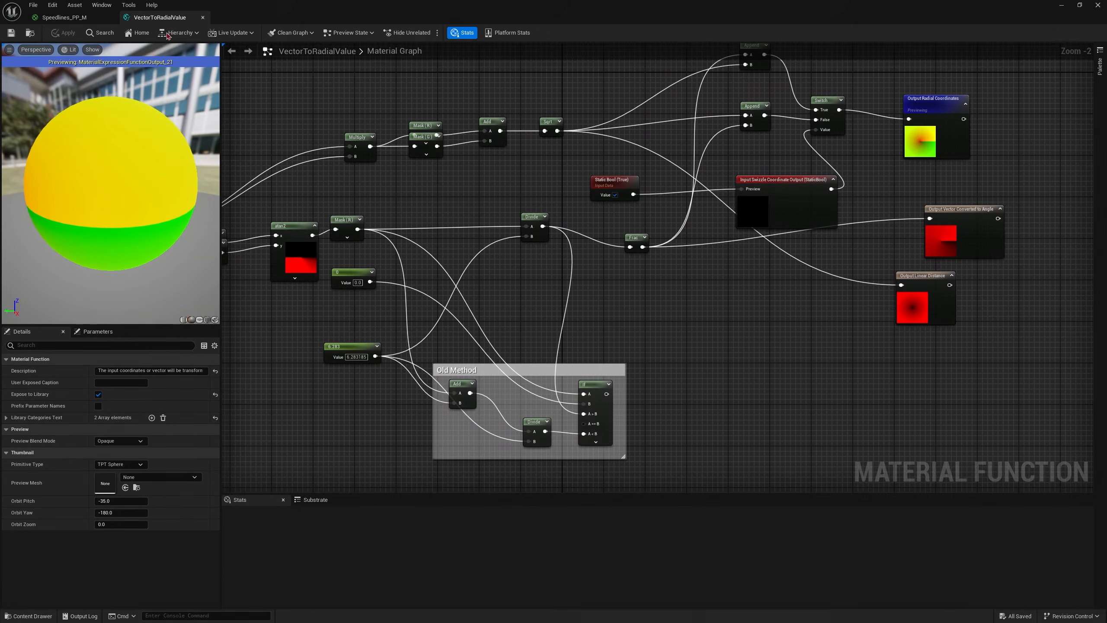
{"action": "left_click", "coordinate": [78, 19]}
Set the Y value of the Multiply node's Constant2Vector to 20 and its X value to 2.
{"action": "right_click_drag", "start_coordinate": [595, 308], "coordinate": [485, 304]}
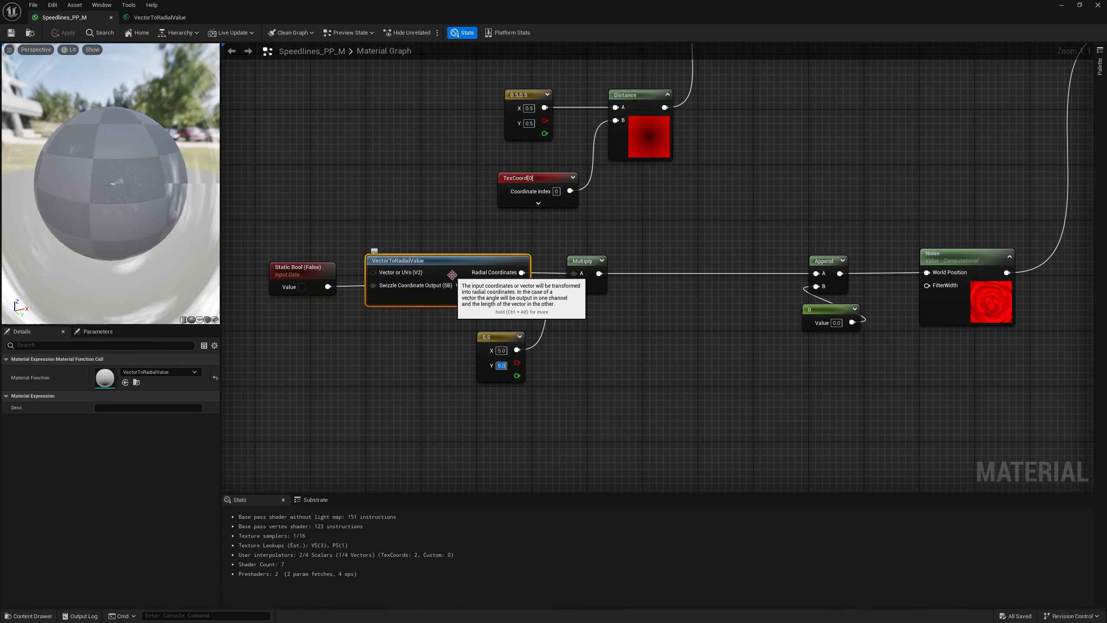
{"action": "type", "text": "20"}
{"action": "key", "text": "Return"}
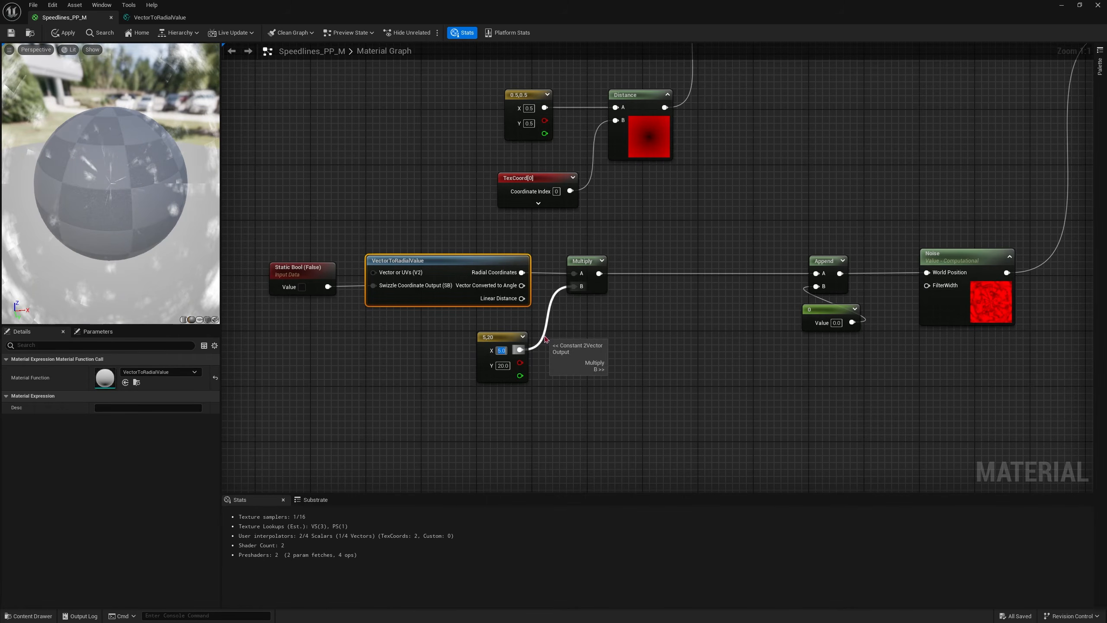
{"action": "type", "text": "2"}
{"action": "key", "text": "Return"}
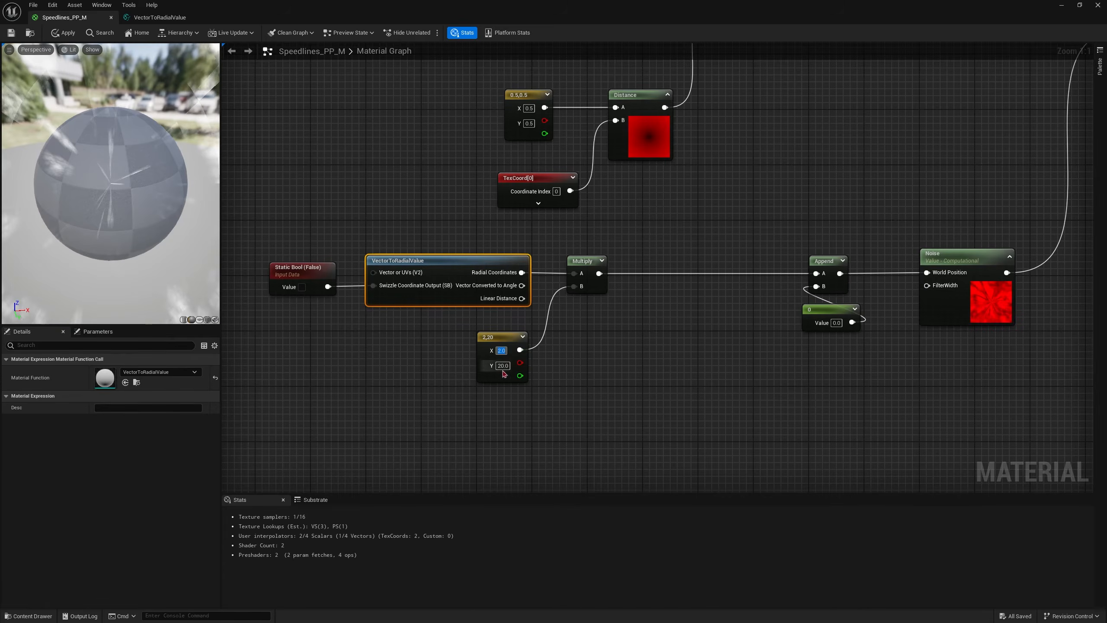
Raise the Y value of the Multiply node's Constant2Vector to 60 and check the lines in the preview.
{"action": "type", "text": "60"}
{"action": "key", "text": "Return"}
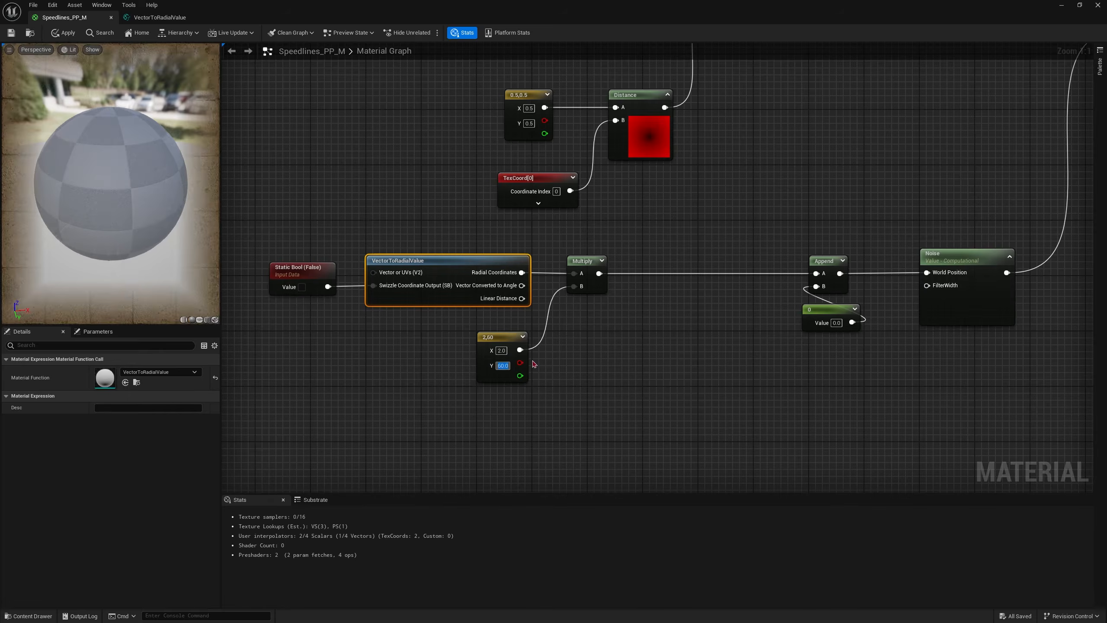
{"action": "left_click_drag", "start_coordinate": [142, 218], "coordinate": [136, 165]}
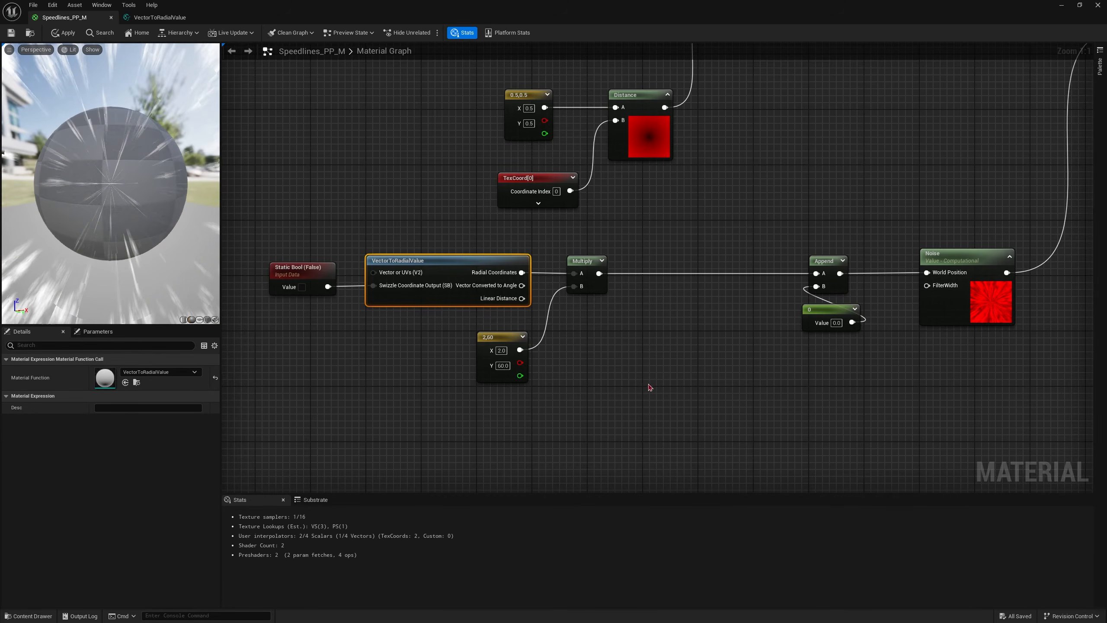
Move the Static Bool, VectorToRadialValue, Constant2Vector and Multiply nodes left together to widen the gap before Append.
{"action": "right_click_drag", "start_coordinate": [628, 369], "coordinate": [642, 372]}
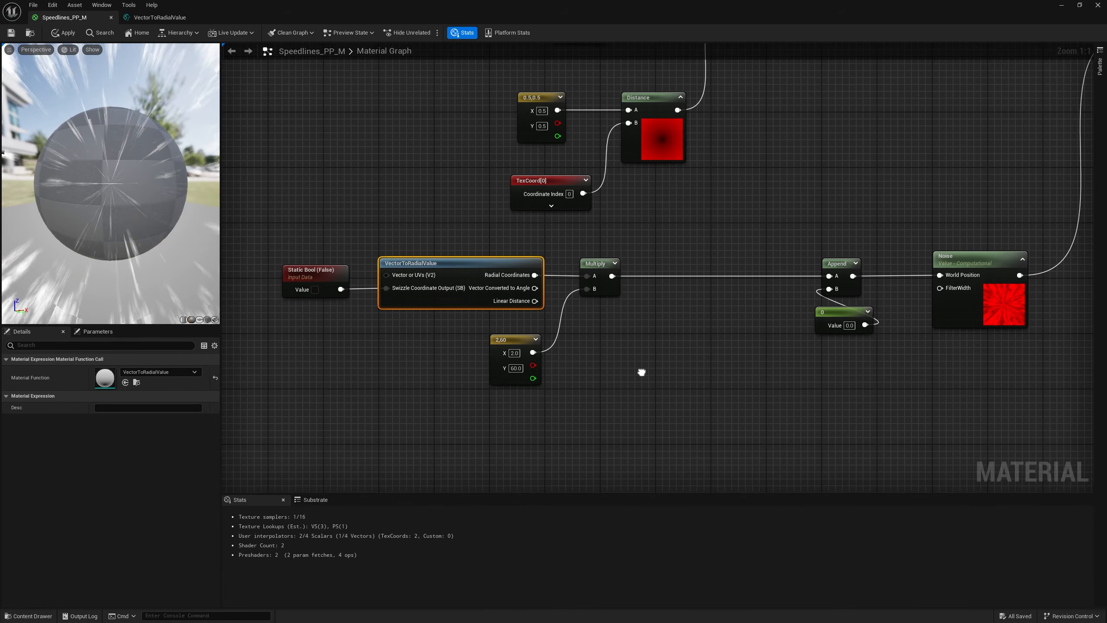
{"action": "left_click_drag", "start_coordinate": [305, 249], "coordinate": [606, 353]}
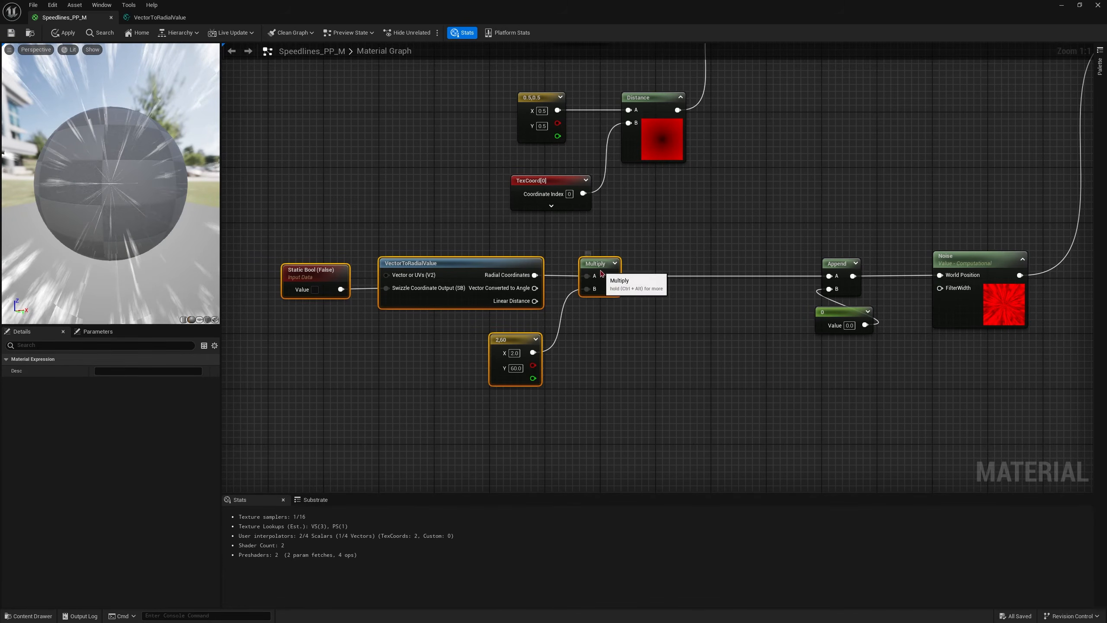
{"action": "left_click_drag", "start_coordinate": [594, 276], "coordinate": [483, 275]}
{"action": "left_click", "coordinate": [531, 298]}
Insert a Rotator node between the Multiply output and the Append node's A input, aligned with the Multiply node.
{"action": "right_click_drag", "start_coordinate": [531, 298], "coordinate": [395, 348]}
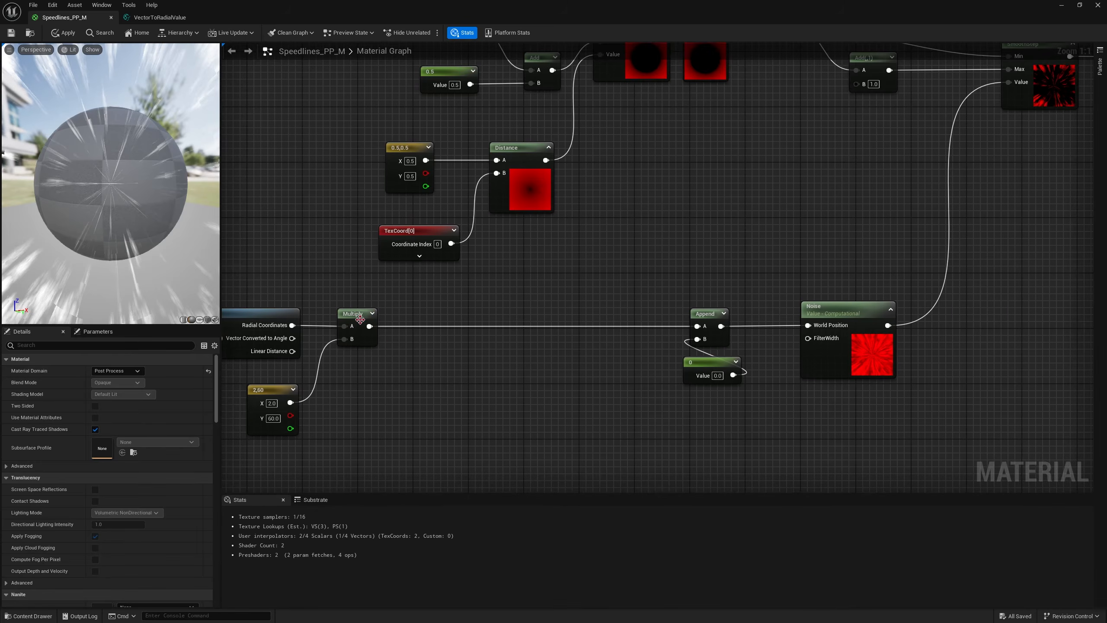
{"action": "left_click_drag", "start_coordinate": [370, 326], "coordinate": [481, 336]}
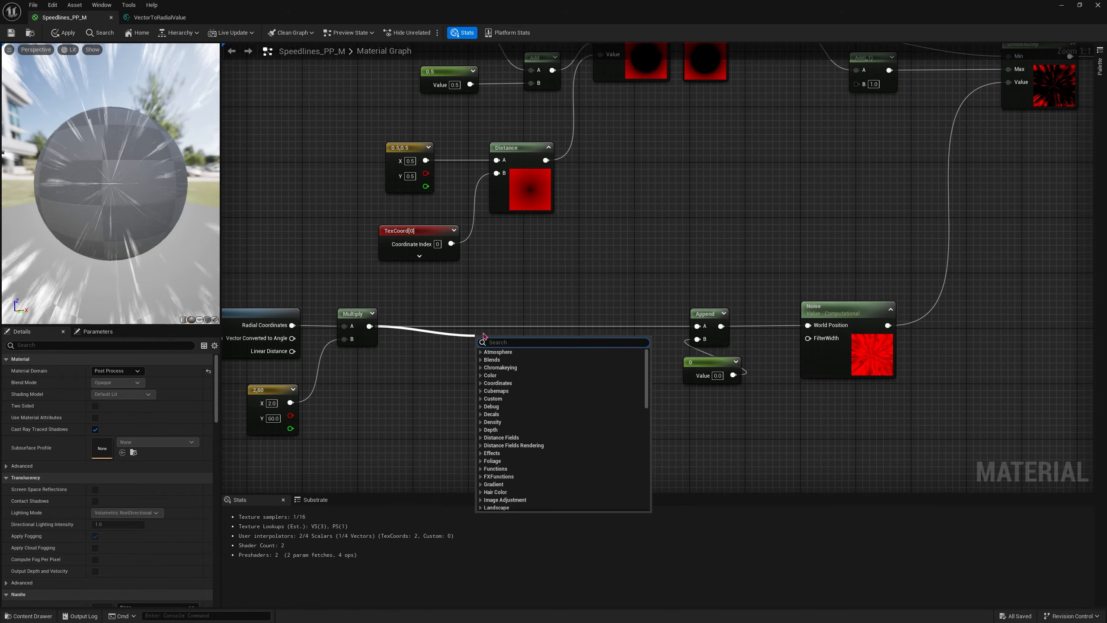
{"action": "type", "text": "rotator"}
{"action": "key", "text": "Return"}
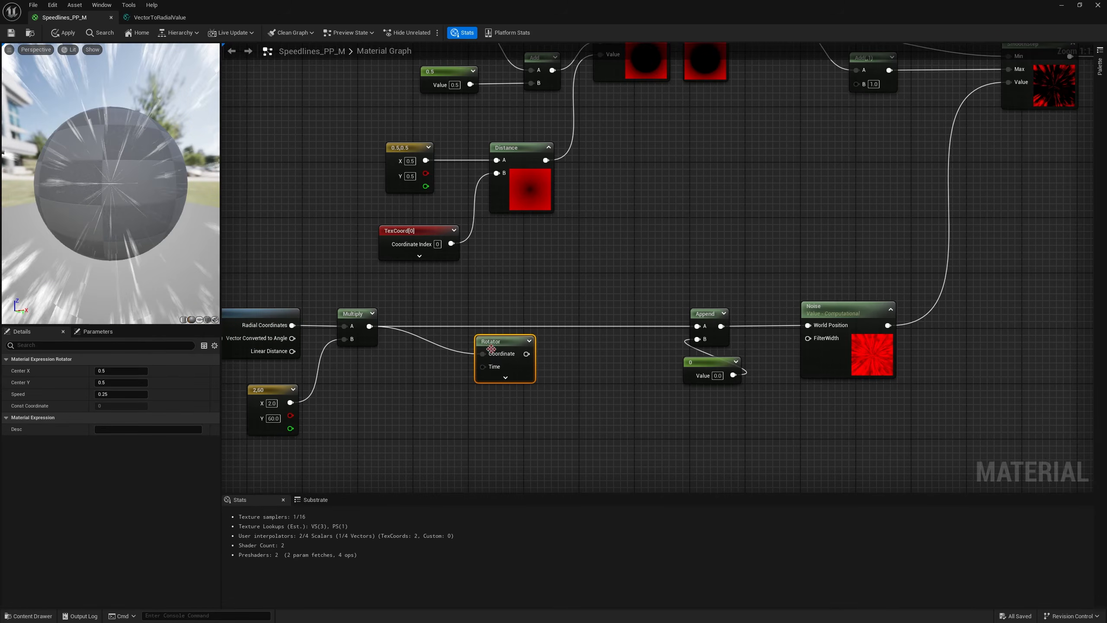
{"action": "left_click_drag", "start_coordinate": [491, 349], "coordinate": [450, 321]}
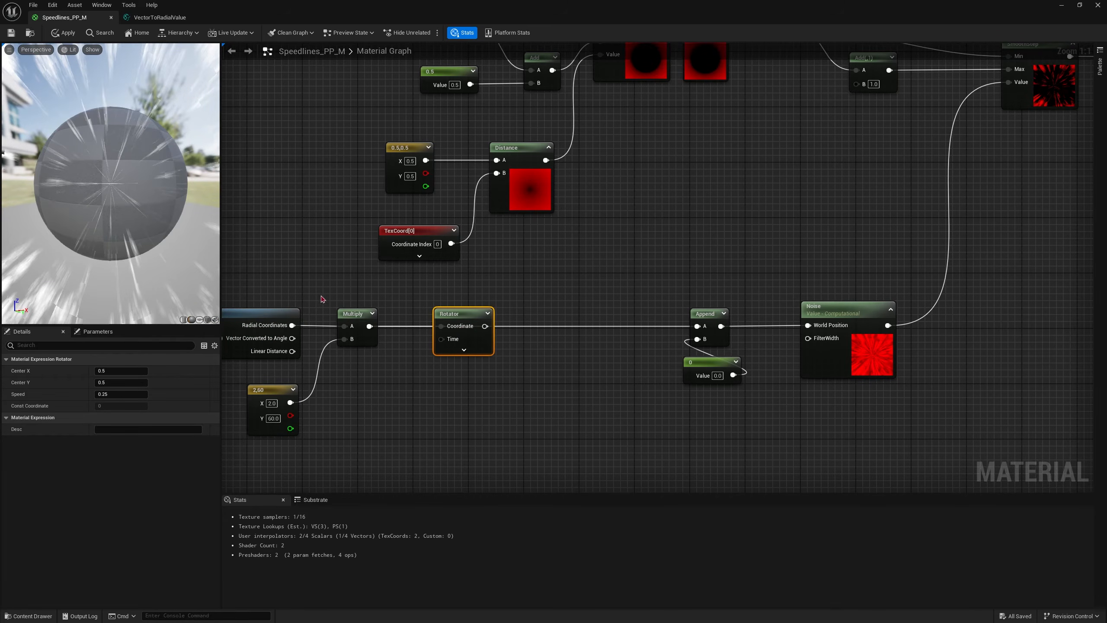
{"action": "left_click_drag", "start_coordinate": [280, 293], "coordinate": [388, 366]}
{"action": "left_click", "coordinate": [389, 366]}
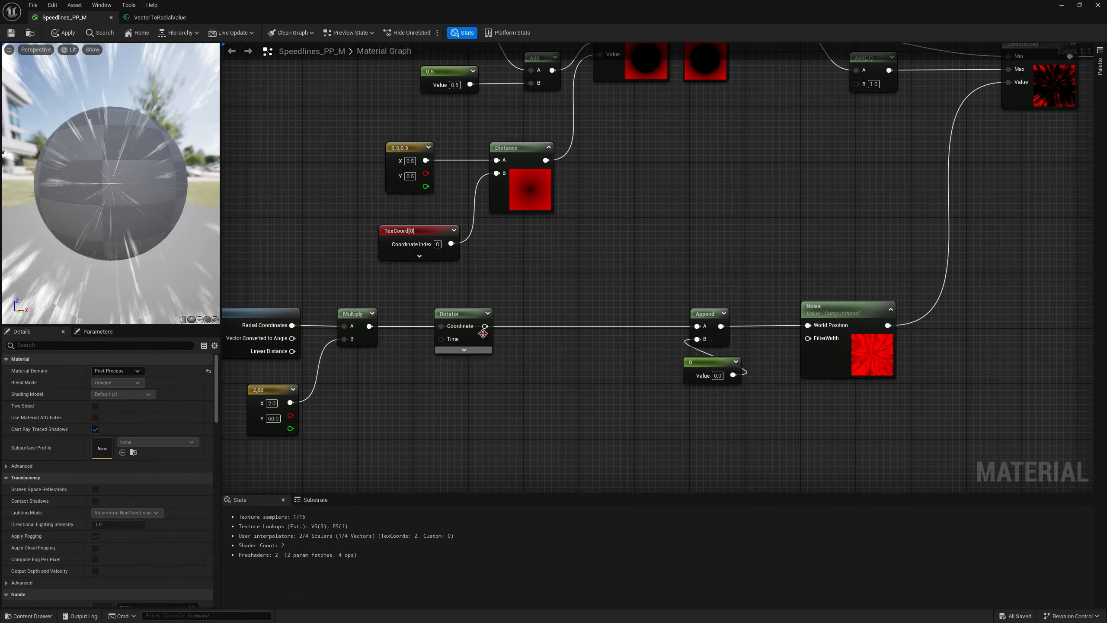
{"action": "left_click_drag", "start_coordinate": [484, 325], "coordinate": [698, 326]}
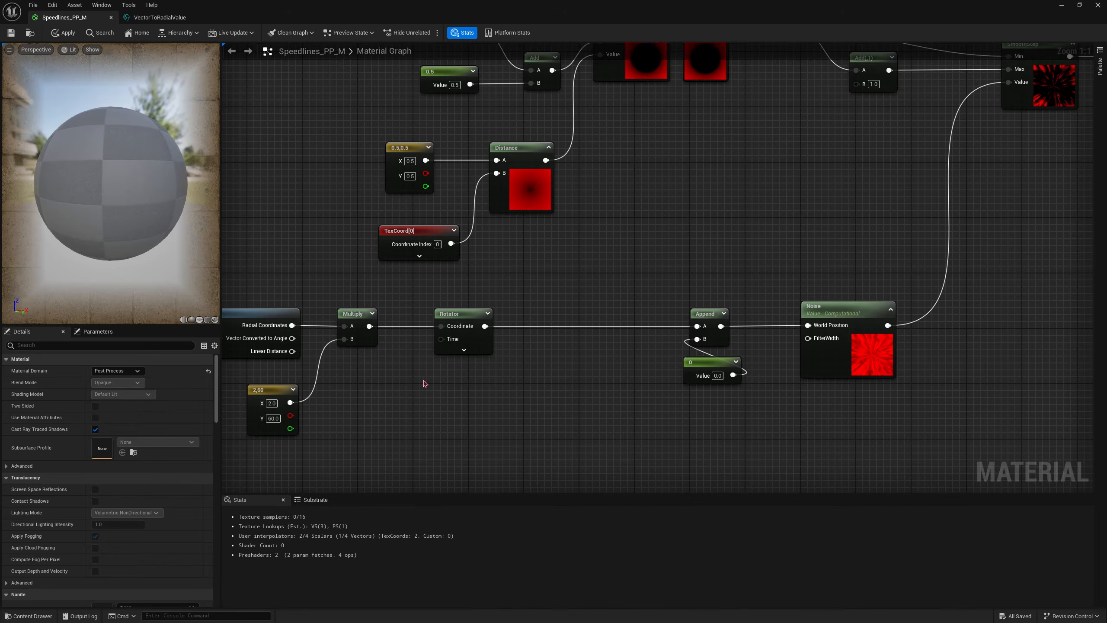
{"action": "mouse_move", "coordinate": [140, 209]}
{"action": "left_mouse_down"}
{"action": "mouse_move", "coordinate": [78, 209]}
{"action": "mouse_move", "coordinate": [137, 213]}
{"action": "left_mouse_up"}
Add a Time node below the Rotator node.
{"action": "right_click", "coordinate": [415, 408]}
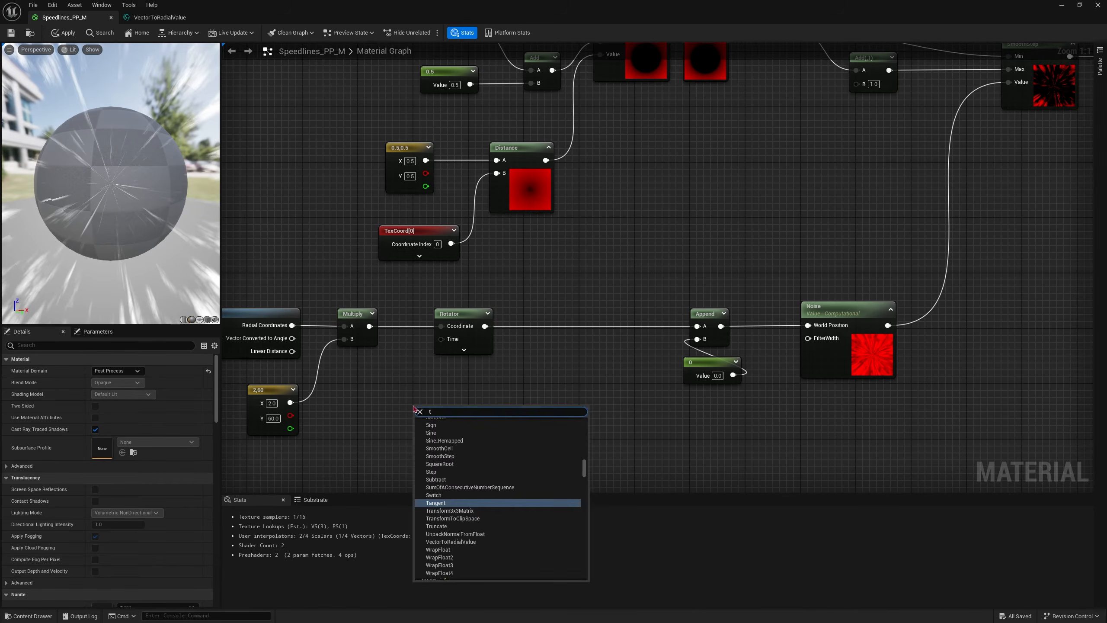
{"action": "type", "text": "tinme"}
{"action": "key", "text": "BackSpace"}
{"action": "key", "text": "BackSpace"}
{"action": "key", "text": "BackSpace"}
{"action": "type", "text": "me"}
{"action": "key", "text": "Return"}
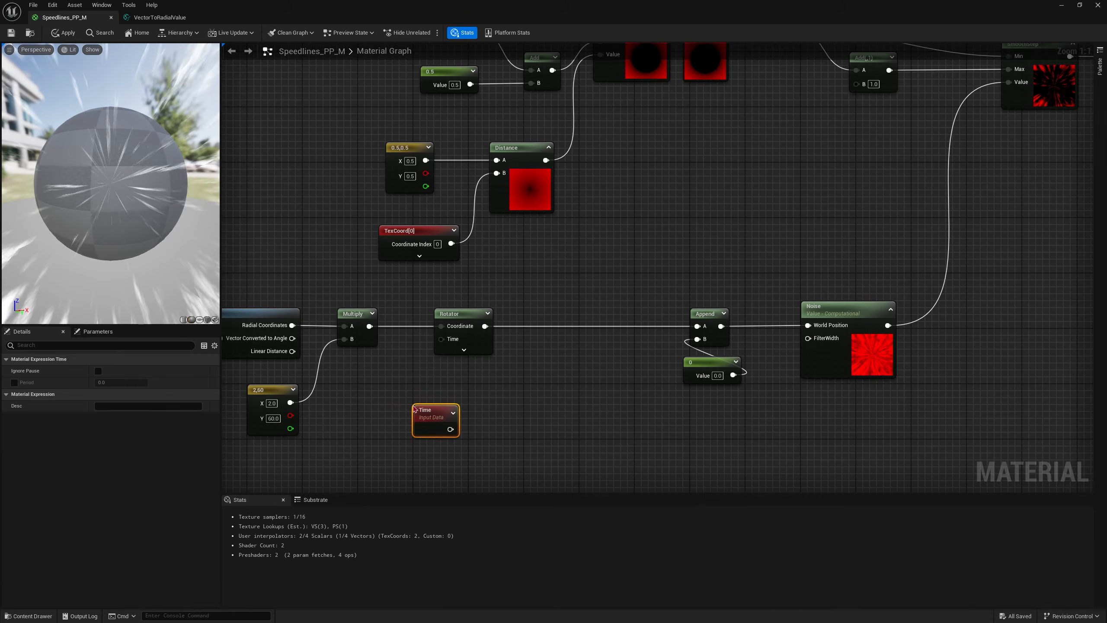
Add a Multiply node with the Time node's output connected to its A input.
{"action": "left_click_drag", "start_coordinate": [450, 429], "coordinate": [502, 434]}
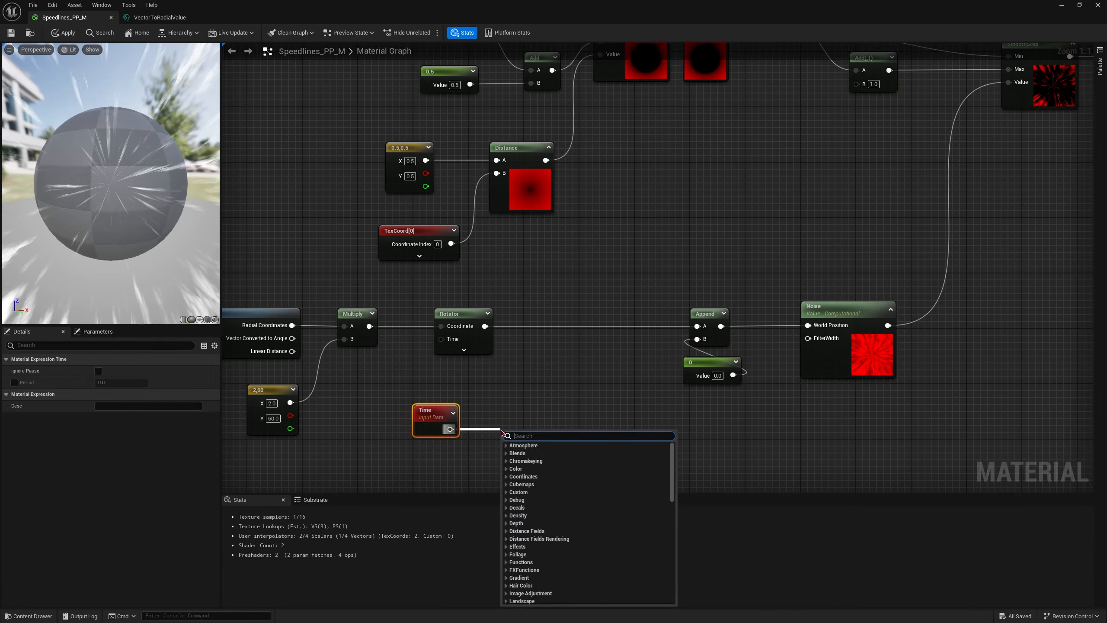
{"action": "type", "text": "*"}
{"action": "key", "text": "Return"}
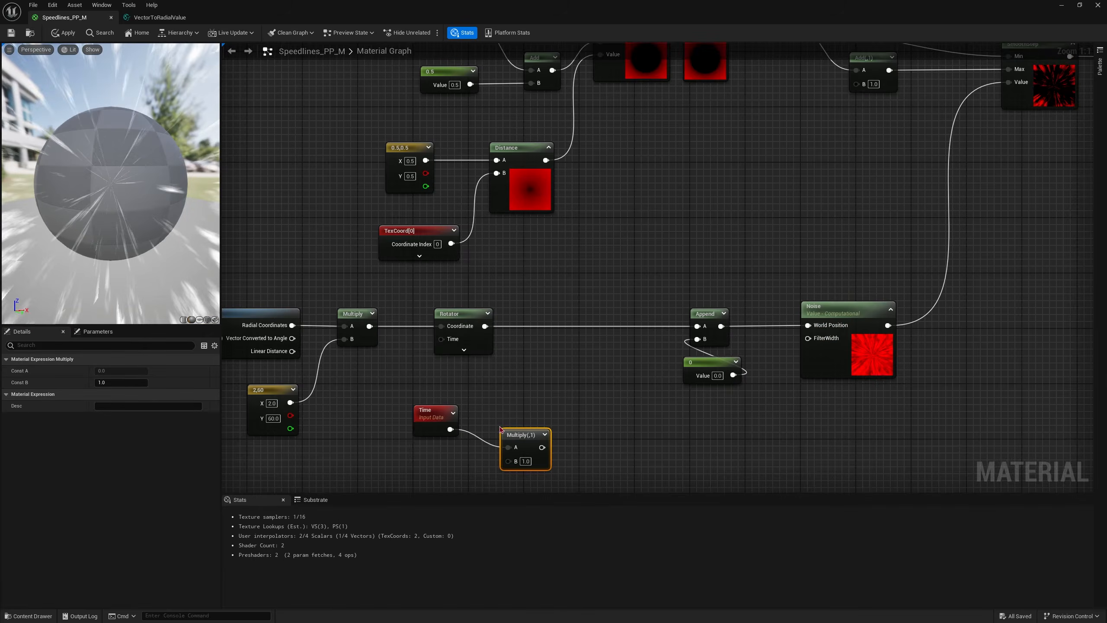
Add a constant node below the Time node and convert it to a scalar parameter named Speed.
{"action": "right_click_drag", "start_coordinate": [462, 465], "coordinate": [460, 395]}
{"action": "key", "text": "1"}
{"action": "left_click", "coordinate": [460, 395]}
{"action": "right_click", "coordinate": [479, 401]}
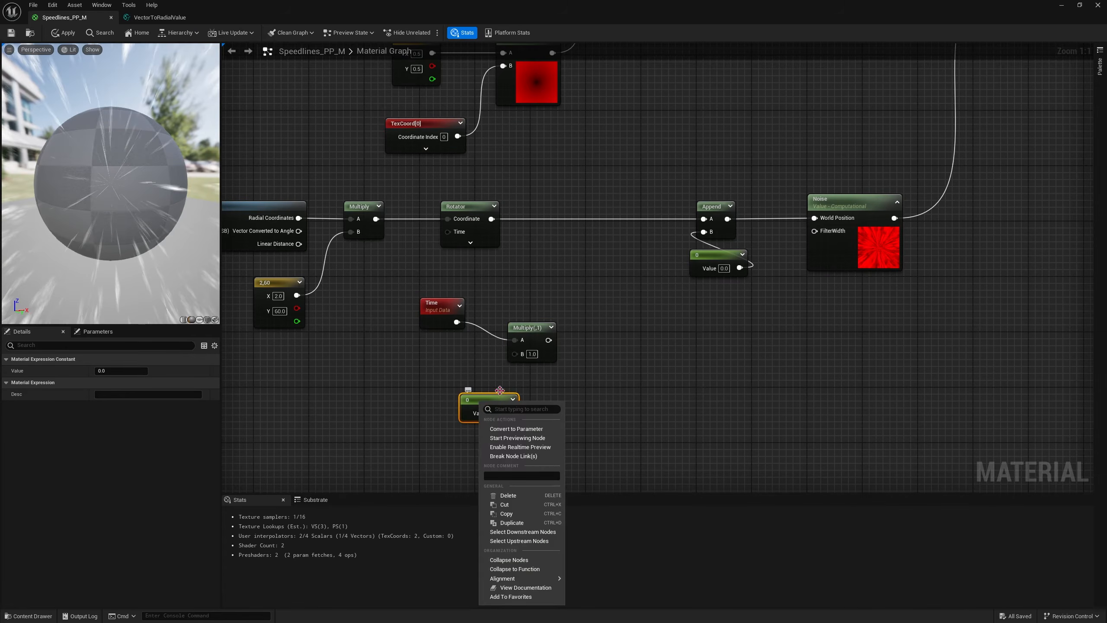
{"action": "left_click", "coordinate": [516, 429]}
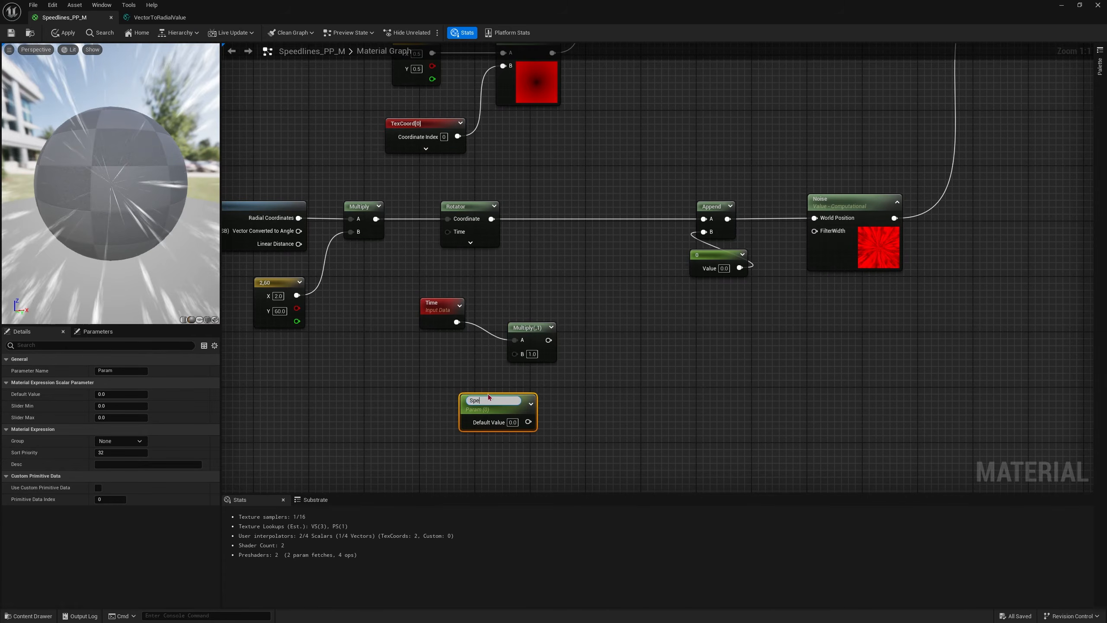
{"action": "key", "text": "Return"}
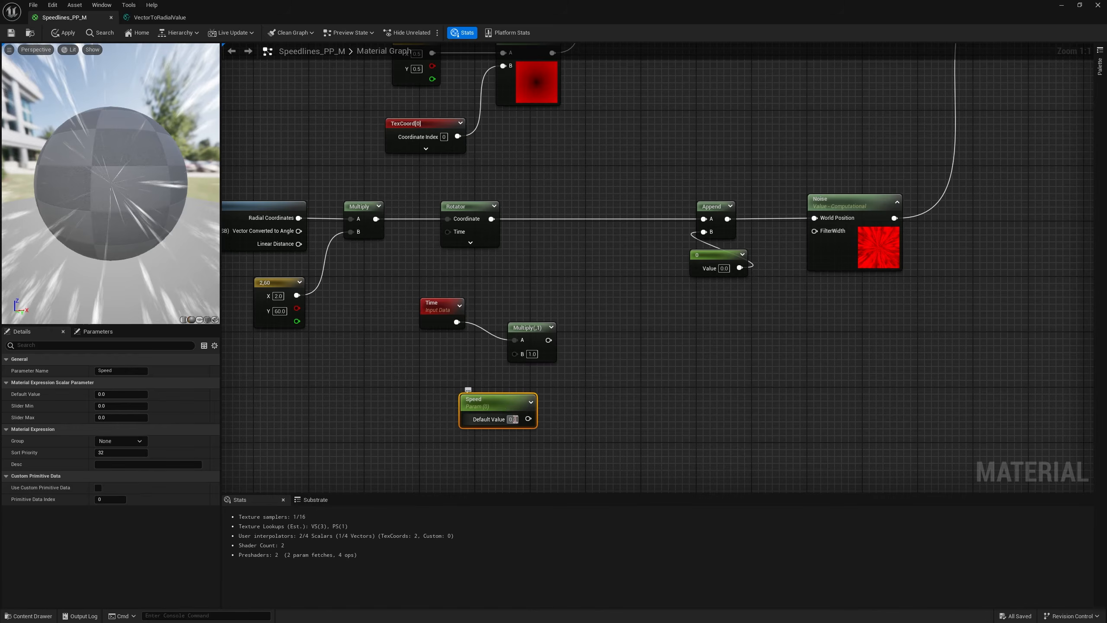
Set Speed's default value to 0.5, feed it into Multiply's B input, and connect Multiply's output to the Rotator's Time input.
{"action": "left_click_drag", "start_coordinate": [490, 404], "coordinate": [448, 231]}
{"action": "left_click", "coordinate": [463, 391]}
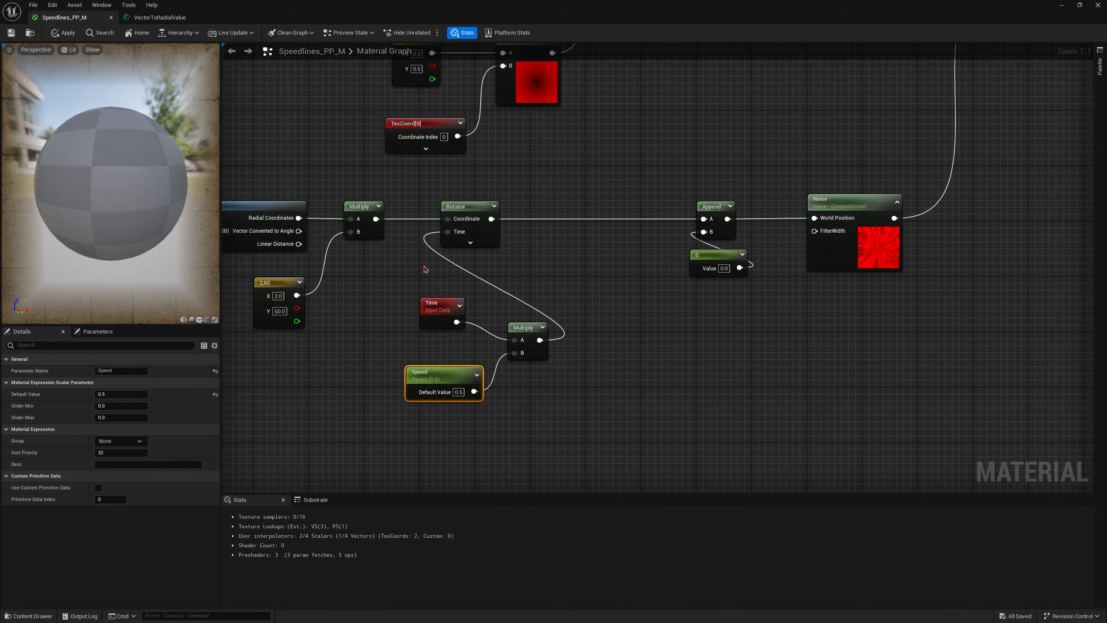
Shift the Time and Speed nodes left and place their Multiply node directly beneath the Rotator.
{"action": "left_click", "coordinate": [438, 315]}
{"action": "left_click", "coordinate": [456, 386], "text": "ctrl"}
{"action": "left_click_drag", "start_coordinate": [456, 386], "coordinate": [402, 386]}
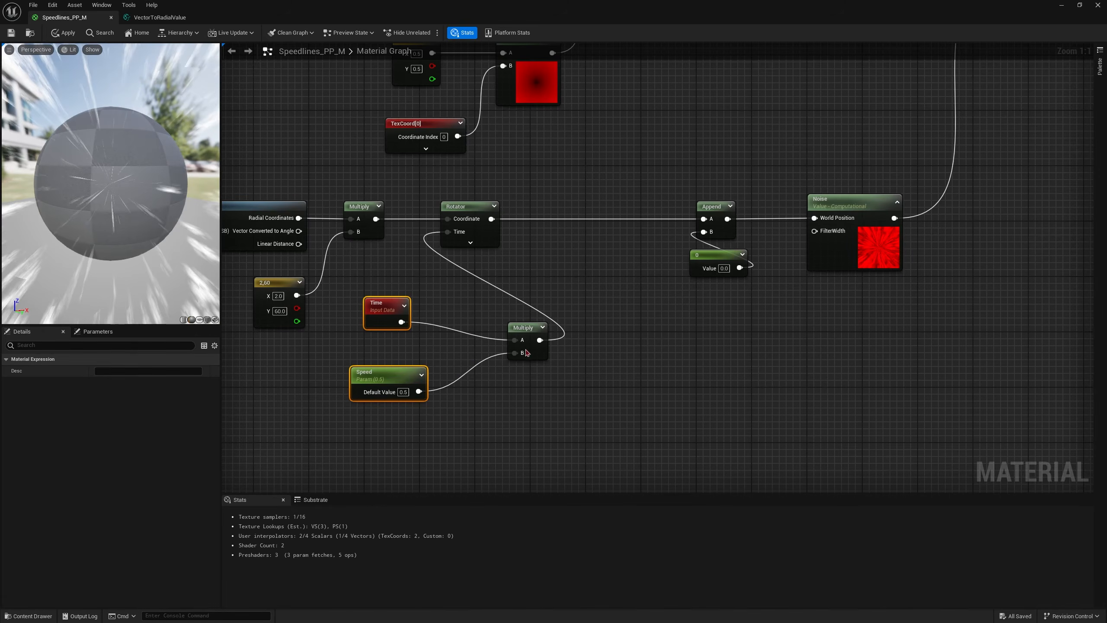
{"action": "left_click", "coordinate": [530, 331]}
{"action": "left_click_drag", "start_coordinate": [530, 331], "coordinate": [462, 320]}
{"action": "left_click", "coordinate": [527, 305]}
Check the rotating speed lines in the preview and save the material.
{"action": "mouse_move", "coordinate": [157, 236]}
{"action": "left_mouse_down"}
{"action": "mouse_move", "coordinate": [135, 236]}
{"action": "mouse_move", "coordinate": [170, 236]}
{"action": "mouse_move", "coordinate": [109, 233]}
{"action": "mouse_move", "coordinate": [131, 266]}
{"action": "mouse_move", "coordinate": [144, 240]}
{"action": "mouse_move", "coordinate": [113, 231]}
{"action": "mouse_move", "coordinate": [149, 245]}
{"action": "mouse_move", "coordinate": [130, 240]}
{"action": "mouse_move", "coordinate": [153, 231]}
{"action": "left_mouse_up"}
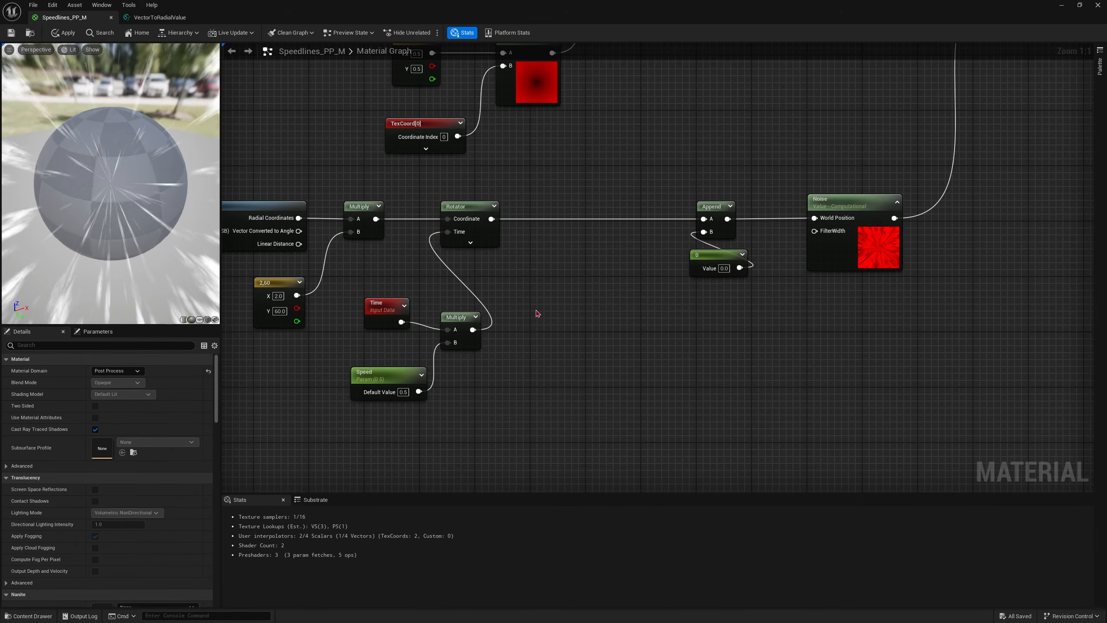
{"action": "right_click_drag", "start_coordinate": [594, 293], "coordinate": [762, 315]}
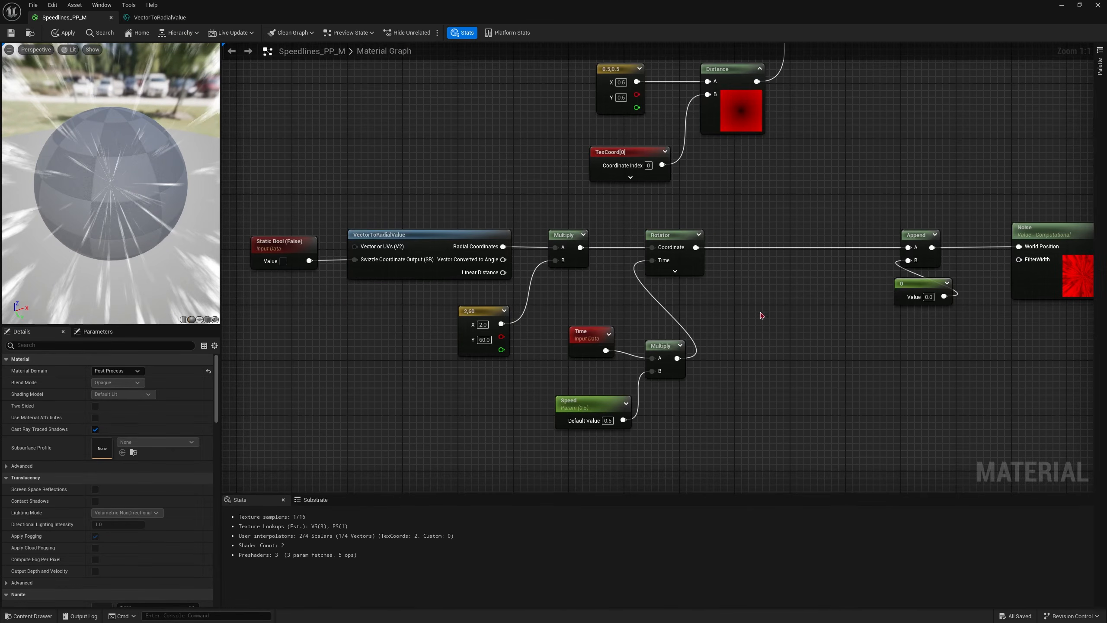
{"action": "left_click", "coordinate": [6, 33]}
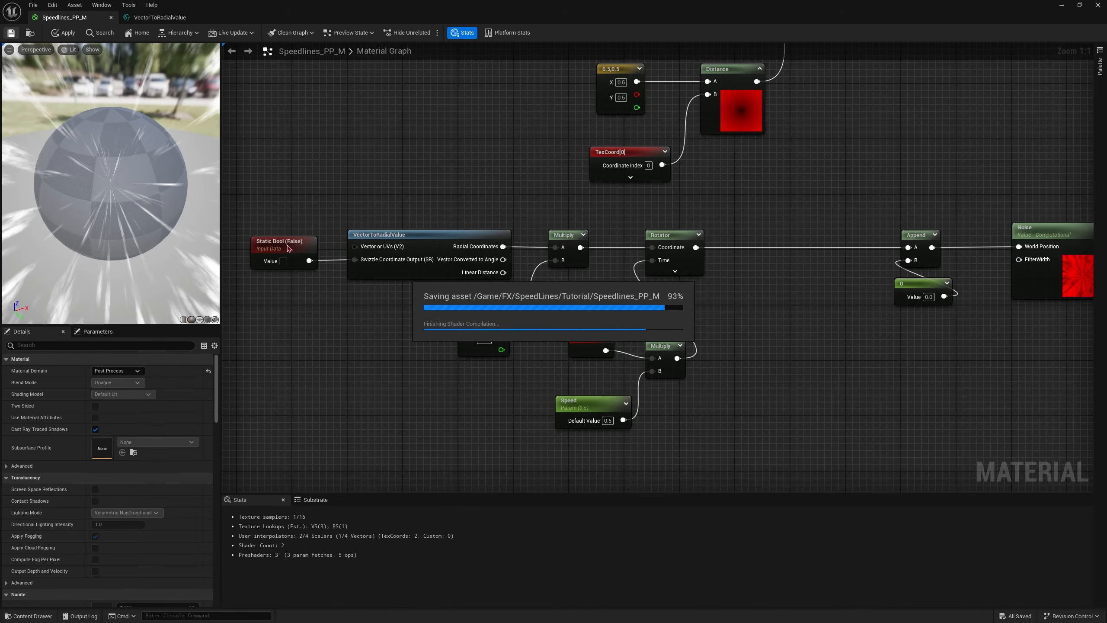
{"action": "left_click_drag", "start_coordinate": [130, 264], "coordinate": [131, 234]}
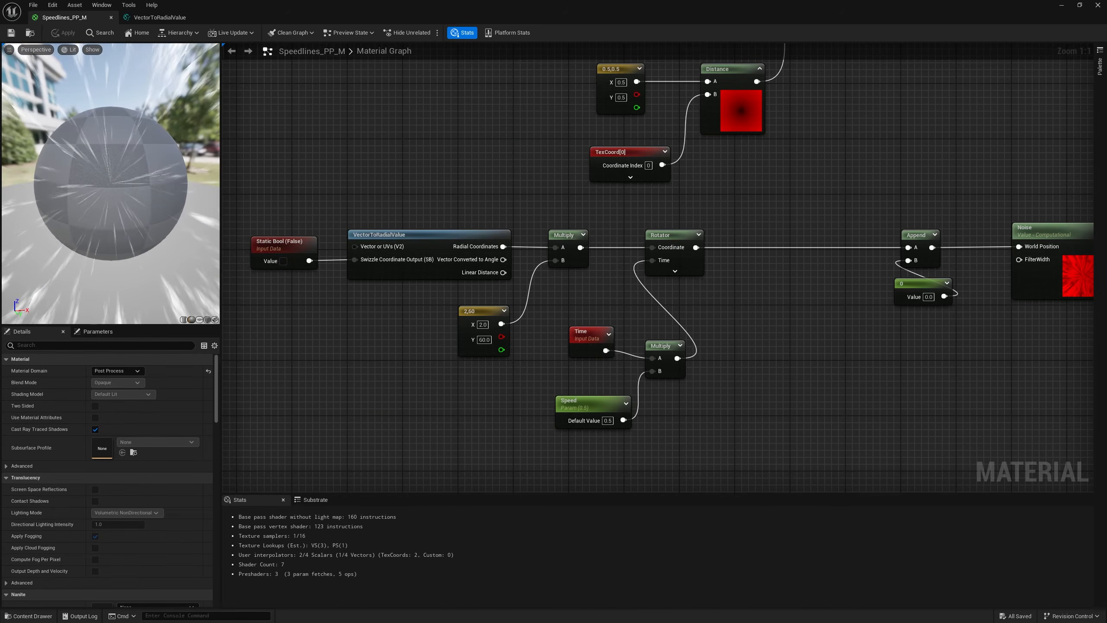
Change the Constant4Vector feeding Lerp's B input to a pale cream, about RGB 1.0, 0.92, 0.76, and save the material.
{"action": "right_click_drag", "start_coordinate": [968, 299], "coordinate": [324, 462]}
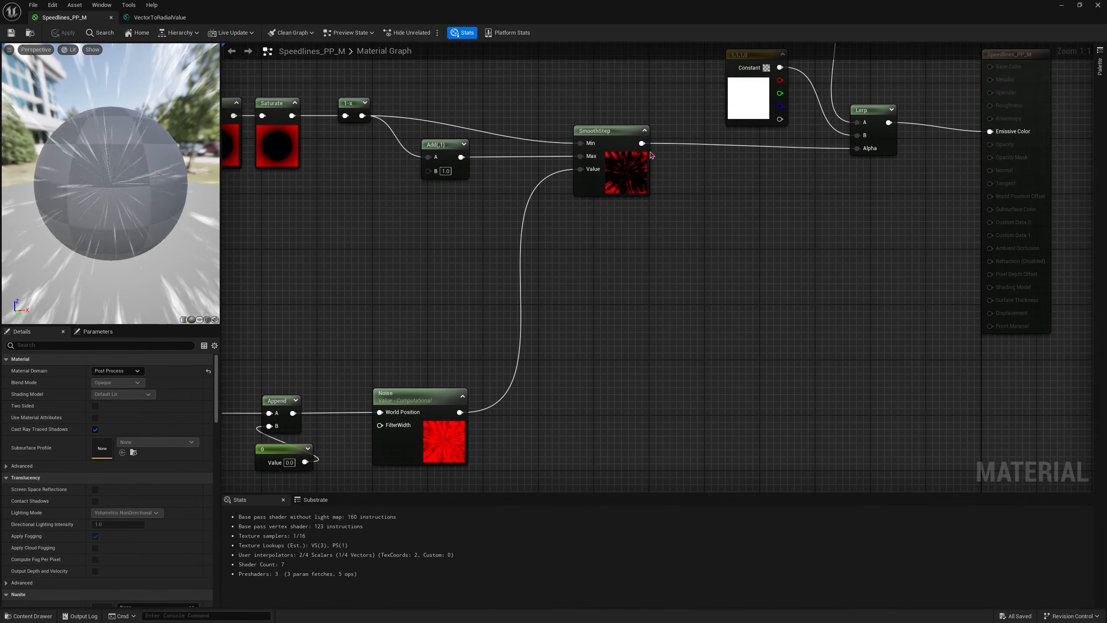
{"action": "right_click_drag", "start_coordinate": [639, 201], "coordinate": [592, 307]}
{"action": "left_click", "coordinate": [598, 238]}
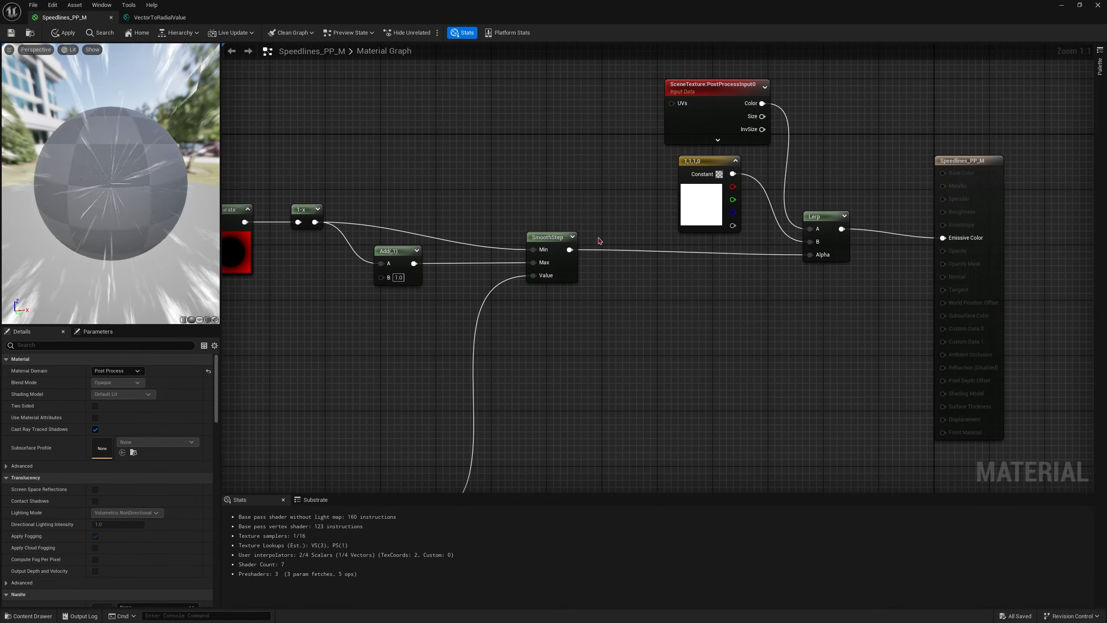
{"action": "left_click", "coordinate": [572, 238]}
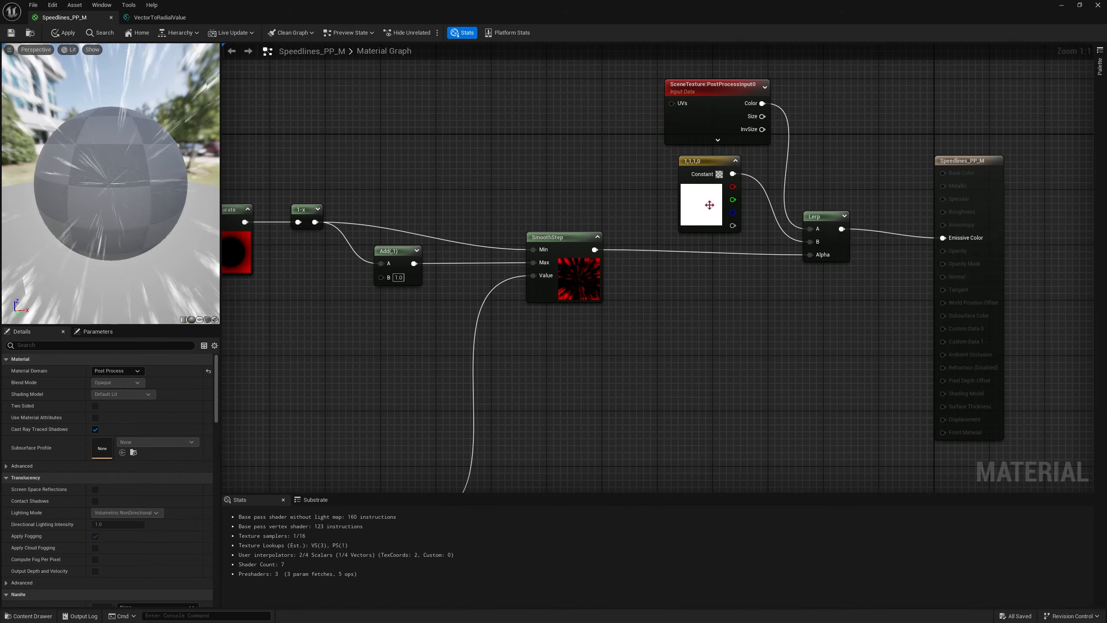
{"action": "double_click", "coordinate": [710, 205]}
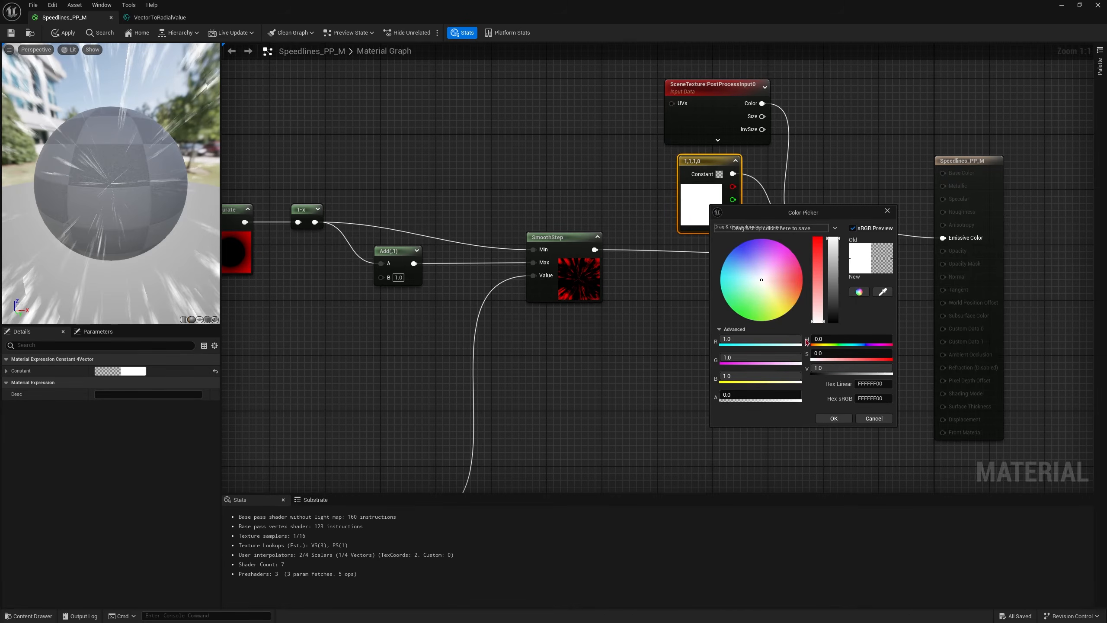
{"action": "left_click_drag", "start_coordinate": [792, 301], "coordinate": [769, 287]}
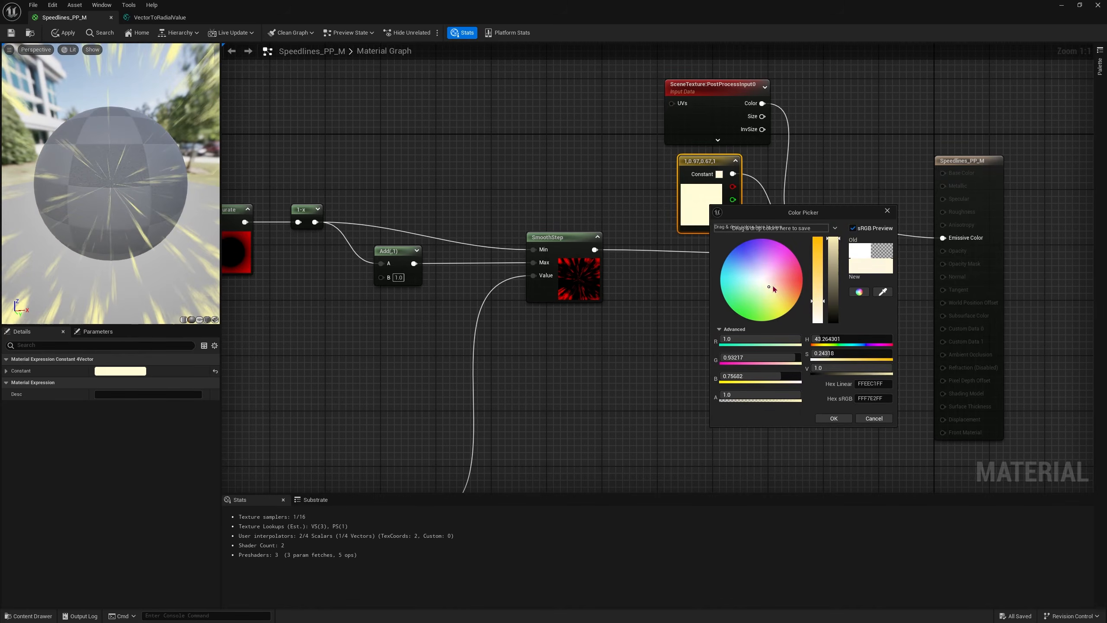
{"action": "left_click_drag", "start_coordinate": [834, 259], "coordinate": [836, 250]}
{"action": "left_click", "coordinate": [834, 239]}
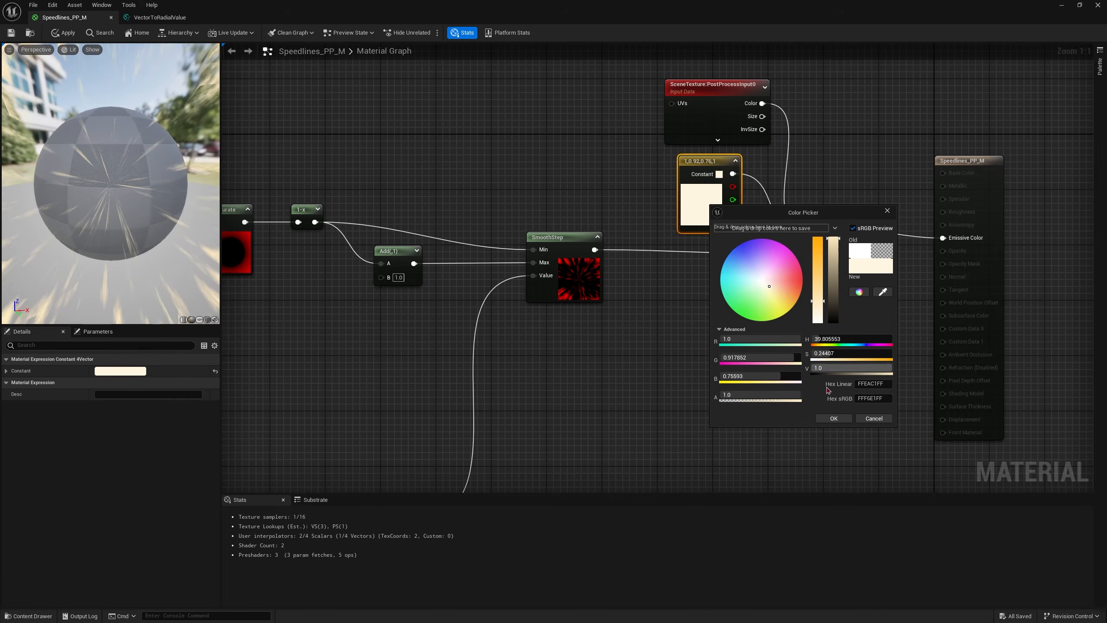
{"action": "left_click", "coordinate": [831, 419]}
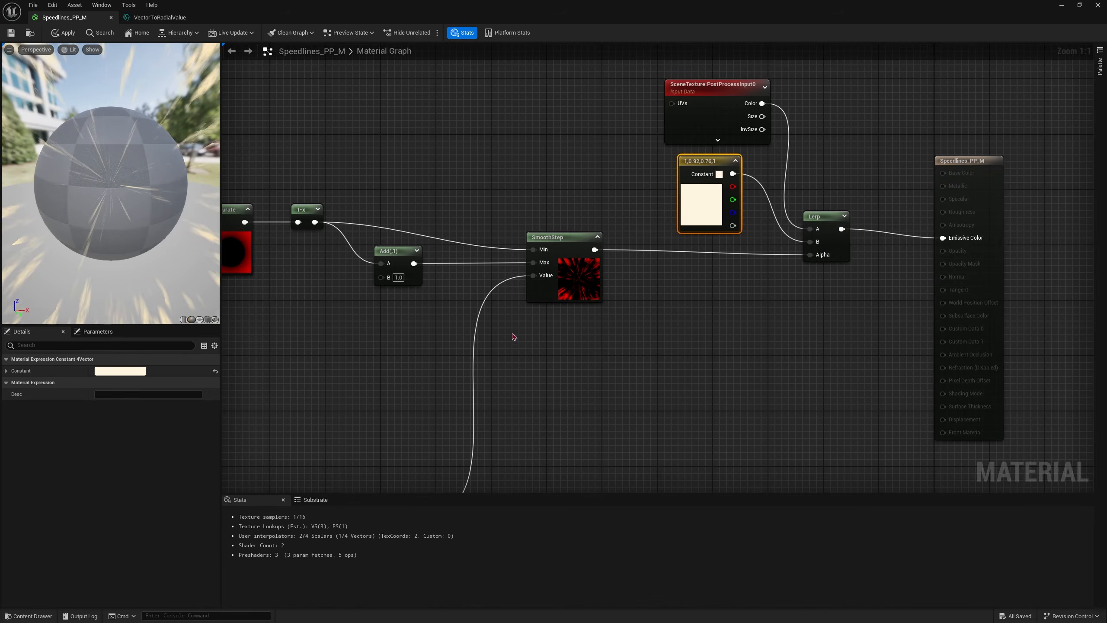
{"action": "left_click", "coordinate": [11, 33]}
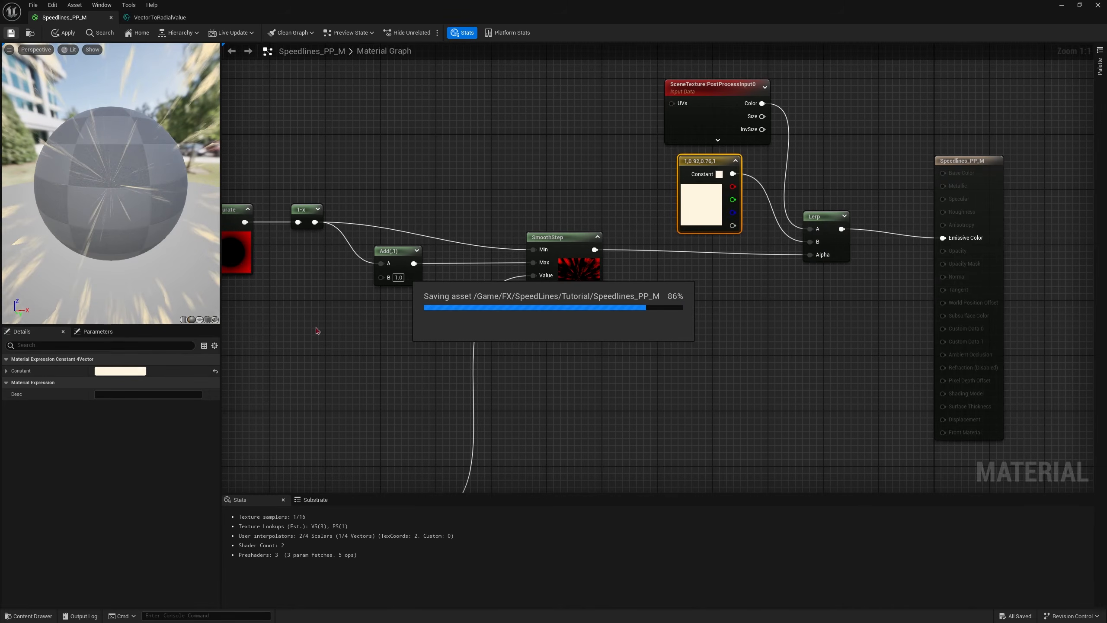
Set the constant feeding InvLerp's A input to 0.25.
{"action": "right_click_drag", "start_coordinate": [303, 282], "coordinate": [436, 293]}
{"action": "right_click_drag", "start_coordinate": [413, 351], "coordinate": [623, 282]}
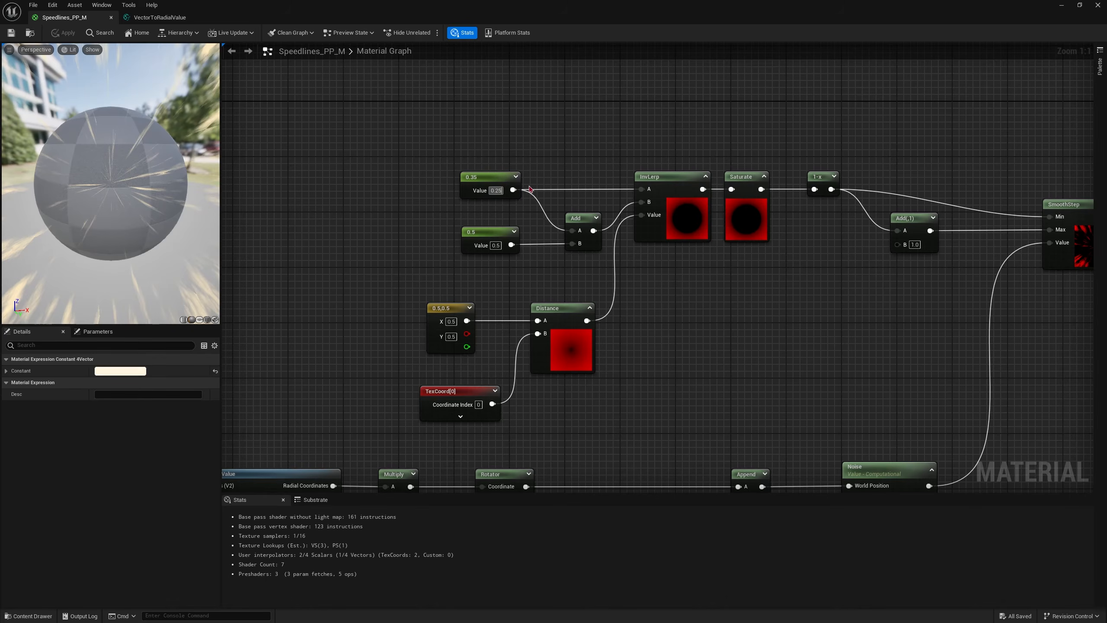
{"action": "key", "text": "Return"}
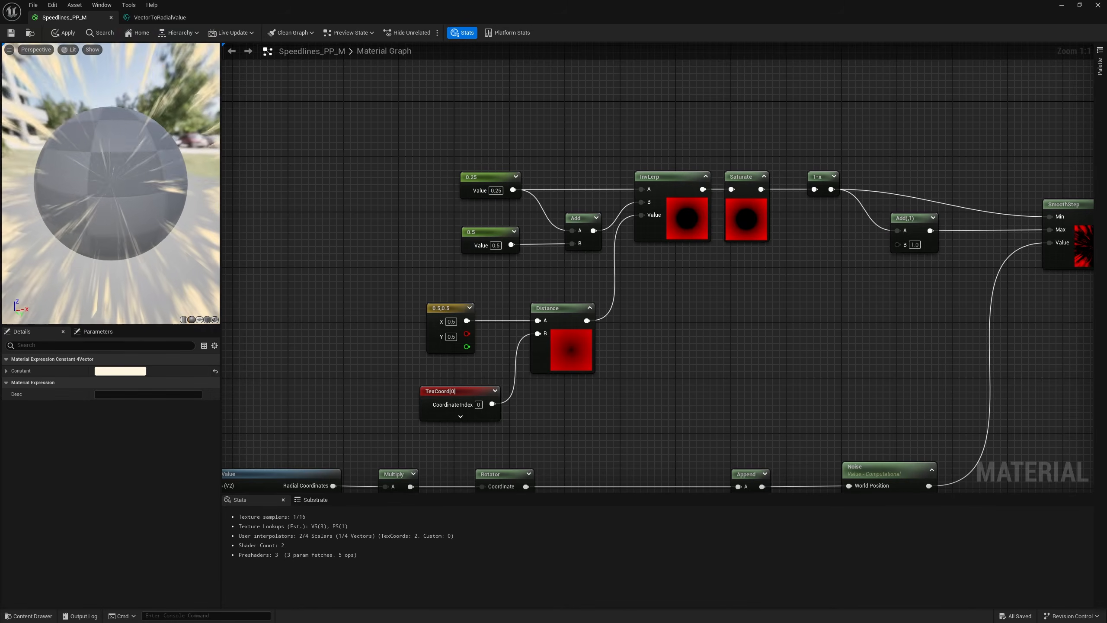
{"action": "right_click_drag", "start_coordinate": [853, 304], "coordinate": [795, 267]}
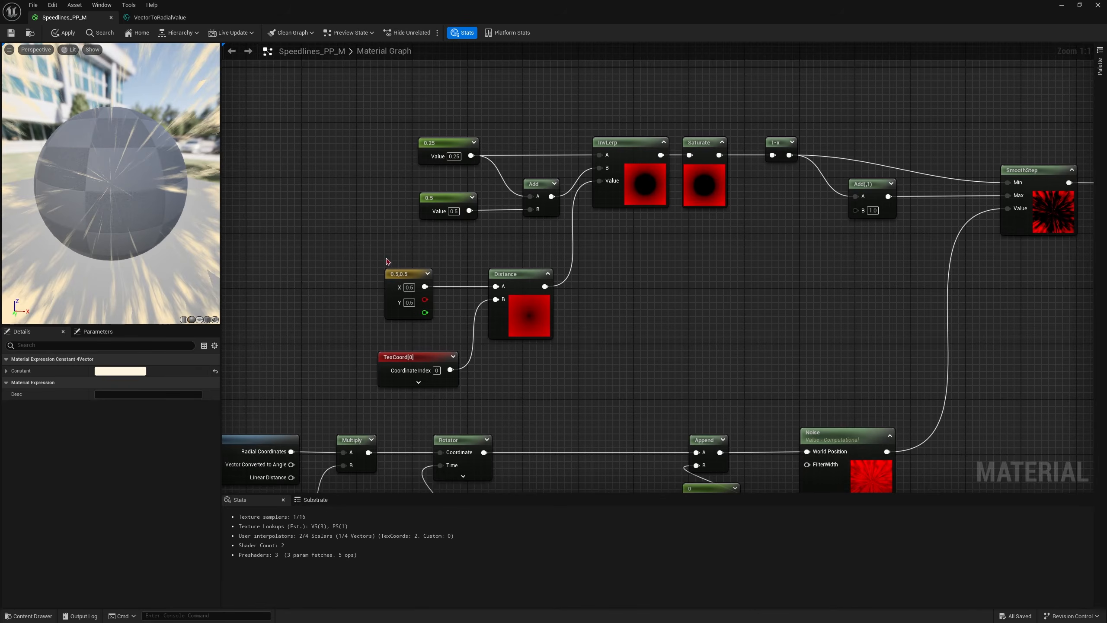
{"action": "left_click_drag", "start_coordinate": [422, 327], "coordinate": [423, 329]}
{"action": "right_click_drag", "start_coordinate": [584, 342], "coordinate": [519, 307]}
{"action": "right_click_drag", "start_coordinate": [631, 252], "coordinate": [501, 313]}
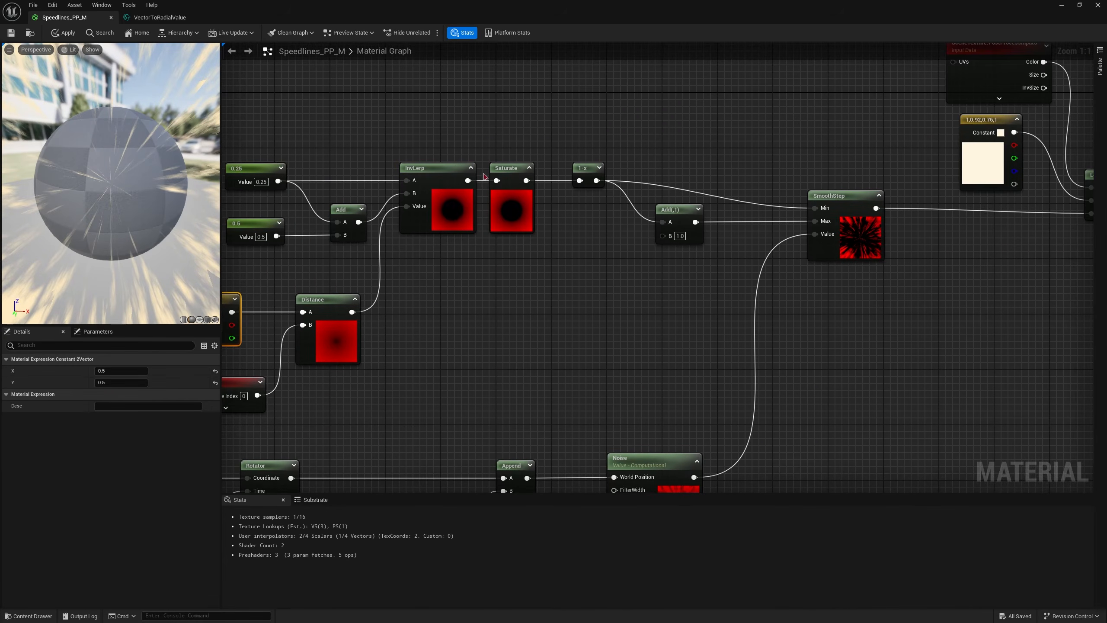
{"action": "left_click_drag", "start_coordinate": [459, 143], "coordinate": [567, 245]}
Try 0.5 and 0.2 as the B value of the Add node before SmoothStep's Max, and restore it to 1.0.
{"action": "right_click_drag", "start_coordinate": [595, 237], "coordinate": [455, 271]}
{"action": "left_click", "coordinate": [533, 247]}
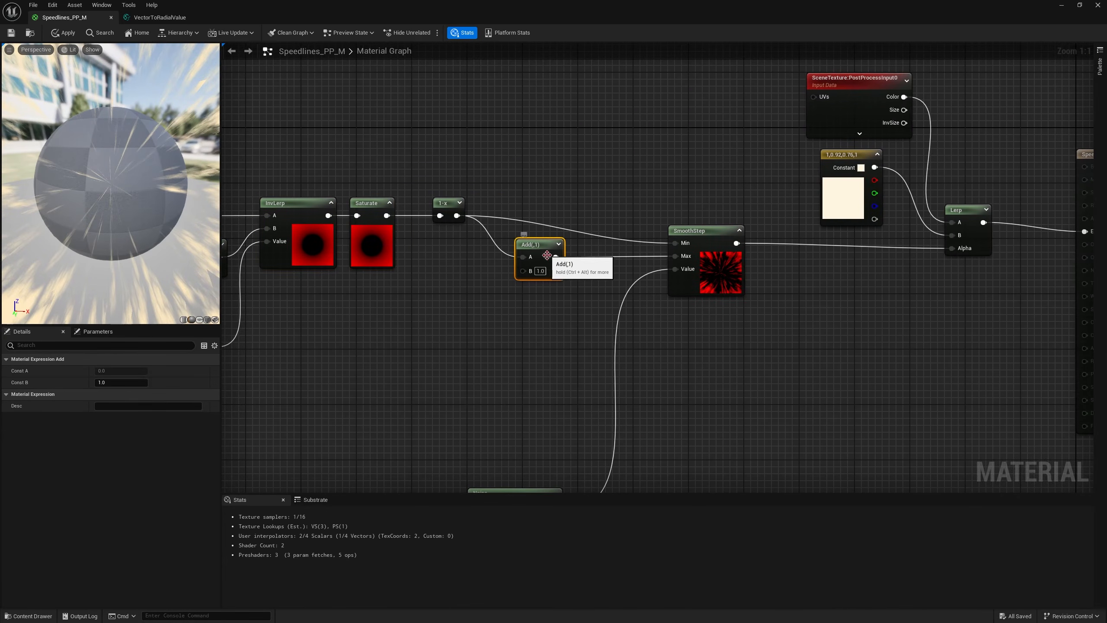
{"action": "type", "text": "0"}
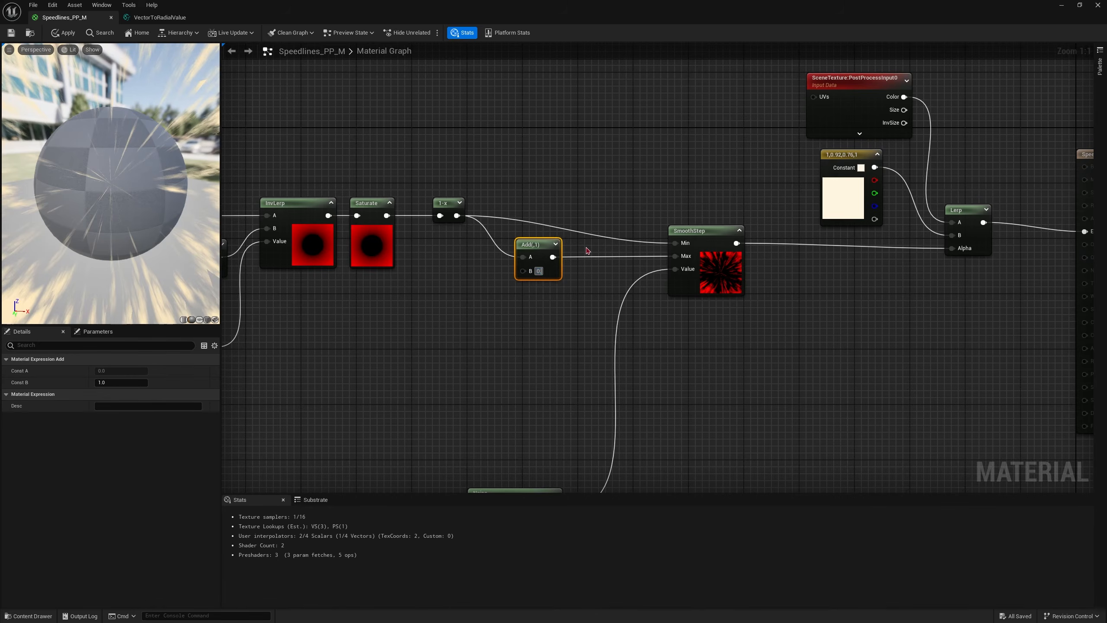
{"action": "type", "text": ".5"}
{"action": "key", "text": "Return"}
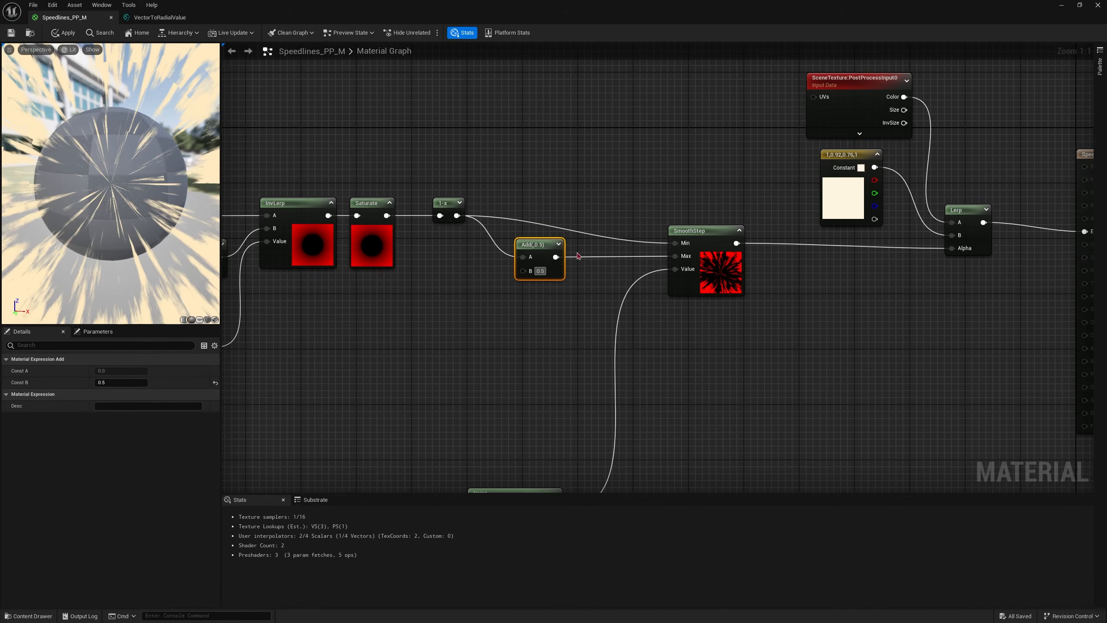
{"action": "key", "text": "Return"}
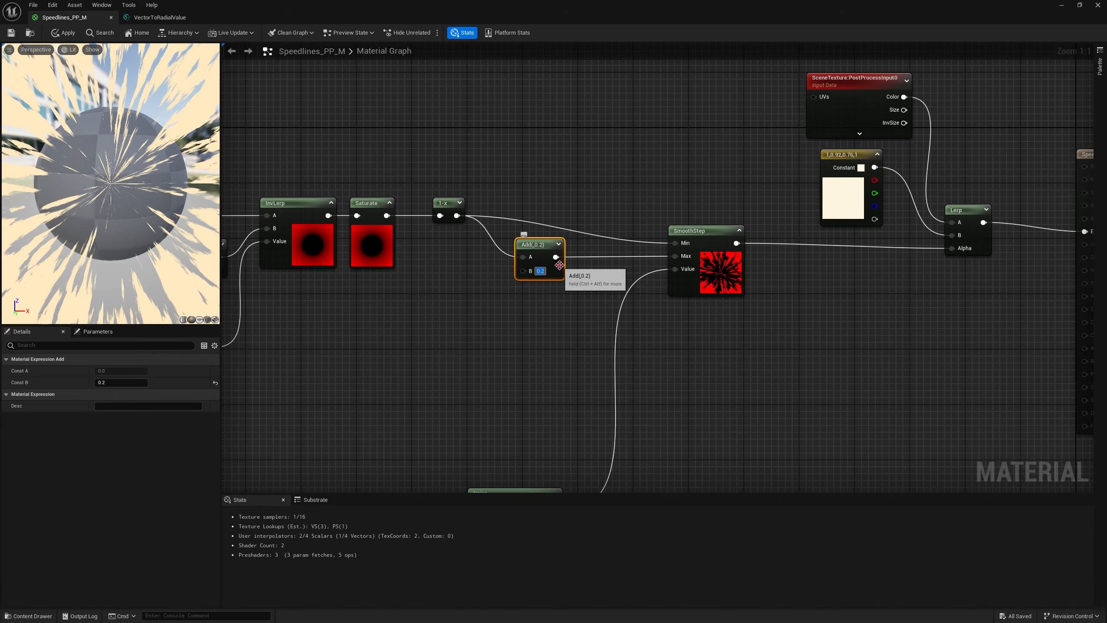
{"action": "type", "text": "1"}
{"action": "key", "text": "Return"}
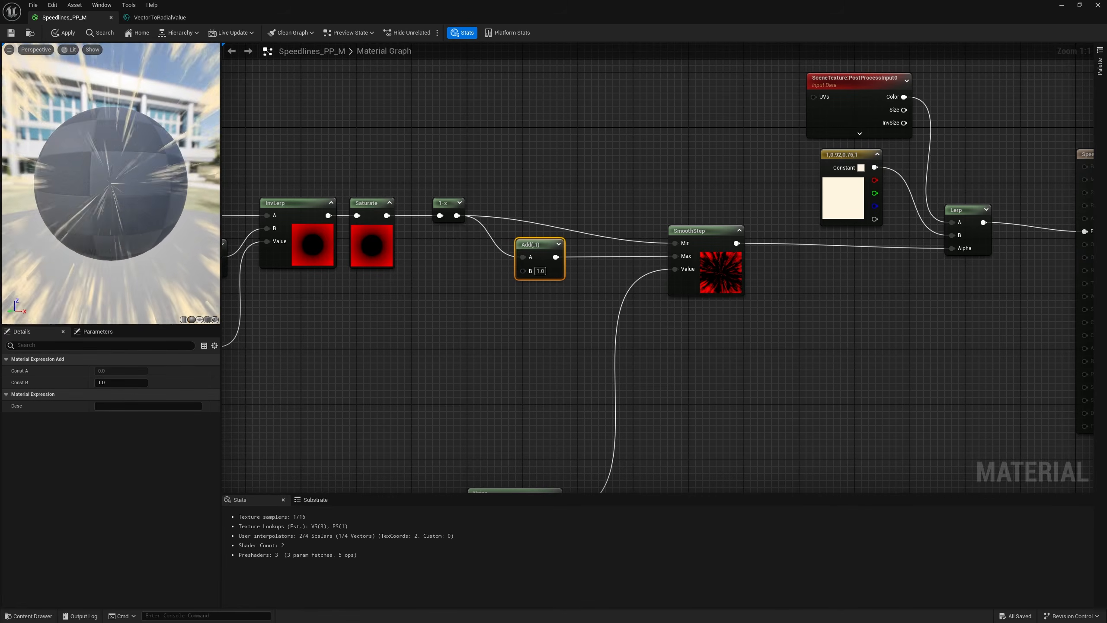
Edit the X value of the Constant2Vector that multiplies the radial coordinates.
{"action": "right_click_drag", "start_coordinate": [628, 305], "coordinate": [498, 276]}
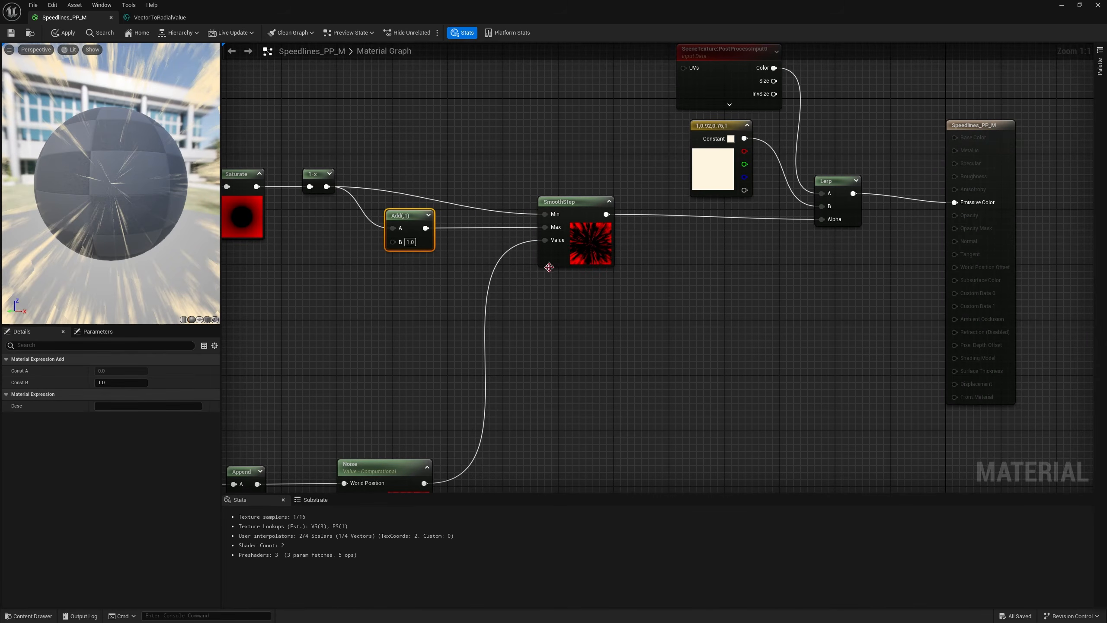
{"action": "right_click_drag", "start_coordinate": [628, 222], "coordinate": [470, 244]}
{"action": "right_click_drag", "start_coordinate": [456, 302], "coordinate": [616, 199]}
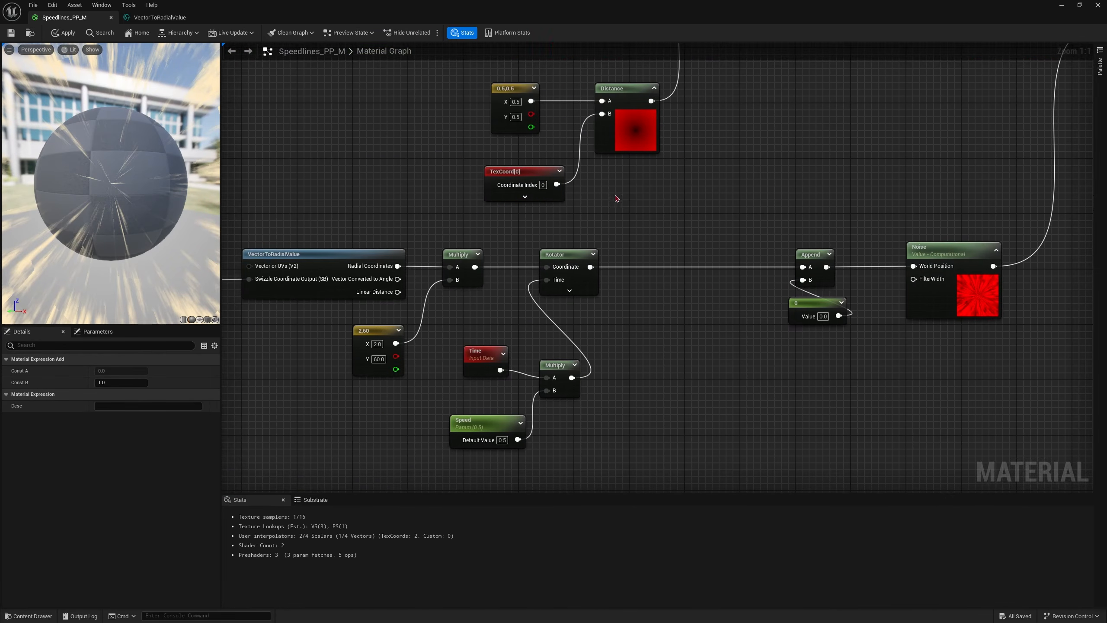
{"action": "right_click_drag", "start_coordinate": [401, 220], "coordinate": [526, 233]}
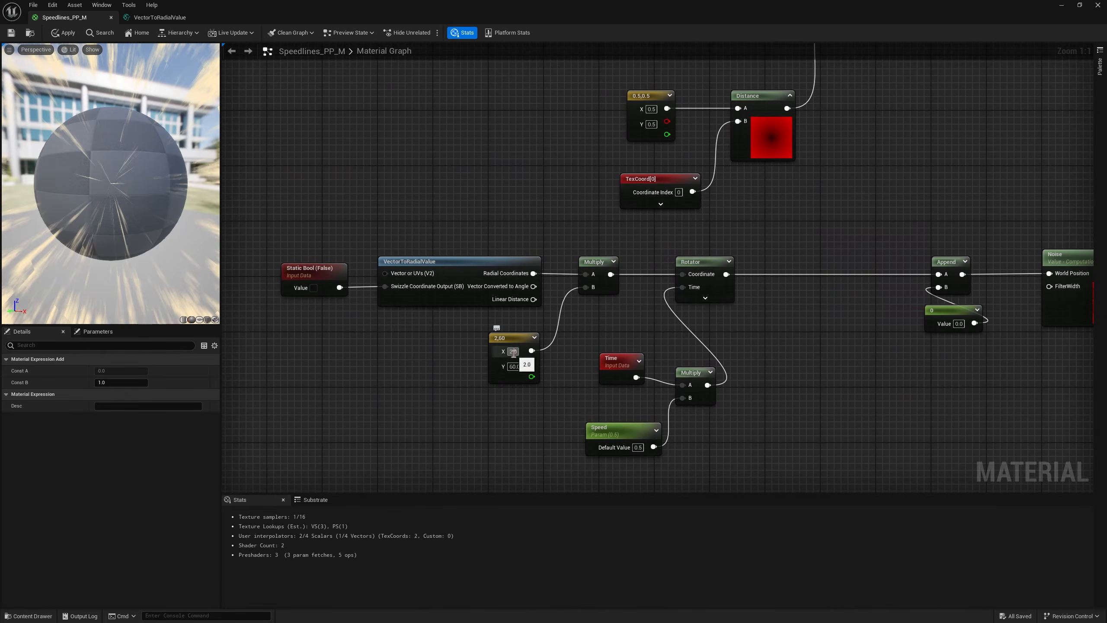
{"action": "key", "text": "Return"}
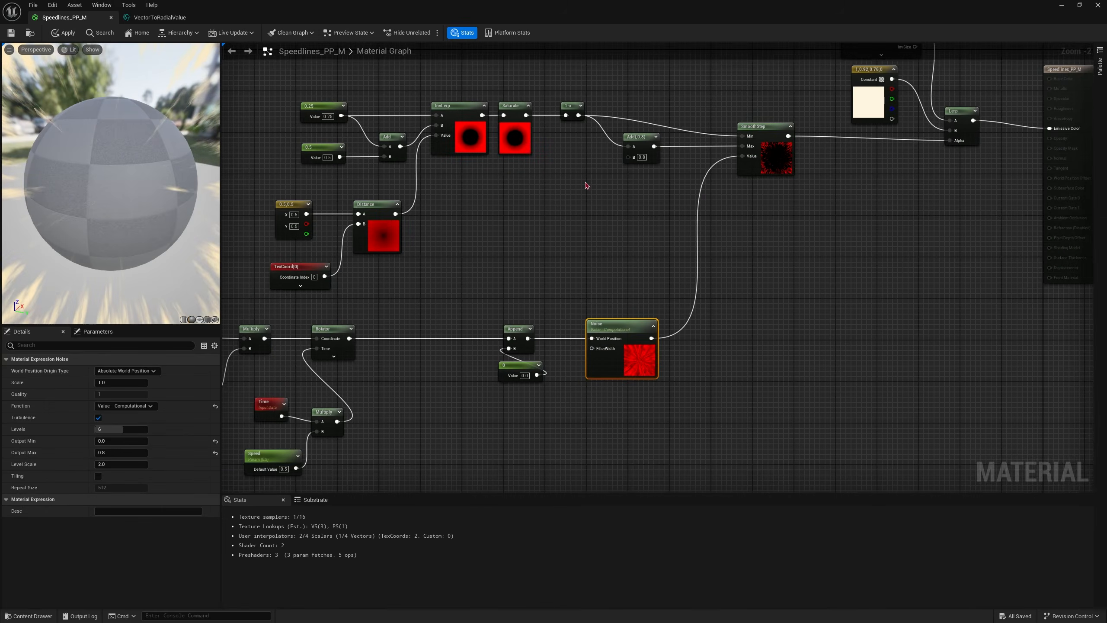
Move the 1-x and Add nodes right together to open a gap after Saturate, keeping 1-x aligned with Saturate.
{"action": "right_click_drag", "start_coordinate": [586, 181], "coordinate": [573, 262]}
{"action": "scroll", "coordinate": [561, 219], "scroll_direction": "up", "scroll_amount": 2}
{"action": "right_click_drag", "start_coordinate": [553, 198], "coordinate": [444, 302]}
{"action": "left_click_drag", "start_coordinate": [445, 252], "coordinate": [617, 317]}
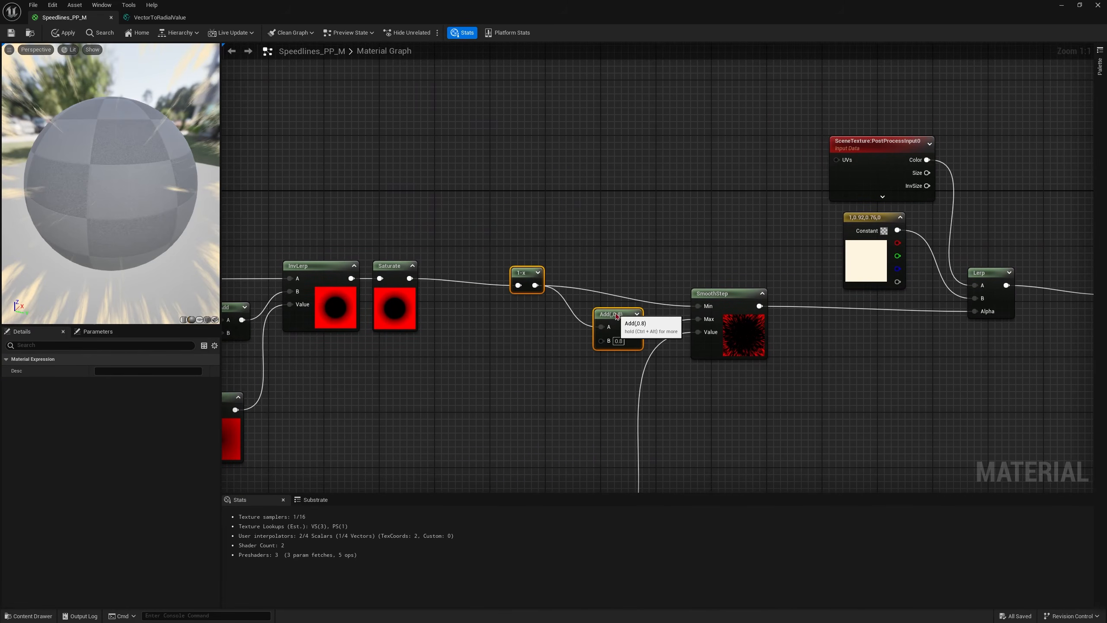
{"action": "left_click_drag", "start_coordinate": [524, 273], "coordinate": [530, 267]}
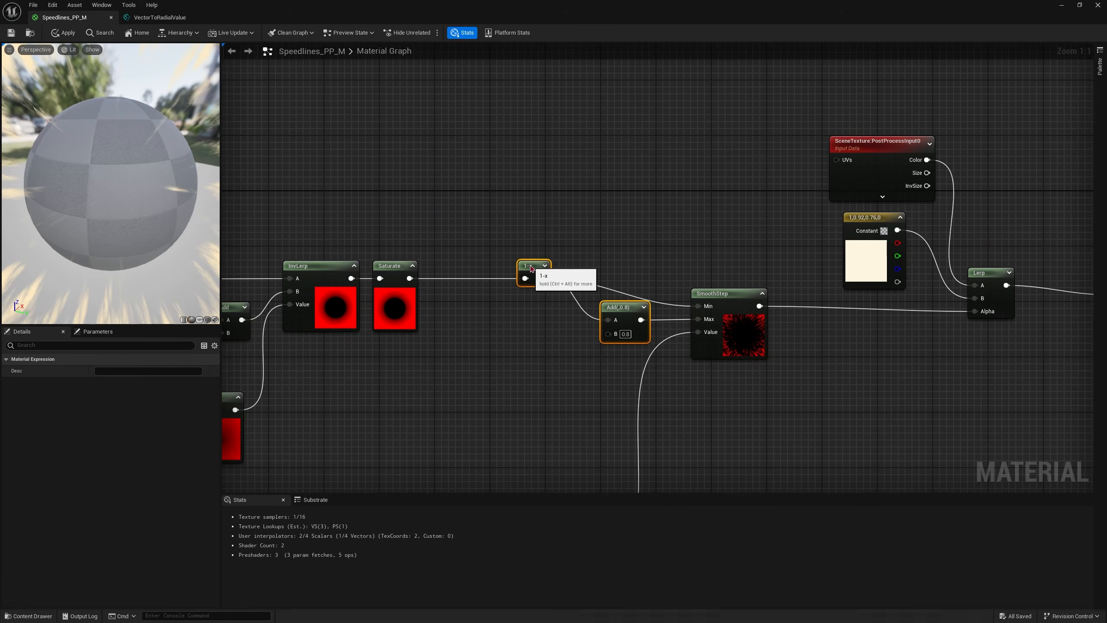
{"action": "left_click", "coordinate": [459, 293]}
Insert a Multiply node between Saturate and 1-x, aligned with both nodes.
{"action": "left_click_drag", "start_coordinate": [410, 278], "coordinate": [449, 243]}
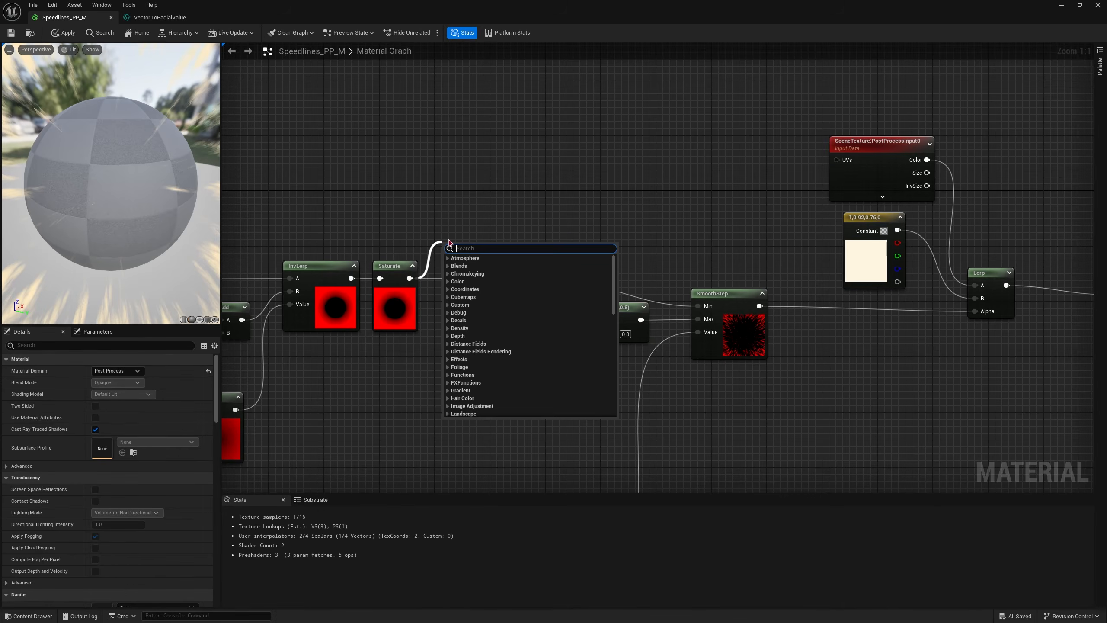
{"action": "type", "text": "multiply"}
{"action": "key", "text": "Return"}
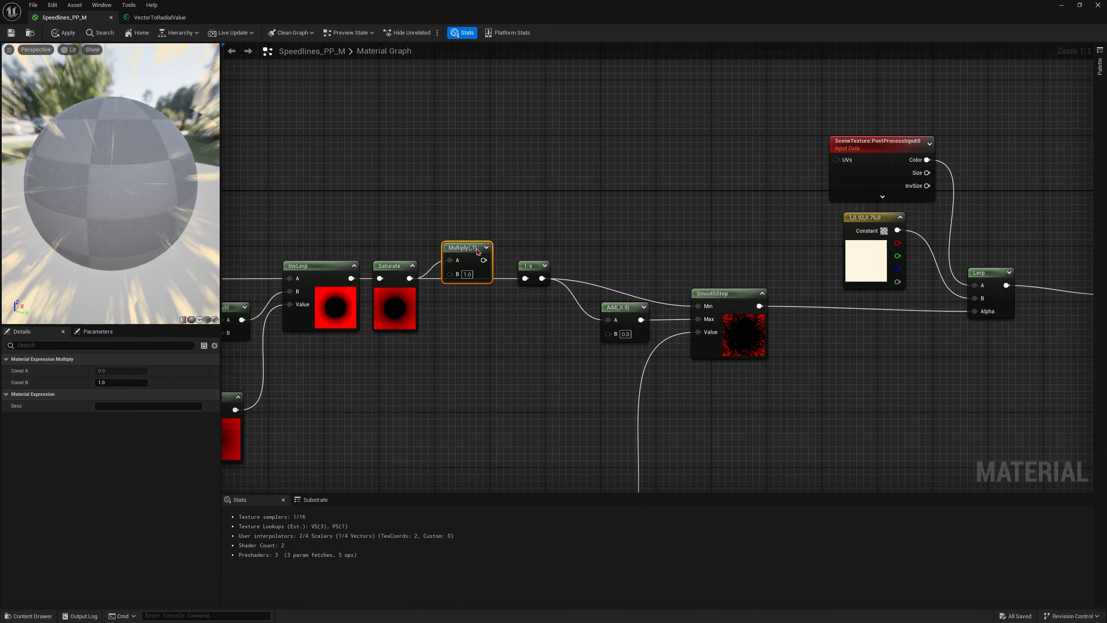
{"action": "left_click_drag", "start_coordinate": [472, 247], "coordinate": [525, 278]}
{"action": "left_click_drag", "start_coordinate": [475, 263], "coordinate": [483, 271]}
Wire a new Constant node into B of the Multiply after Saturate, trying 1.0 and then setting its value to 2.0.
{"action": "left_click", "coordinate": [454, 335]}
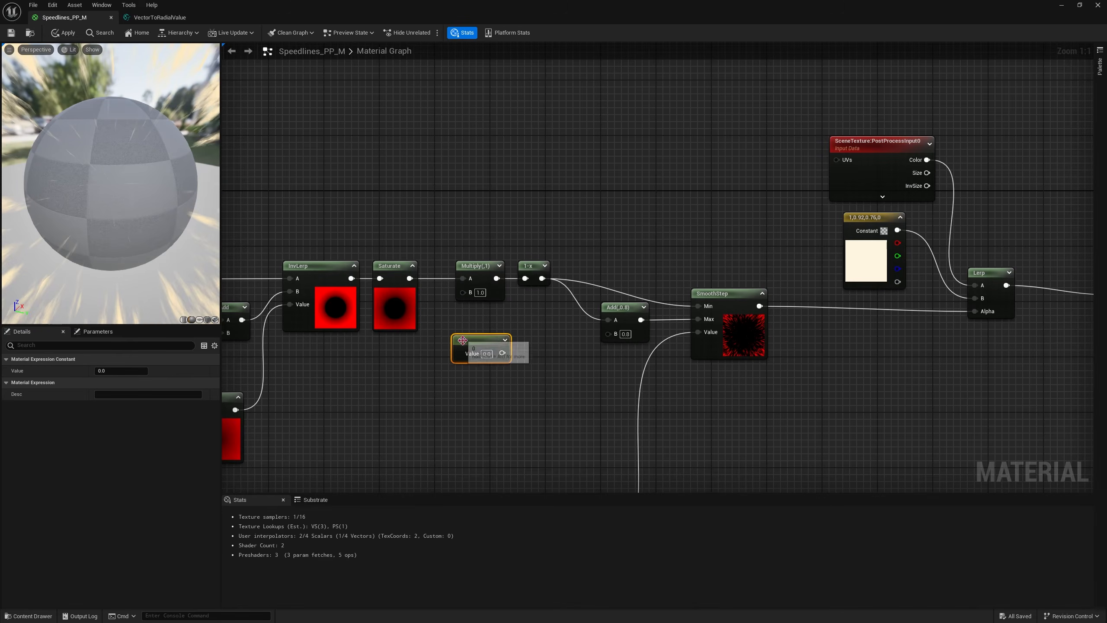
{"action": "left_click_drag", "start_coordinate": [477, 341], "coordinate": [470, 297]}
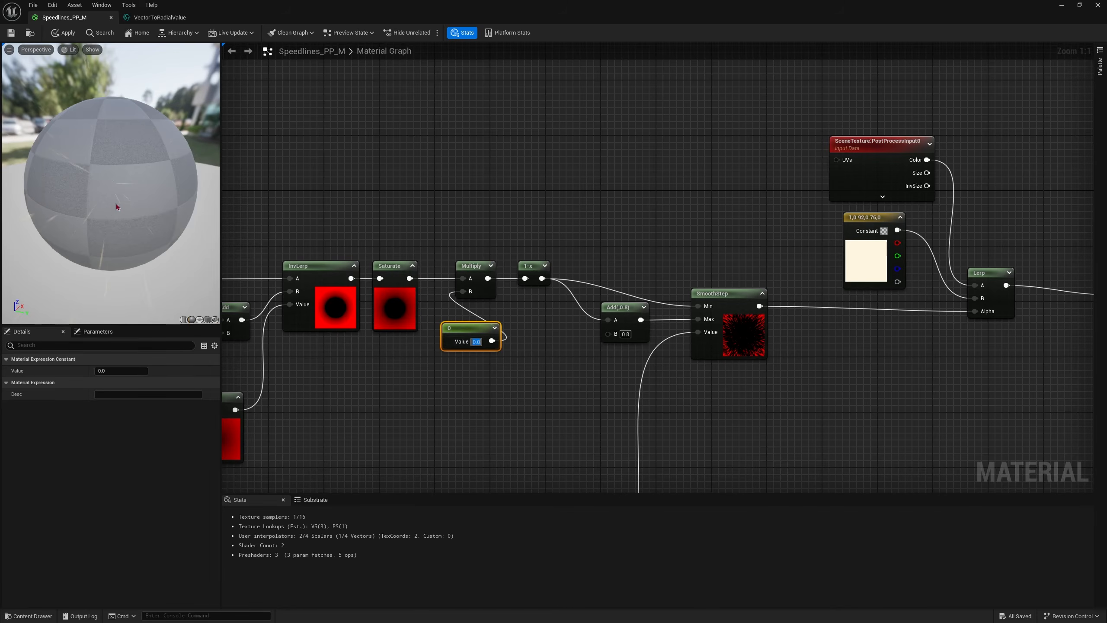
{"action": "left_click_drag", "start_coordinate": [117, 207], "coordinate": [93, 246]}
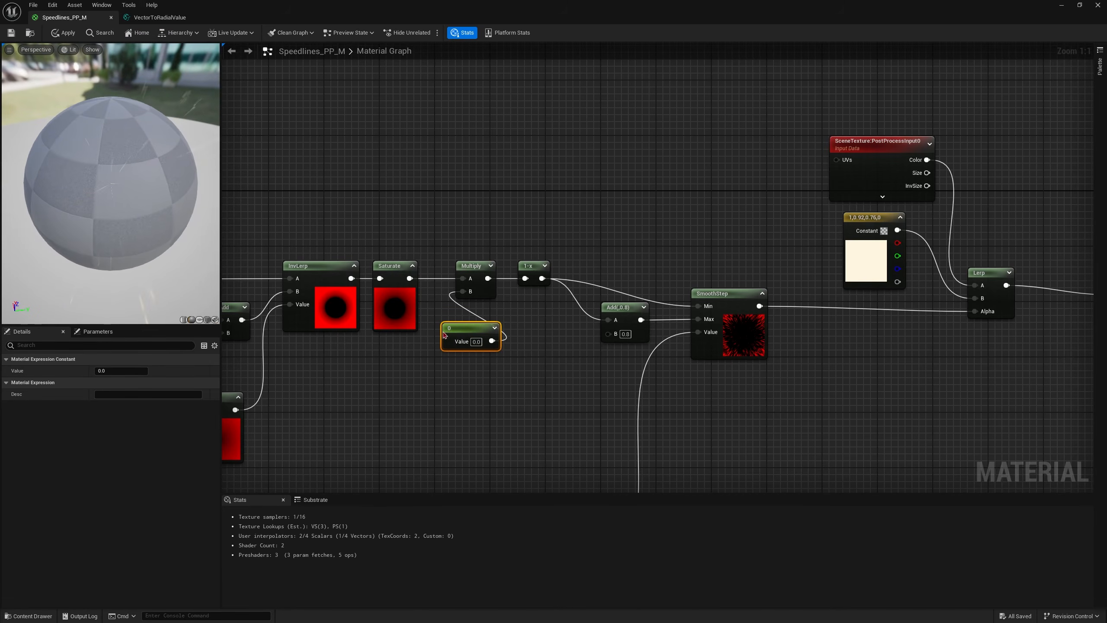
{"action": "type", "text": "1"}
{"action": "key", "text": "Return"}
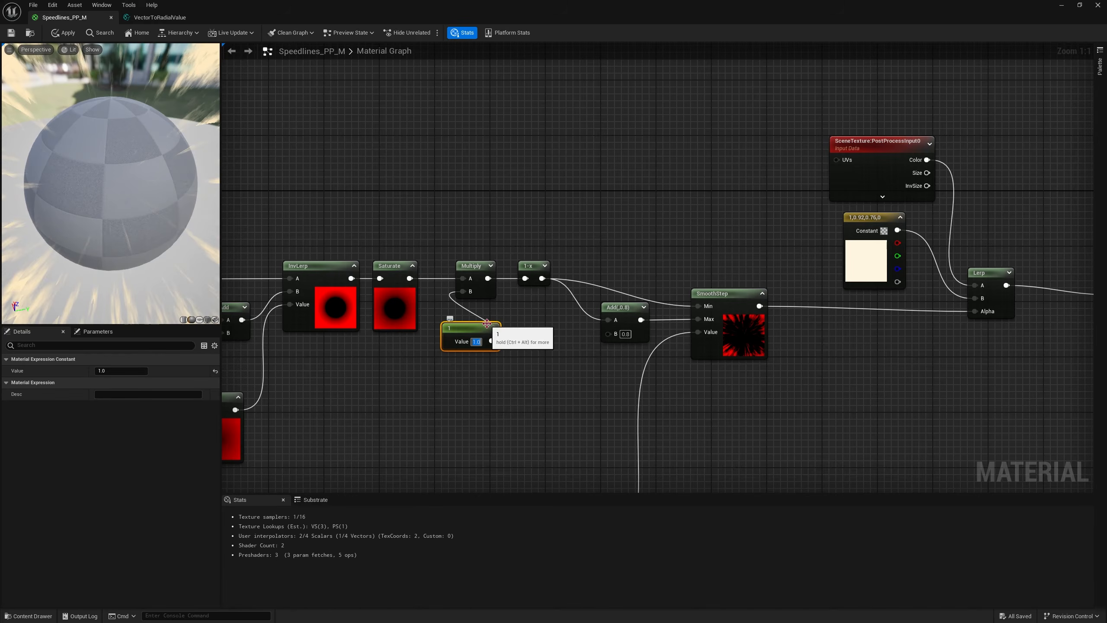
{"action": "key", "text": "Return"}
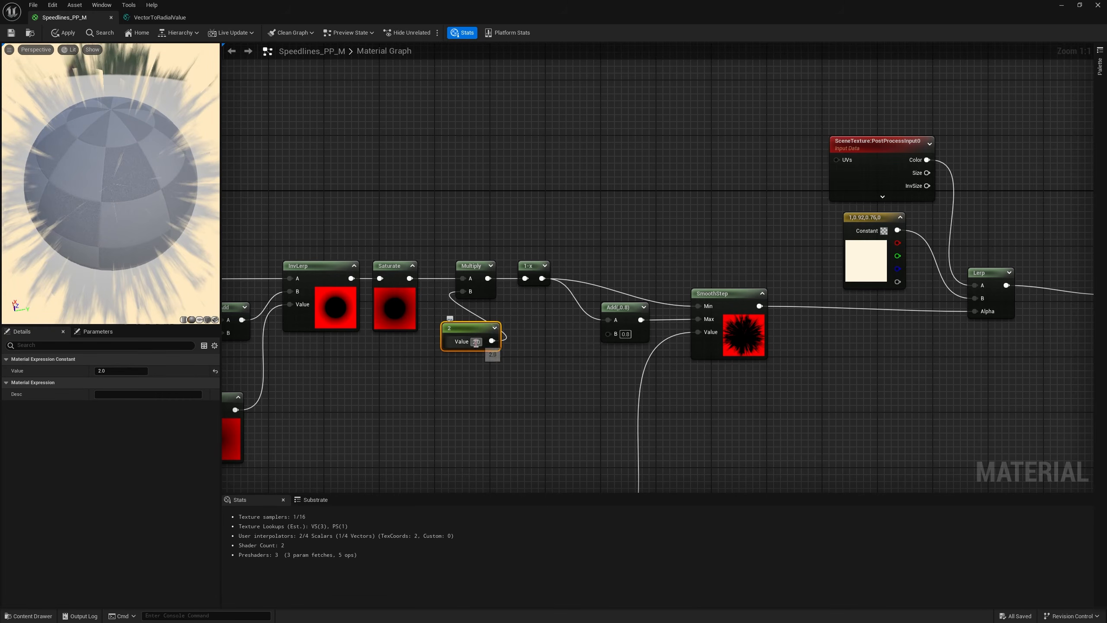
Try Simplex - Texture Based and Gradient - Texture Based as the Noise node's function.
{"action": "right_click_drag", "start_coordinate": [467, 404], "coordinate": [455, 300]}
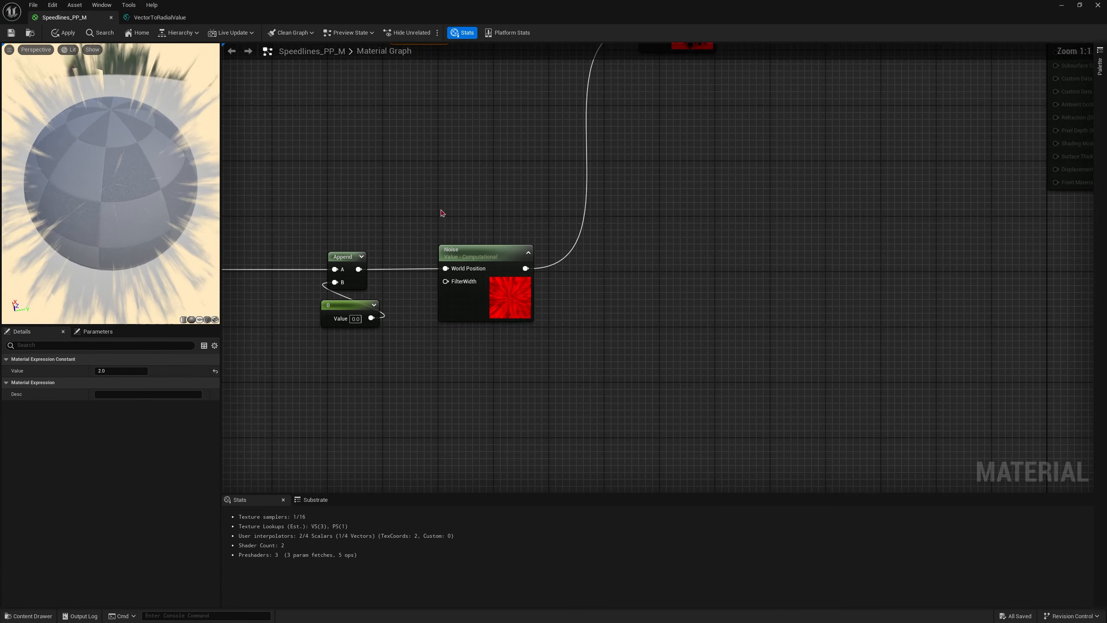
{"action": "left_click", "coordinate": [475, 261]}
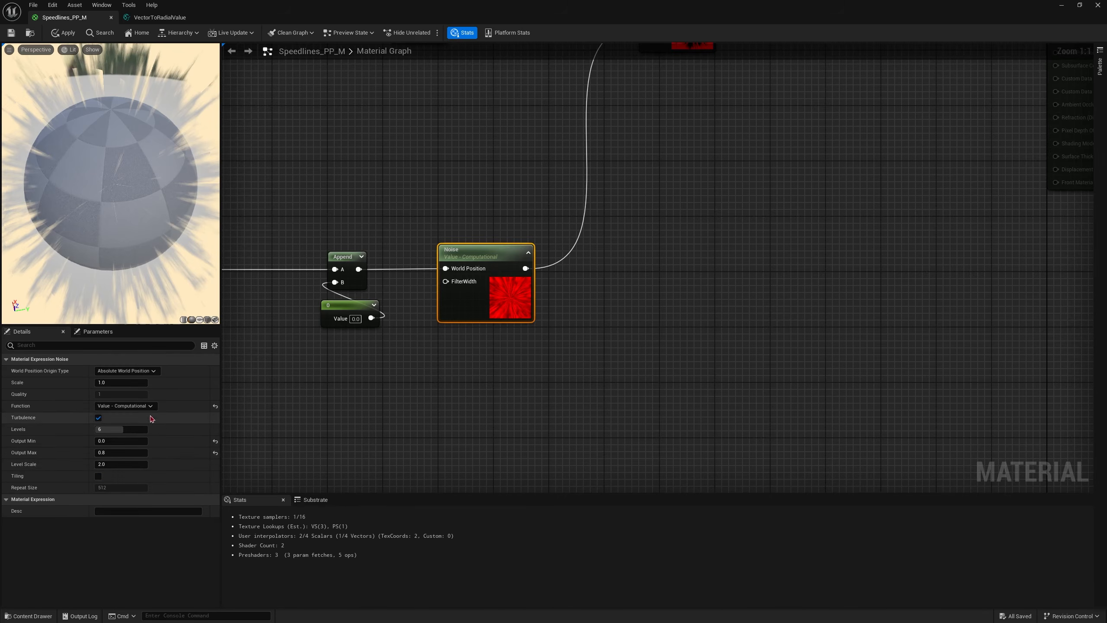
{"action": "left_click", "coordinate": [126, 406]}
{"action": "left_click", "coordinate": [120, 413]}
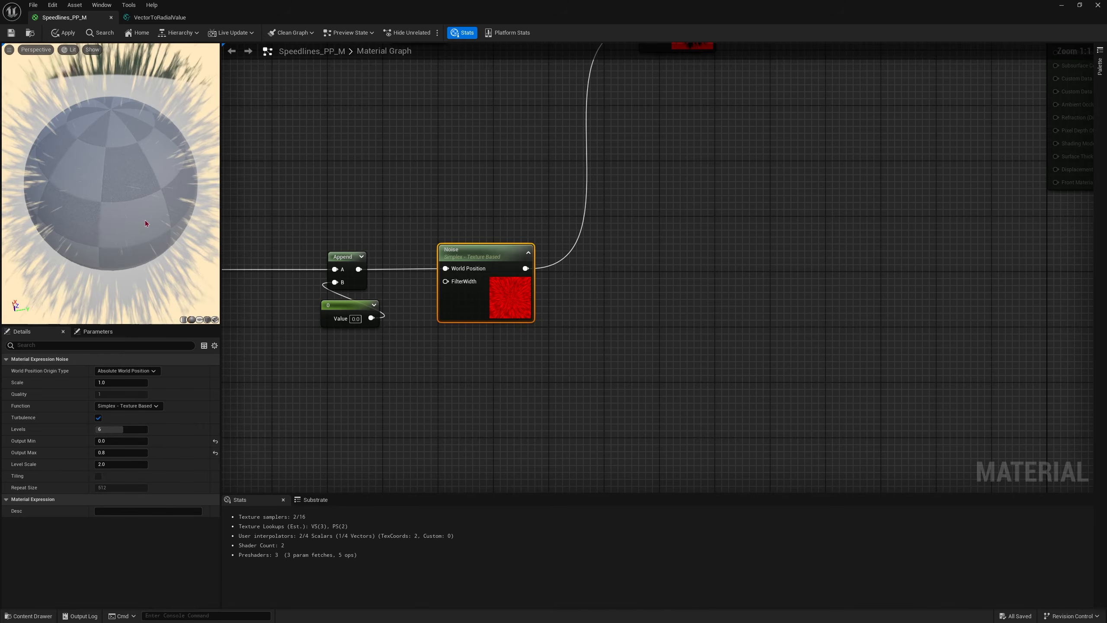
{"action": "left_click", "coordinate": [128, 406]}
{"action": "left_click", "coordinate": [124, 423]}
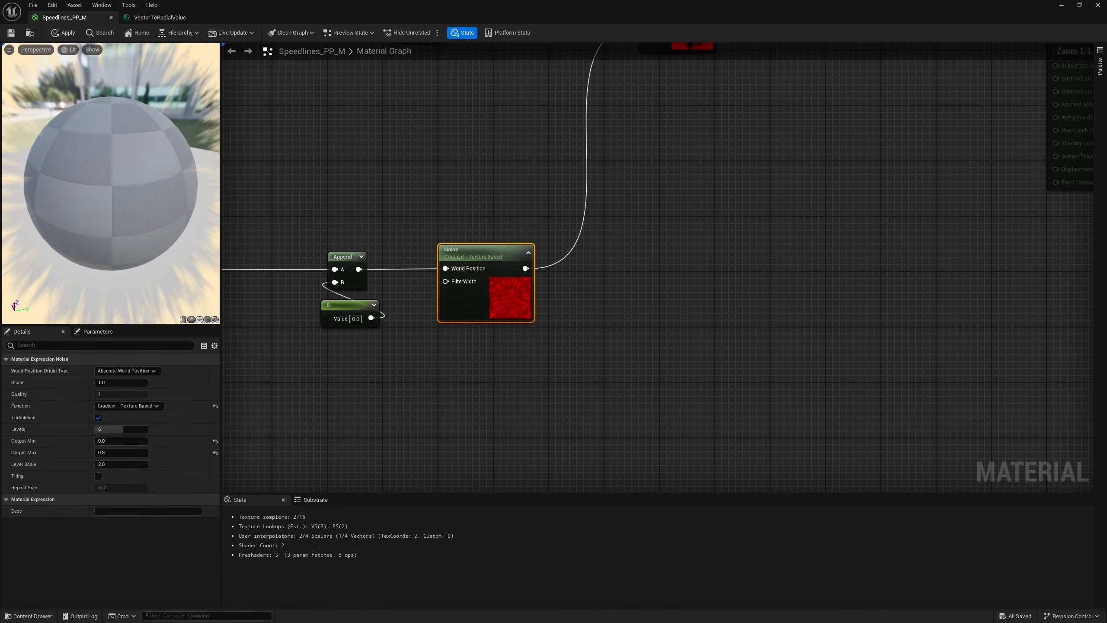
Try Fast Gradient - 3D Texture as the Noise node's function with an Output Max of 1.0.
{"action": "left_click", "coordinate": [126, 406]}
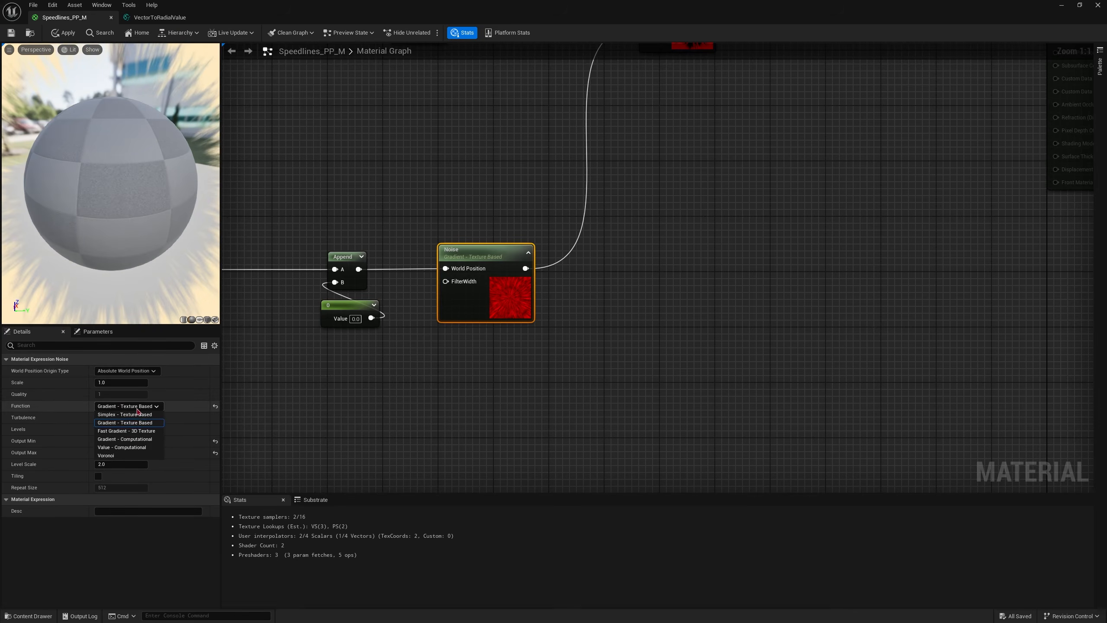
{"action": "left_click", "coordinate": [127, 430]}
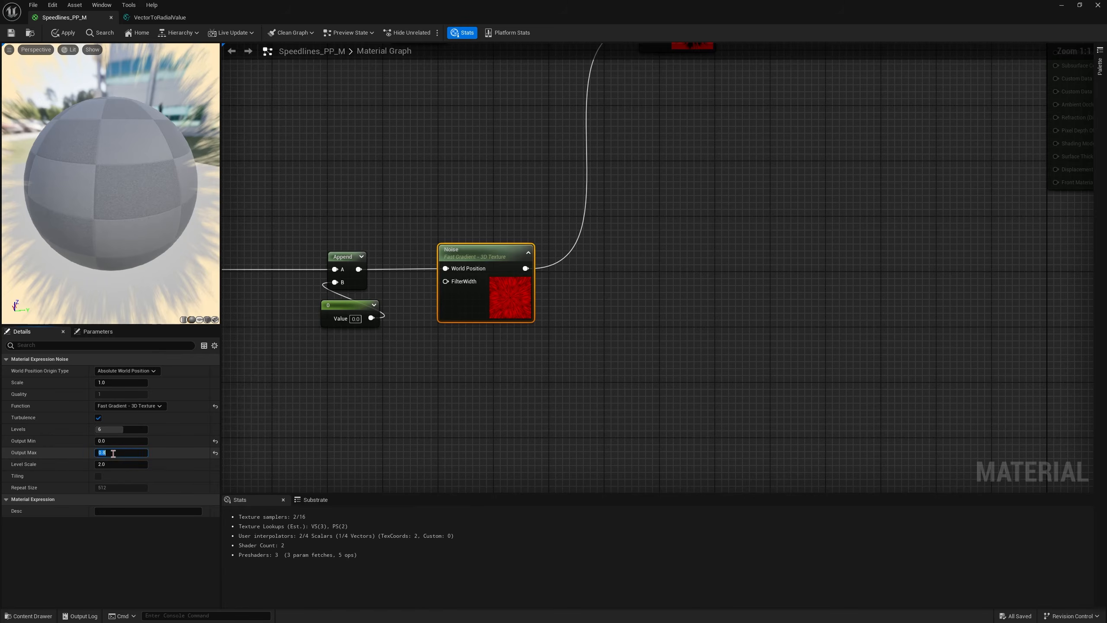
{"action": "type", "text": "1"}
{"action": "key", "text": "Return"}
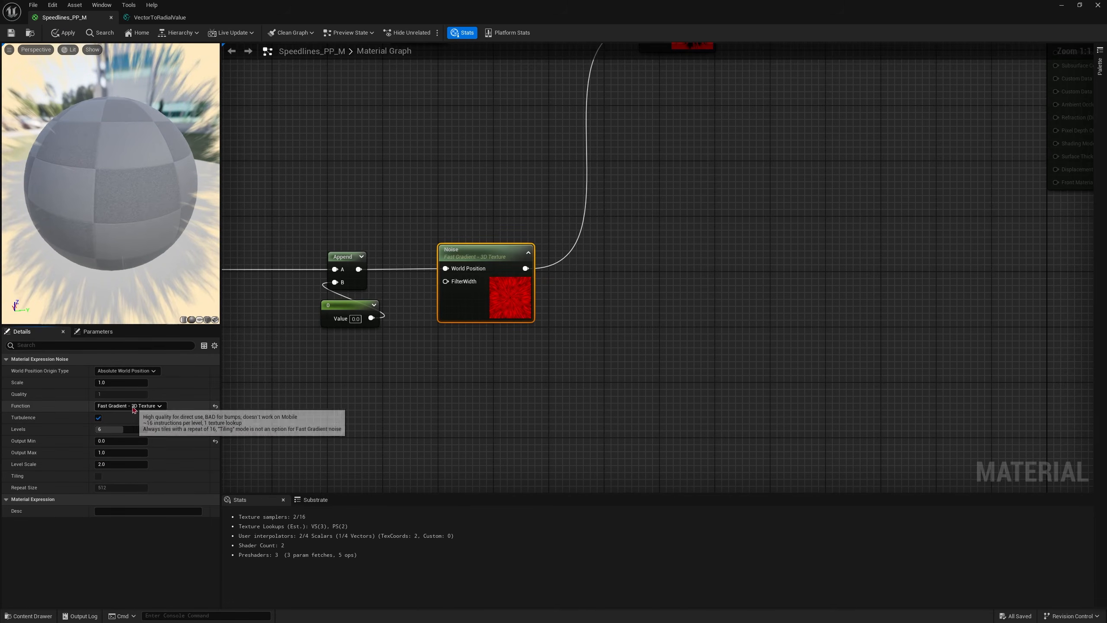
Try Gradient - Computational and Value - Computational as the Noise node's function.
{"action": "left_click", "coordinate": [127, 406]}
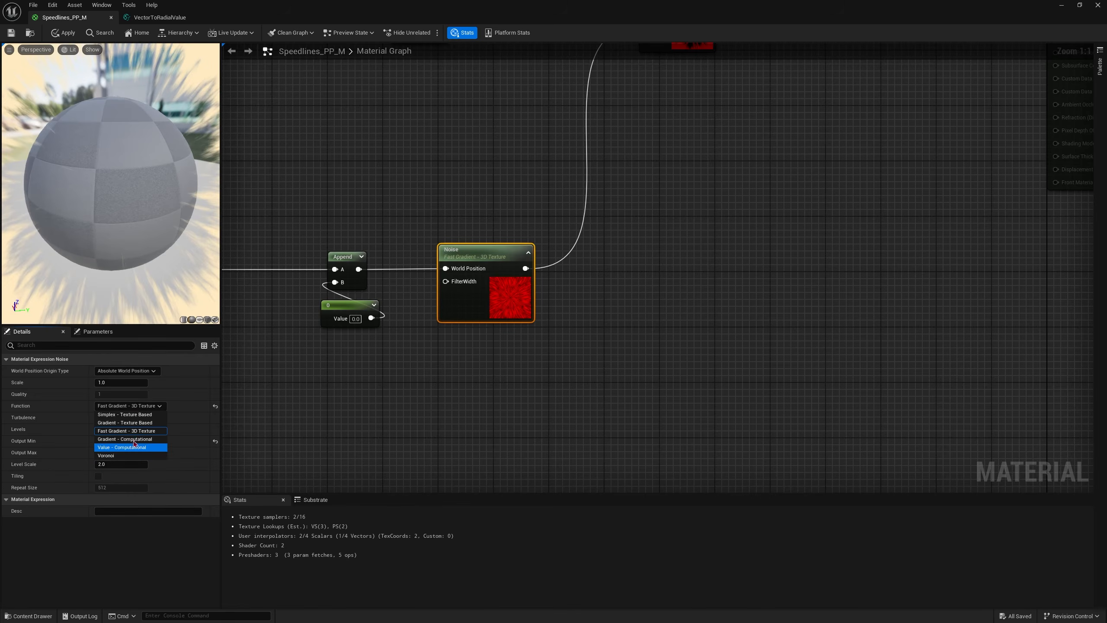
{"action": "left_click", "coordinate": [130, 439]}
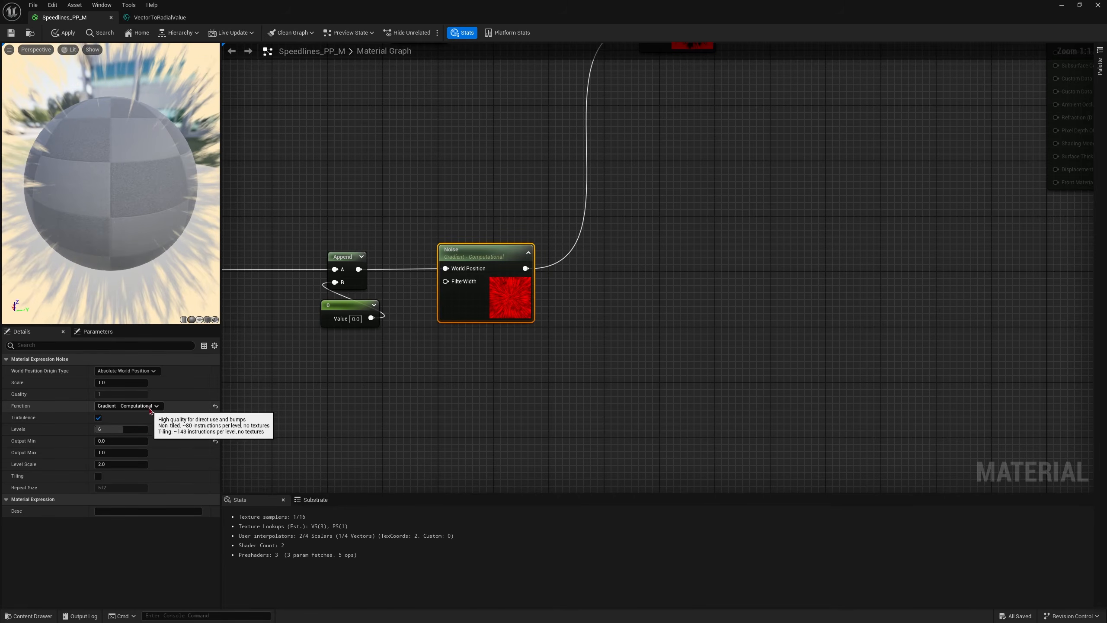
{"action": "left_click", "coordinate": [130, 405]}
{"action": "left_click", "coordinate": [131, 447]}
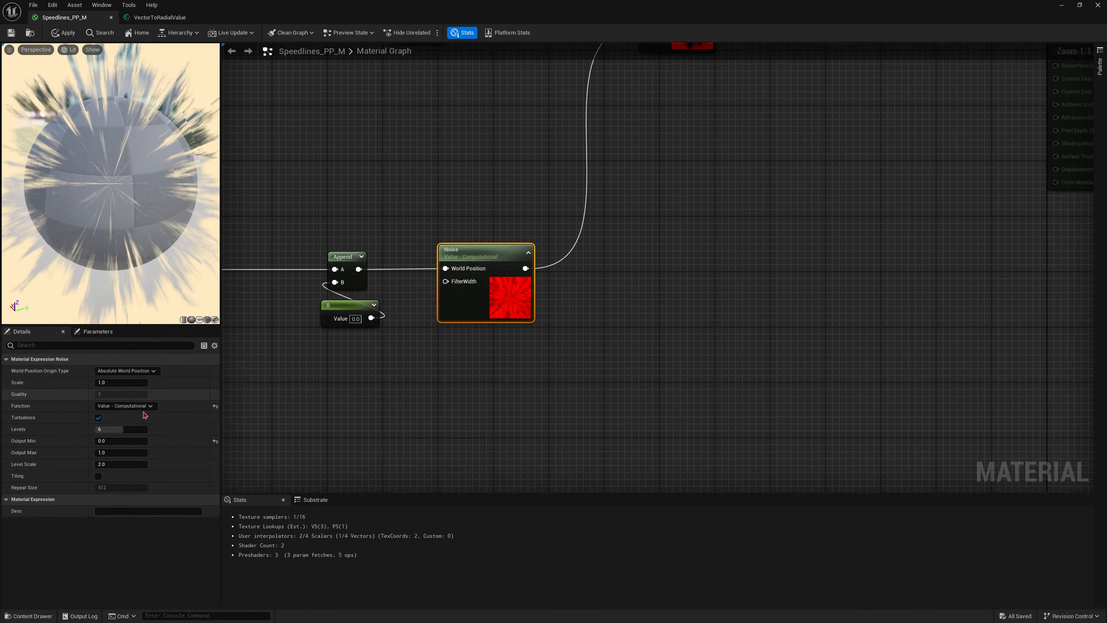
Set the Noise node's function to Voronoi and its Output Max to 0.8.
{"action": "left_click", "coordinate": [130, 406]}
{"action": "left_click", "coordinate": [126, 455]}
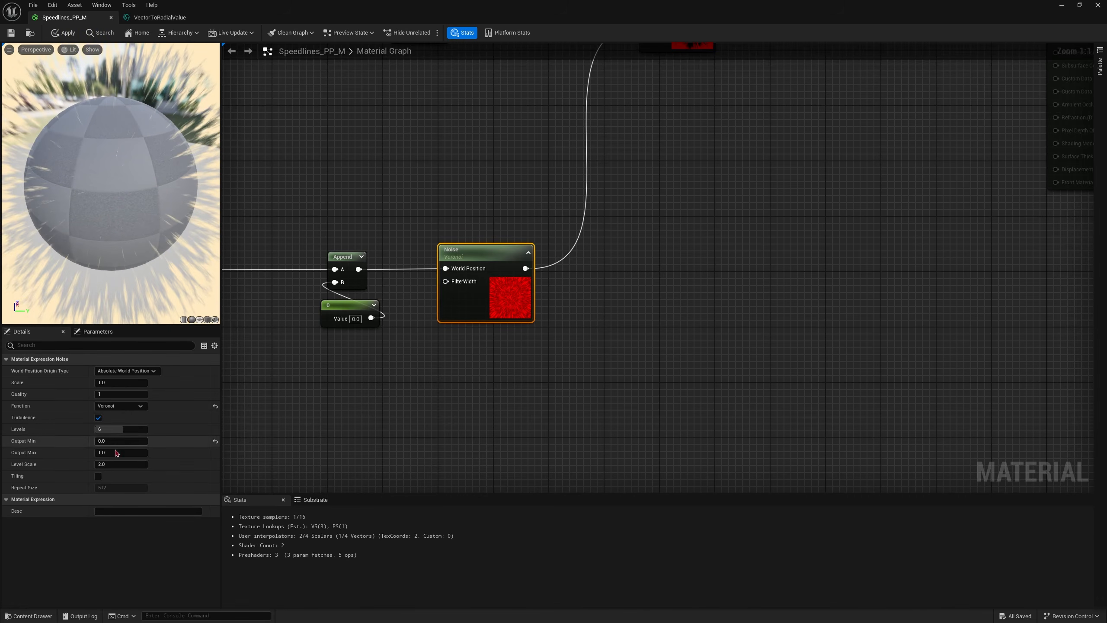
{"action": "left_click", "coordinate": [119, 406]}
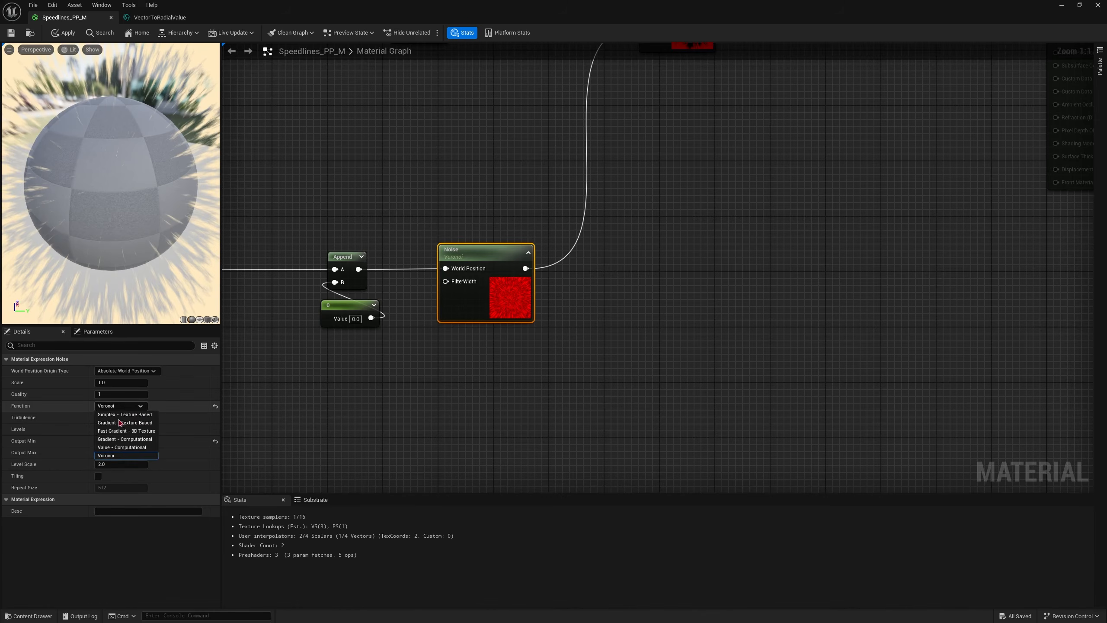
{"action": "left_click", "coordinate": [146, 463]}
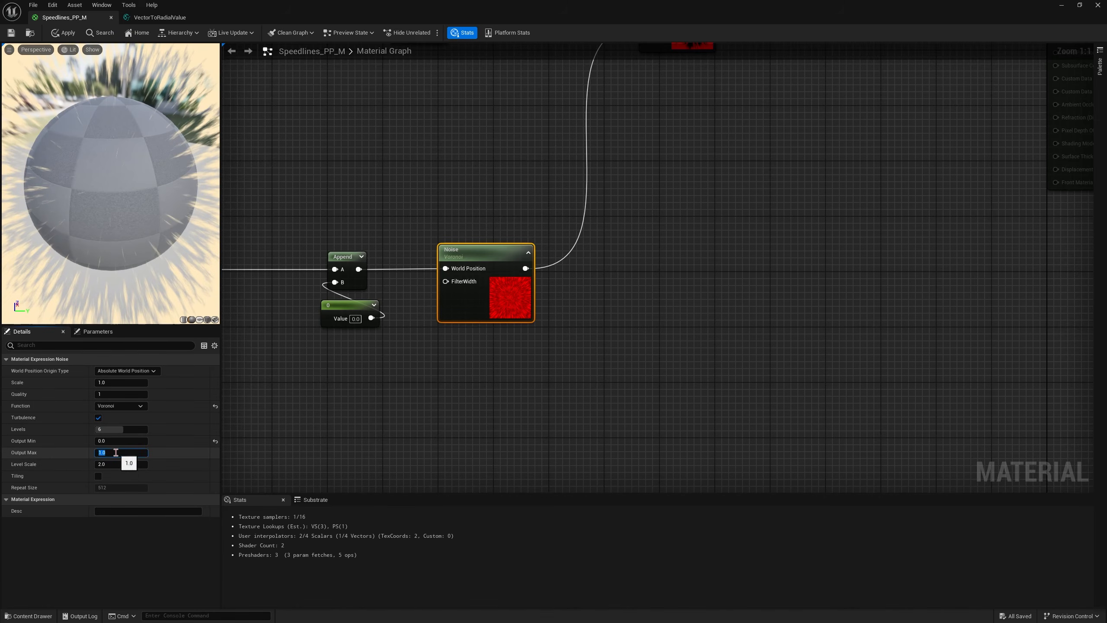
{"action": "left_click", "coordinate": [116, 453]}
{"action": "type", "text": "0.8"}
{"action": "key", "text": "Return"}
Check the speed lines on the preview sphere and save the Speedlines_PP_M material.
{"action": "mouse_move", "coordinate": [97, 186]}
{"action": "left_mouse_down"}
{"action": "mouse_move", "coordinate": [86, 164]}
{"action": "mouse_move", "coordinate": [89, 173]}
{"action": "left_mouse_up"}
{"action": "scroll", "coordinate": [495, 238], "scroll_direction": "down", "scroll_amount": 5}
{"action": "right_click_drag", "start_coordinate": [507, 162], "coordinate": [514, 230]}
{"action": "scroll", "coordinate": [565, 265], "scroll_direction": "up", "scroll_amount": 2}
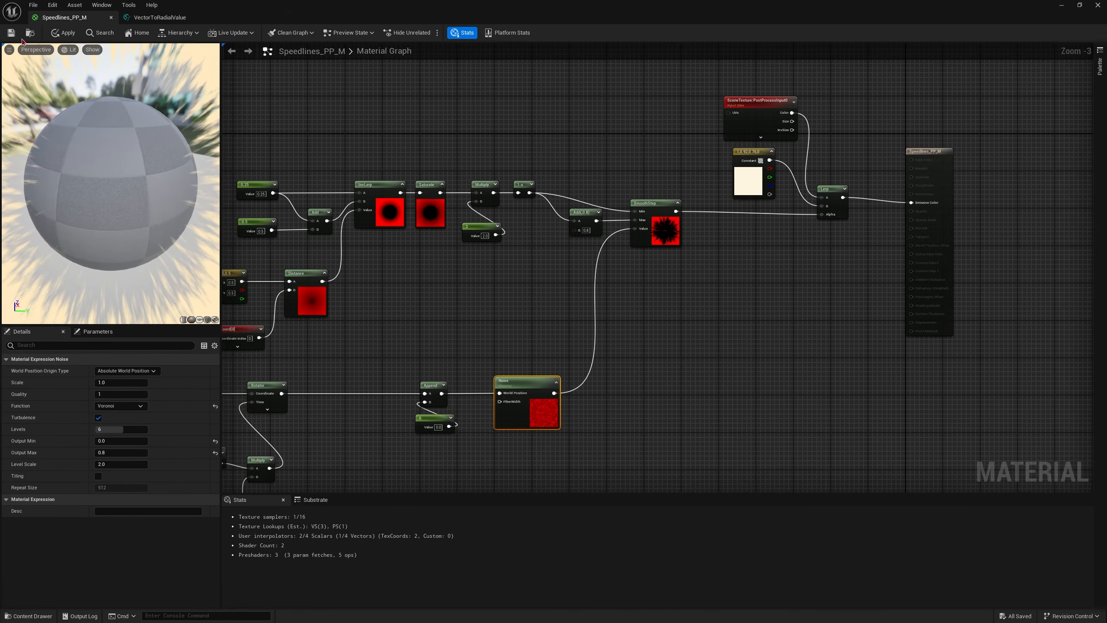
{"action": "left_click", "coordinate": [11, 32]}
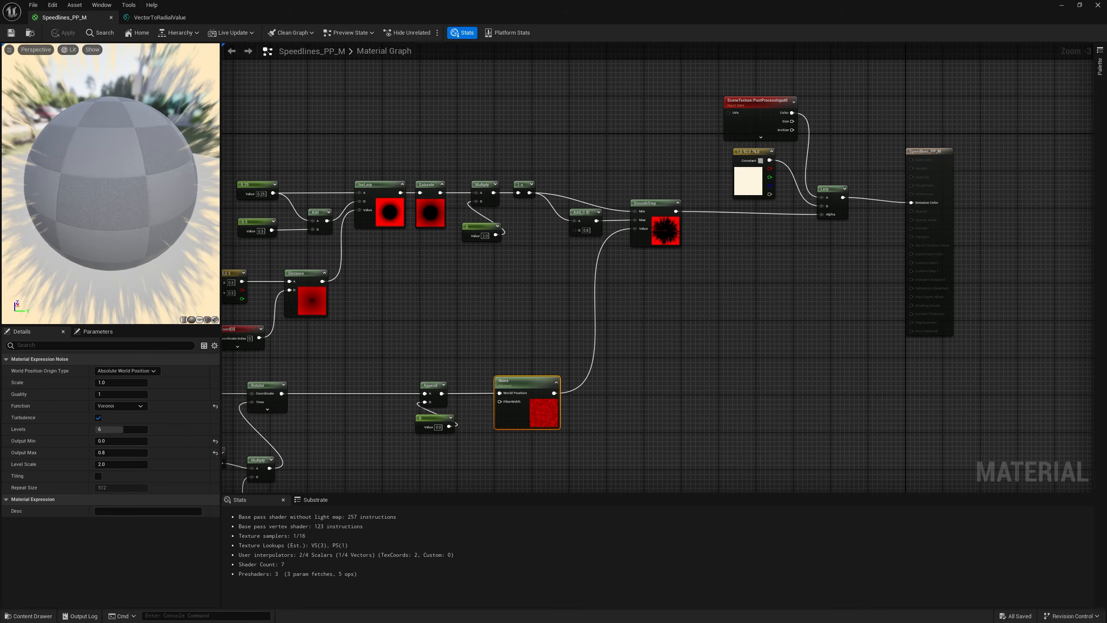
Return to the level editor, search the whole Content folder for CBP_Wu and open the CBP_Wukong blueprint.
{"action": "left_click", "coordinate": [1061, 5]}
{"action": "right_click_drag", "start_coordinate": [325, 358], "coordinate": [309, 367]}
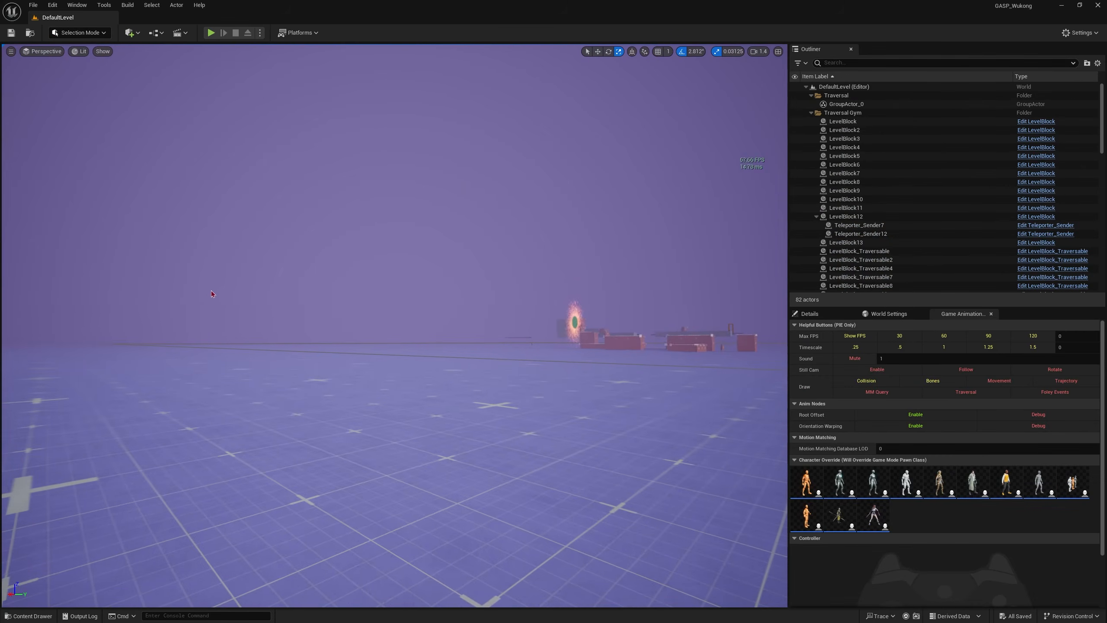
{"action": "key", "text": "ctrl+space"}
{"action": "right_click_drag", "start_coordinate": [509, 264], "coordinate": [493, 260]}
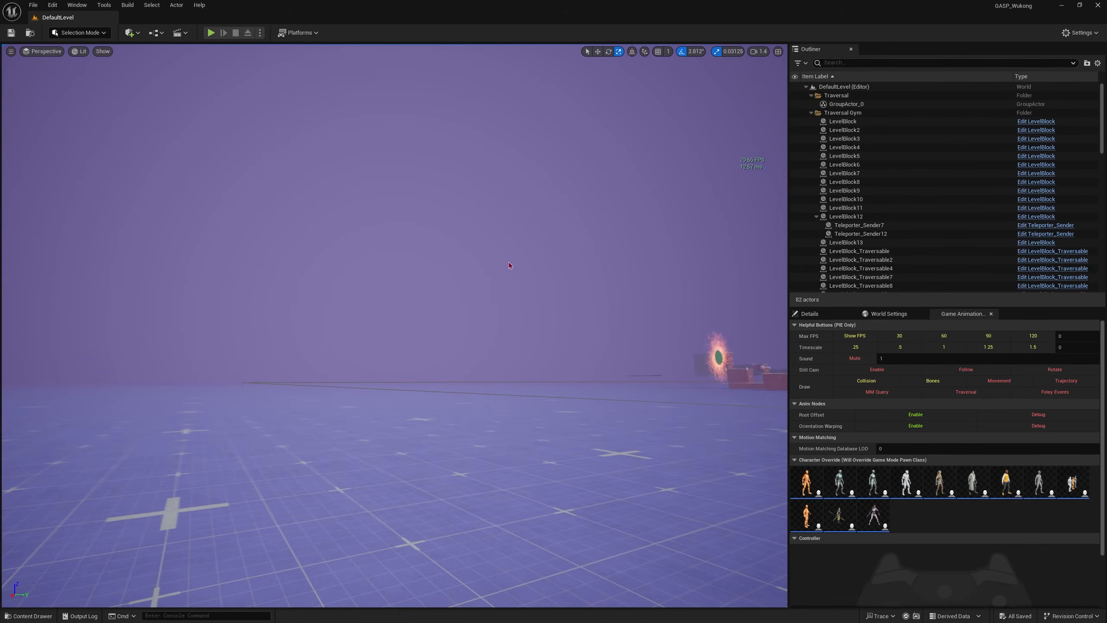
{"action": "key", "text": "ctrl+space"}
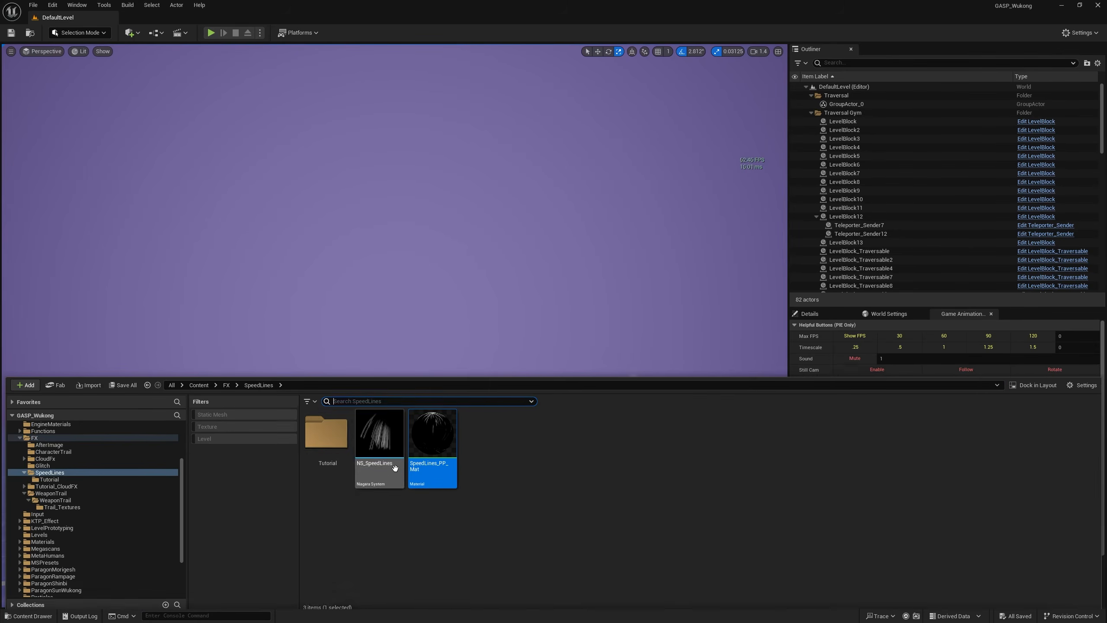
{"action": "left_click", "coordinate": [200, 382]}
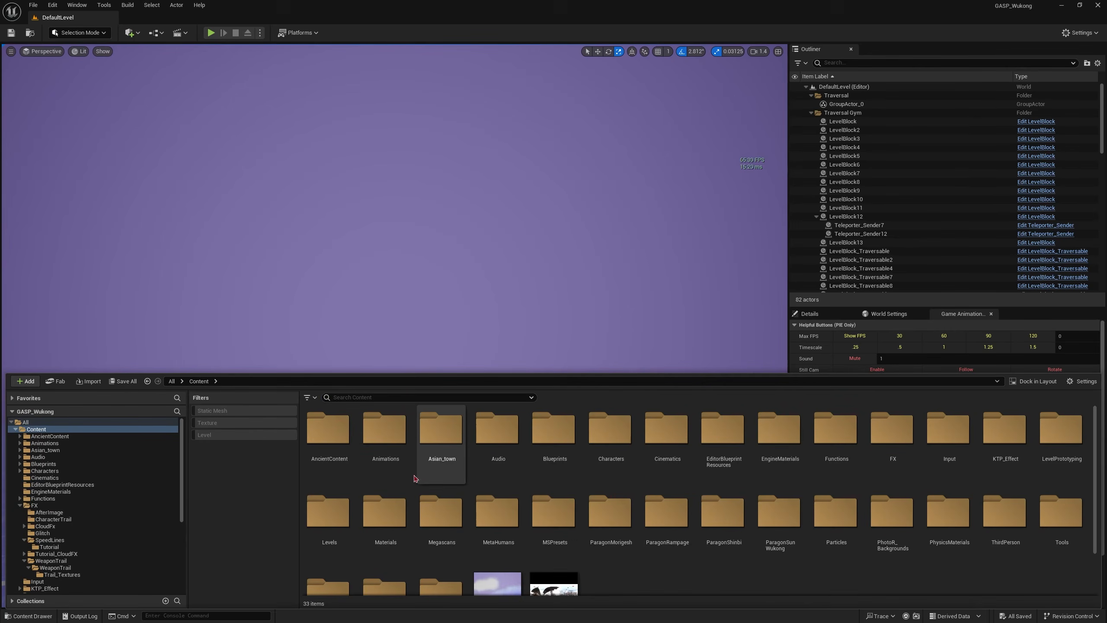
{"action": "left_click", "coordinate": [453, 399]}
{"action": "type", "text": "CBP_Wu"}
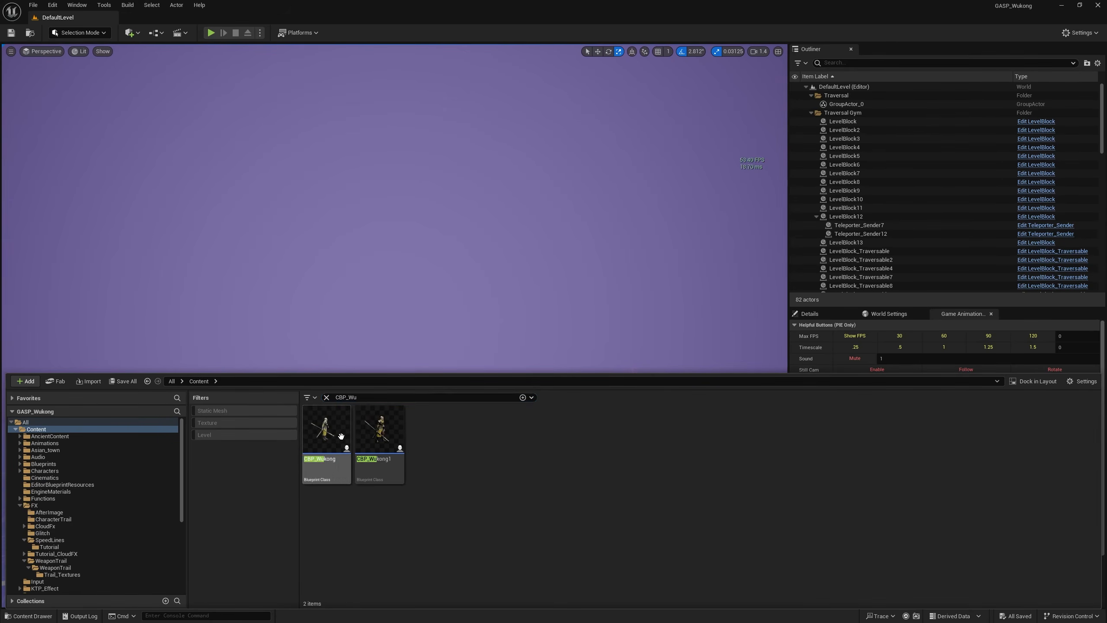
{"action": "double_click", "coordinate": [331, 437]}
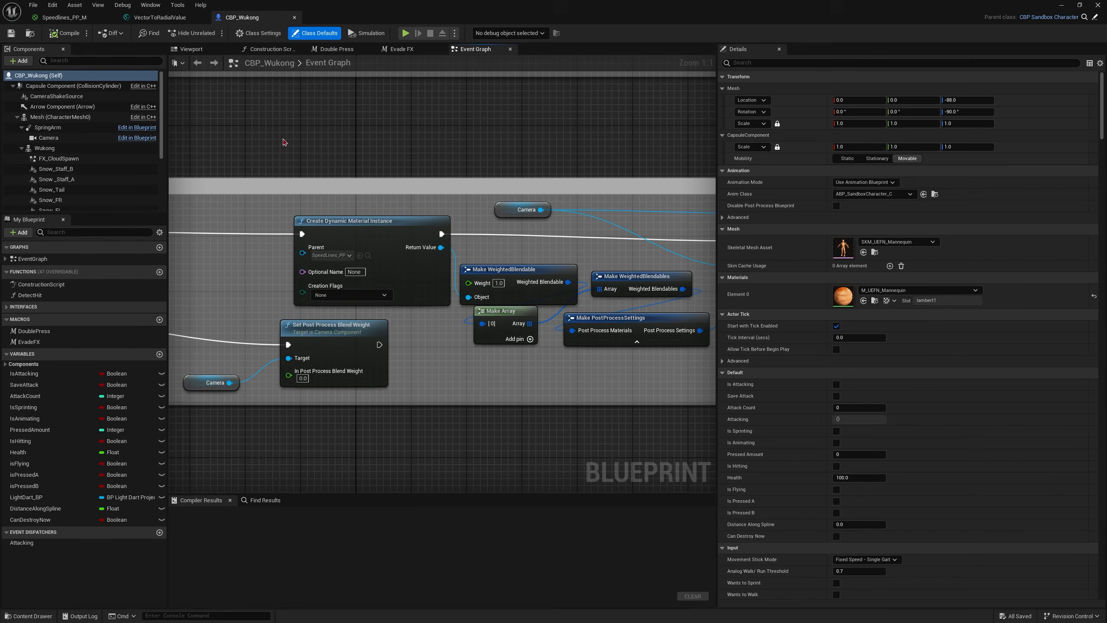
Examine the Speed Lines logic in the Event Graph, from the Left Shift event through the Is Sprinting setters to the material instance.
{"action": "right_click_drag", "start_coordinate": [267, 151], "coordinate": [474, 216]}
{"action": "scroll", "coordinate": [384, 165], "scroll_direction": "down", "scroll_amount": 4}
{"action": "scroll", "coordinate": [374, 225], "scroll_direction": "up", "scroll_amount": 4}
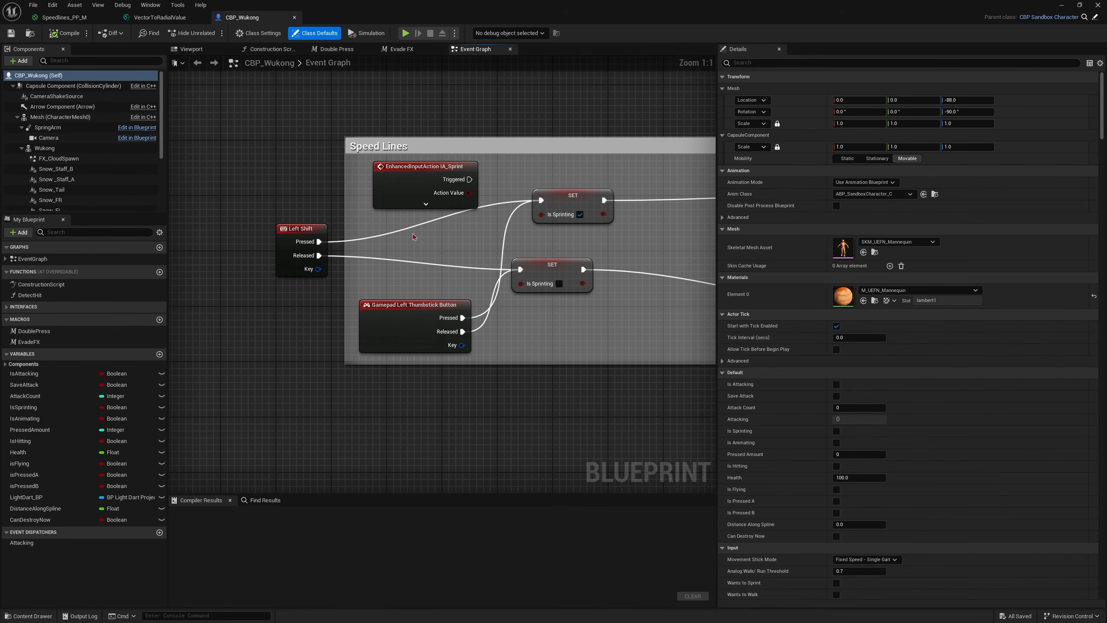
{"action": "right_click_drag", "start_coordinate": [413, 237], "coordinate": [360, 250]}
{"action": "left_click", "coordinate": [236, 241]}
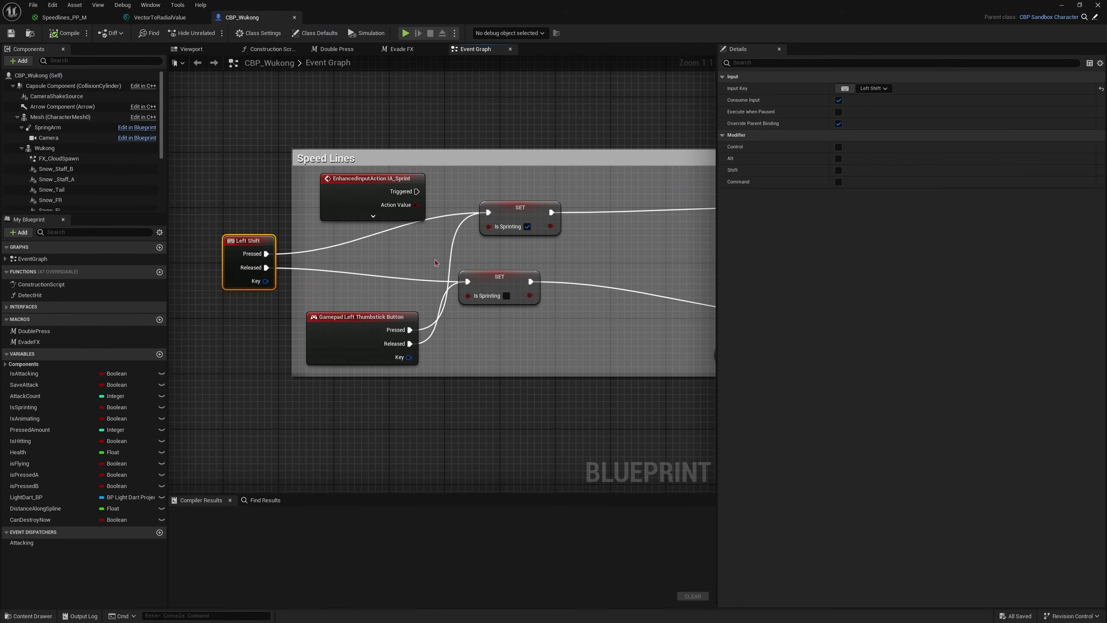
{"action": "right_click_drag", "start_coordinate": [600, 223], "coordinate": [270, 239]}
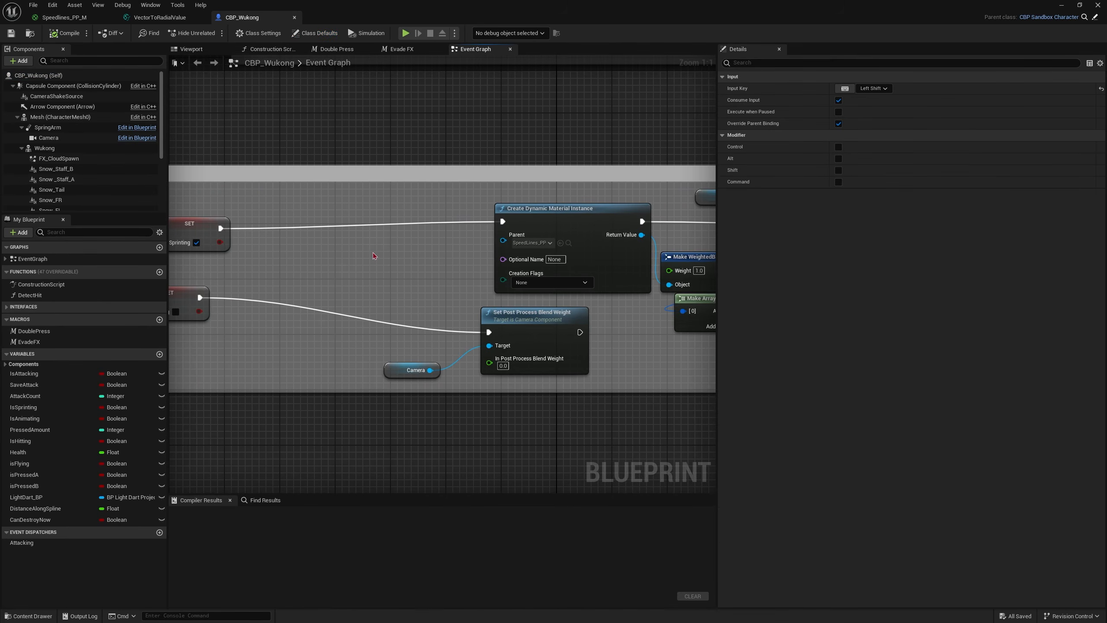
{"action": "right_click_drag", "start_coordinate": [373, 252], "coordinate": [105, 240]}
Set the Parent of Create Dynamic Material Instance to Speedlines_PP_M and compile the blueprint.
{"action": "right_click_drag", "start_coordinate": [536, 353], "coordinate": [482, 359]}
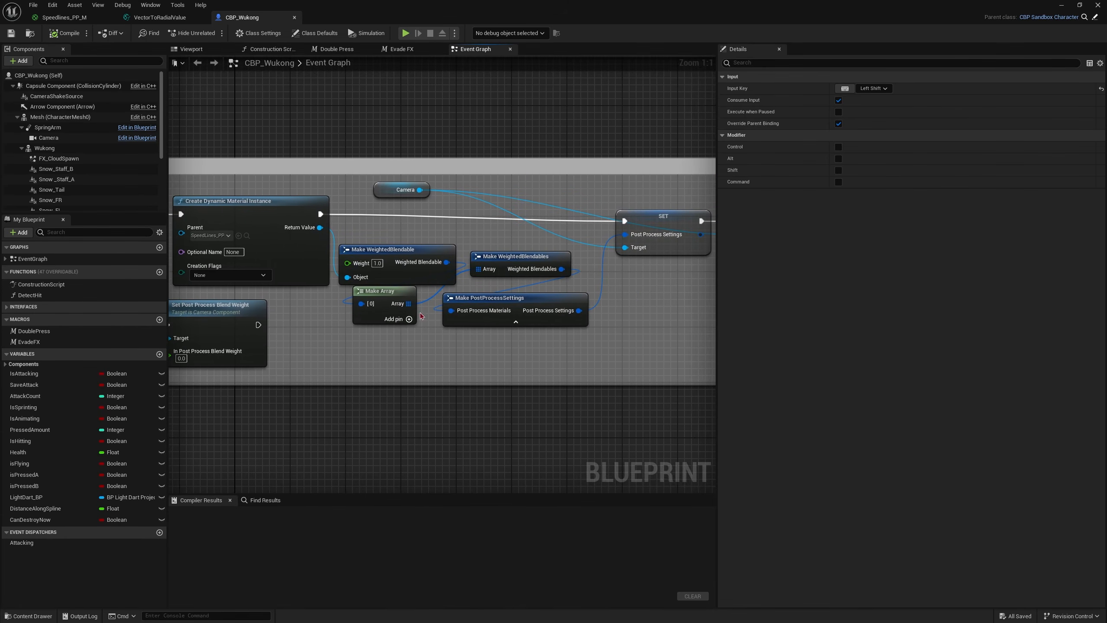
{"action": "left_click", "coordinate": [226, 236]}
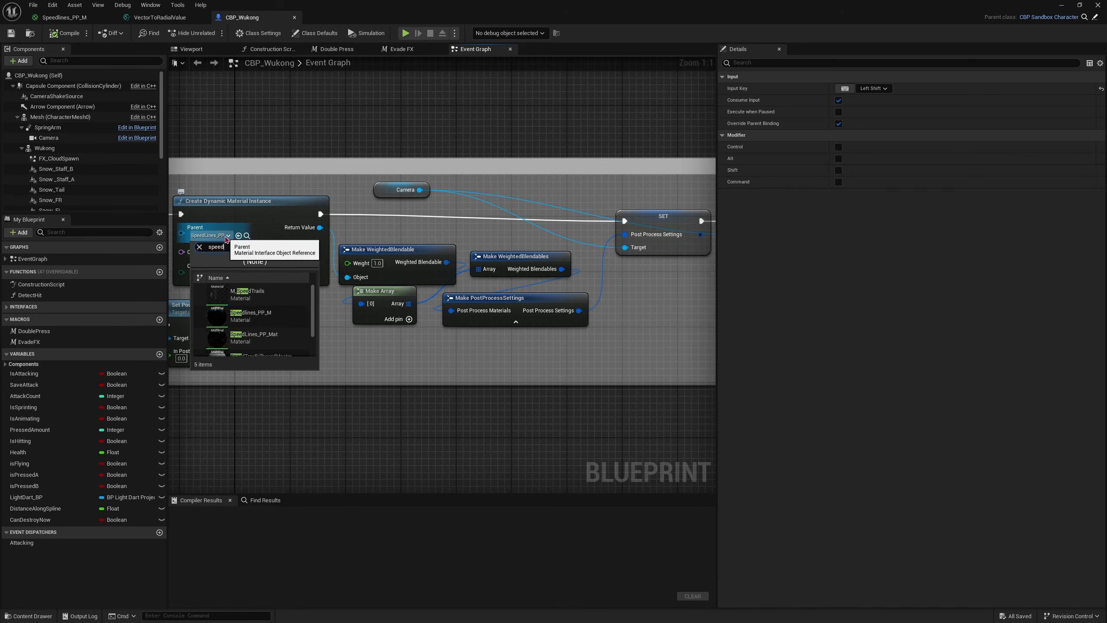
{"action": "left_click", "coordinate": [279, 323]}
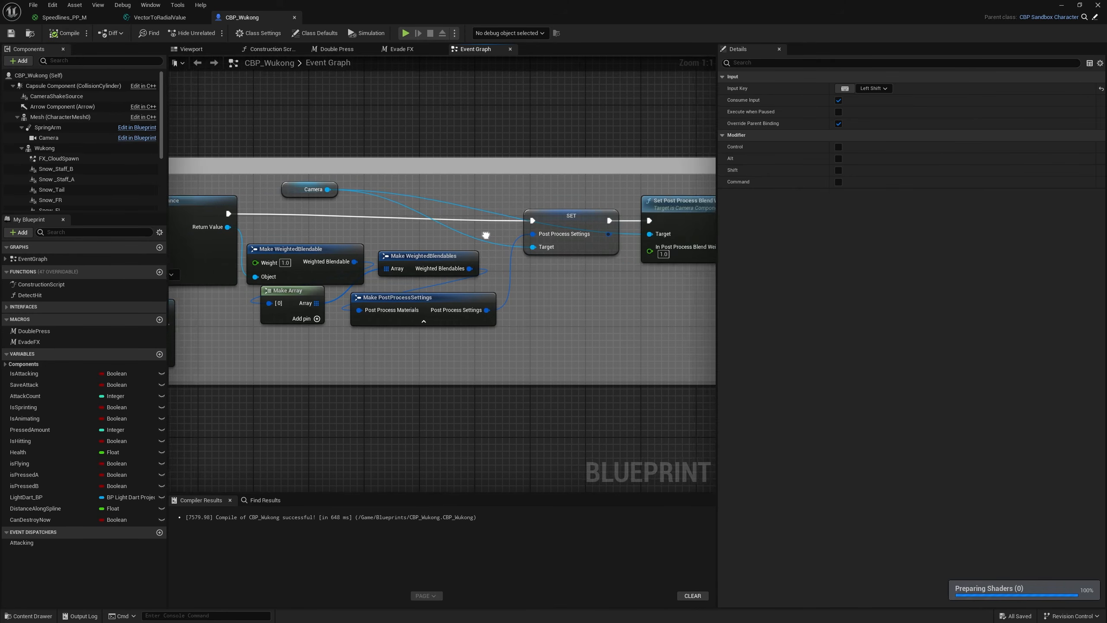
Examine the post-process setup, selecting the nodes from Camera and Make WeightedBlendable through the Post Process Settings SET node.
{"action": "right_click_drag", "start_coordinate": [336, 210], "coordinate": [387, 219]}
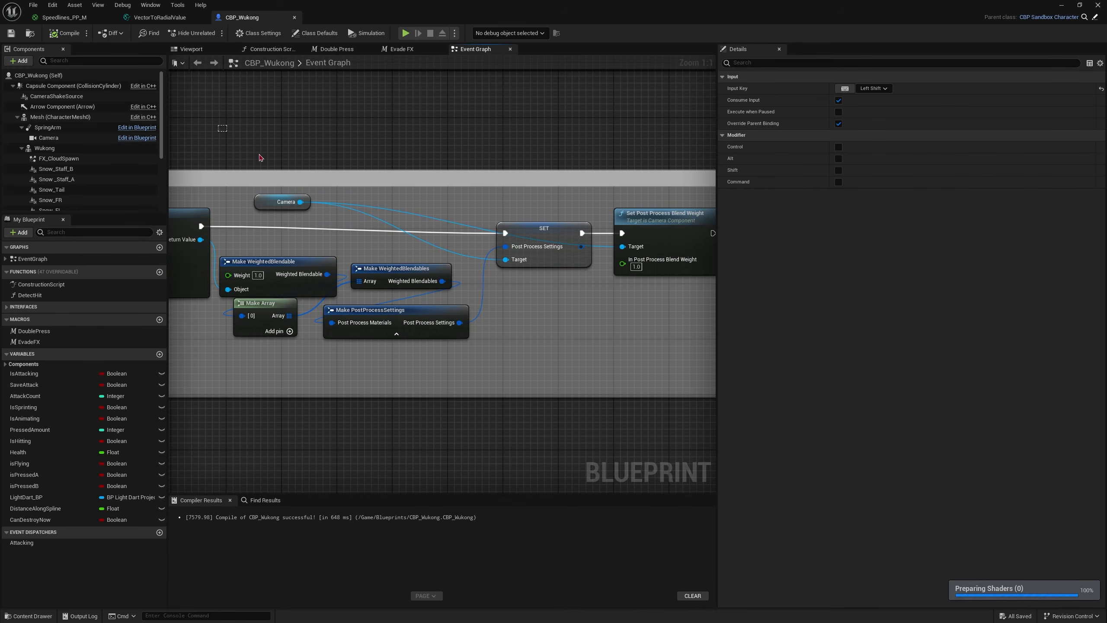
{"action": "left_click_drag", "start_coordinate": [260, 154], "coordinate": [550, 387]}
{"action": "left_click", "coordinate": [556, 425]}
{"action": "right_click_drag", "start_coordinate": [659, 283], "coordinate": [572, 284]}
{"action": "right_click_drag", "start_coordinate": [437, 263], "coordinate": [602, 255]}
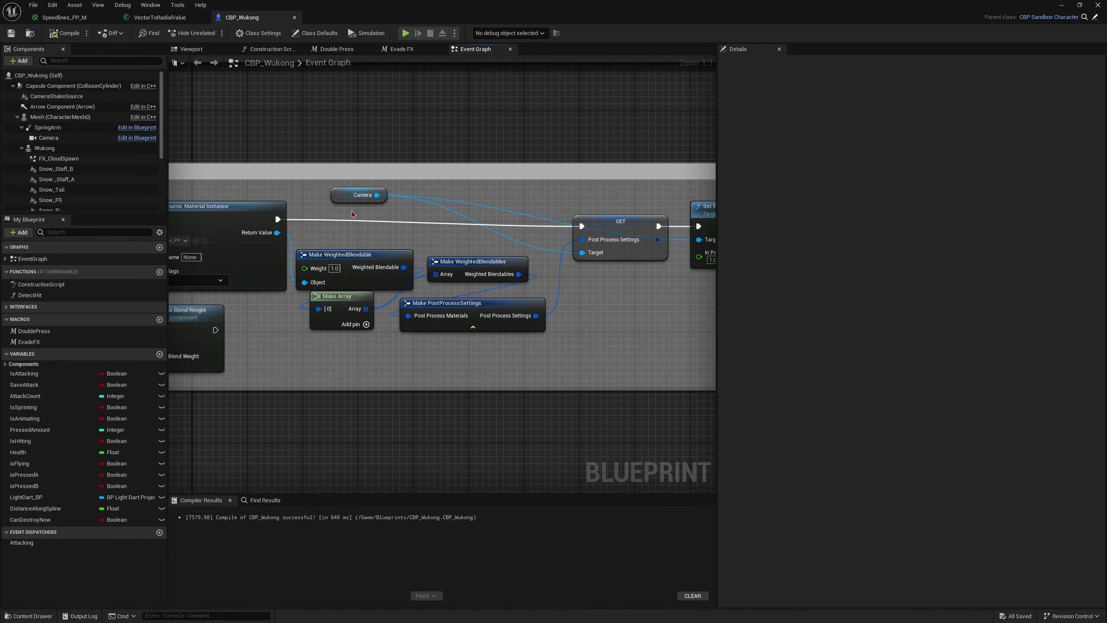
{"action": "left_click_drag", "start_coordinate": [306, 199], "coordinate": [585, 346]}
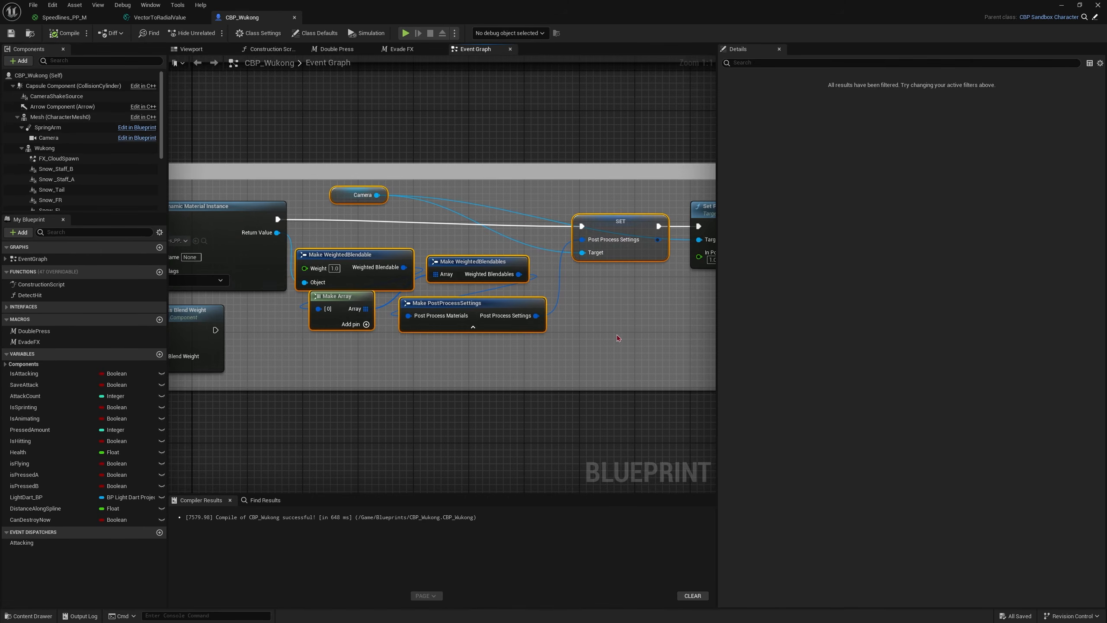
Select the Camera component, filter its details for material and expand the Post Process Materials setting.
{"action": "right_click_drag", "start_coordinate": [619, 312], "coordinate": [519, 326]}
{"action": "left_click", "coordinate": [79, 138]}
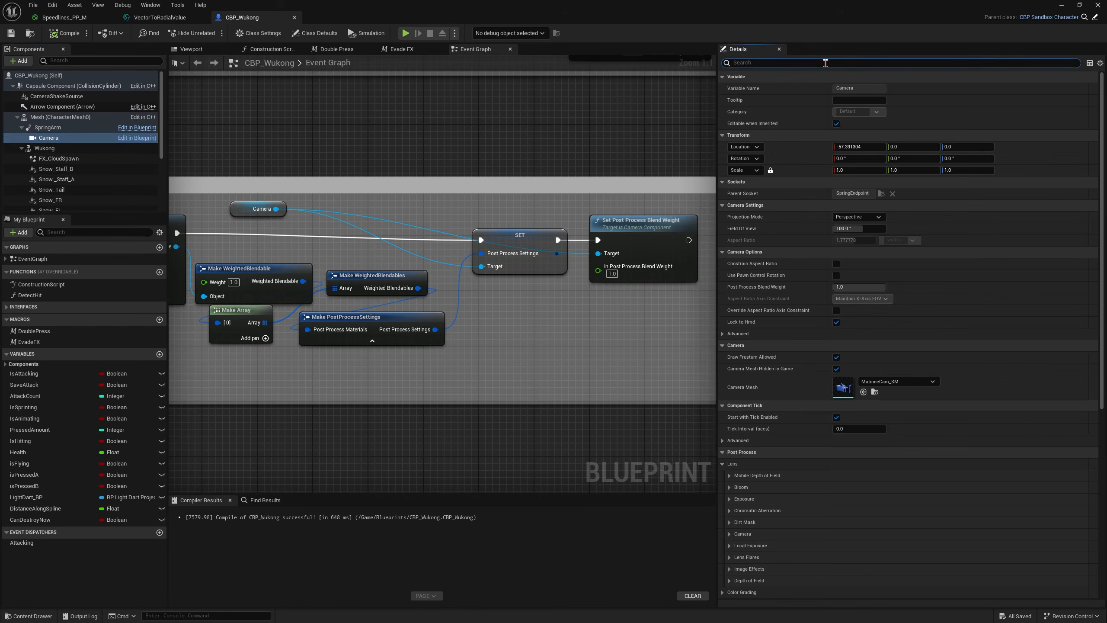
{"action": "type", "text": "post"}
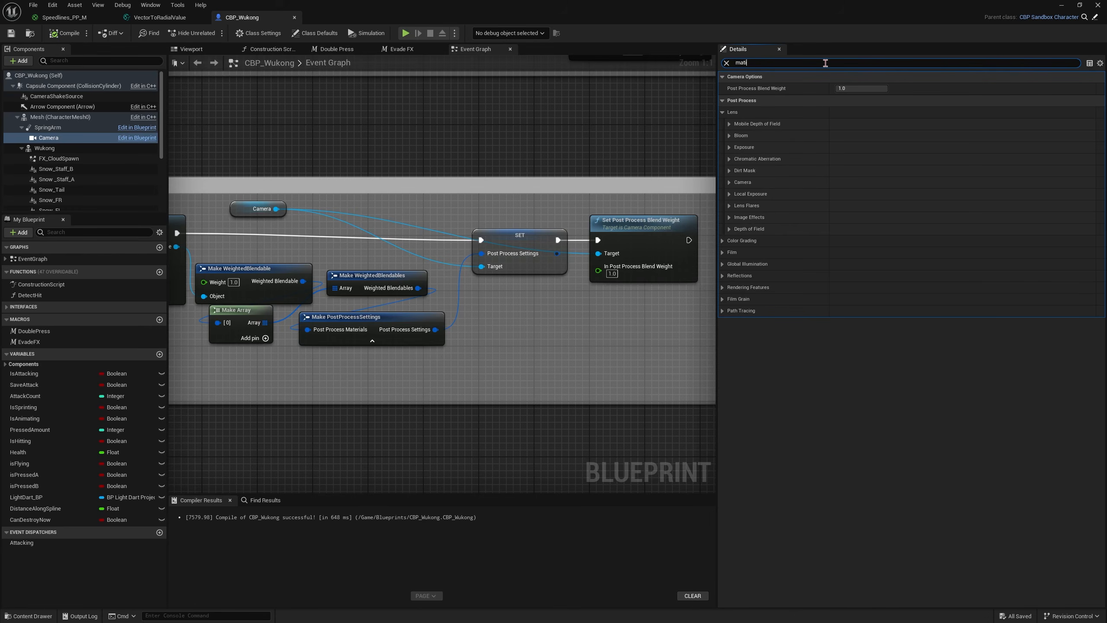
{"action": "type", "text": "er"}
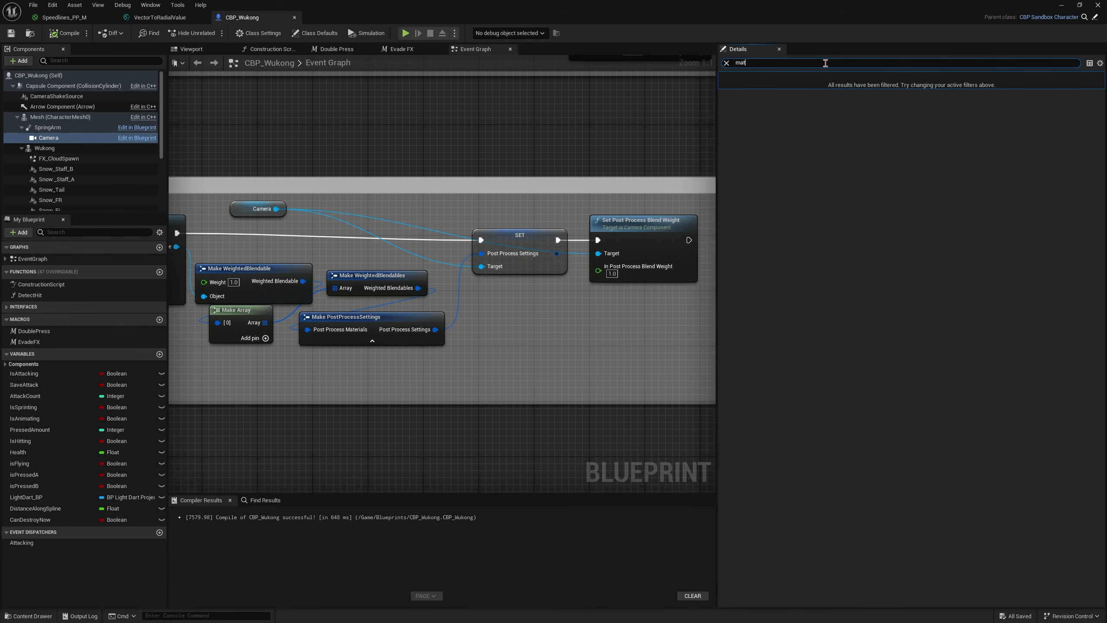
{"action": "type", "text": "l"}
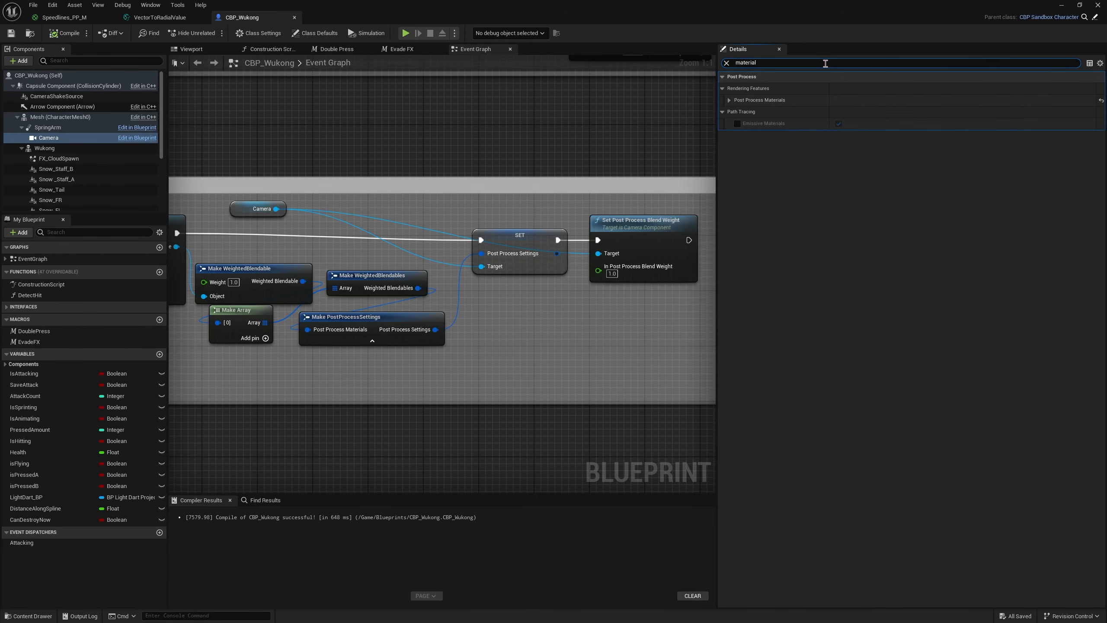
{"action": "left_click", "coordinate": [729, 100]}
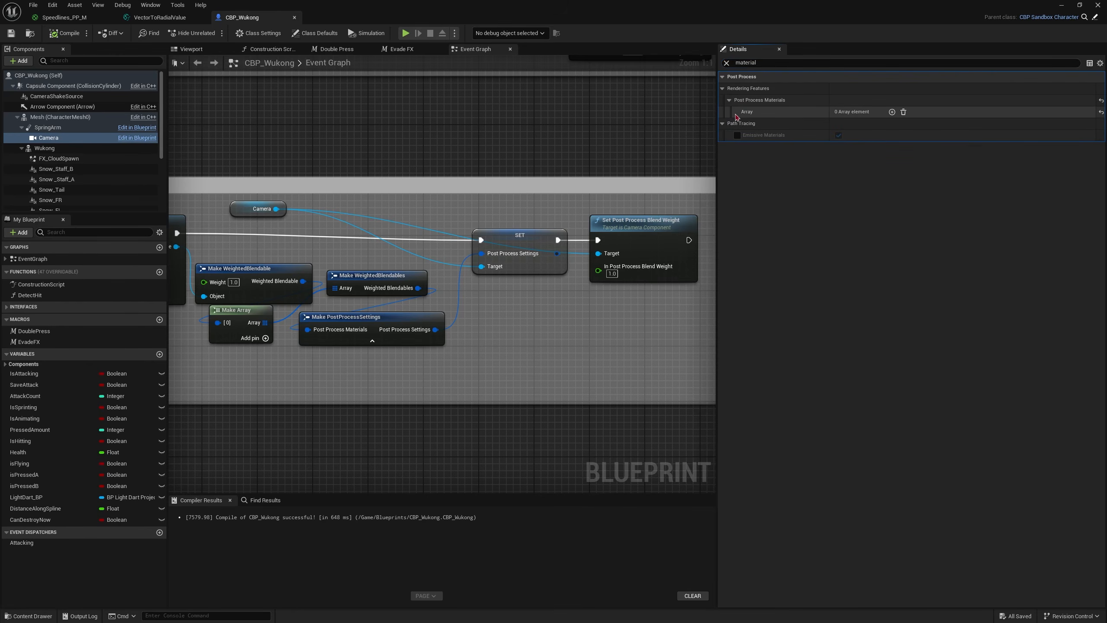
Add an asset reference element to the camera's Post Process Materials array and assign Speedlines_PP_M to it.
{"action": "left_click", "coordinate": [892, 111]}
{"action": "left_click", "coordinate": [866, 125]}
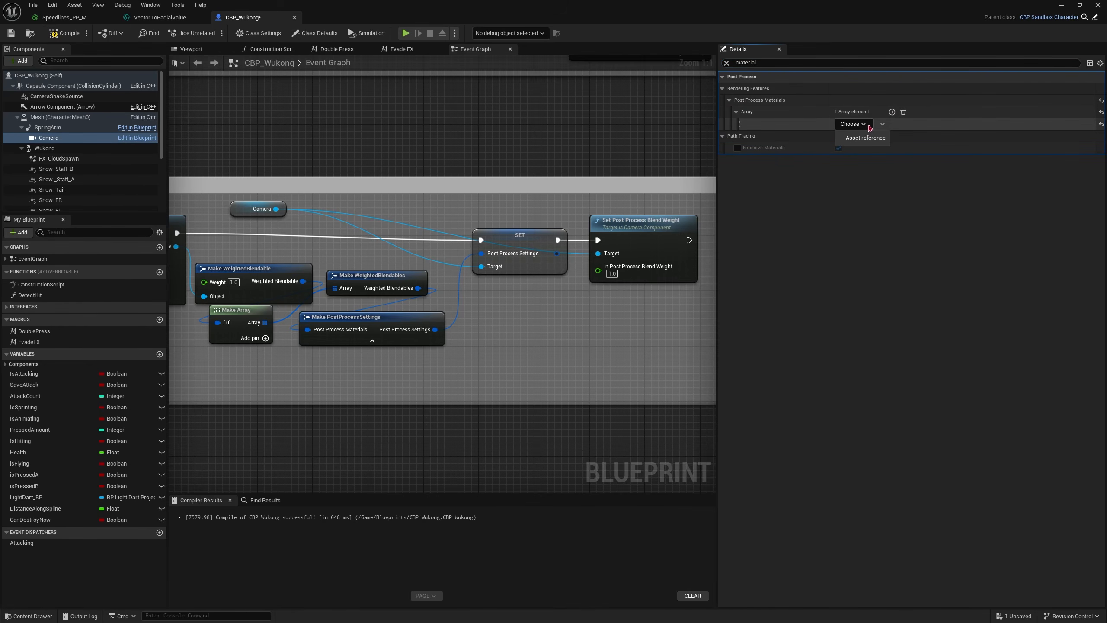
{"action": "left_click", "coordinate": [869, 137]}
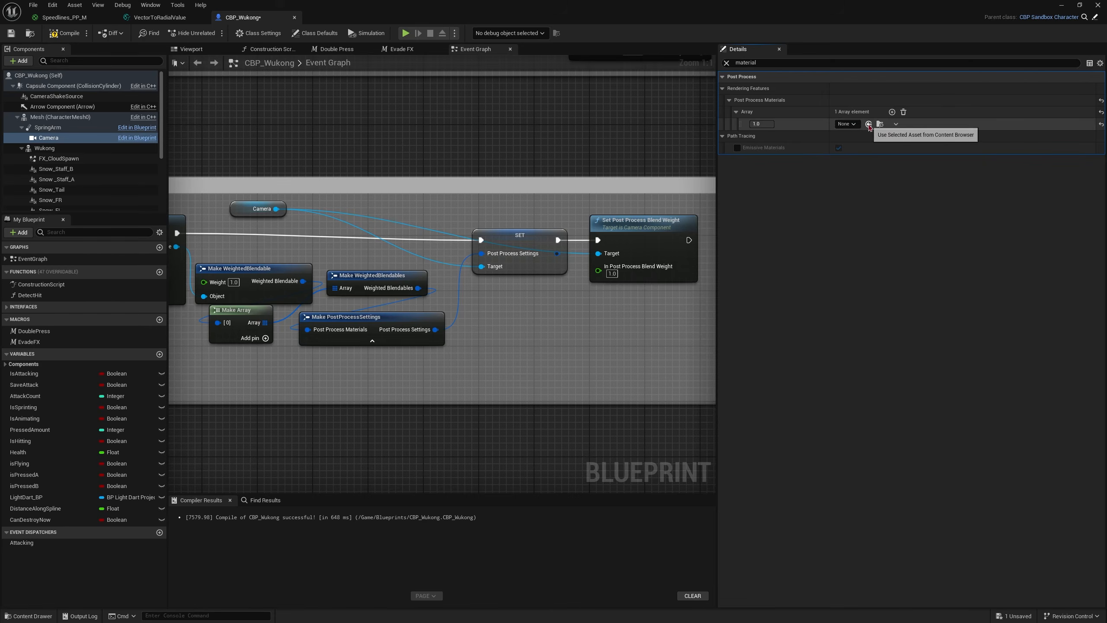
{"action": "left_click", "coordinate": [849, 124]}
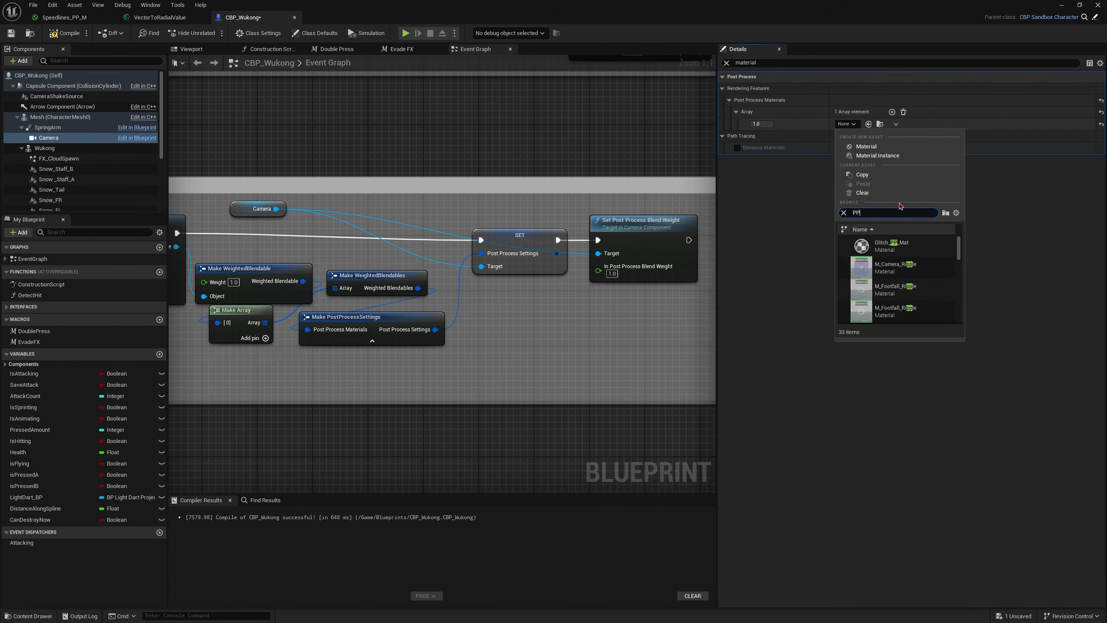
{"action": "type", "text": "PP_M"}
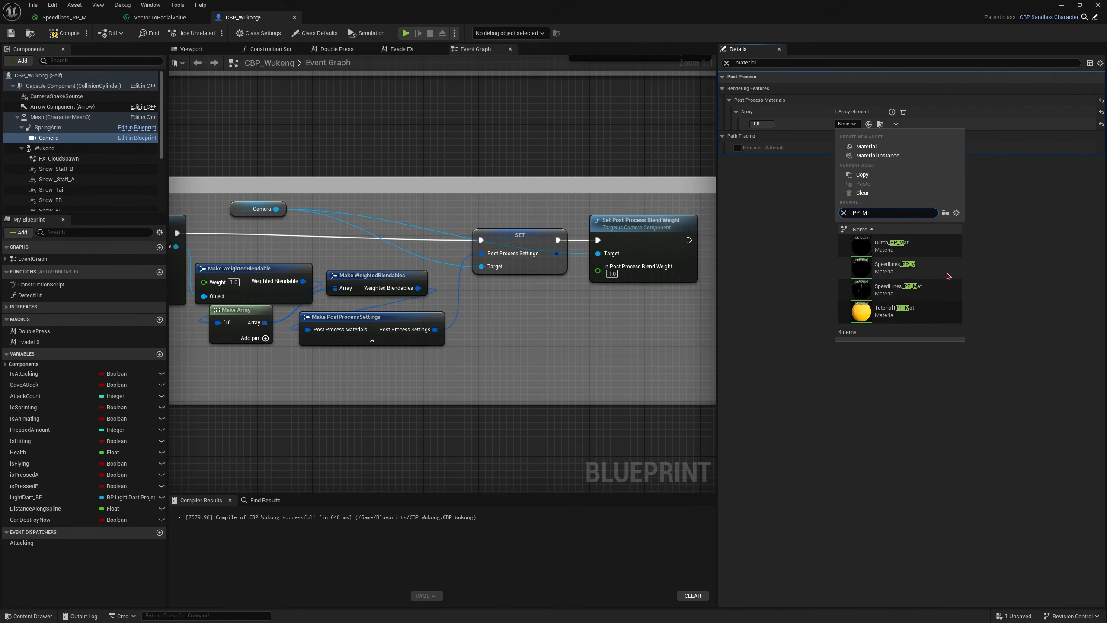
{"action": "left_click", "coordinate": [949, 271]}
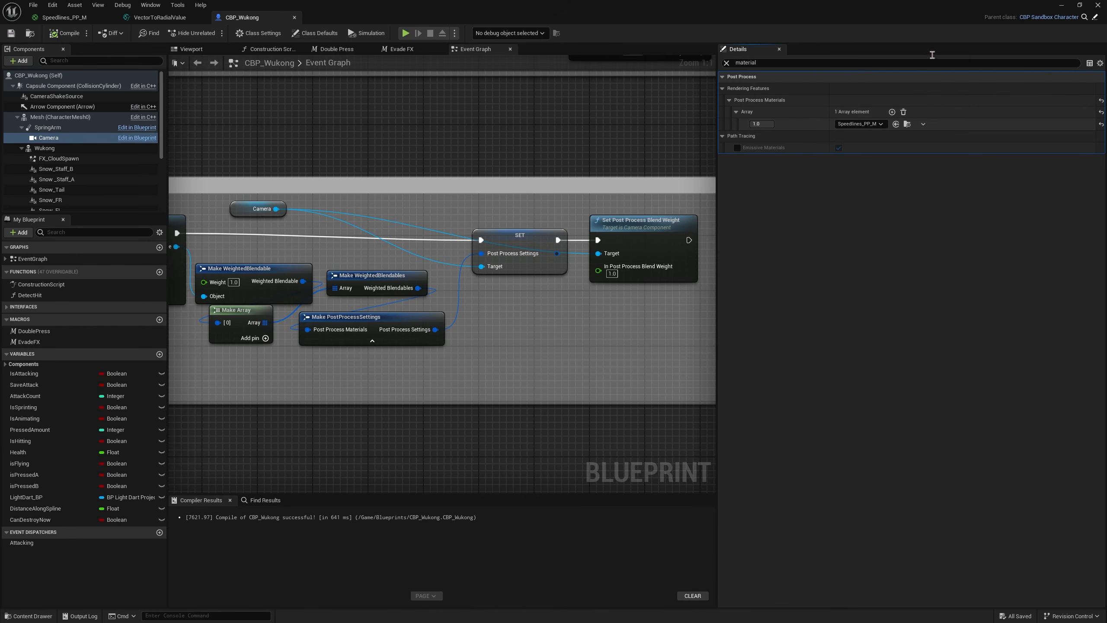
Return to the level editor, play the level and sprint the character to test the speed lines, ending the play session.
{"action": "left_click", "coordinate": [1061, 5]}
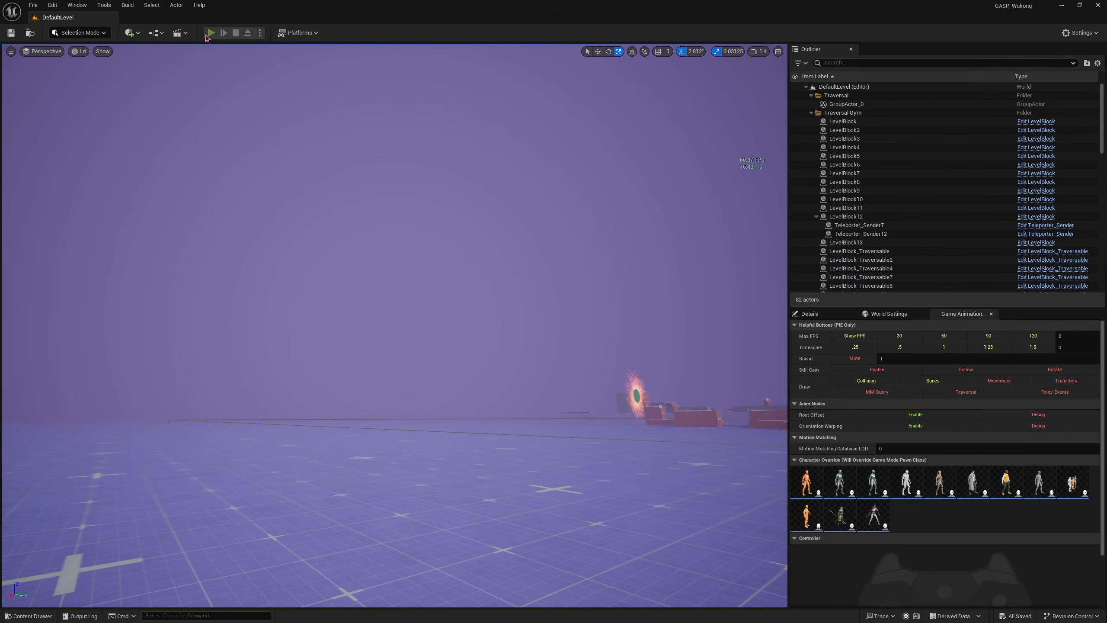
{"action": "left_click", "coordinate": [460, 283]}
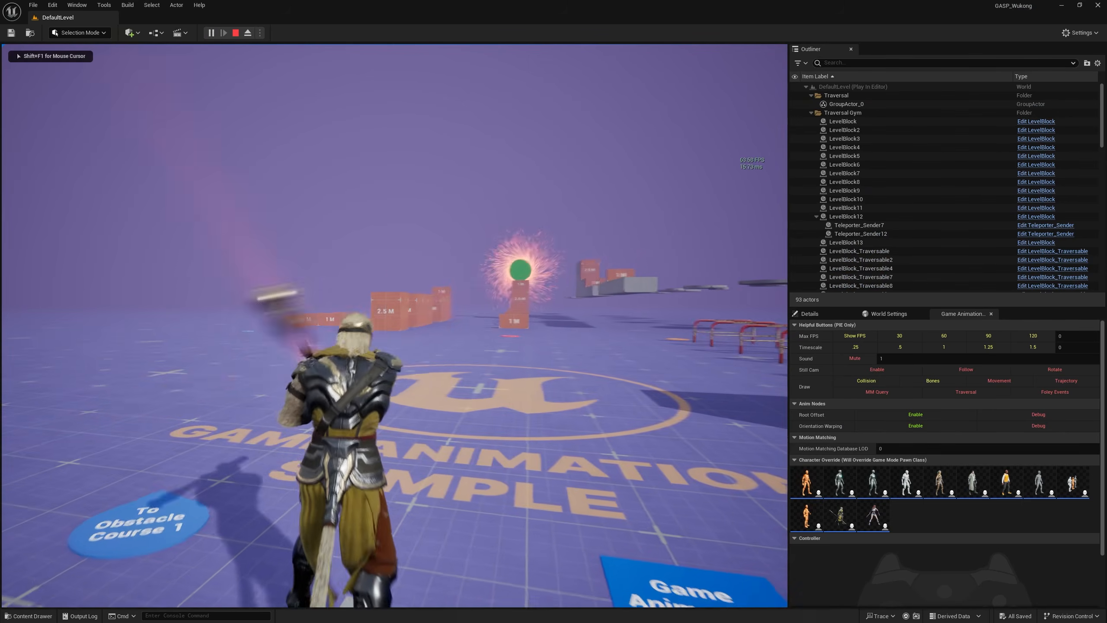
{"action": "left_click", "coordinate": [461, 283]}
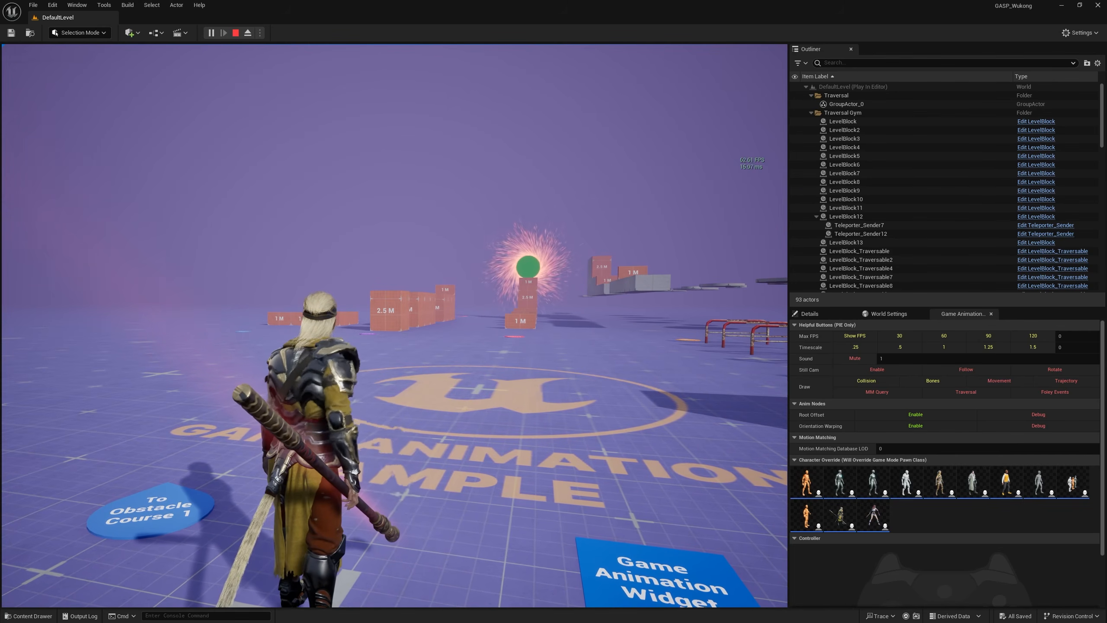
{"action": "key", "text": "shift+w"}
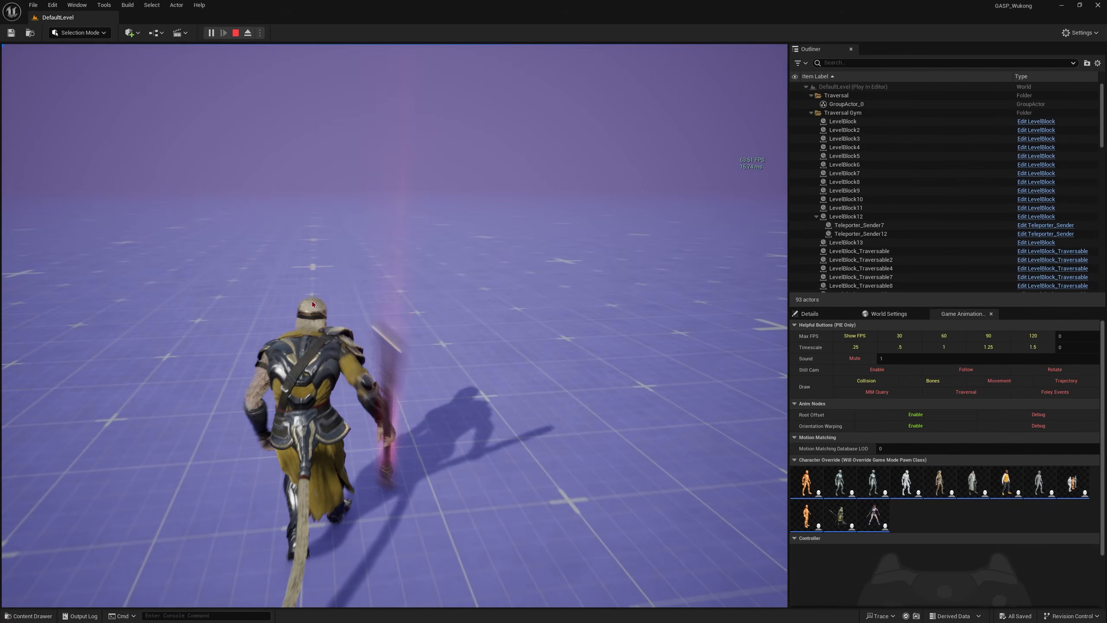
{"action": "key", "text": "Escape"}
{"action": "left_click", "coordinate": [623, 109]}
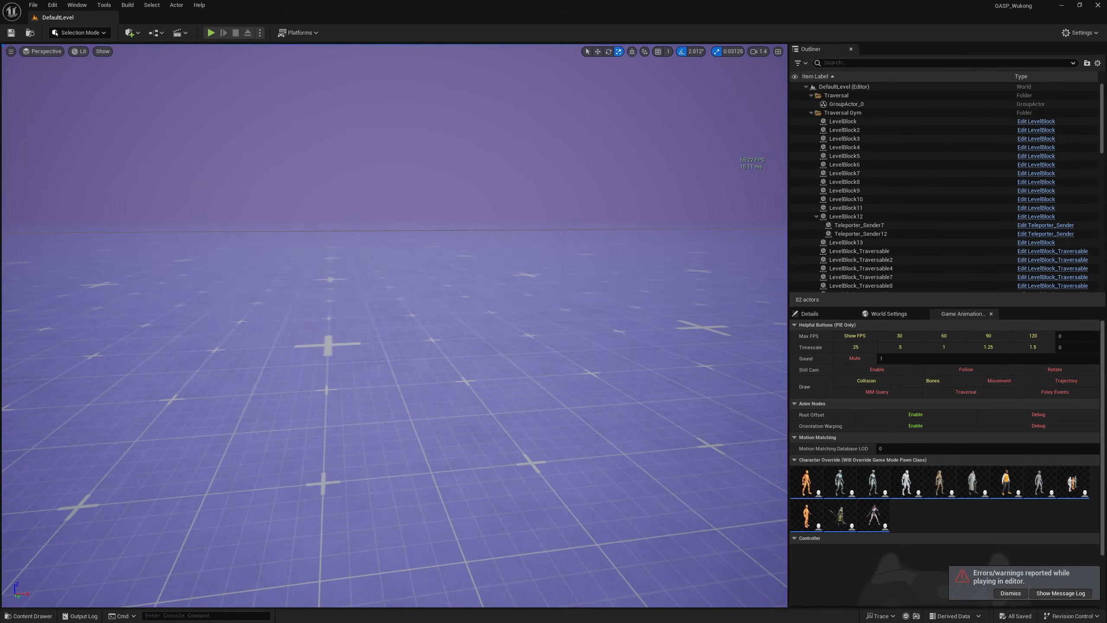
Reopen the CBP_Wukong blueprint and examine the post-process nodes around Set Post Process Blend Weight.
{"action": "key", "text": "ctrl+space"}
{"action": "double_click", "coordinate": [336, 443]}
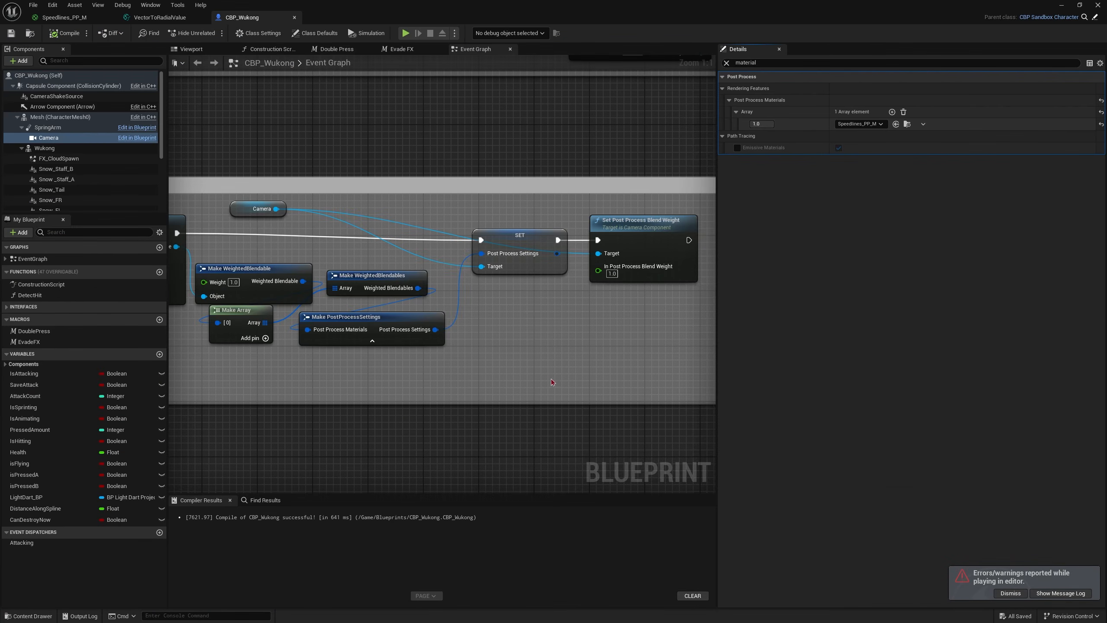
{"action": "right_click_drag", "start_coordinate": [551, 381], "coordinate": [696, 380]}
{"action": "right_click_drag", "start_coordinate": [388, 242], "coordinate": [687, 232]}
{"action": "right_click_drag", "start_coordinate": [565, 202], "coordinate": [131, 229]}
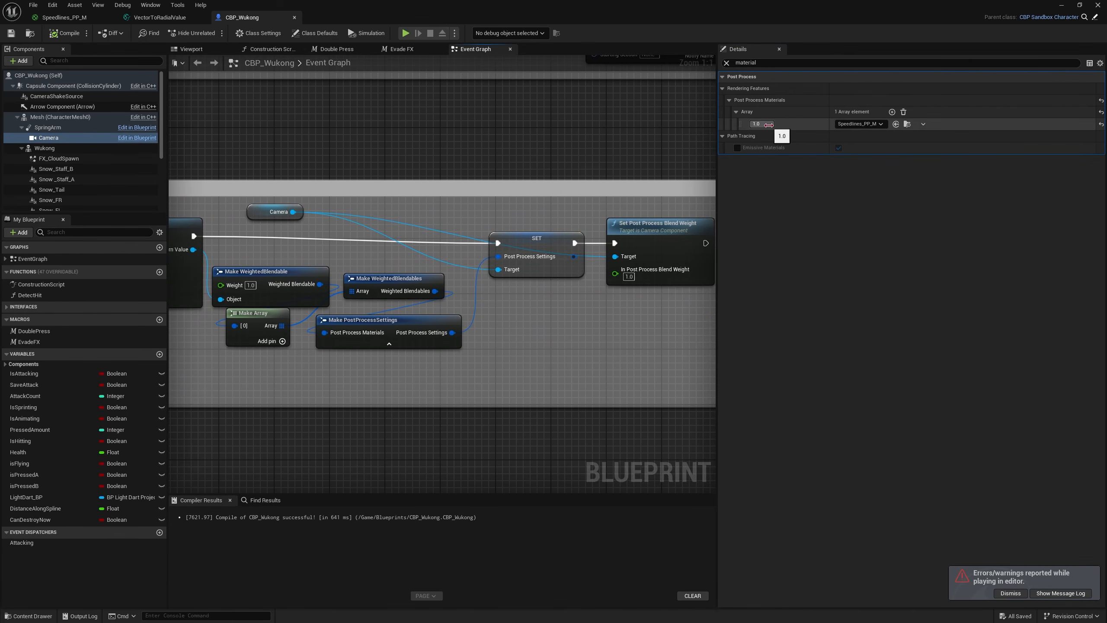
Try a weight of 0.64 for the Speedlines_PP_M element in the camera's Post Process Materials.
{"action": "left_click", "coordinate": [768, 124]}
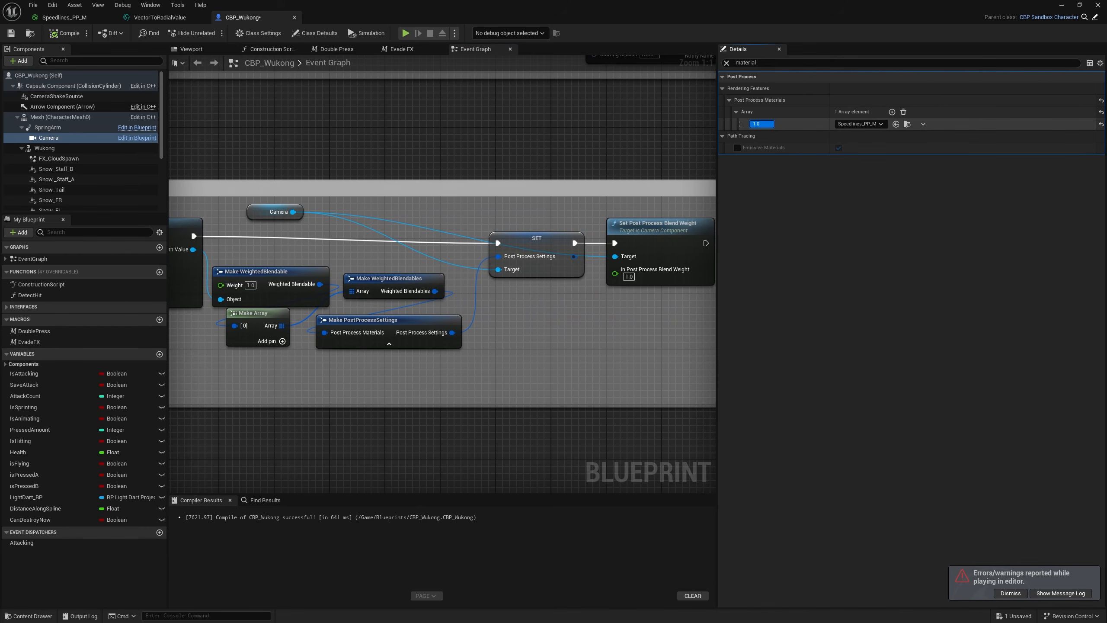
{"action": "type", "text": "0.64"}
{"action": "key", "text": "Return"}
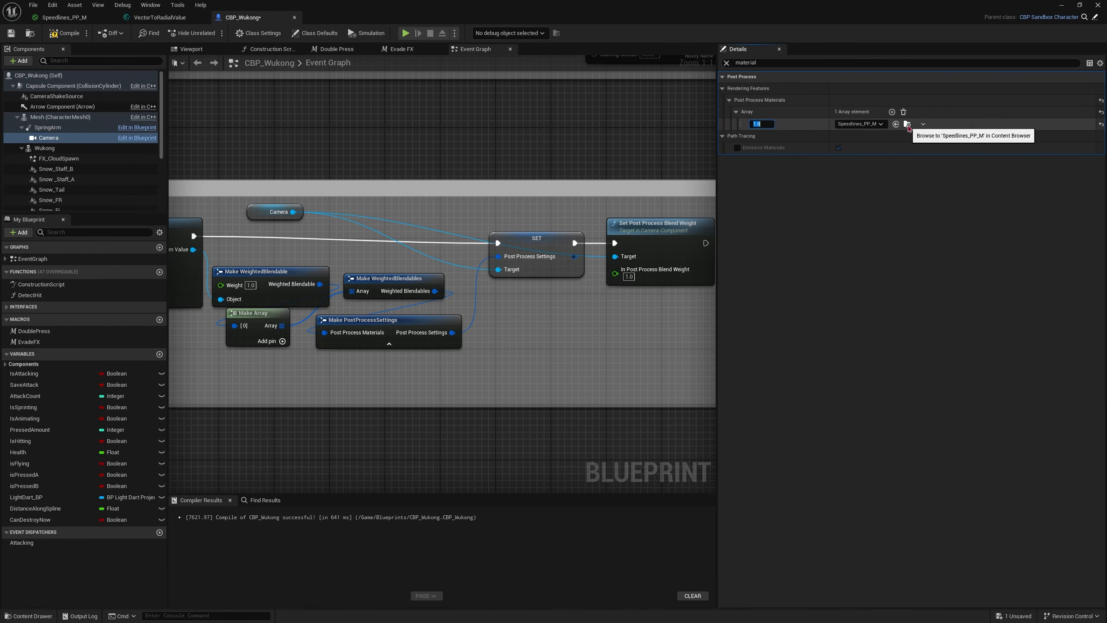
In Speedlines_PP_M, set the constant feeding the Multiply after Saturate to 0.8, save the material and return to the level editor.
{"action": "left_click", "coordinate": [905, 125]}
{"action": "double_click", "coordinate": [322, 475]}
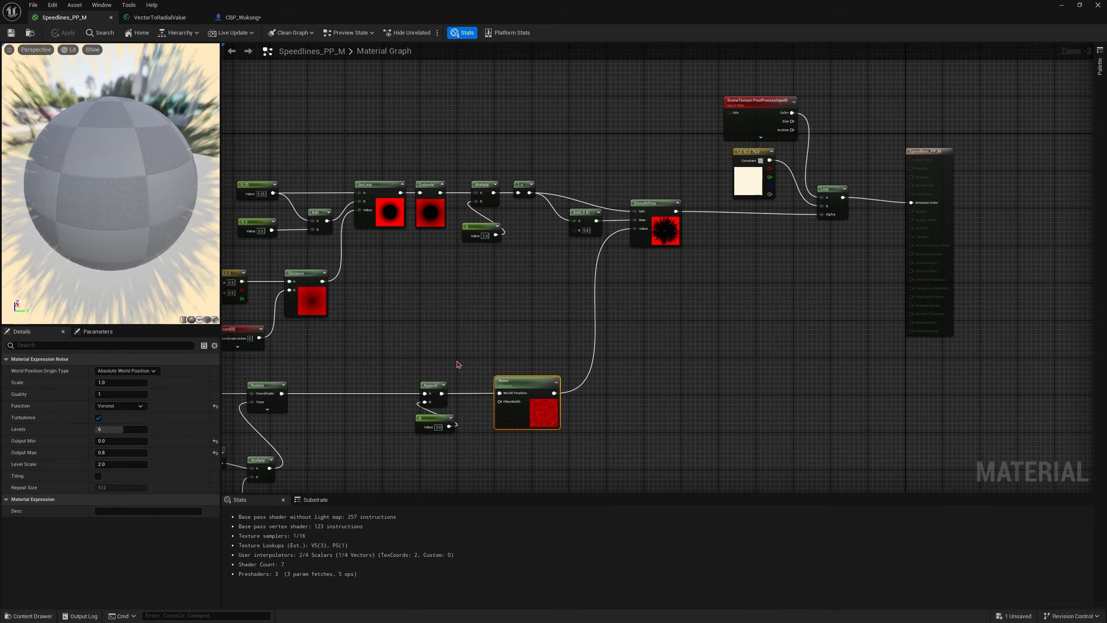
{"action": "right_click_drag", "start_coordinate": [434, 295], "coordinate": [561, 276]}
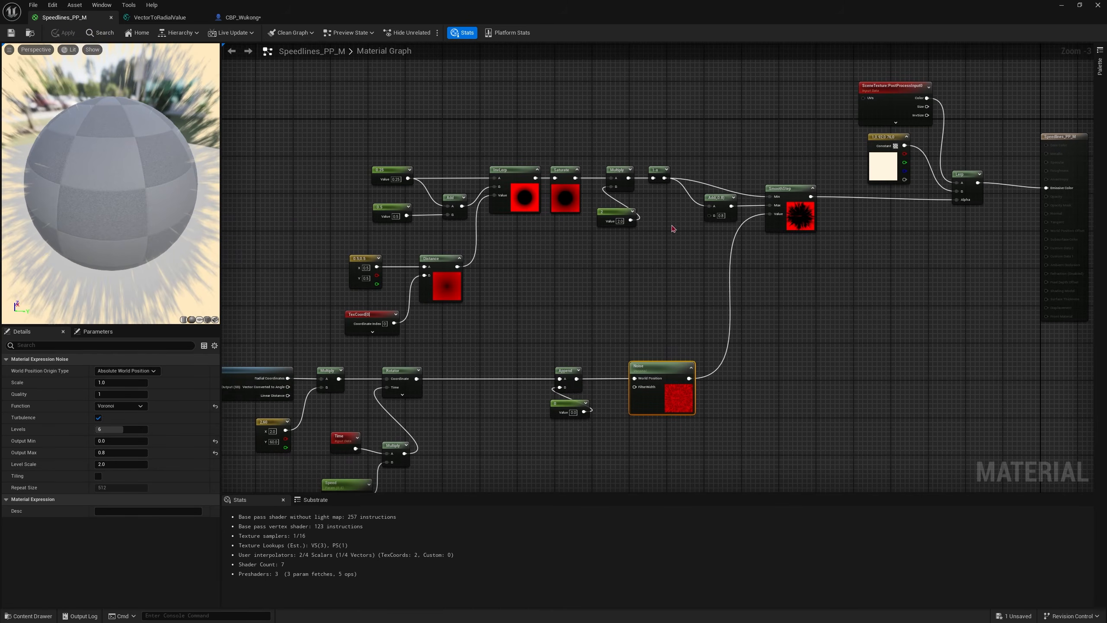
{"action": "scroll", "coordinate": [645, 225], "scroll_direction": "up", "scroll_amount": 3}
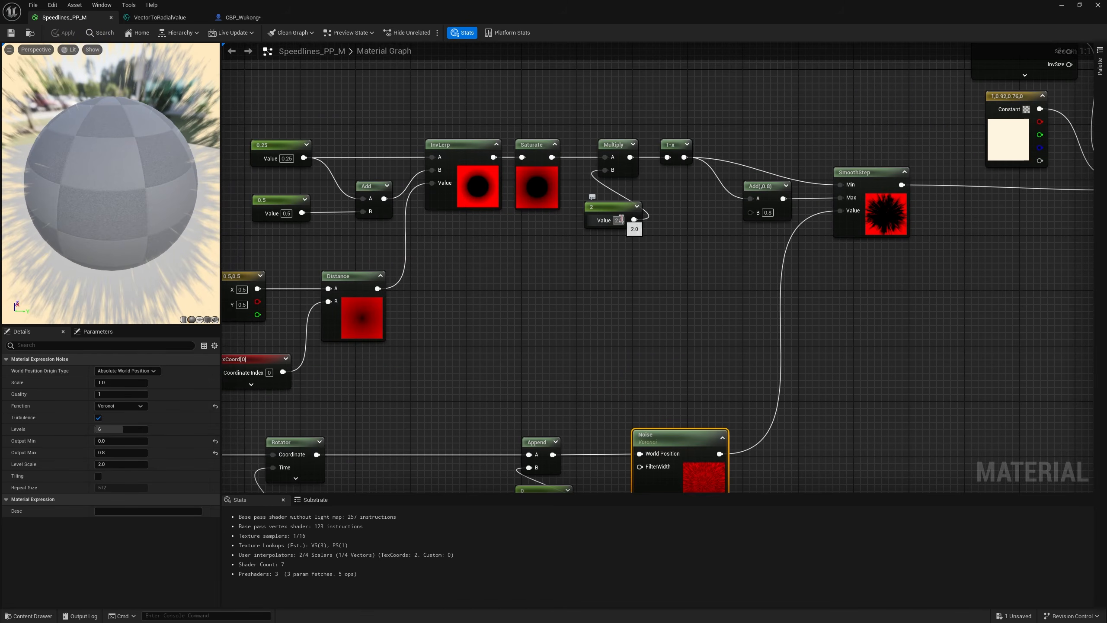
{"action": "left_click", "coordinate": [619, 220]}
{"action": "type", "text": "0.8"}
{"action": "key", "text": "Return"}
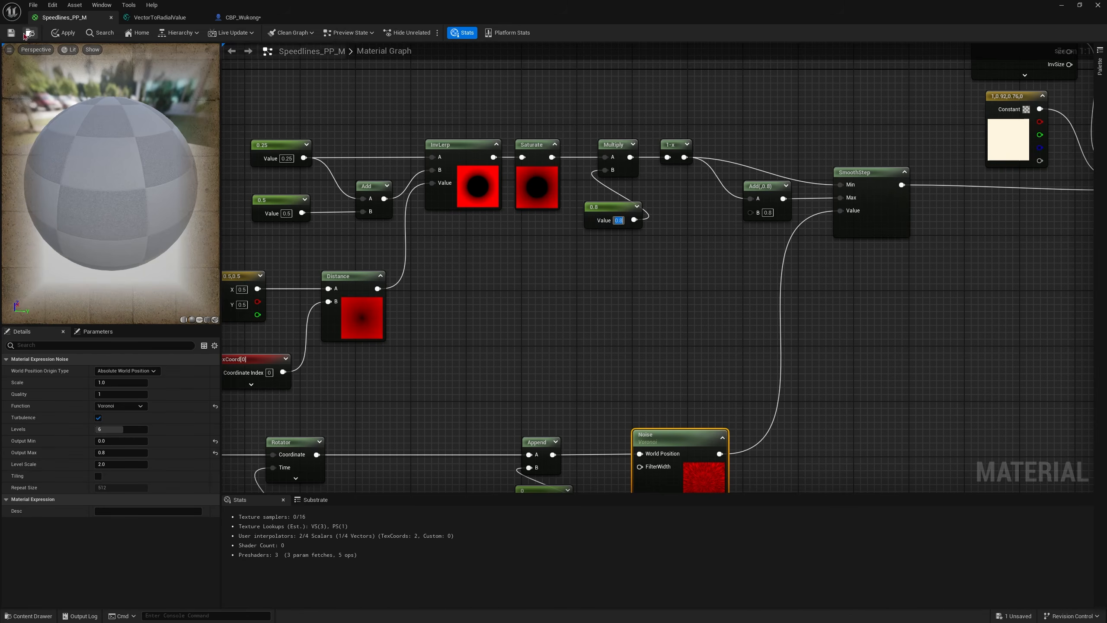
{"action": "left_click", "coordinate": [11, 33]}
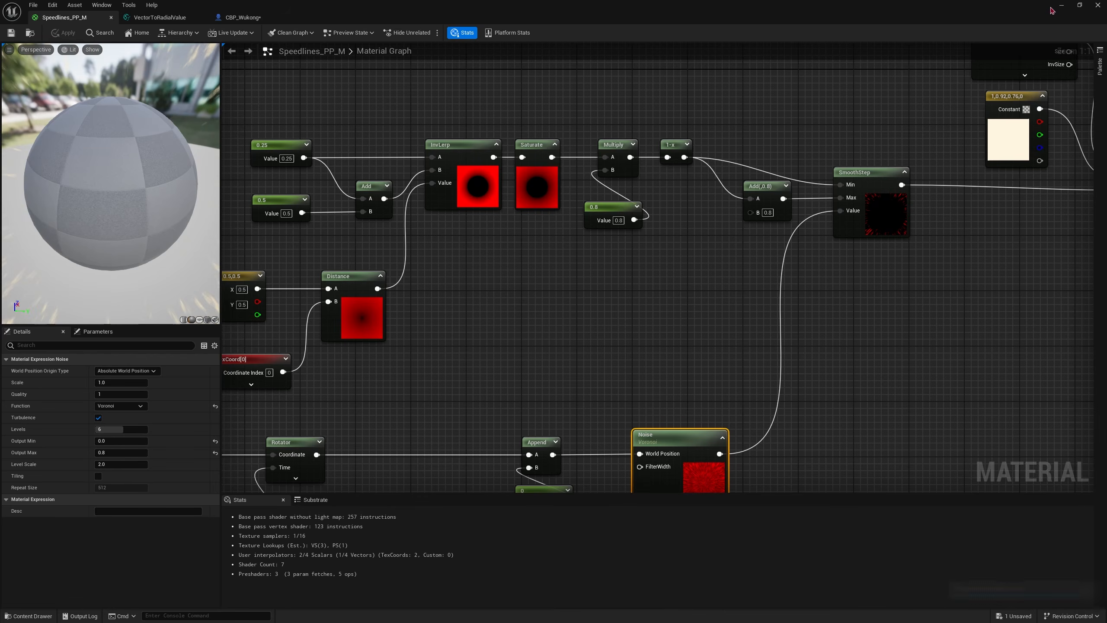
{"action": "left_click", "coordinate": [1061, 5]}
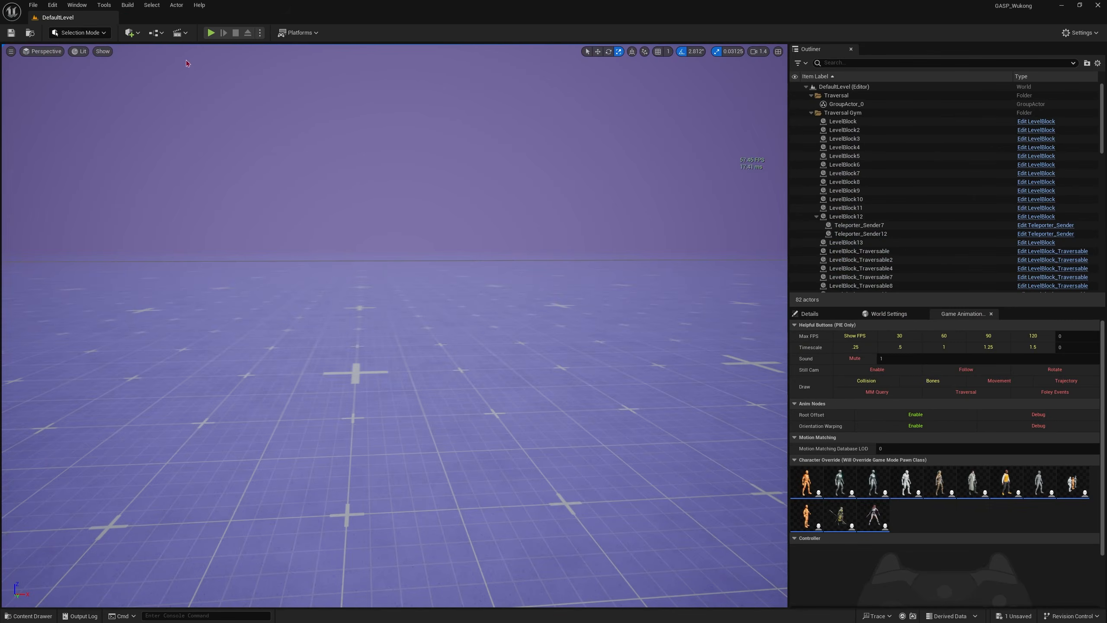